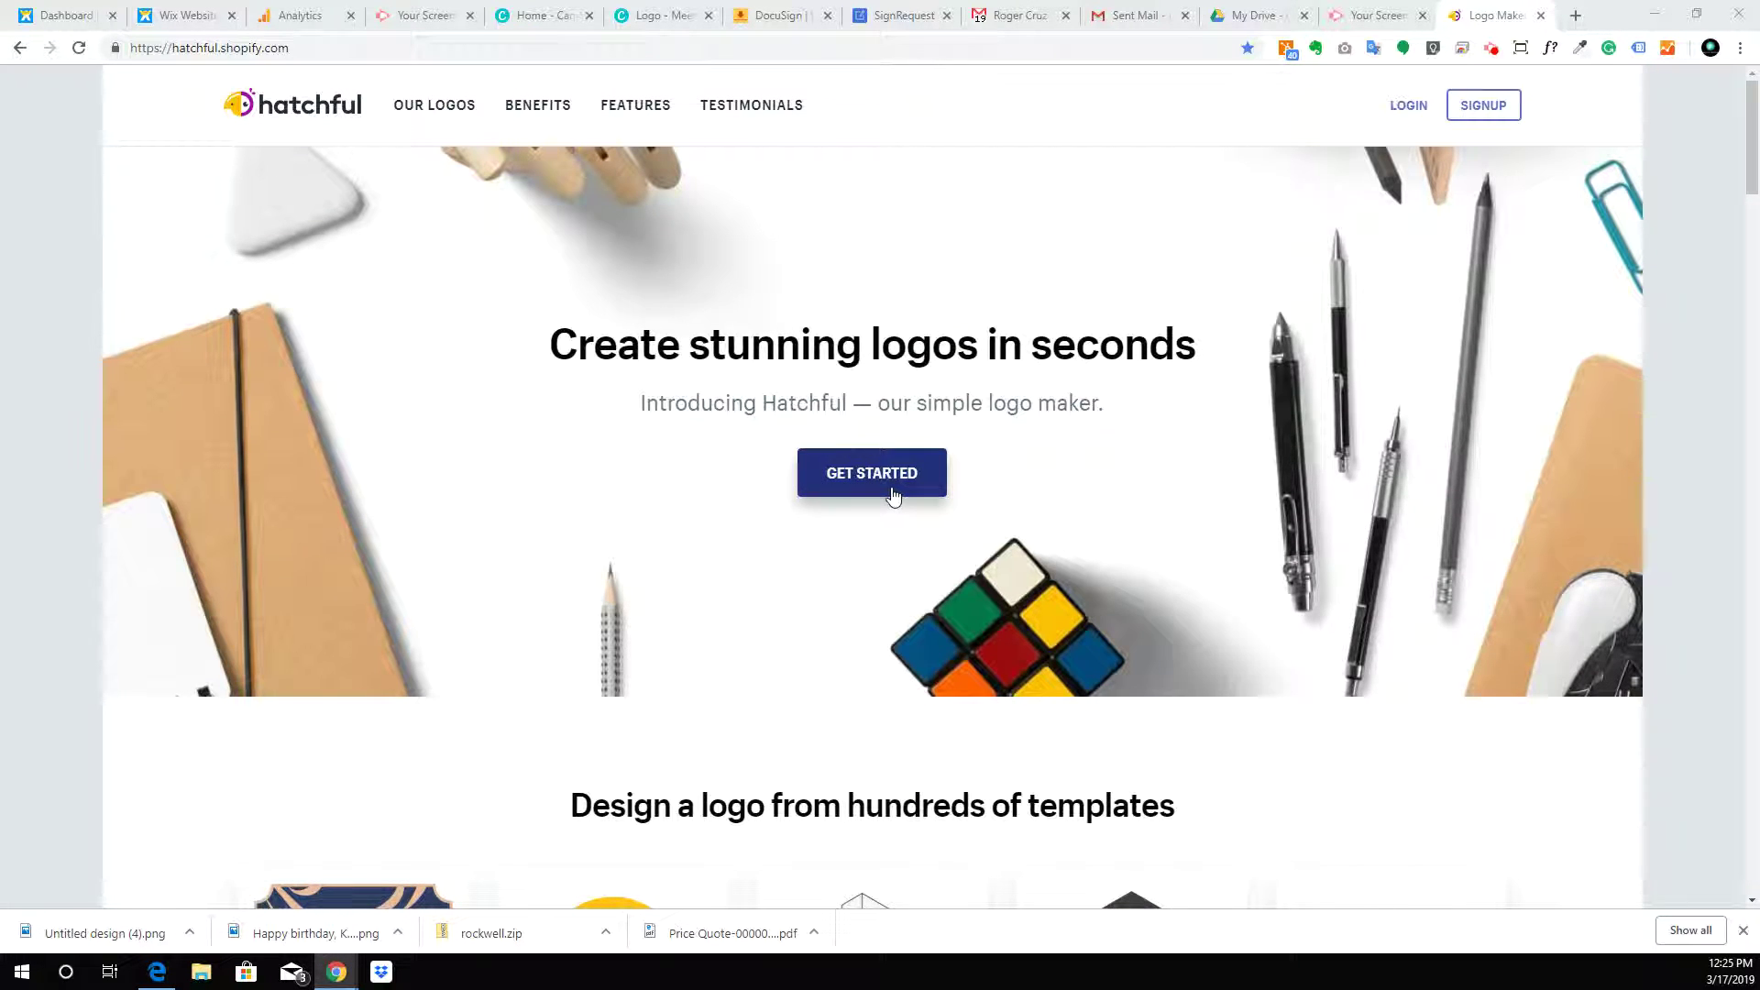
Browse the sample logo templates on the home page, then begin a new logo
{"action": "scroll", "coordinate": [889, 497], "scroll_direction": "down", "scroll_amount": 6}
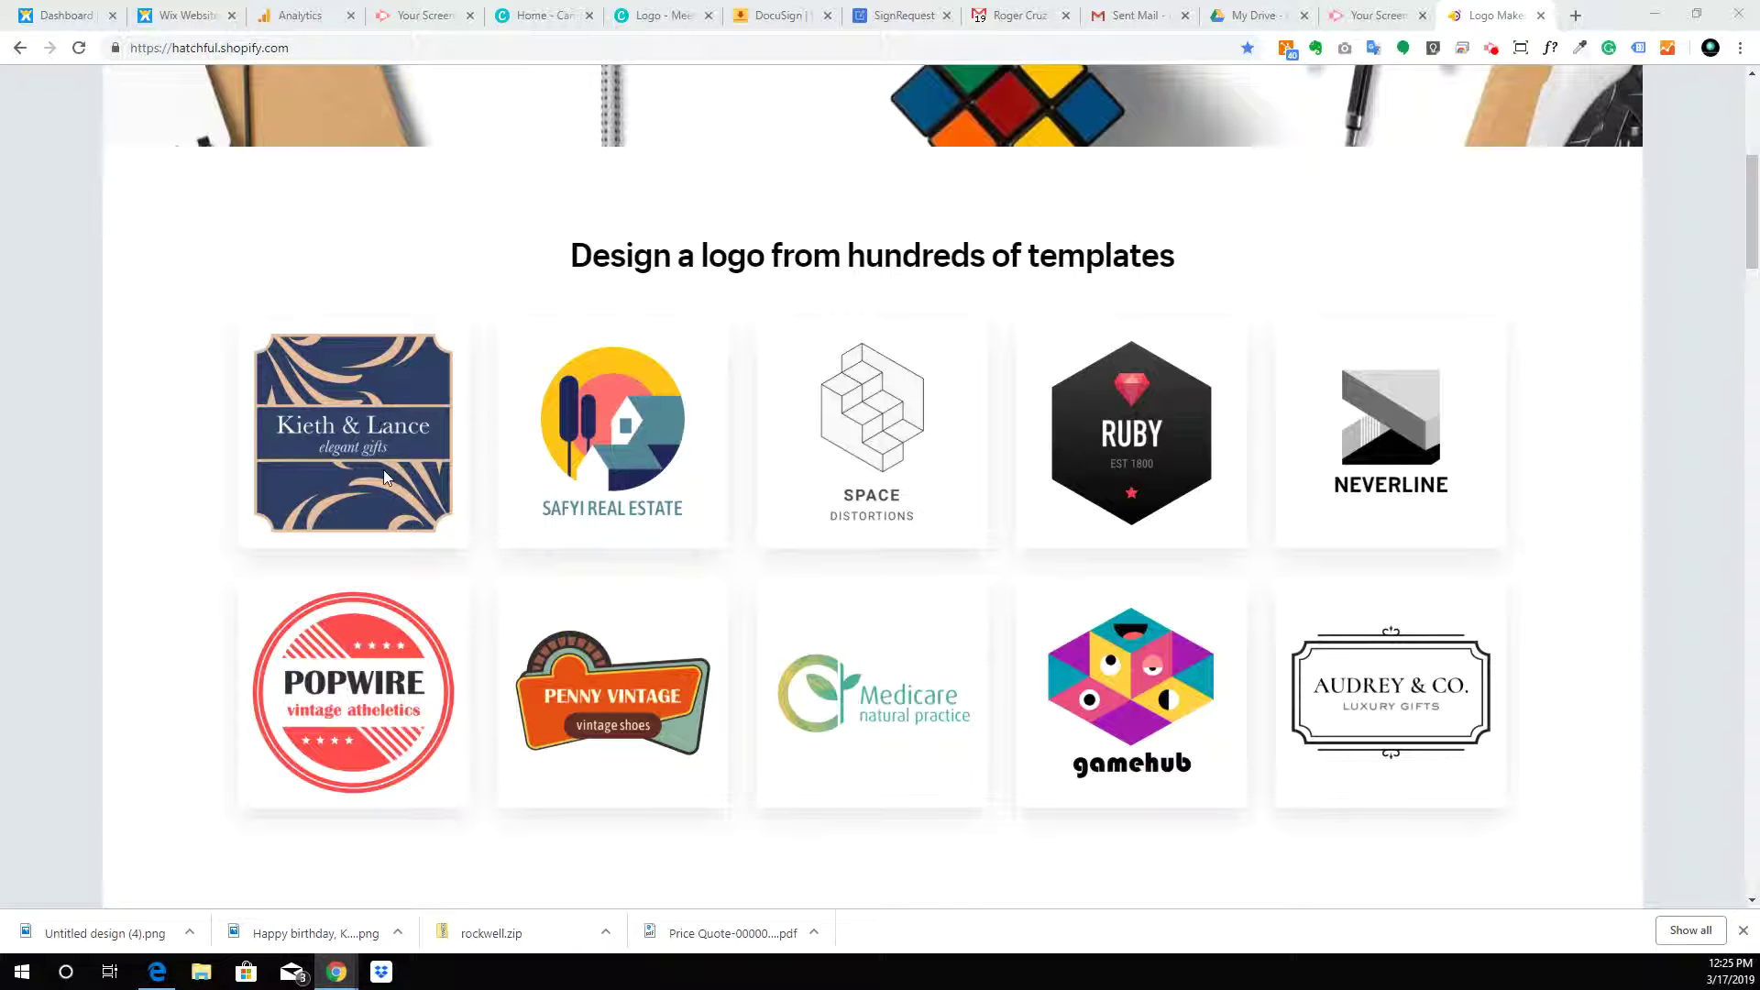
{"action": "scroll", "coordinate": [680, 568], "scroll_direction": "up", "scroll_amount": 5}
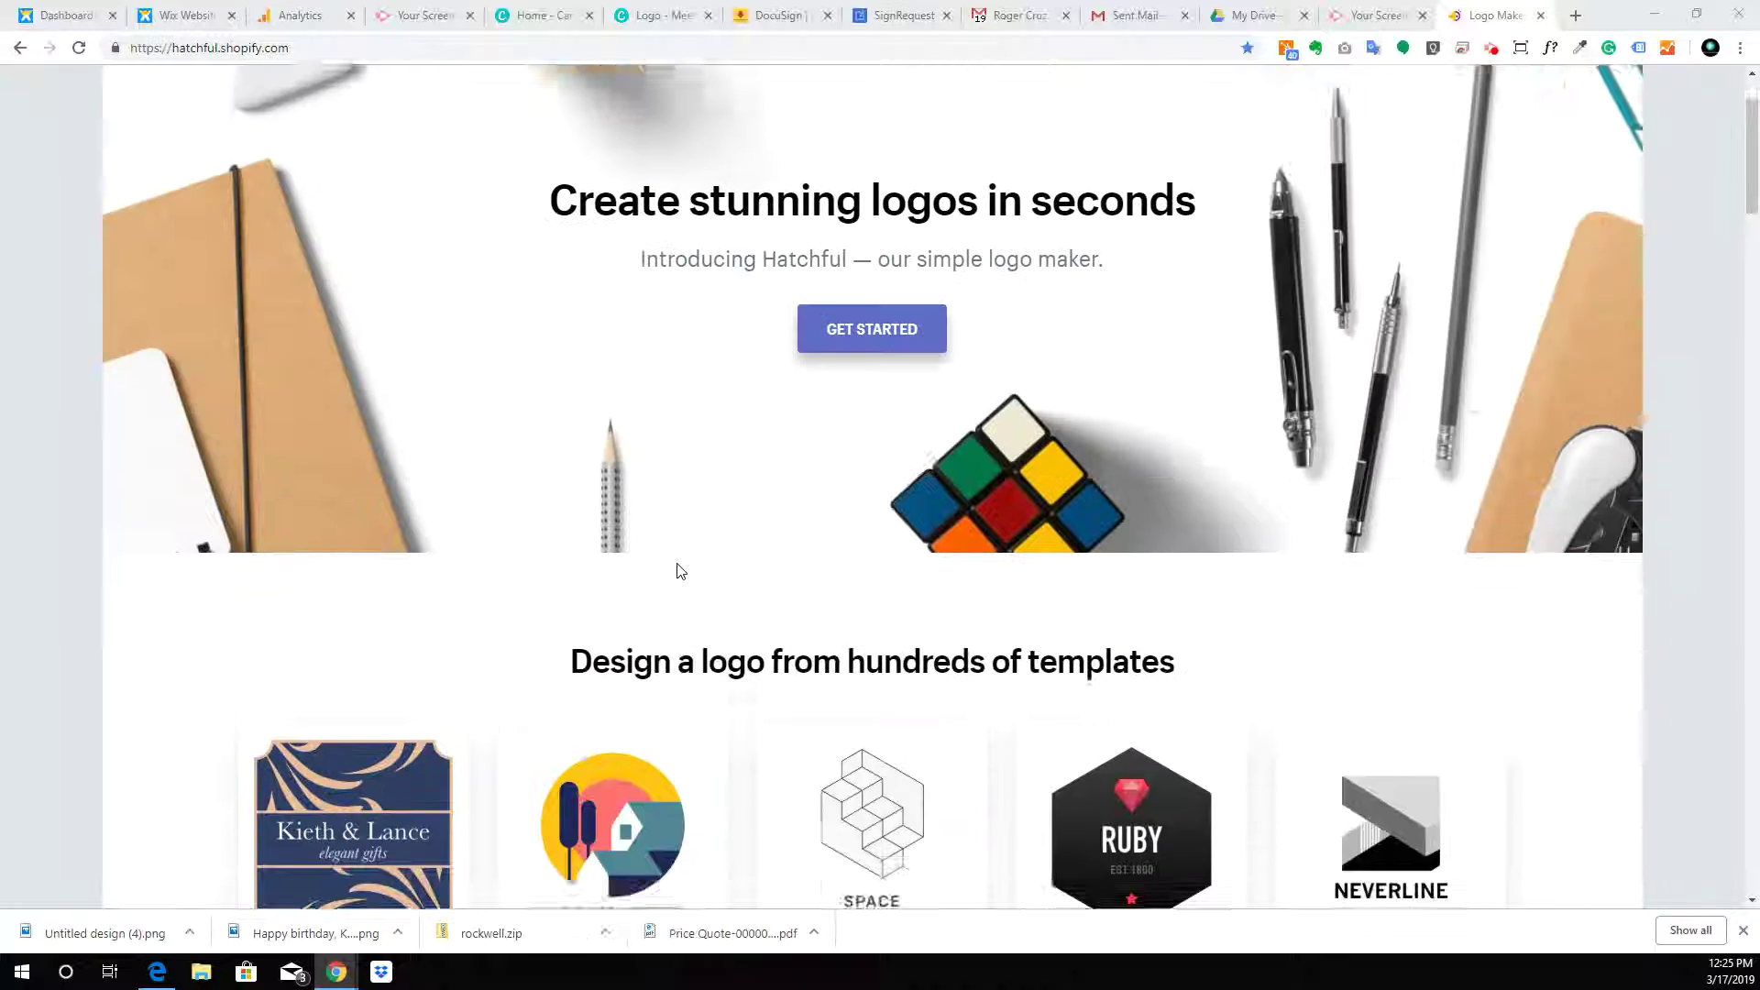
{"action": "left_click", "coordinate": [864, 382]}
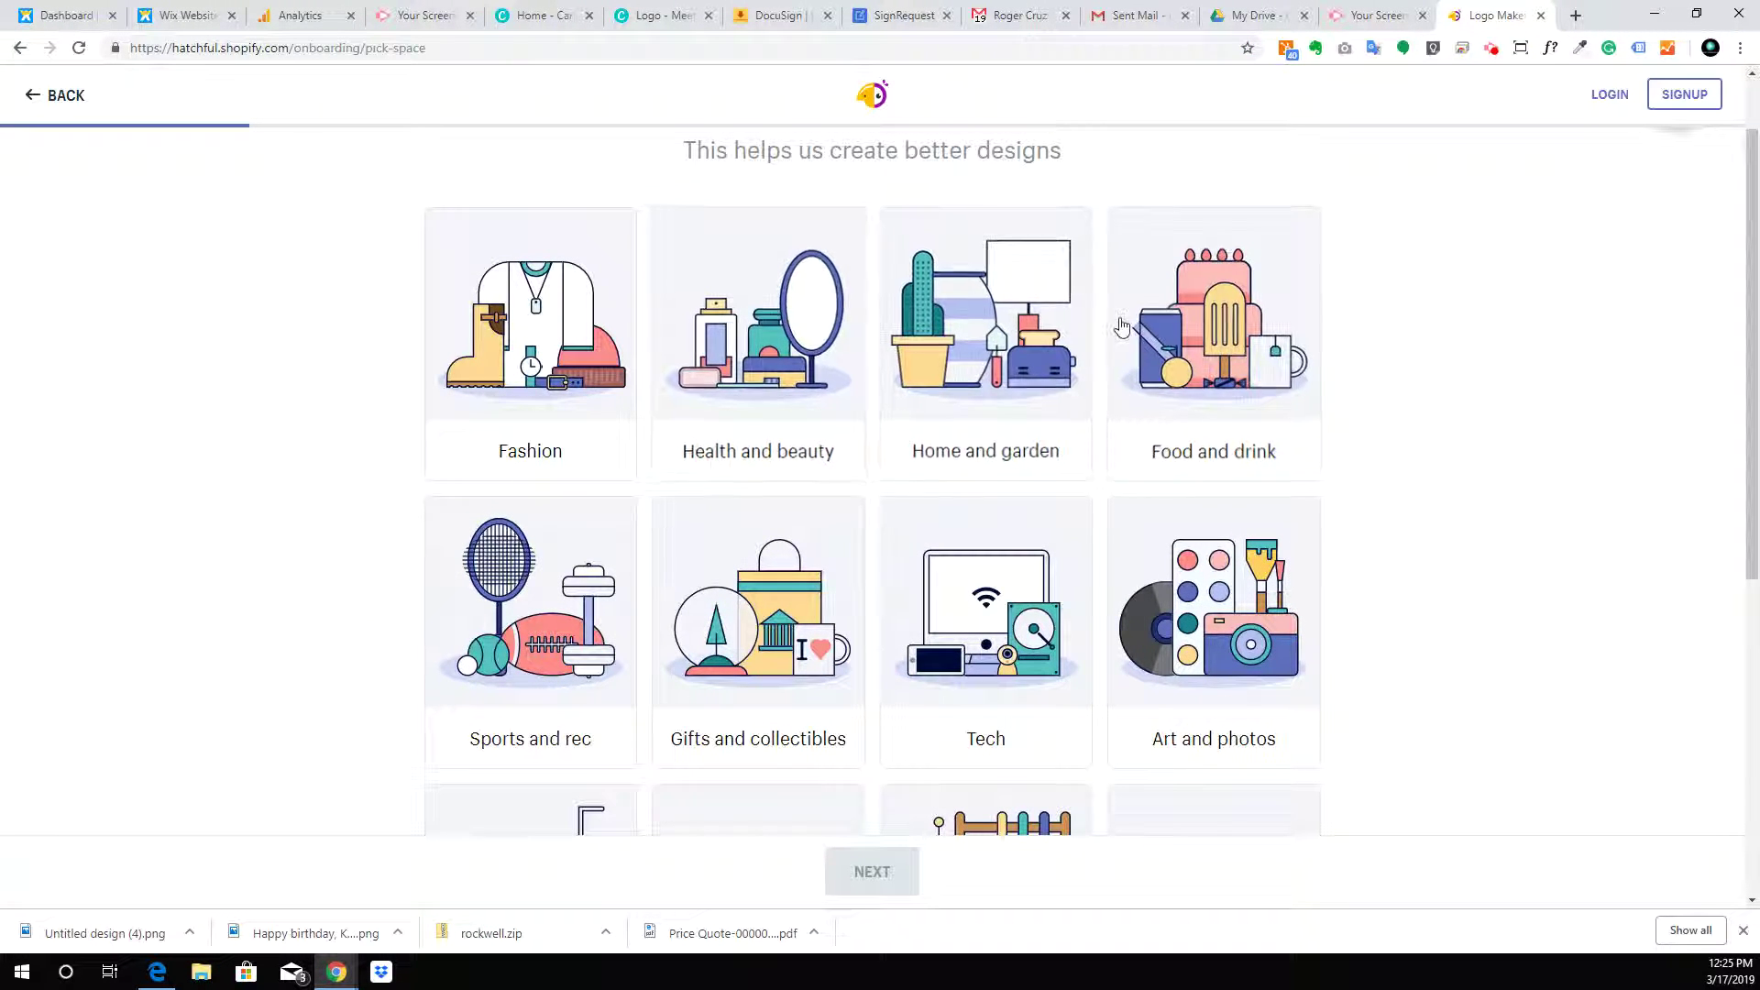
Choose Home and garden as the business category
{"action": "left_click", "coordinate": [950, 275]}
{"action": "scroll", "coordinate": [949, 253], "scroll_direction": "down", "scroll_amount": 2}
{"action": "scroll", "coordinate": [949, 253], "scroll_direction": "down", "scroll_amount": 3}
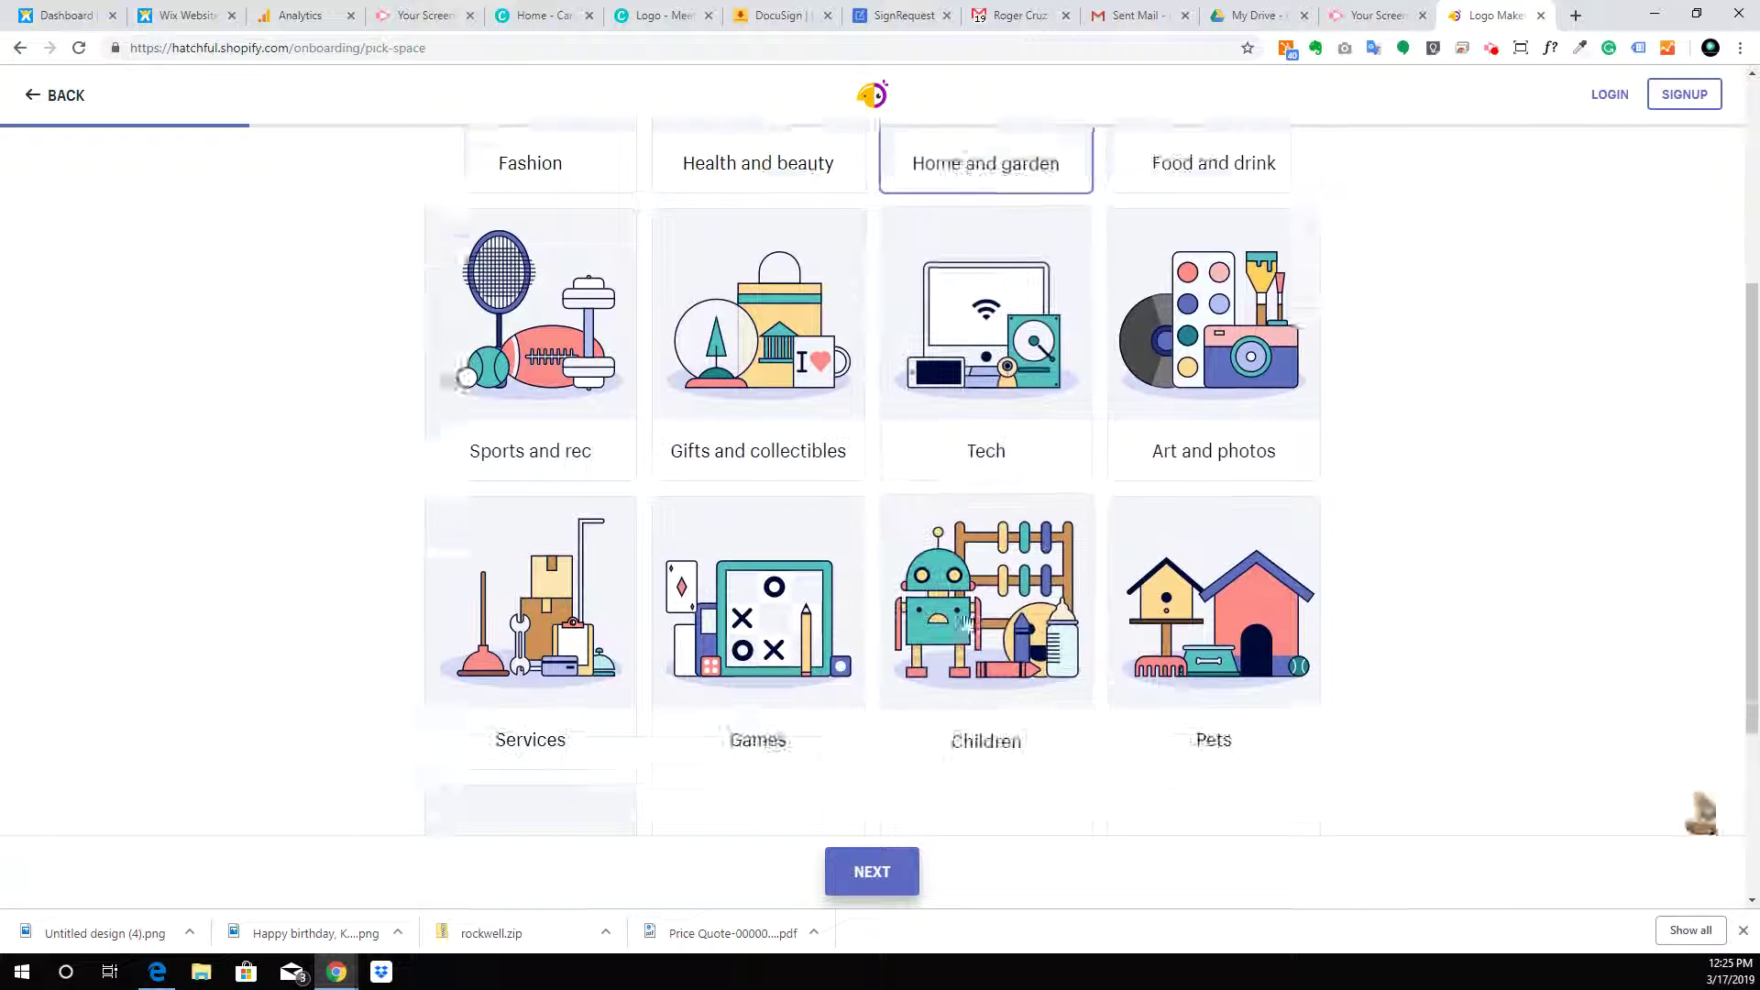
{"action": "scroll", "coordinate": [823, 724], "scroll_direction": "down", "scroll_amount": 1}
{"action": "left_click", "coordinate": [841, 878]}
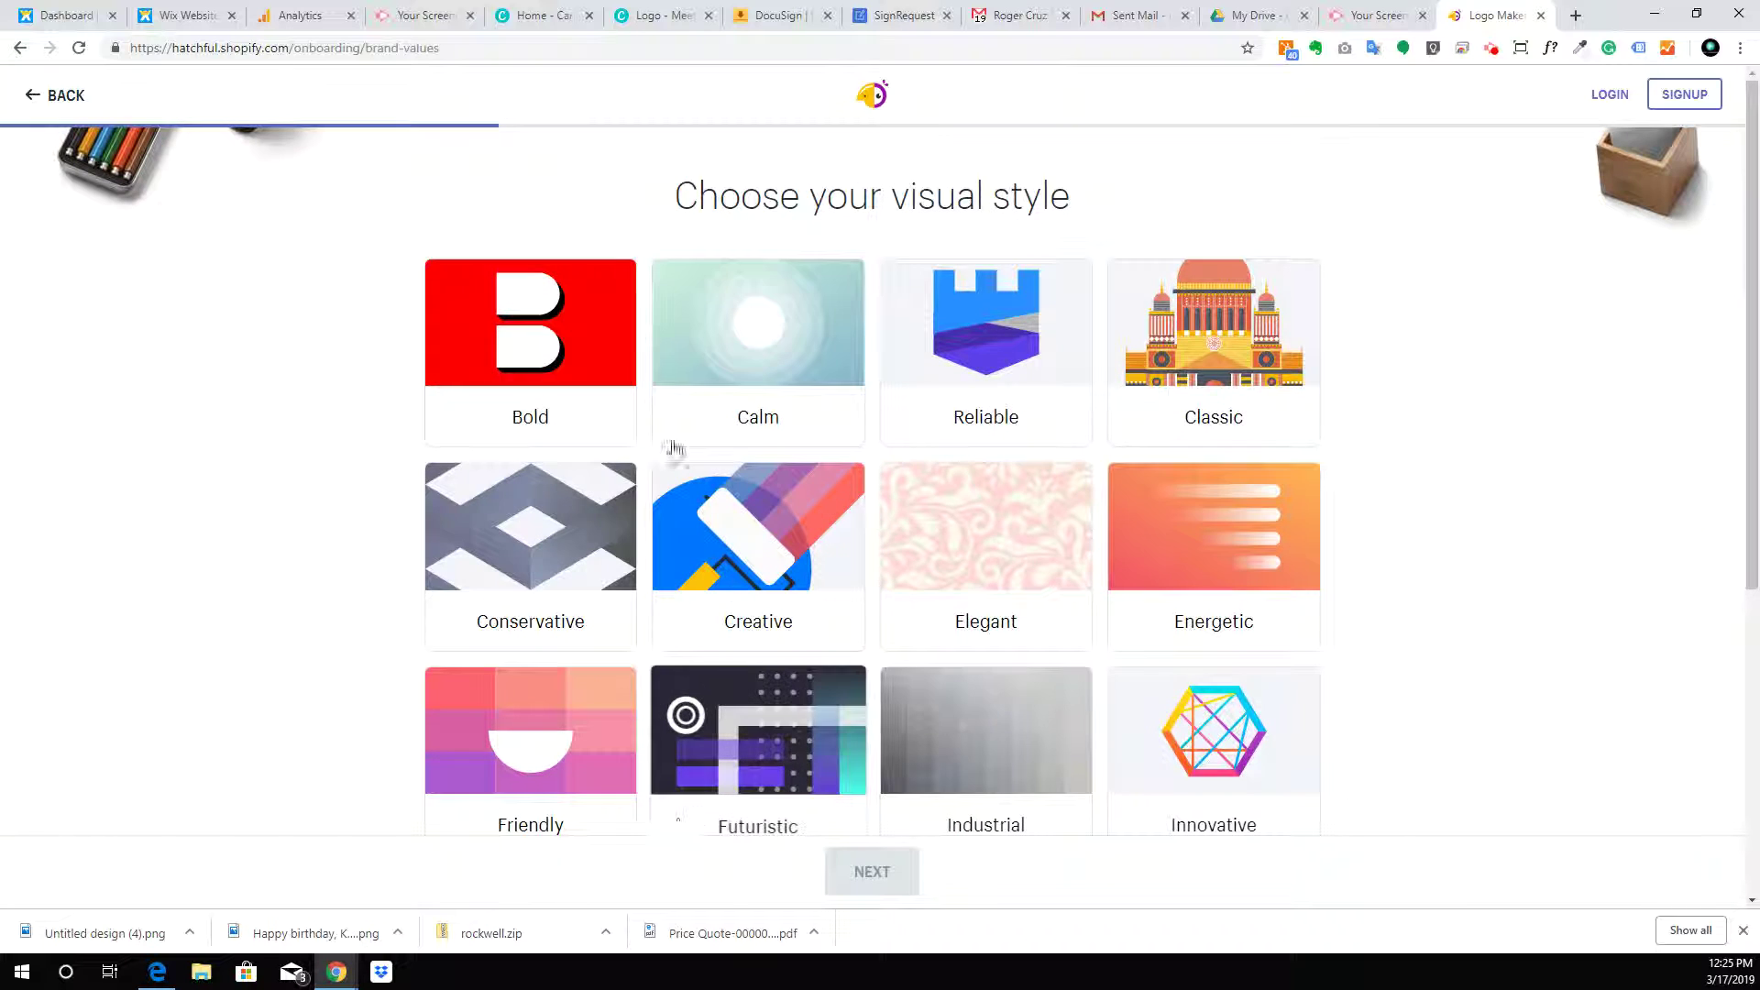
Select the Bold, Creative and Strong visual styles, dropping Industrial, and continue
{"action": "left_click", "coordinate": [536, 335]}
{"action": "left_click", "coordinate": [786, 557]}
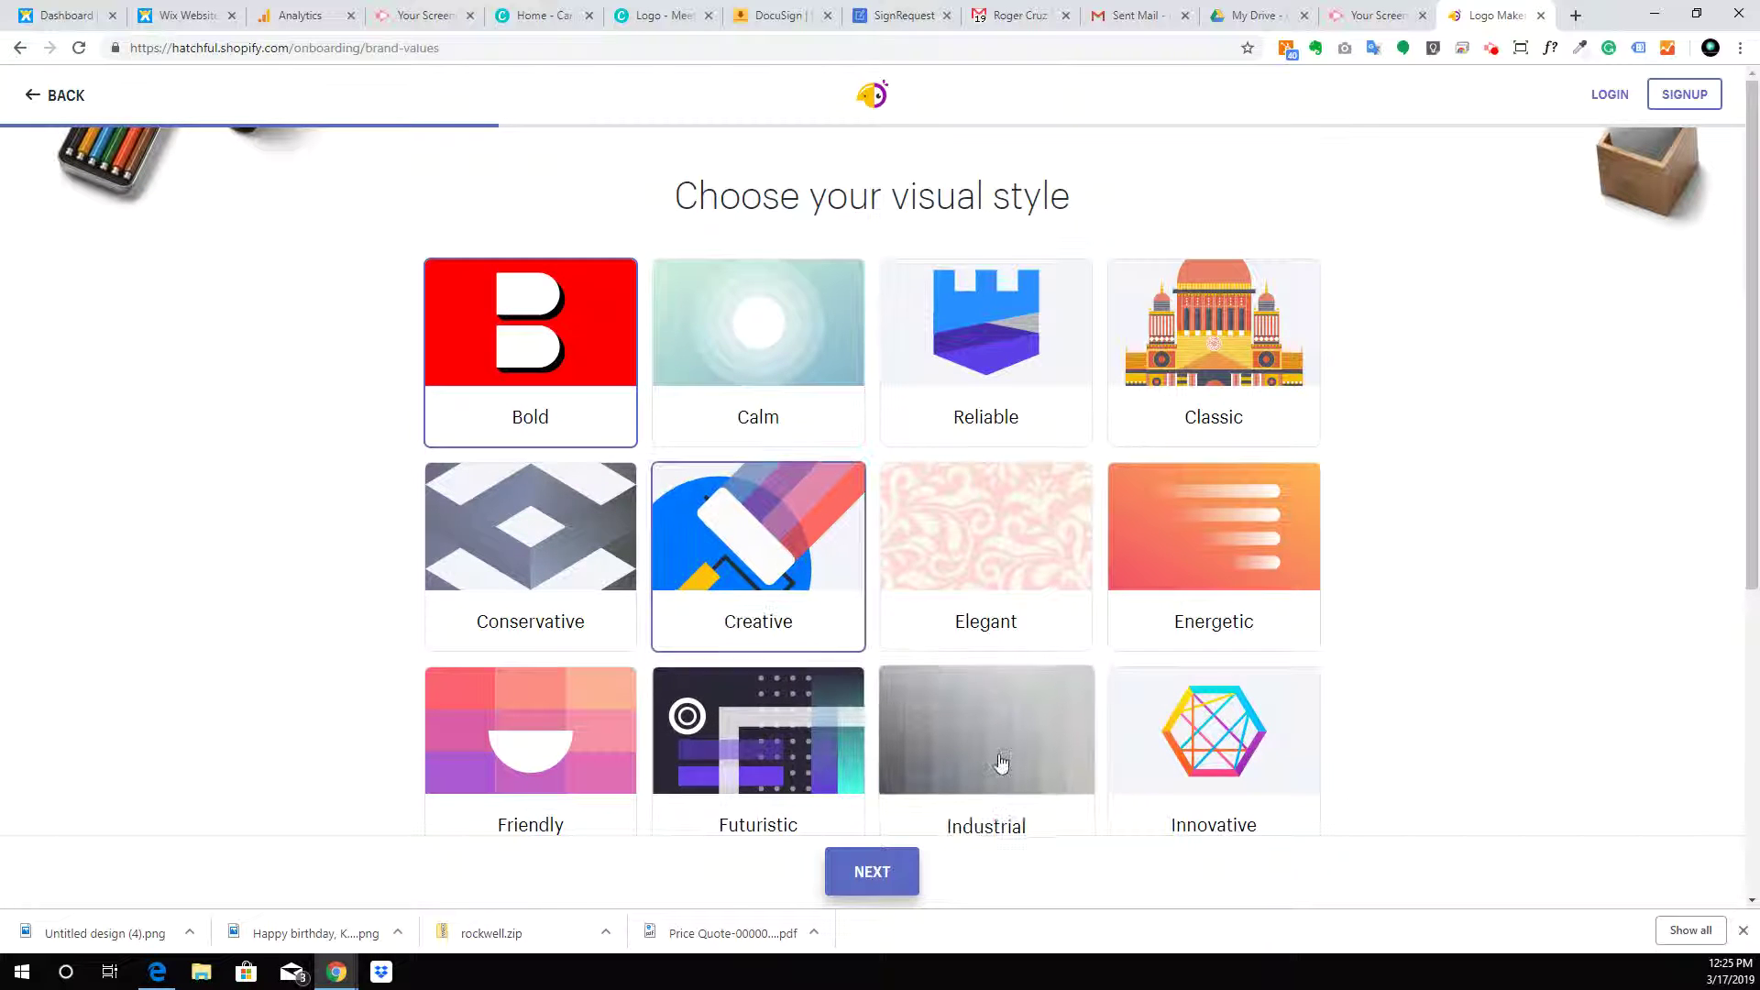
{"action": "scroll", "coordinate": [1008, 715], "scroll_direction": "down", "scroll_amount": 3}
{"action": "left_click", "coordinate": [1047, 444]}
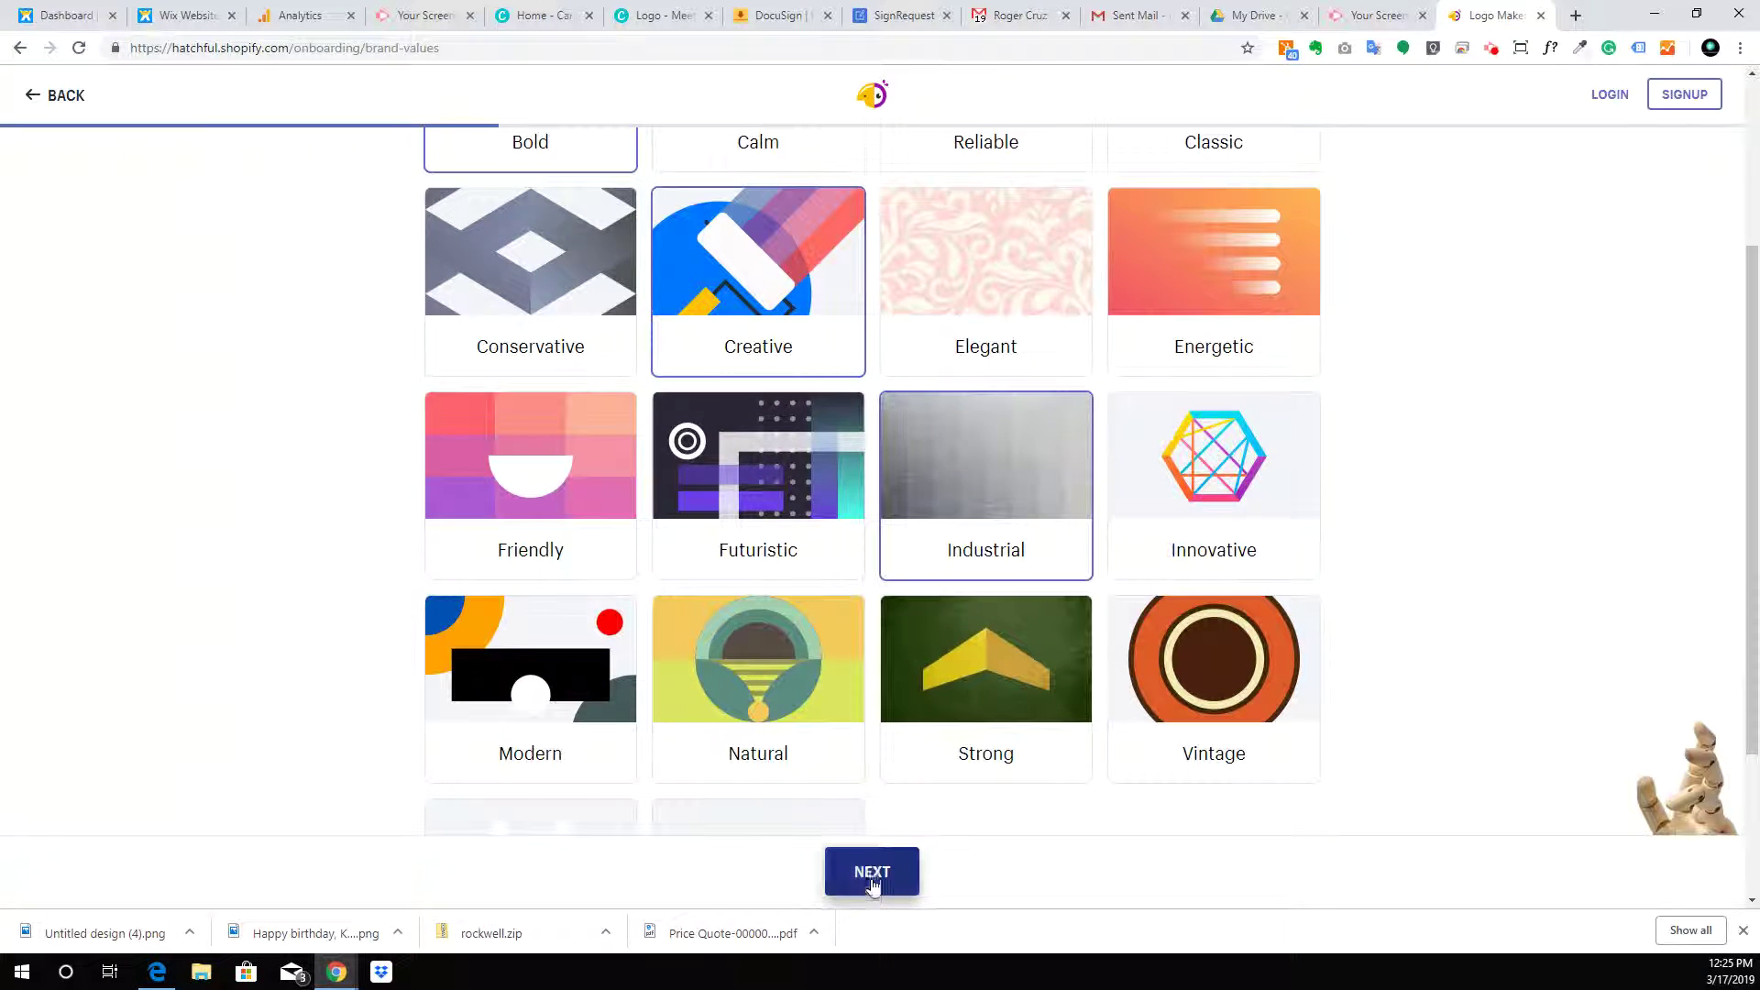
{"action": "left_click", "coordinate": [811, 667]}
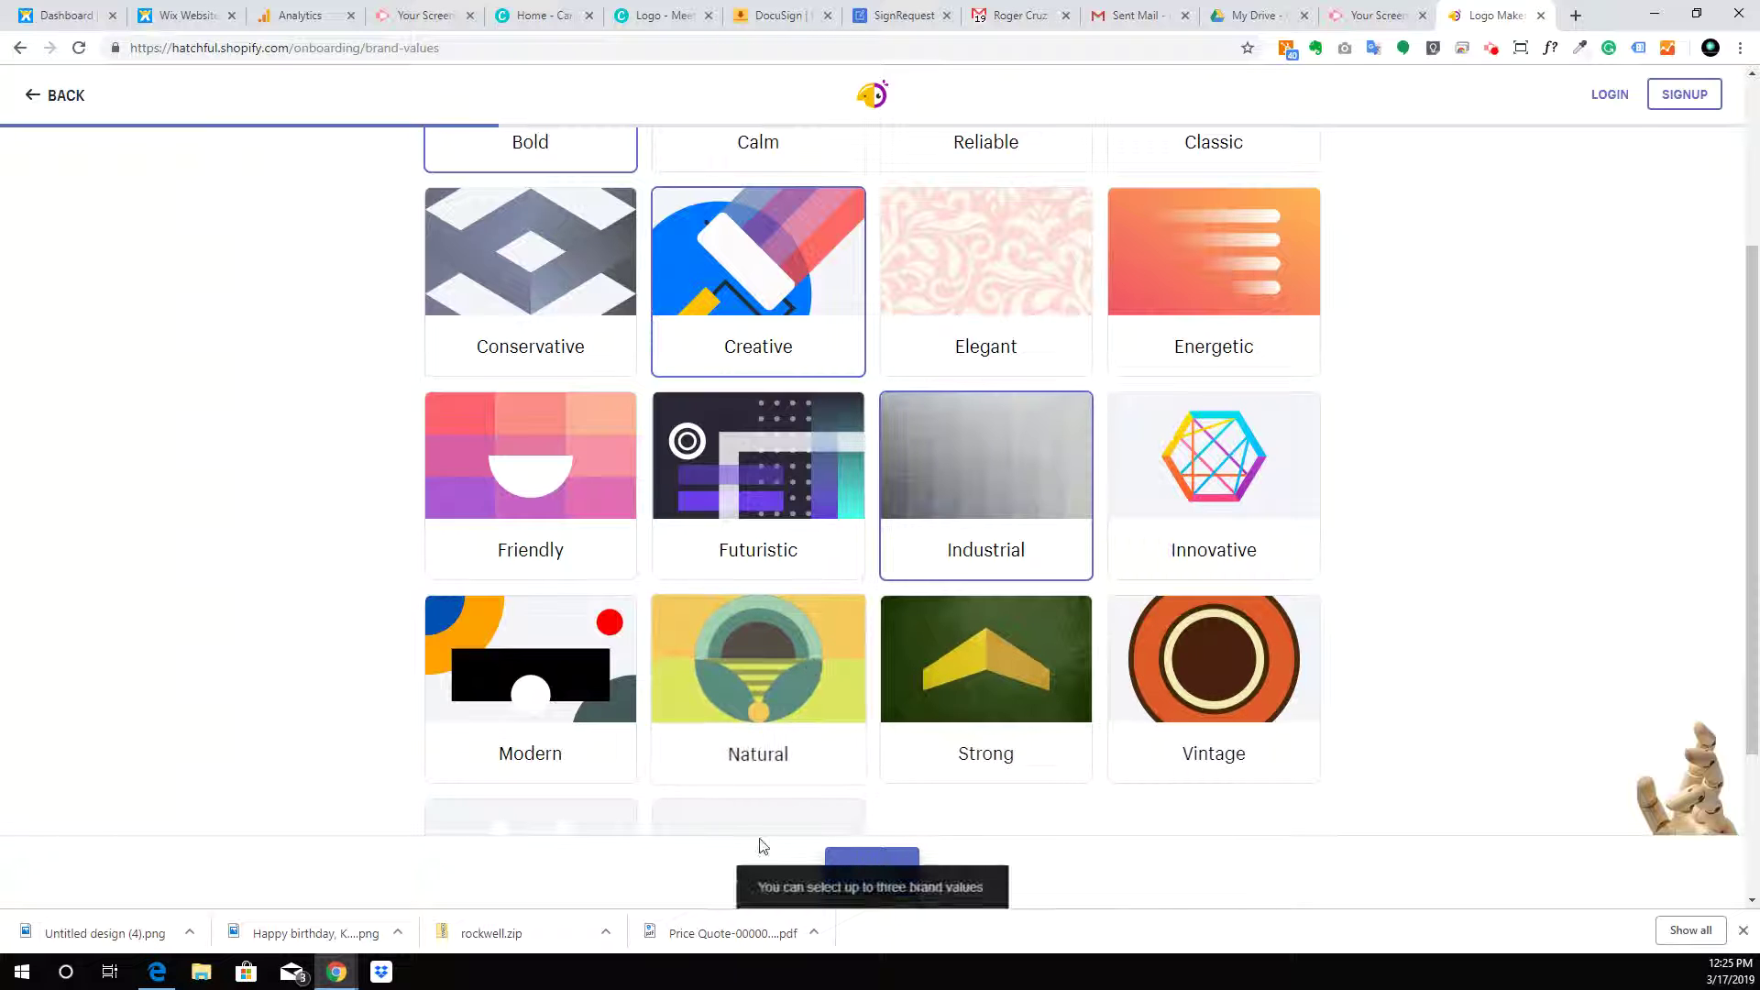
{"action": "left_click", "coordinate": [975, 483]}
{"action": "left_click", "coordinate": [935, 699]}
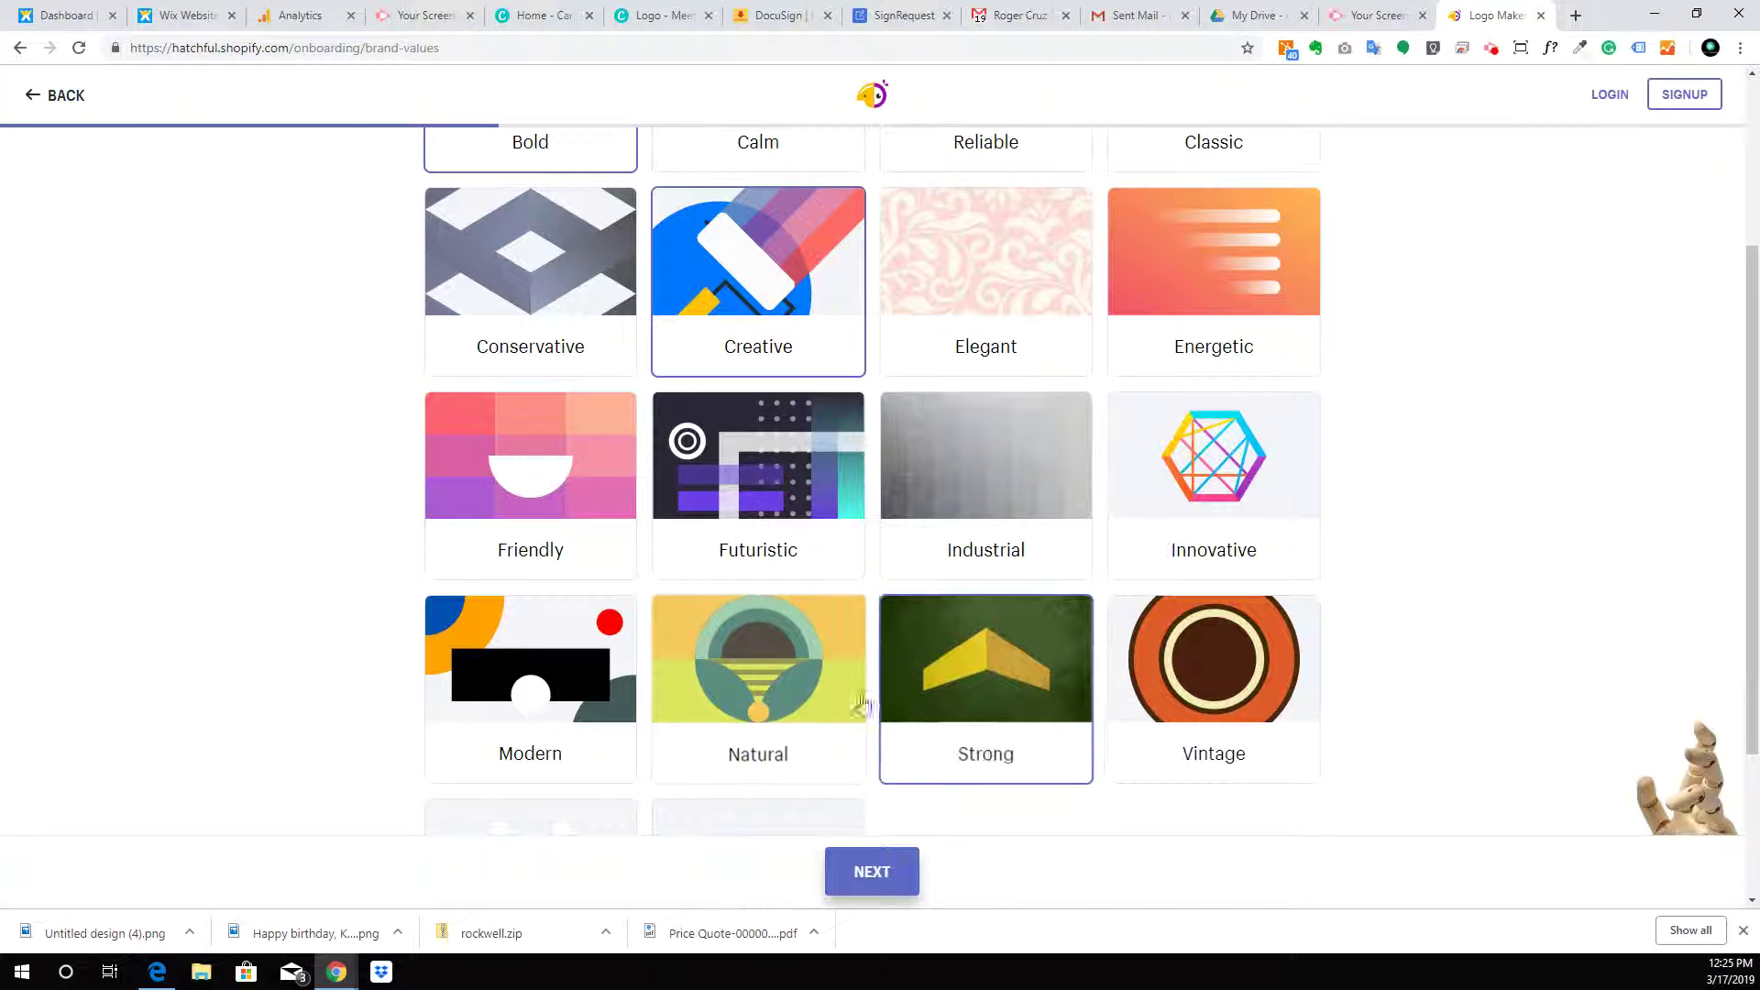
{"action": "left_click", "coordinate": [880, 872]}
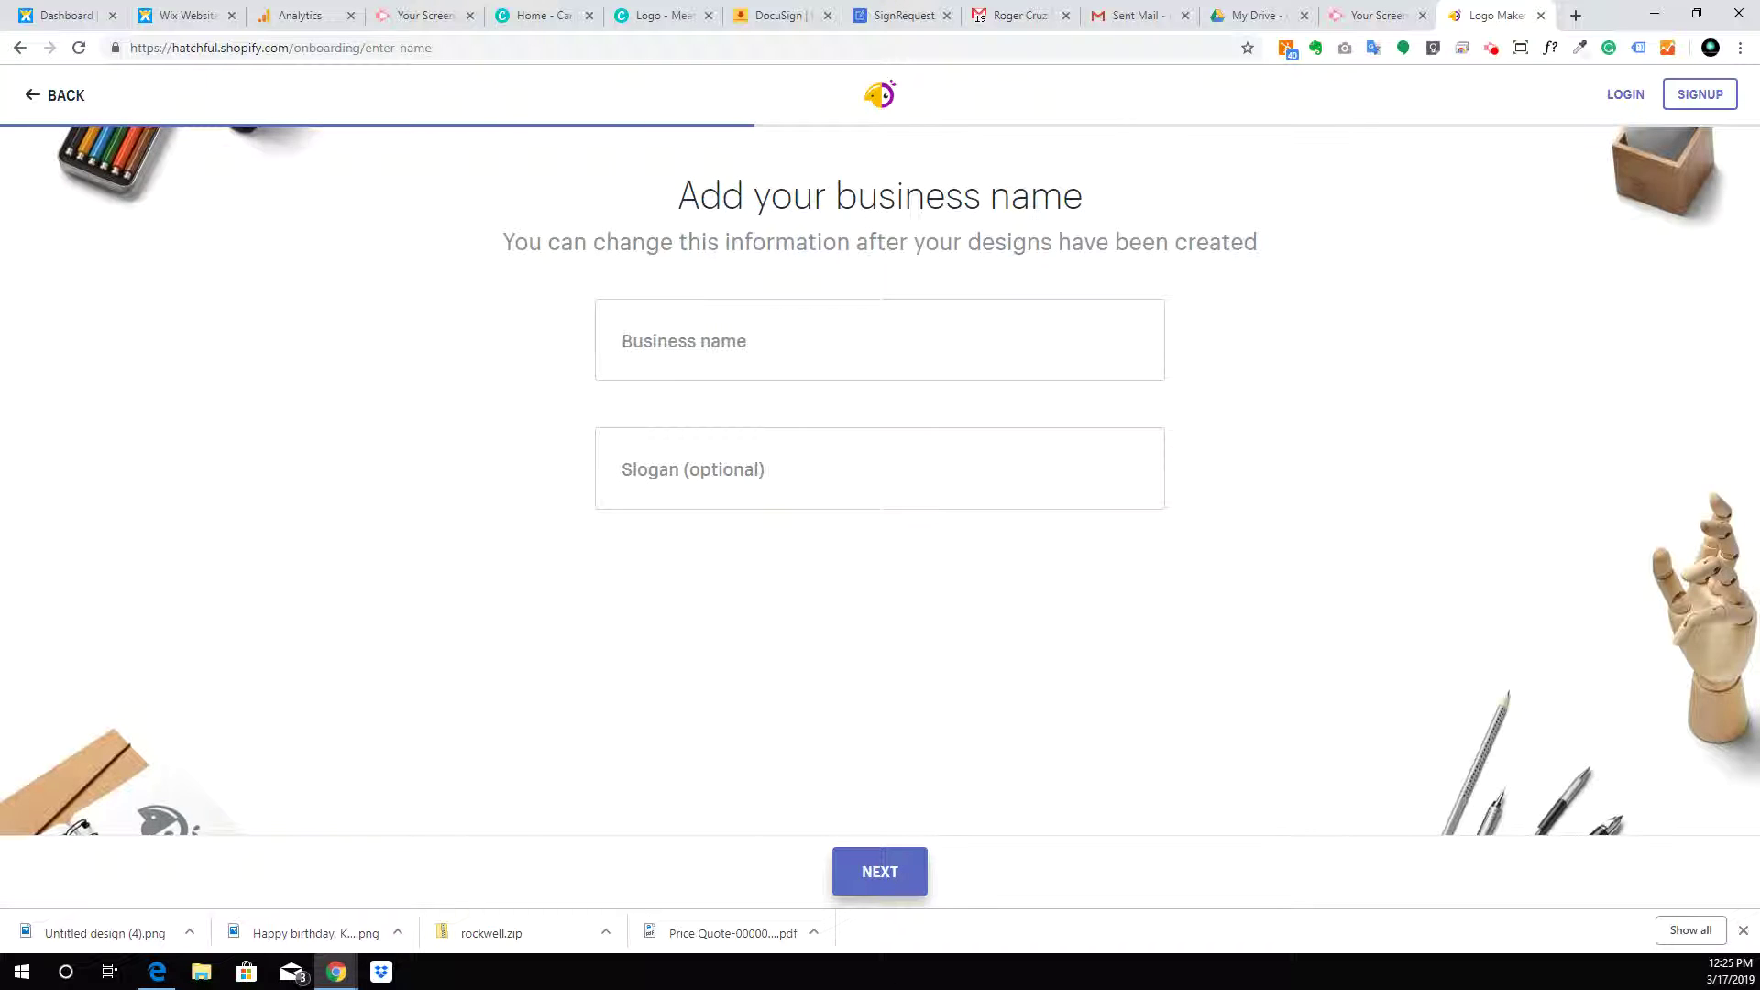
Enter 'Stone Setters' as the business name
{"action": "left_click", "coordinate": [965, 354]}
{"action": "type", "text": "Stone Setters"}
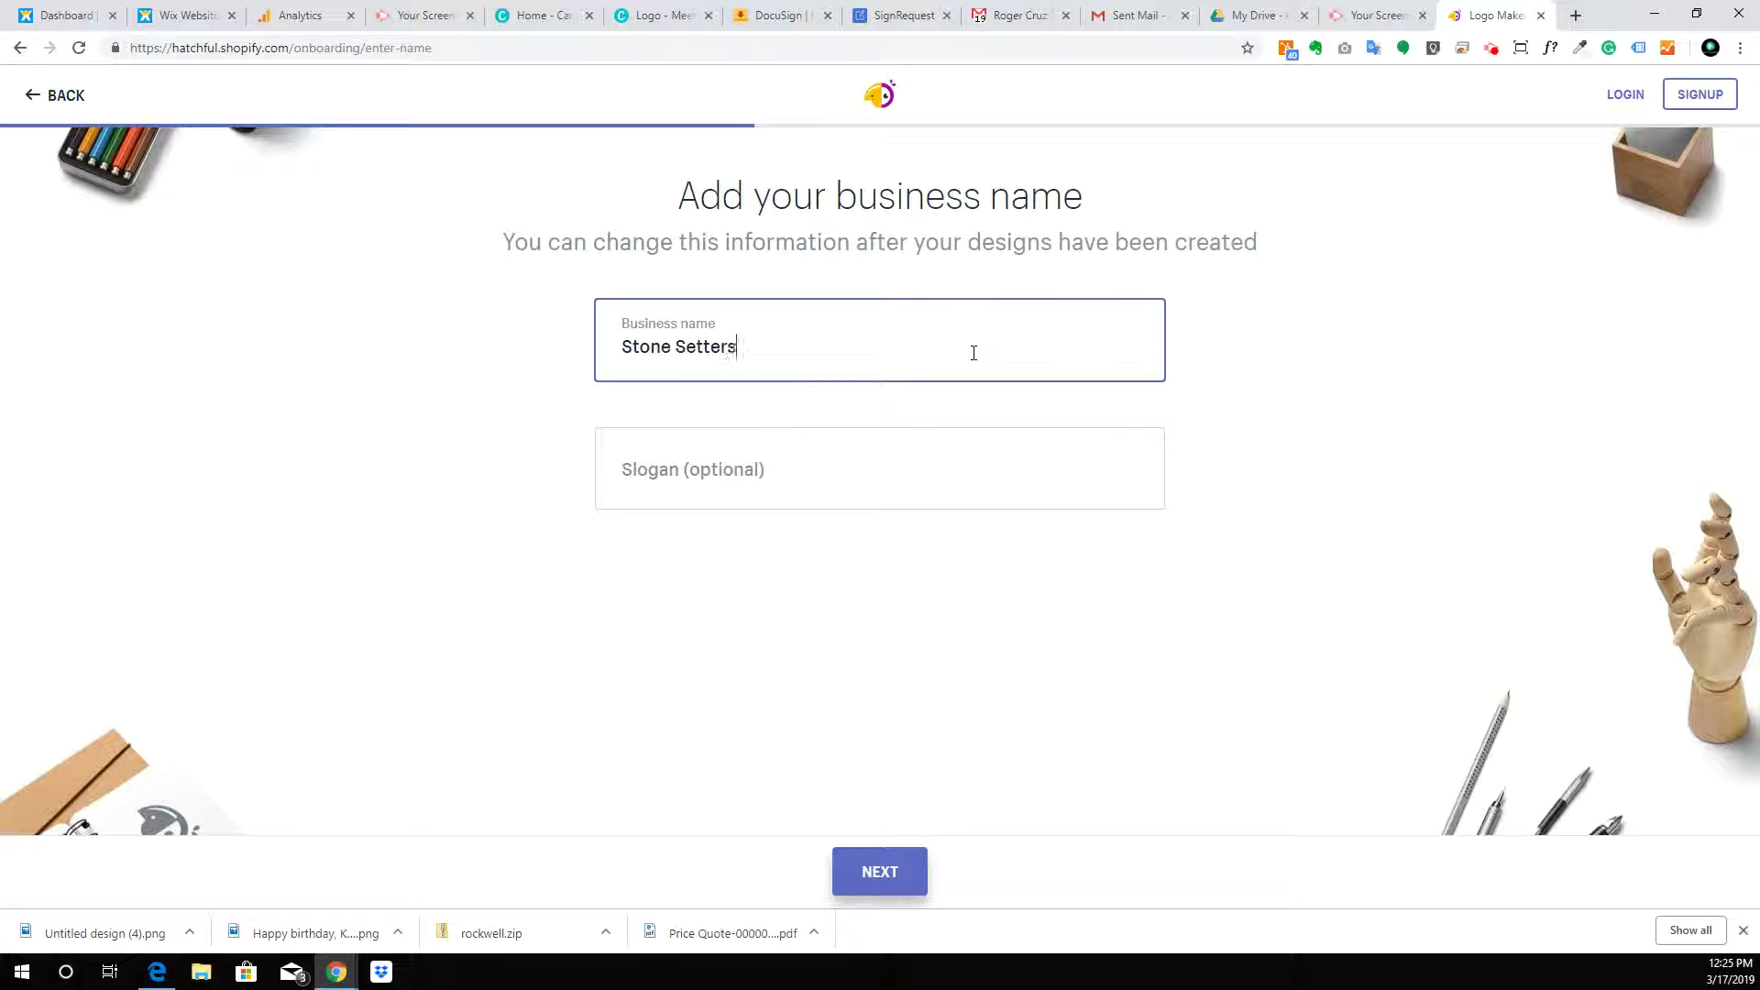
{"action": "left_click", "coordinate": [857, 868]}
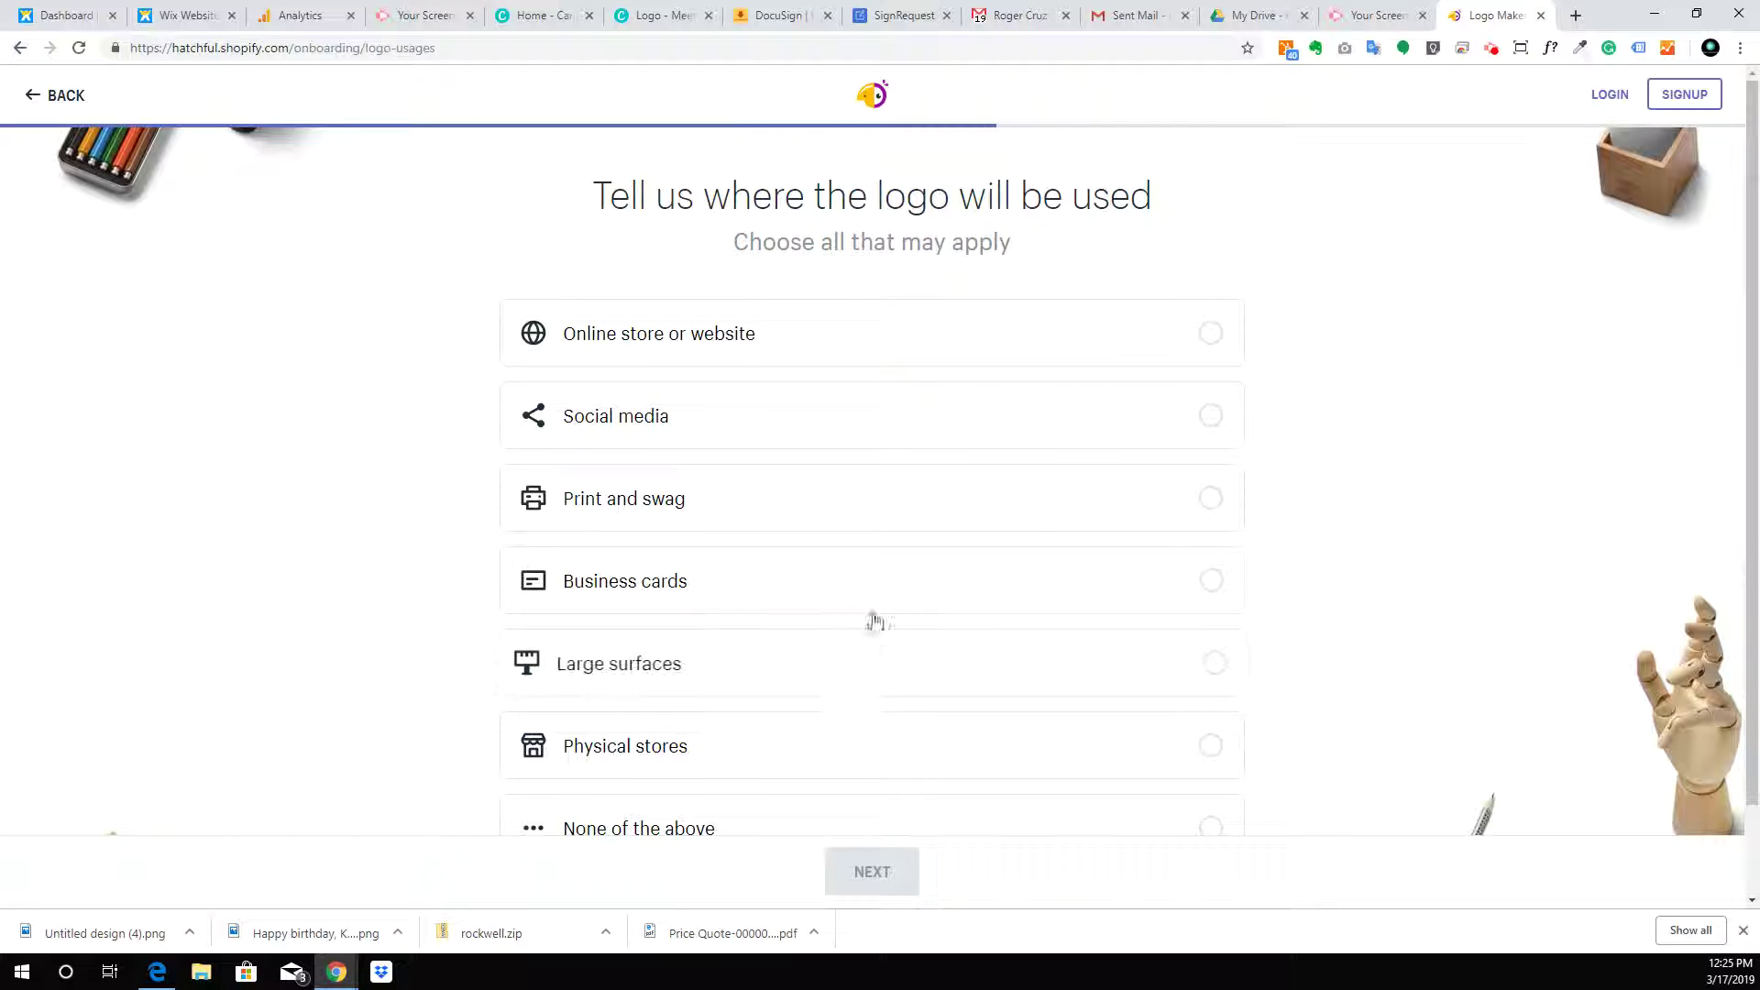
Tick website, social media, print, business cards, large surfaces and physical stores as logo uses
{"action": "left_click", "coordinate": [1211, 336]}
{"action": "left_click", "coordinate": [1215, 418]}
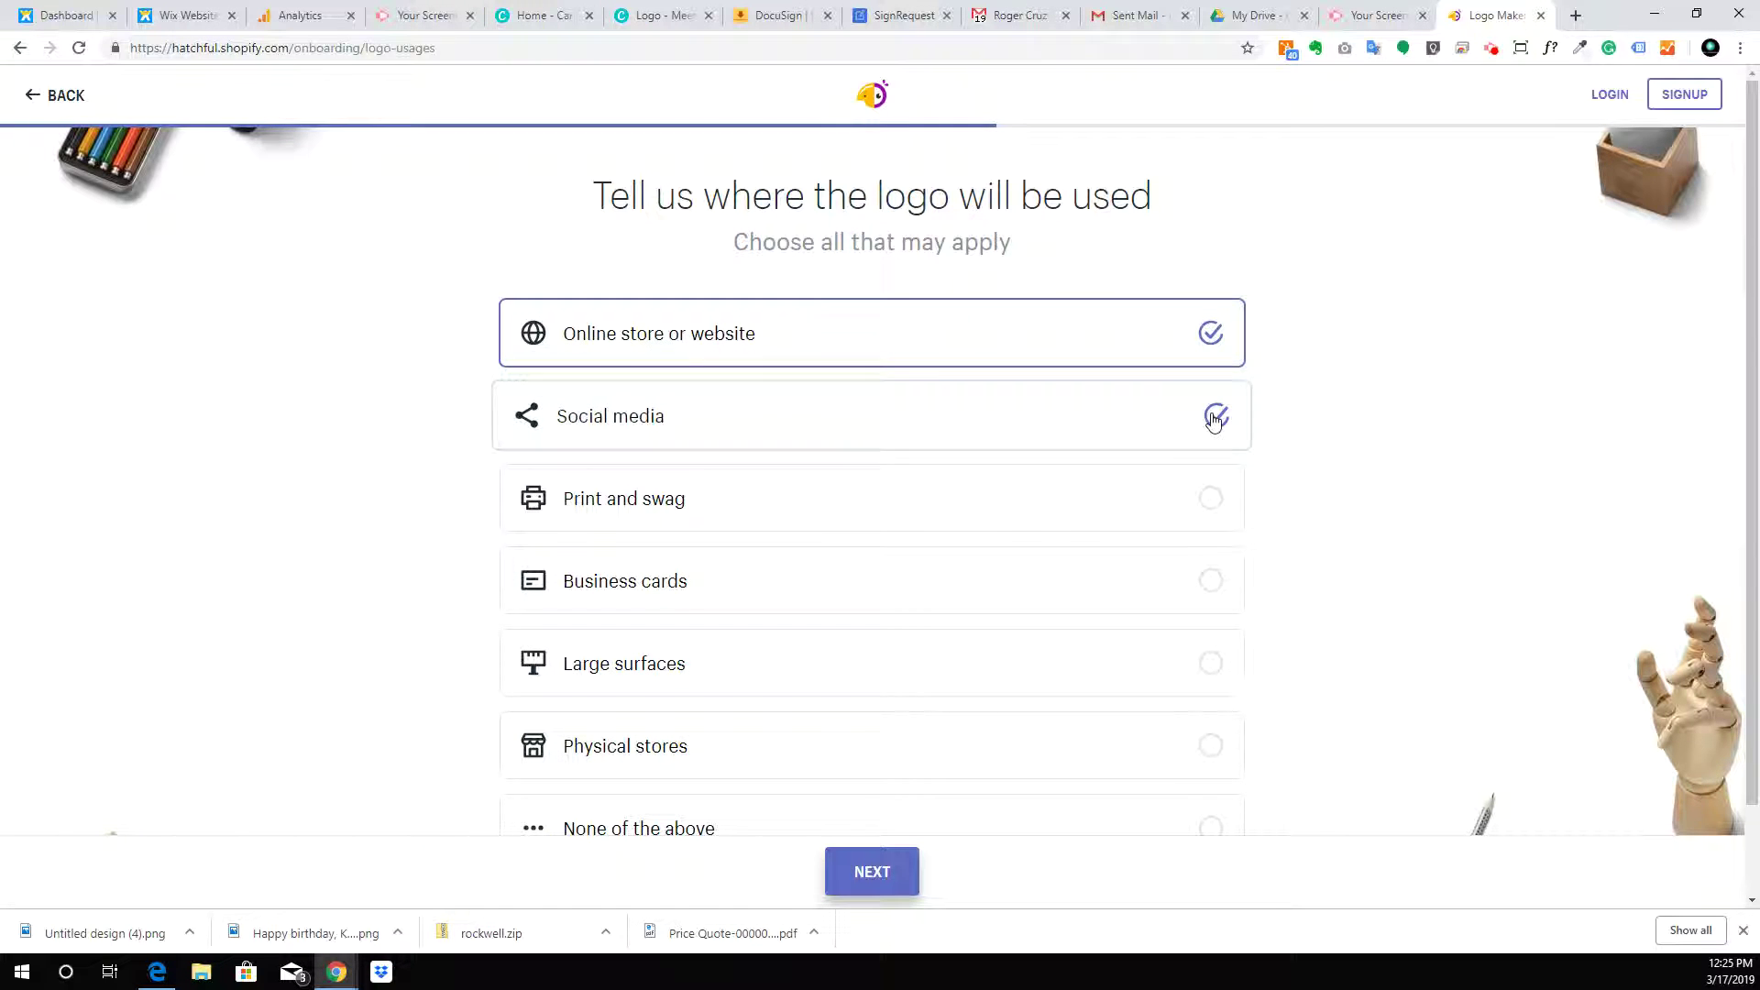
{"action": "left_click", "coordinate": [1215, 504]}
{"action": "left_click", "coordinate": [1215, 592]}
{"action": "left_click", "coordinate": [1216, 669]}
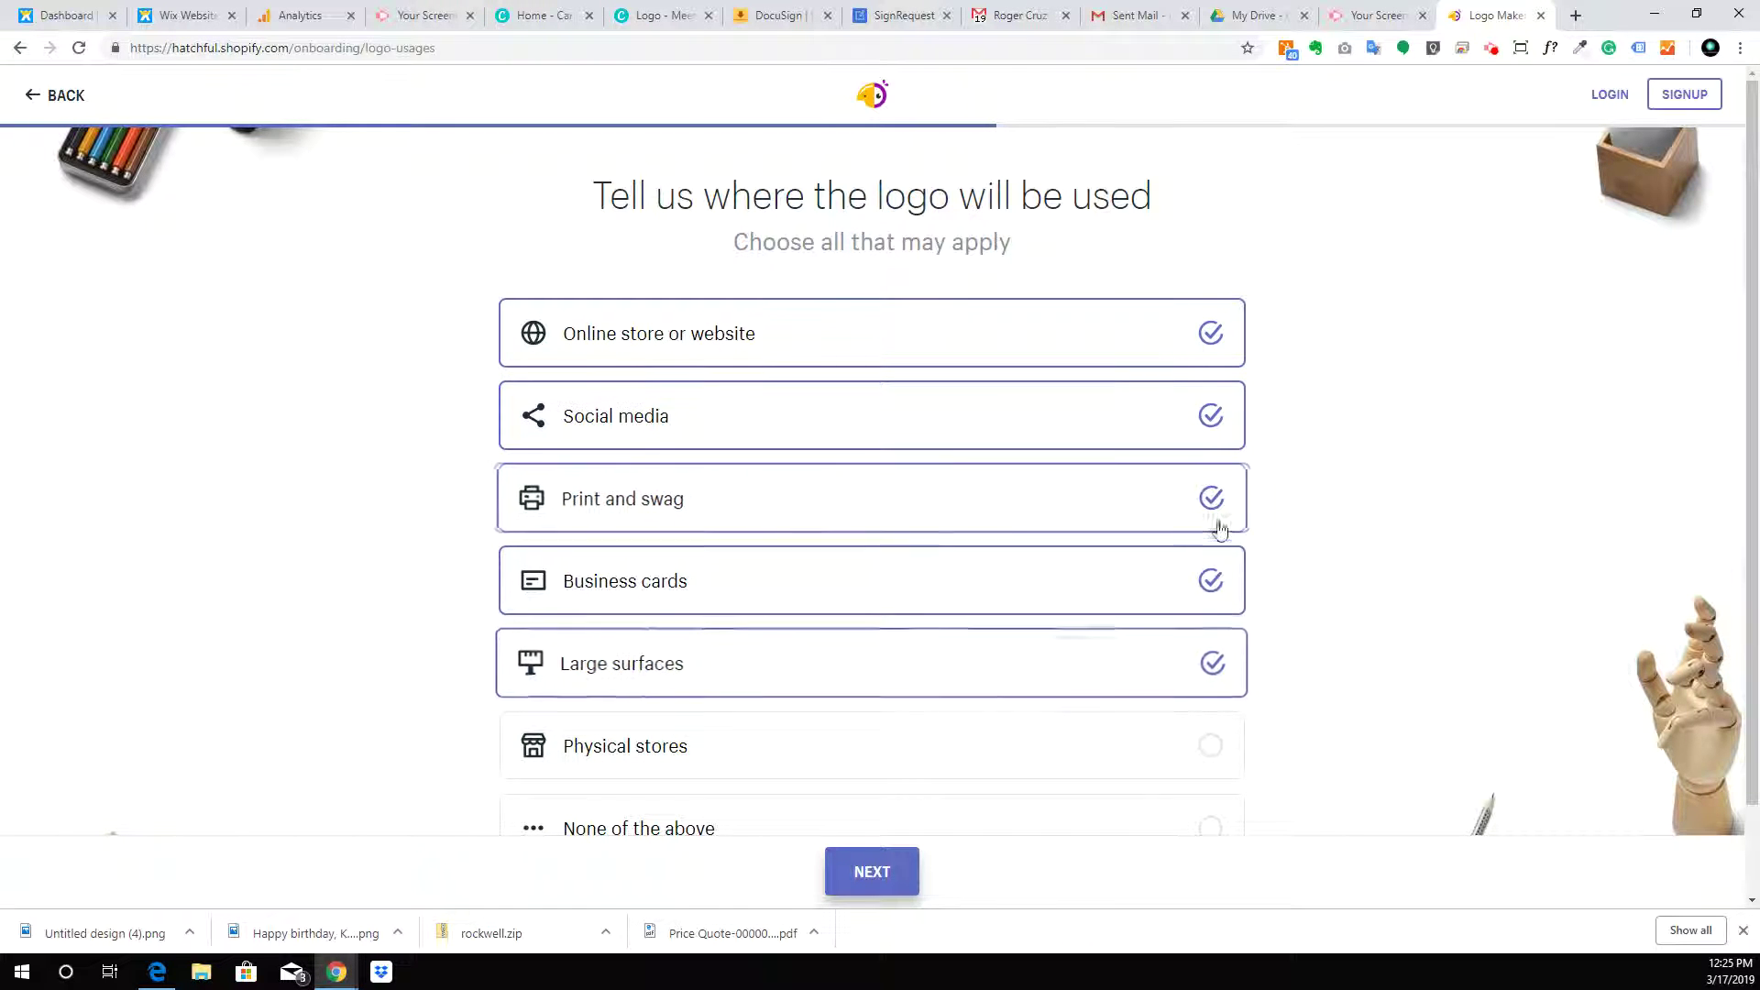
{"action": "scroll", "coordinate": [1219, 549], "scroll_direction": "down", "scroll_amount": 1}
{"action": "left_click", "coordinate": [1216, 646]}
{"action": "left_click", "coordinate": [1216, 726]}
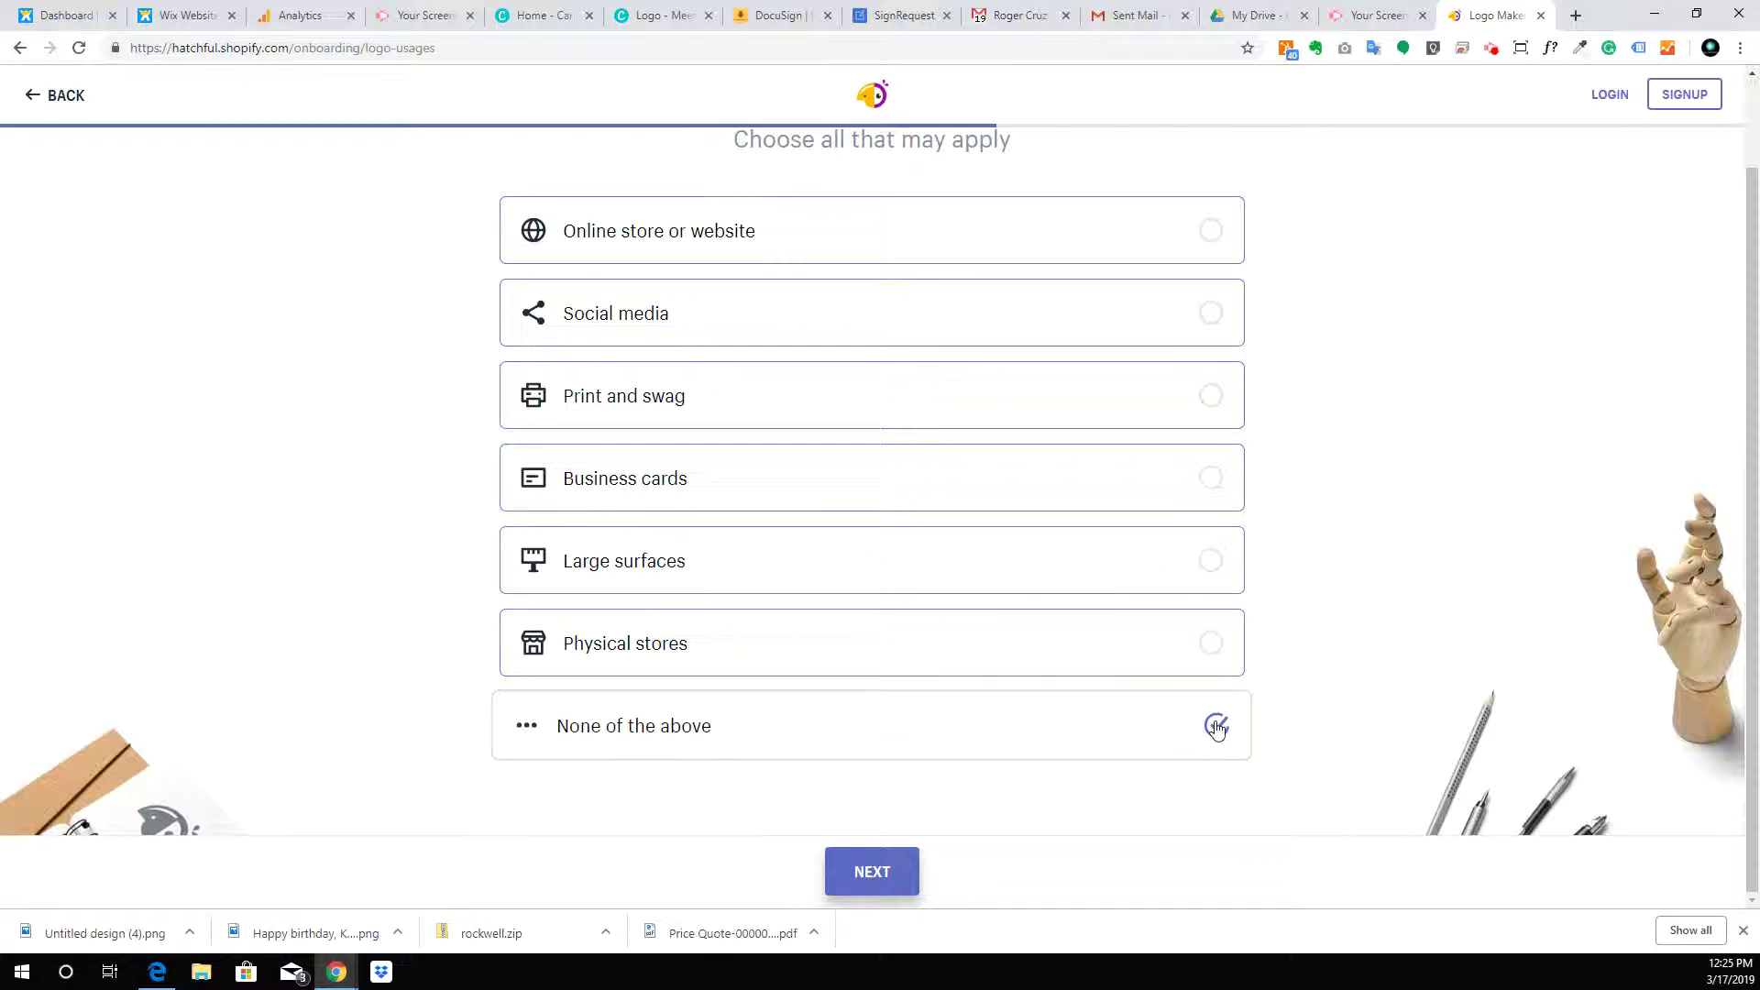
{"action": "left_click", "coordinate": [1215, 645]}
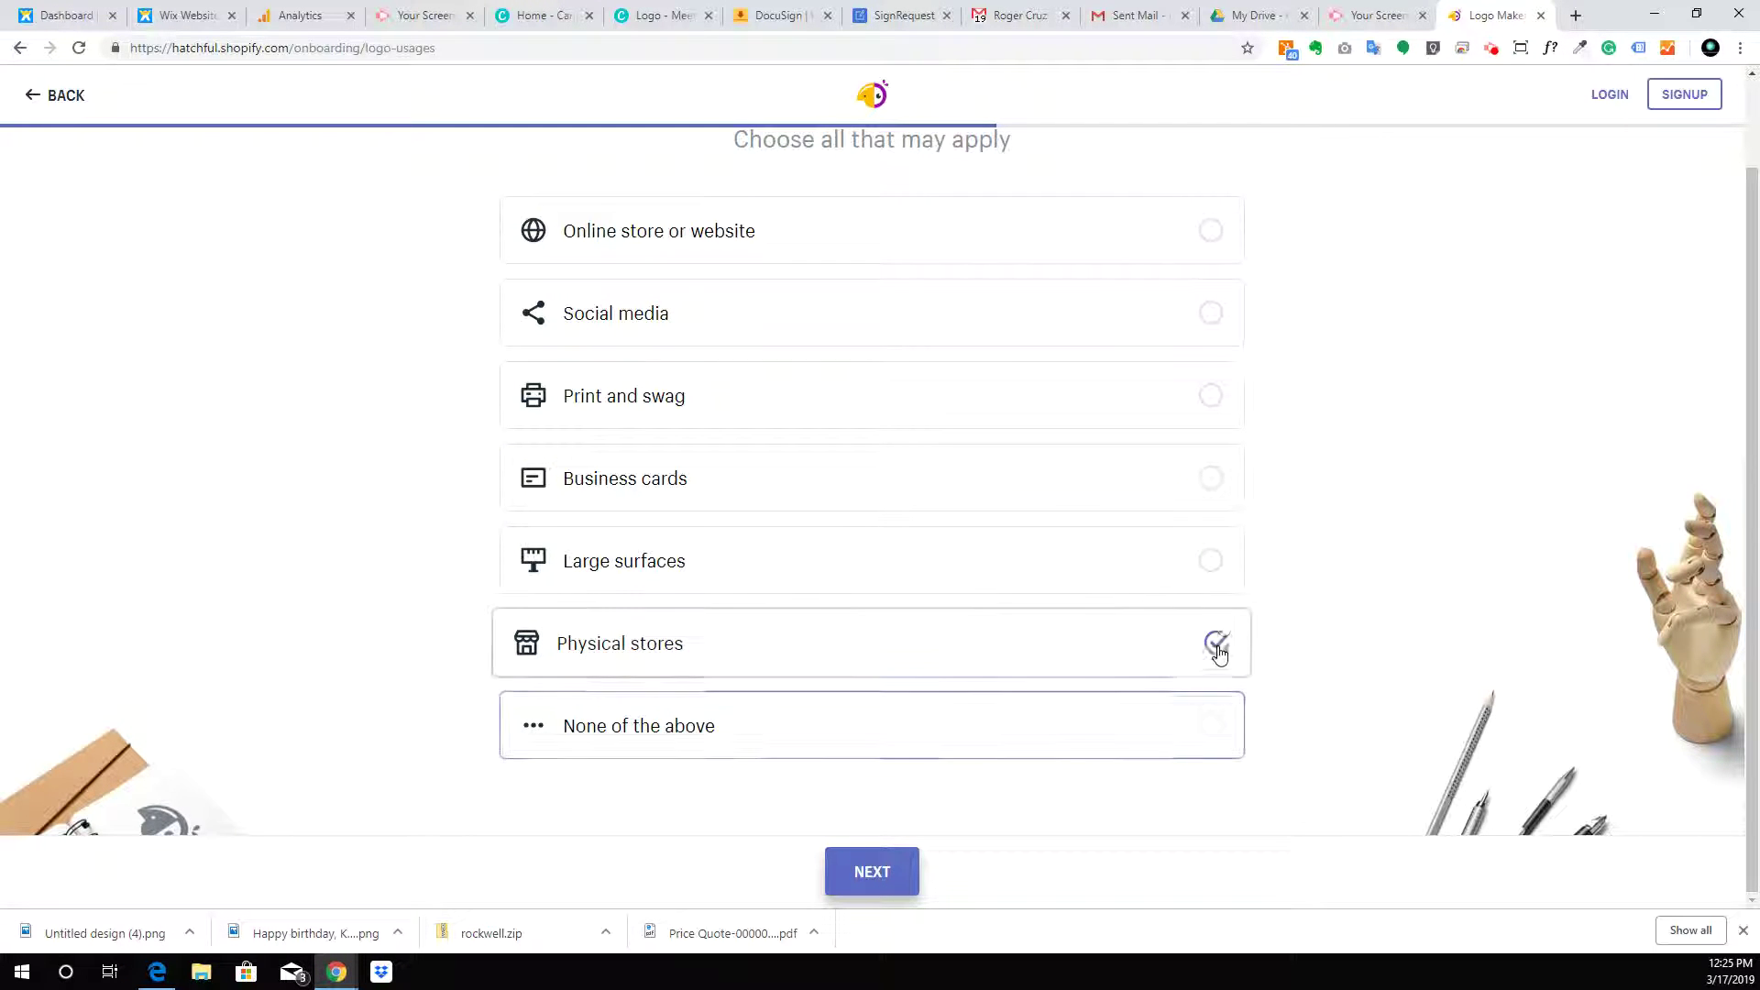
{"action": "left_click", "coordinate": [1219, 563]}
{"action": "left_click", "coordinate": [1215, 480]}
{"action": "left_click", "coordinate": [1217, 403]}
{"action": "left_click", "coordinate": [1212, 311]}
{"action": "left_click", "coordinate": [1209, 253]}
{"action": "scroll", "coordinate": [1201, 267], "scroll_direction": "up", "scroll_amount": 1}
{"action": "scroll", "coordinate": [1202, 267], "scroll_direction": "down", "scroll_amount": 1}
{"action": "left_click", "coordinate": [902, 874]}
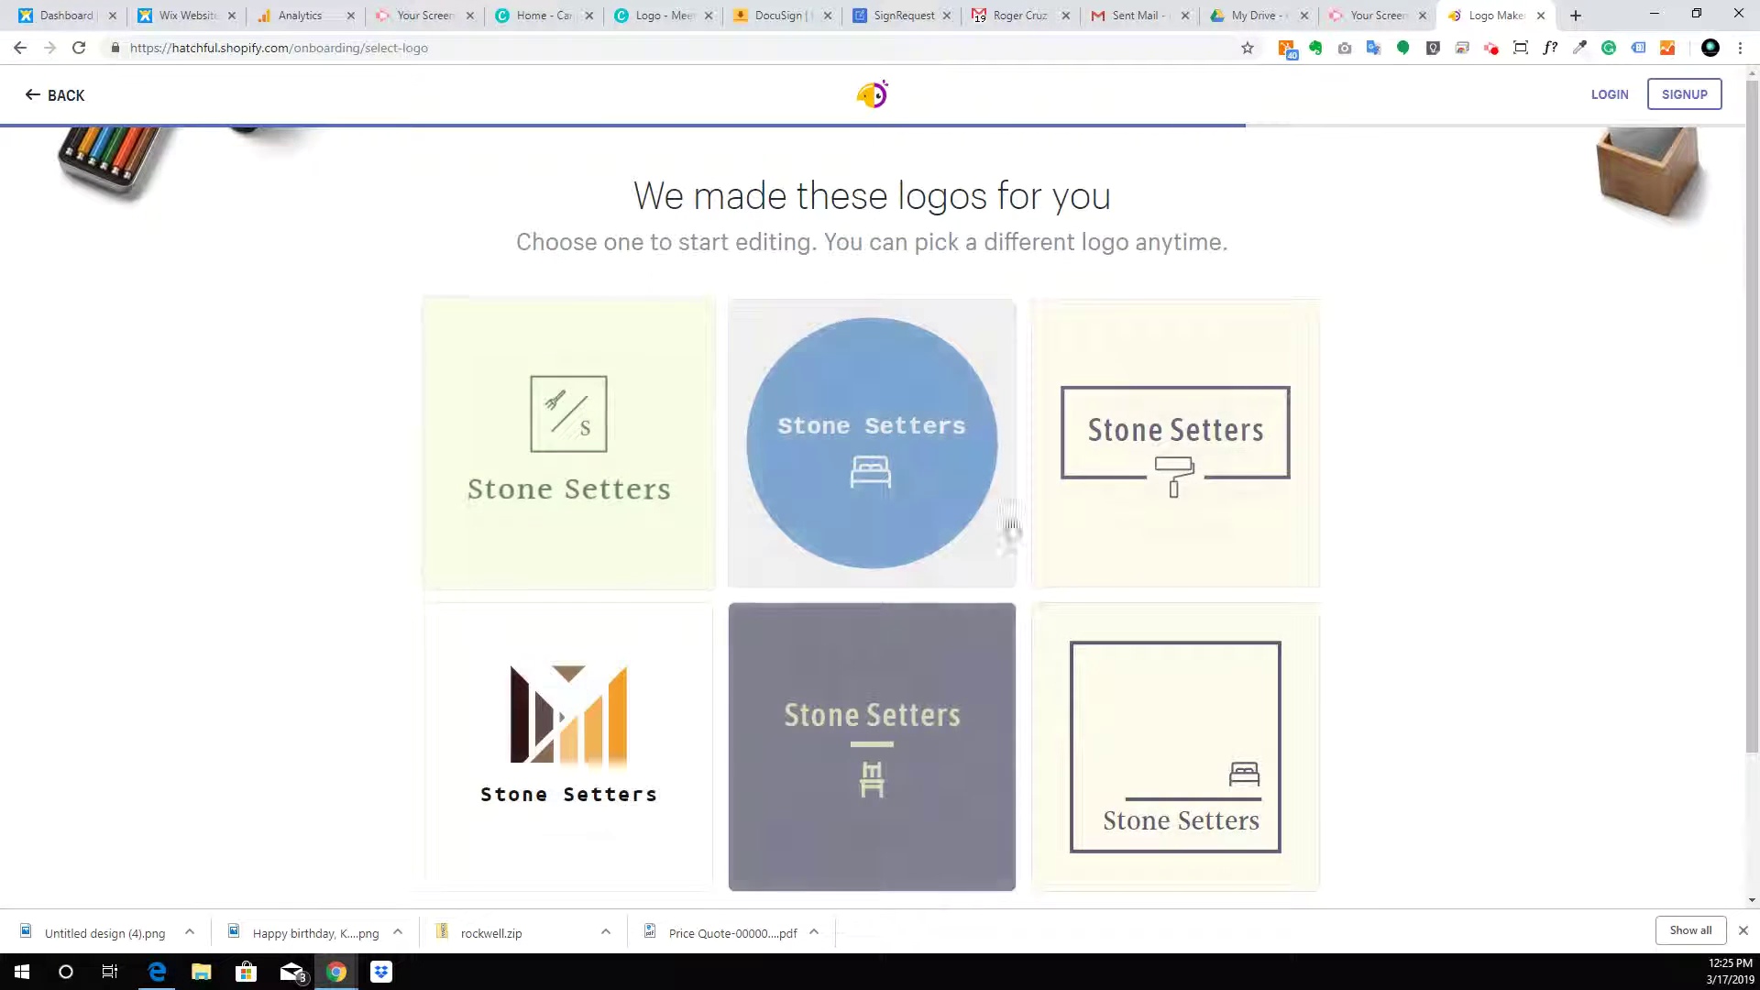
Open the purple square 'S' Stone Setters logo in the editor and list its colour variations
{"action": "scroll", "coordinate": [1374, 370], "scroll_direction": "down", "scroll_amount": 8}
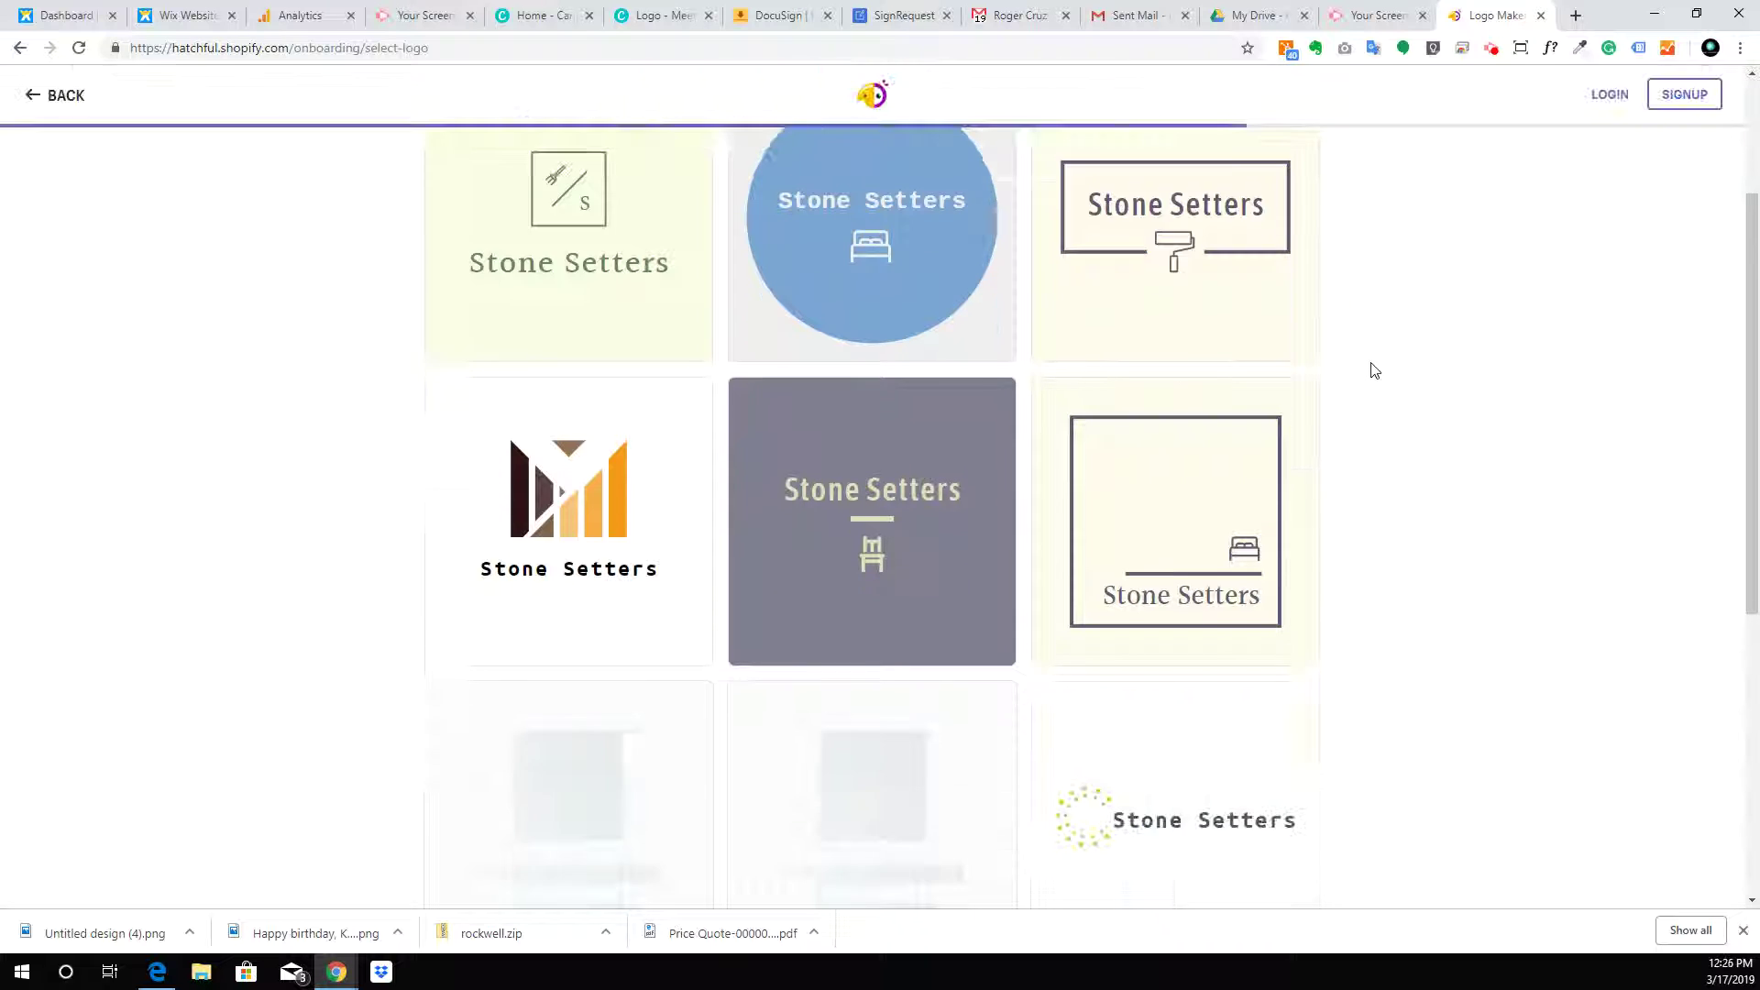
{"action": "scroll", "coordinate": [1374, 370], "scroll_direction": "down", "scroll_amount": 7}
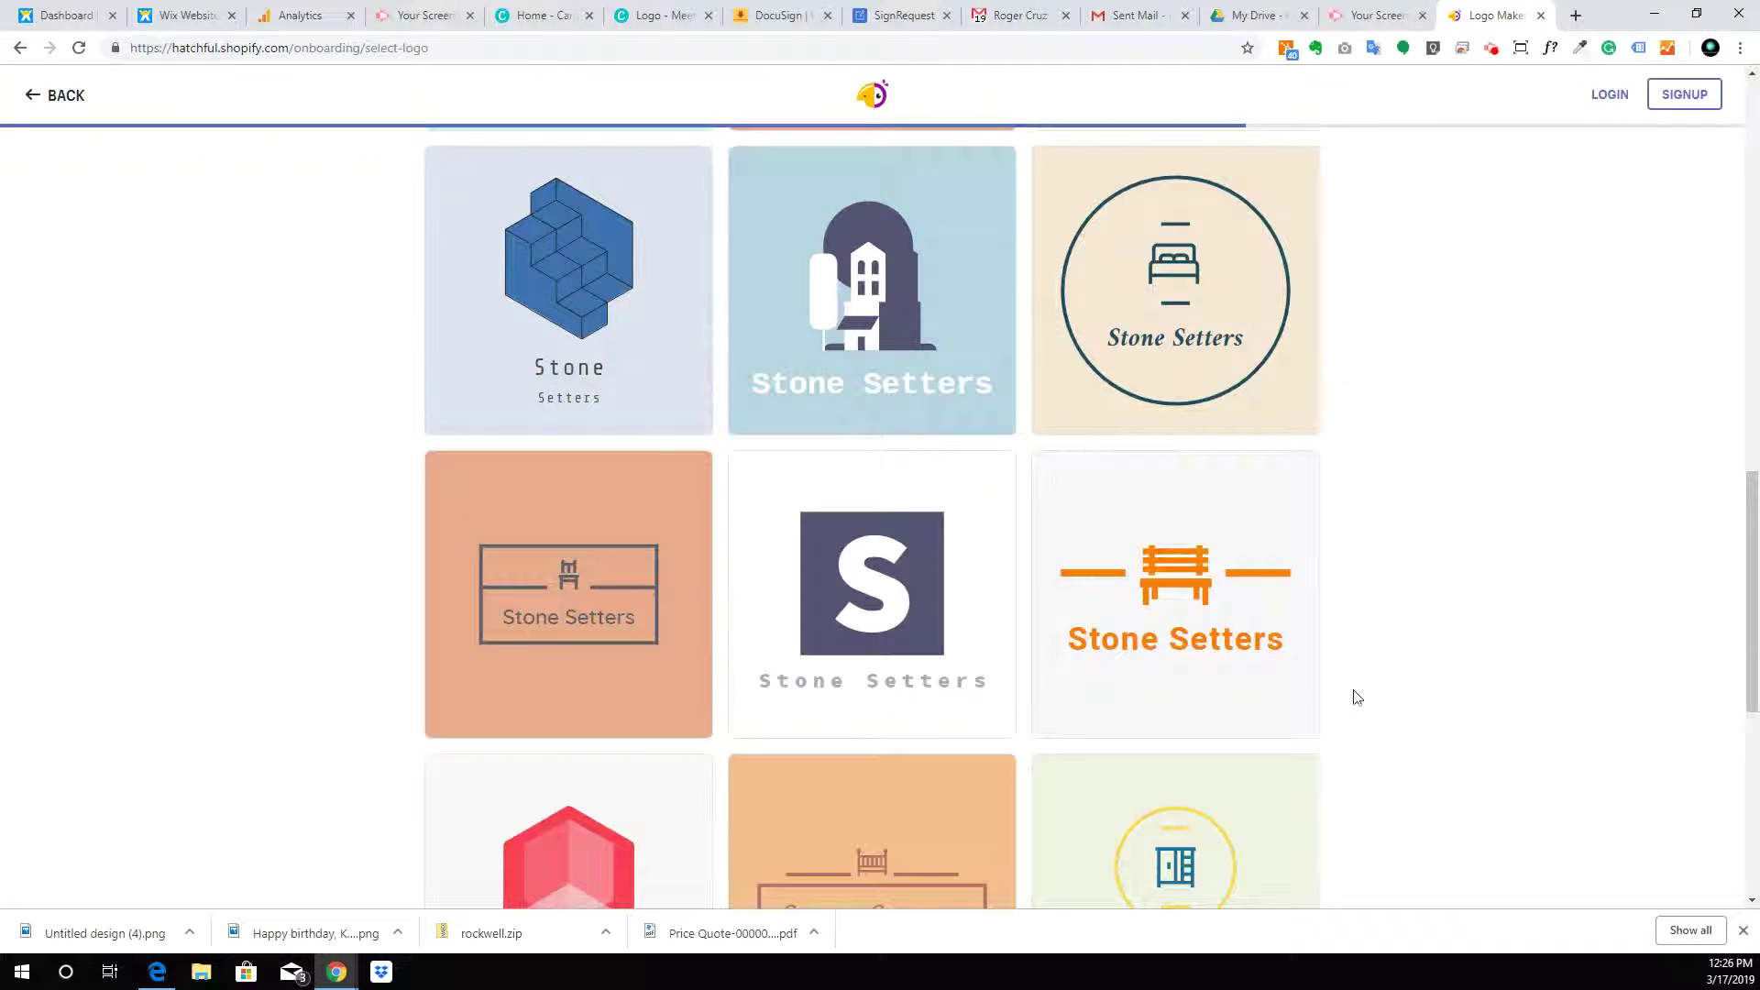
{"action": "left_click", "coordinate": [872, 587]}
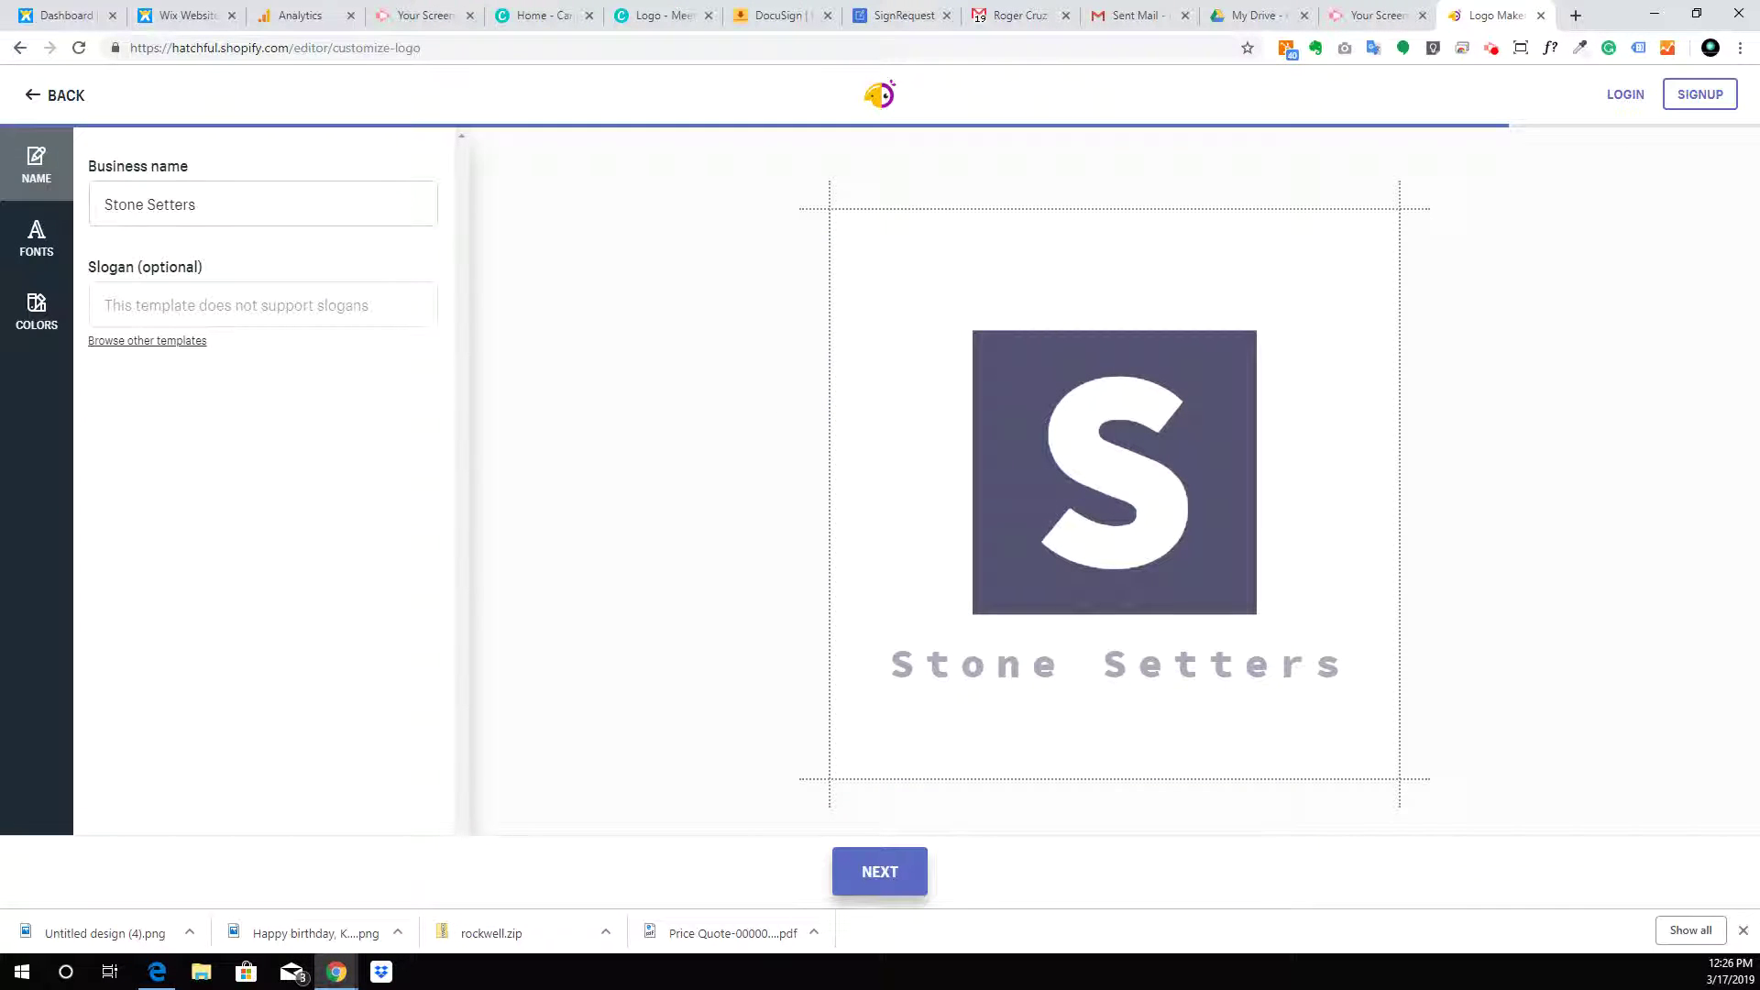
{"action": "left_click", "coordinate": [37, 321]}
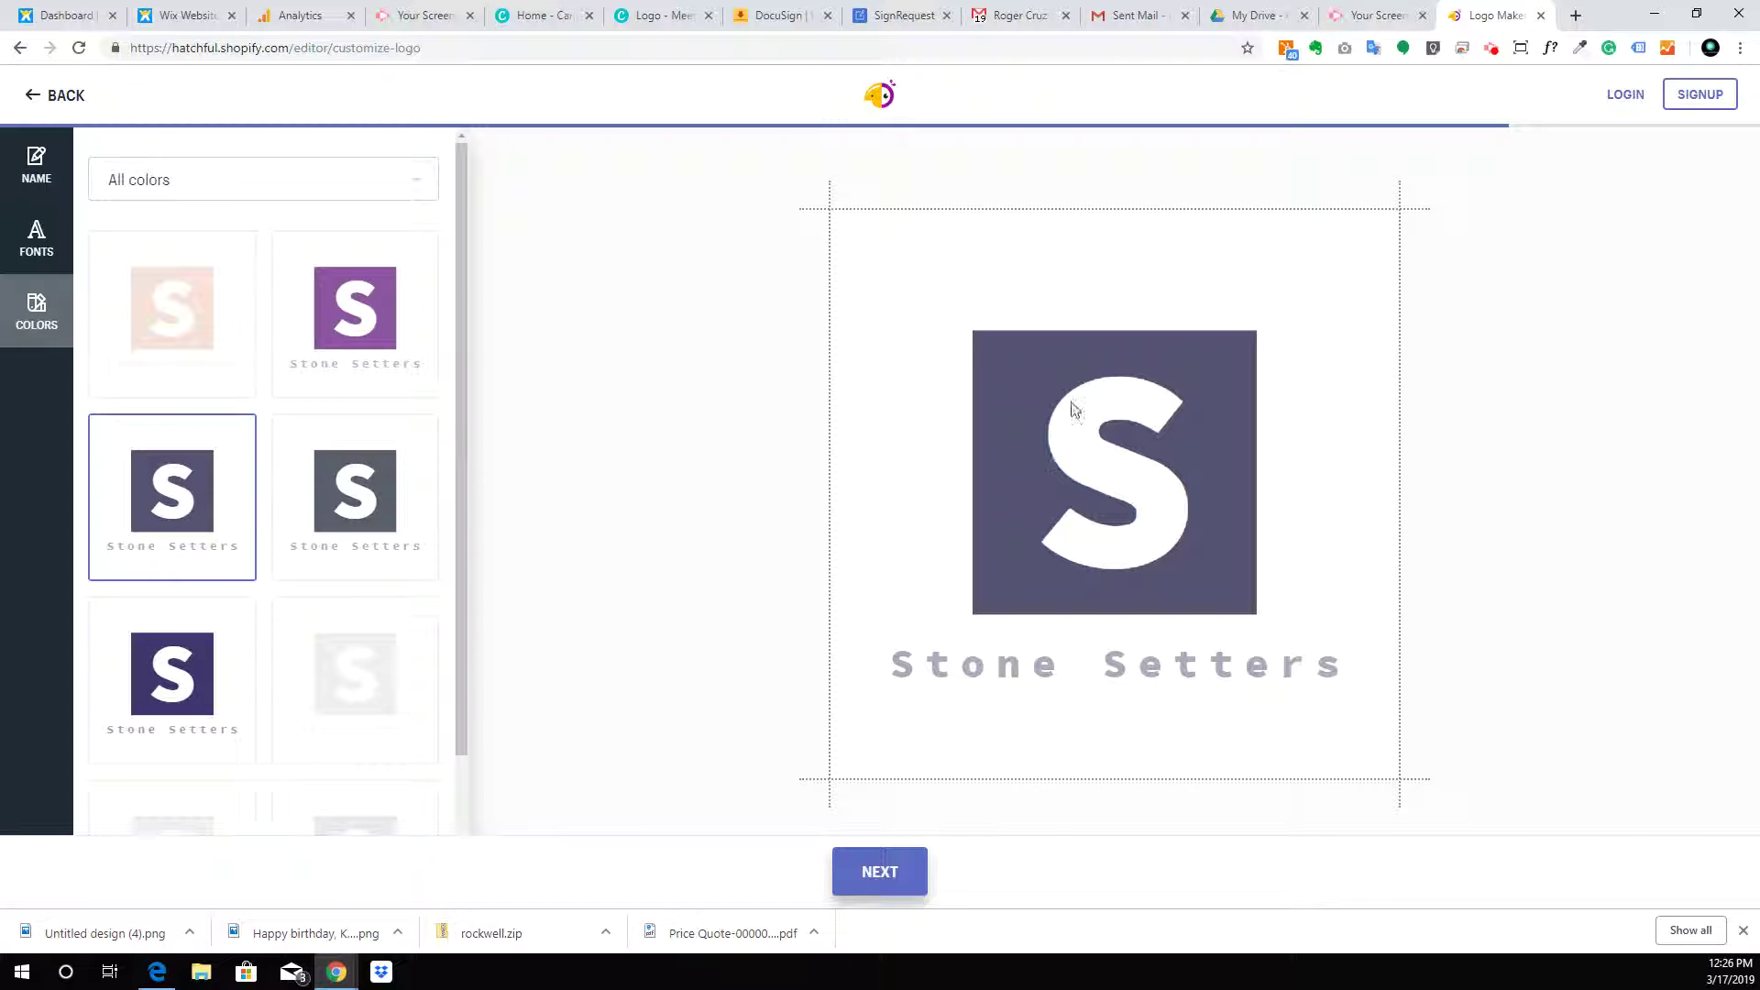
{"action": "scroll", "coordinate": [361, 362], "scroll_direction": "down", "scroll_amount": 2}
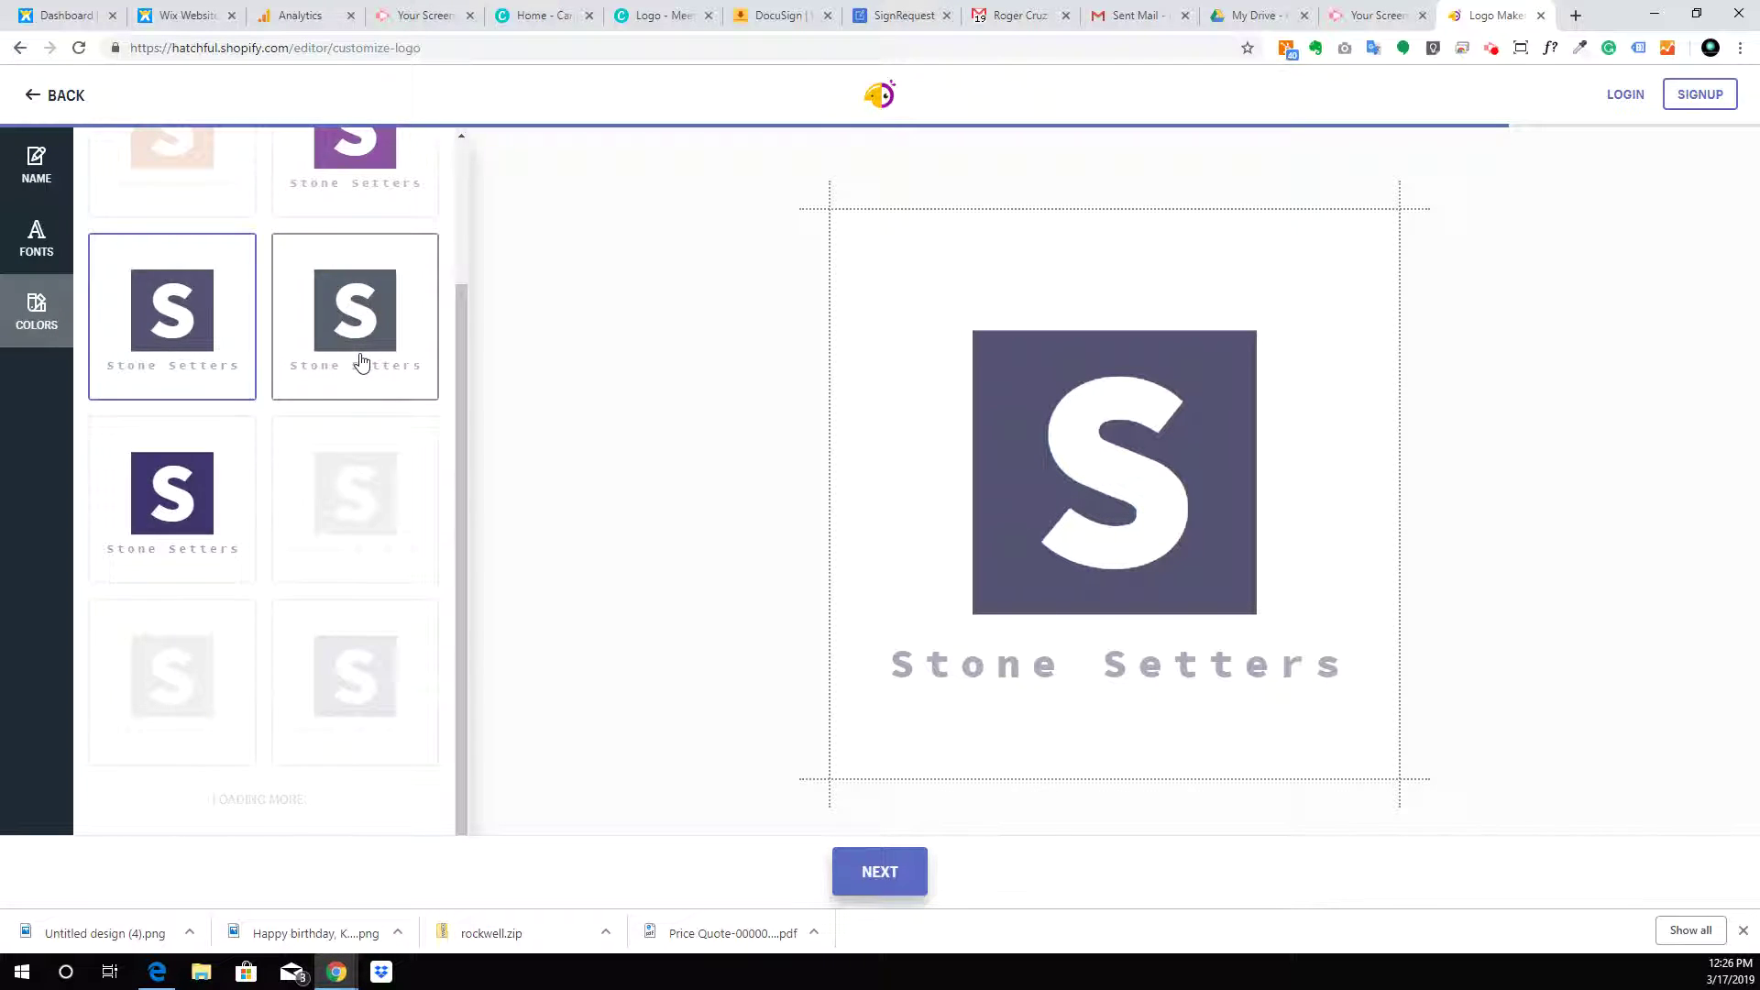
{"action": "scroll", "coordinate": [287, 523], "scroll_direction": "down", "scroll_amount": 2}
{"action": "scroll", "coordinate": [289, 525], "scroll_direction": "down", "scroll_amount": 3}
{"action": "scroll", "coordinate": [289, 525], "scroll_direction": "down", "scroll_amount": 3}
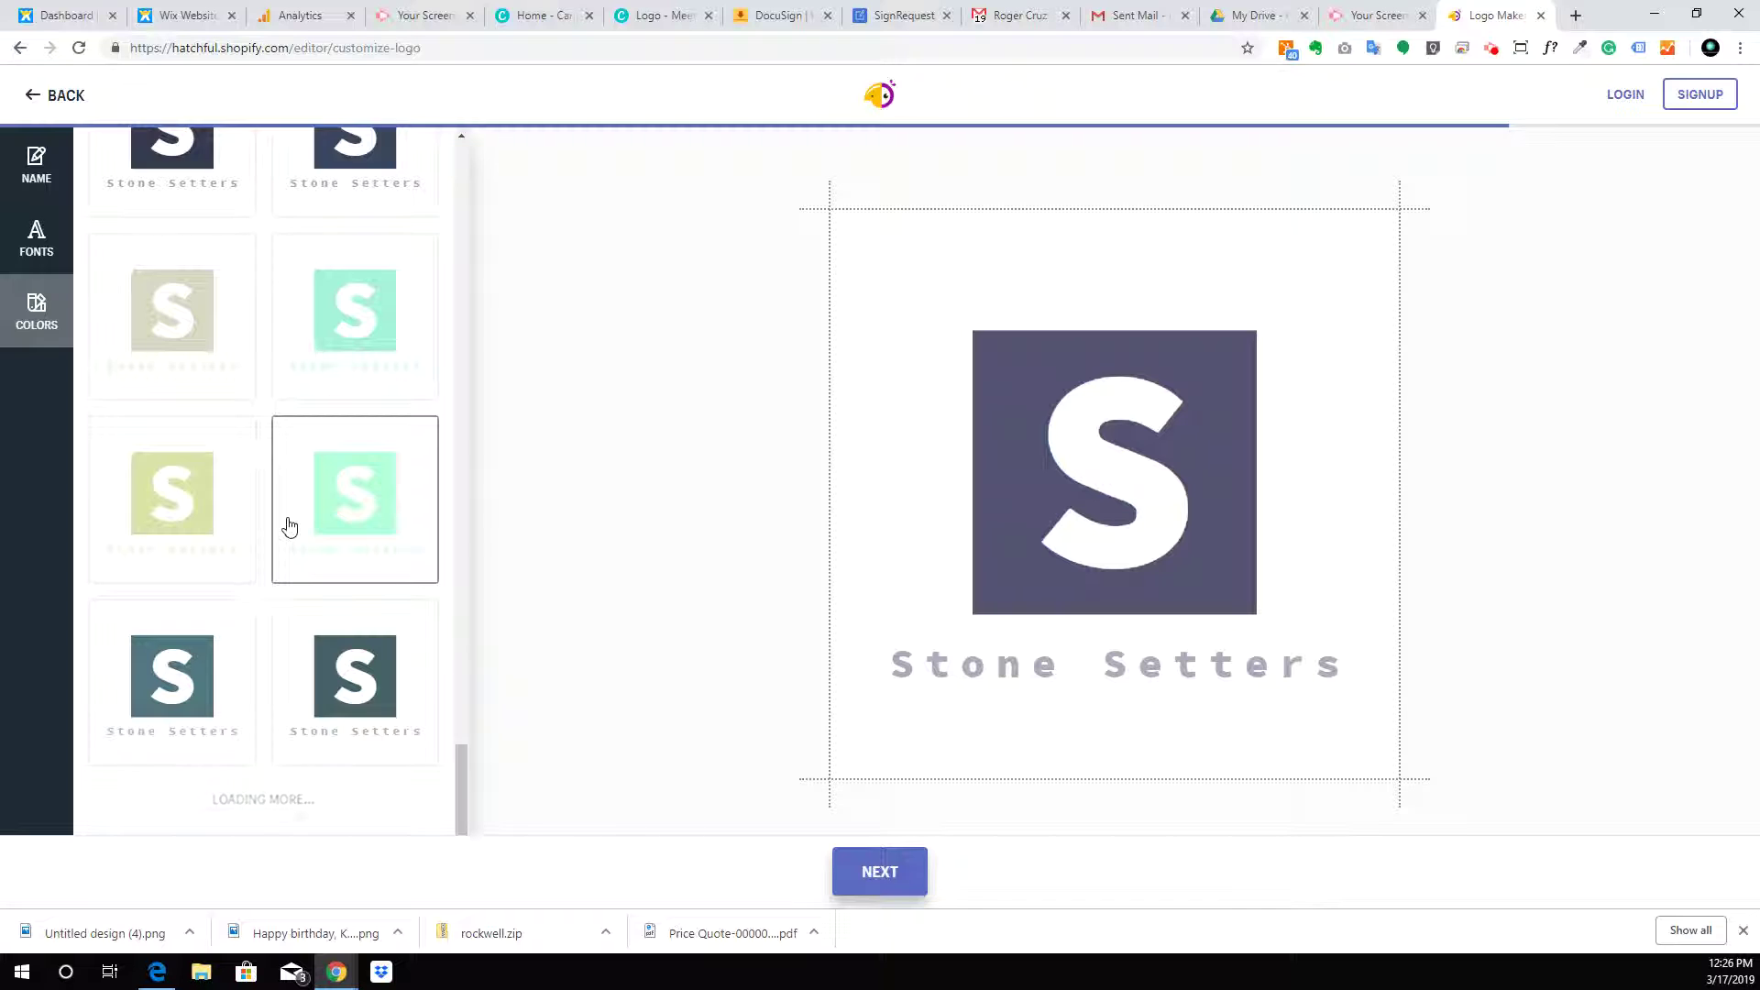
{"action": "scroll", "coordinate": [289, 525], "scroll_direction": "down", "scroll_amount": 3}
{"action": "scroll", "coordinate": [289, 525], "scroll_direction": "down", "scroll_amount": 5}
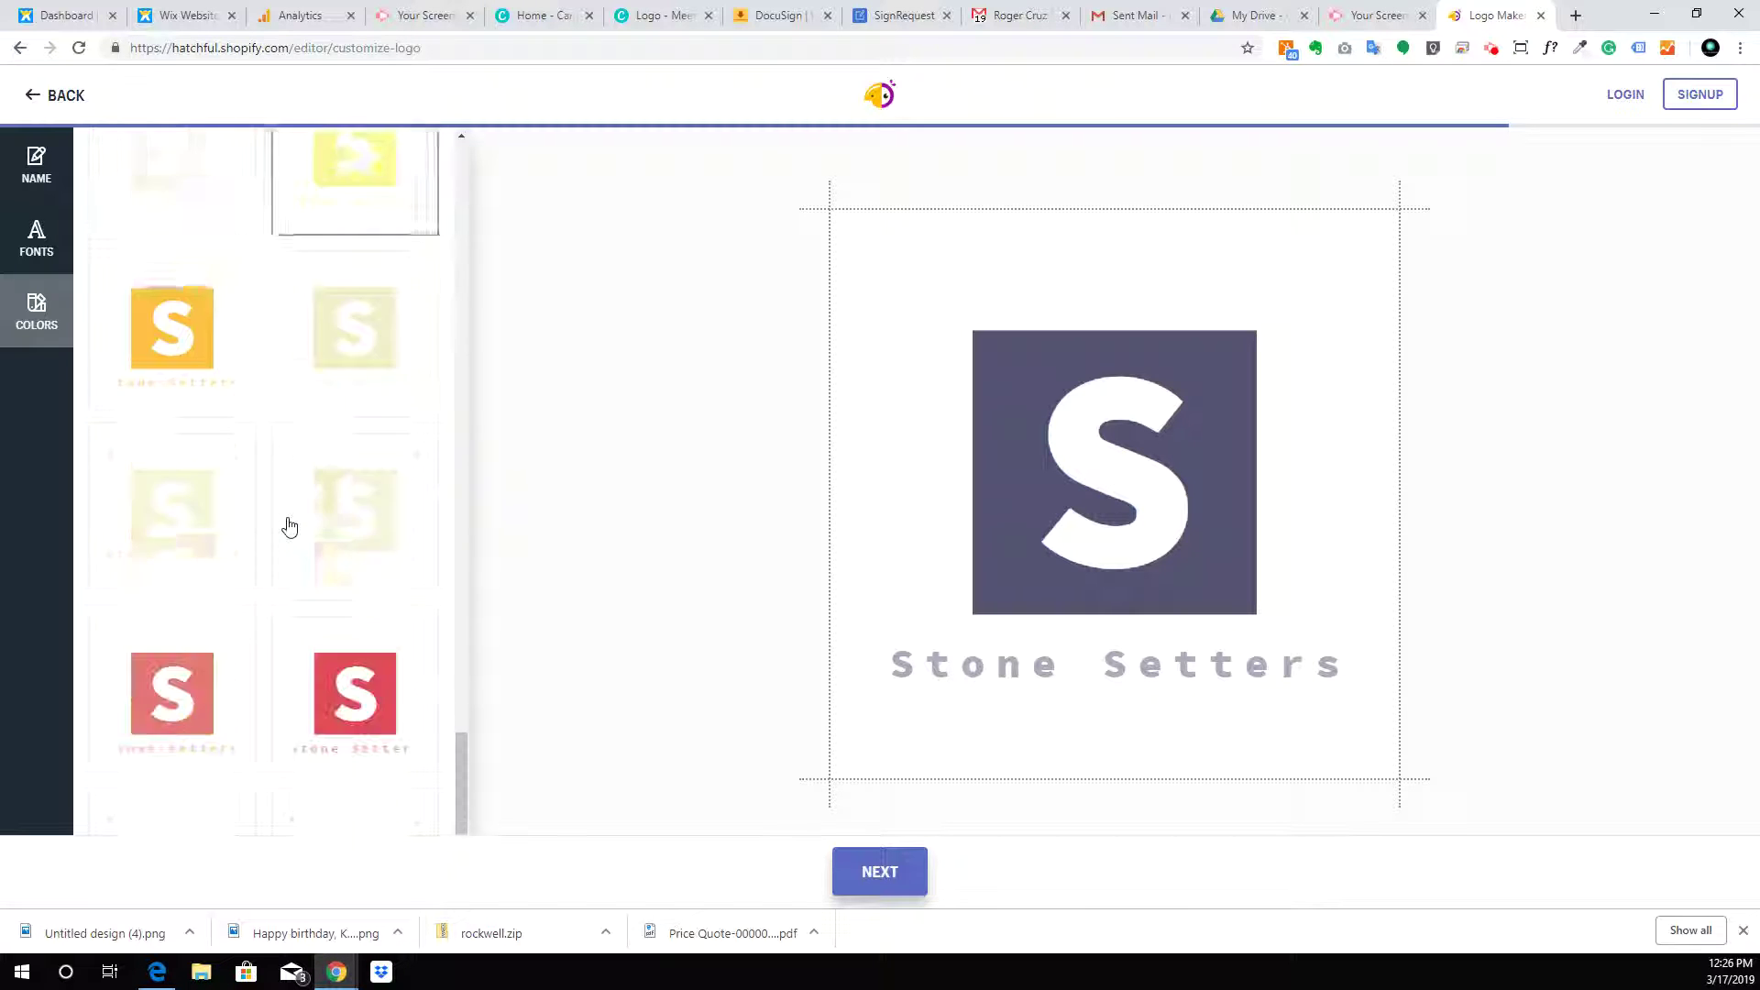
{"action": "scroll", "coordinate": [289, 525], "scroll_direction": "down", "scroll_amount": 5}
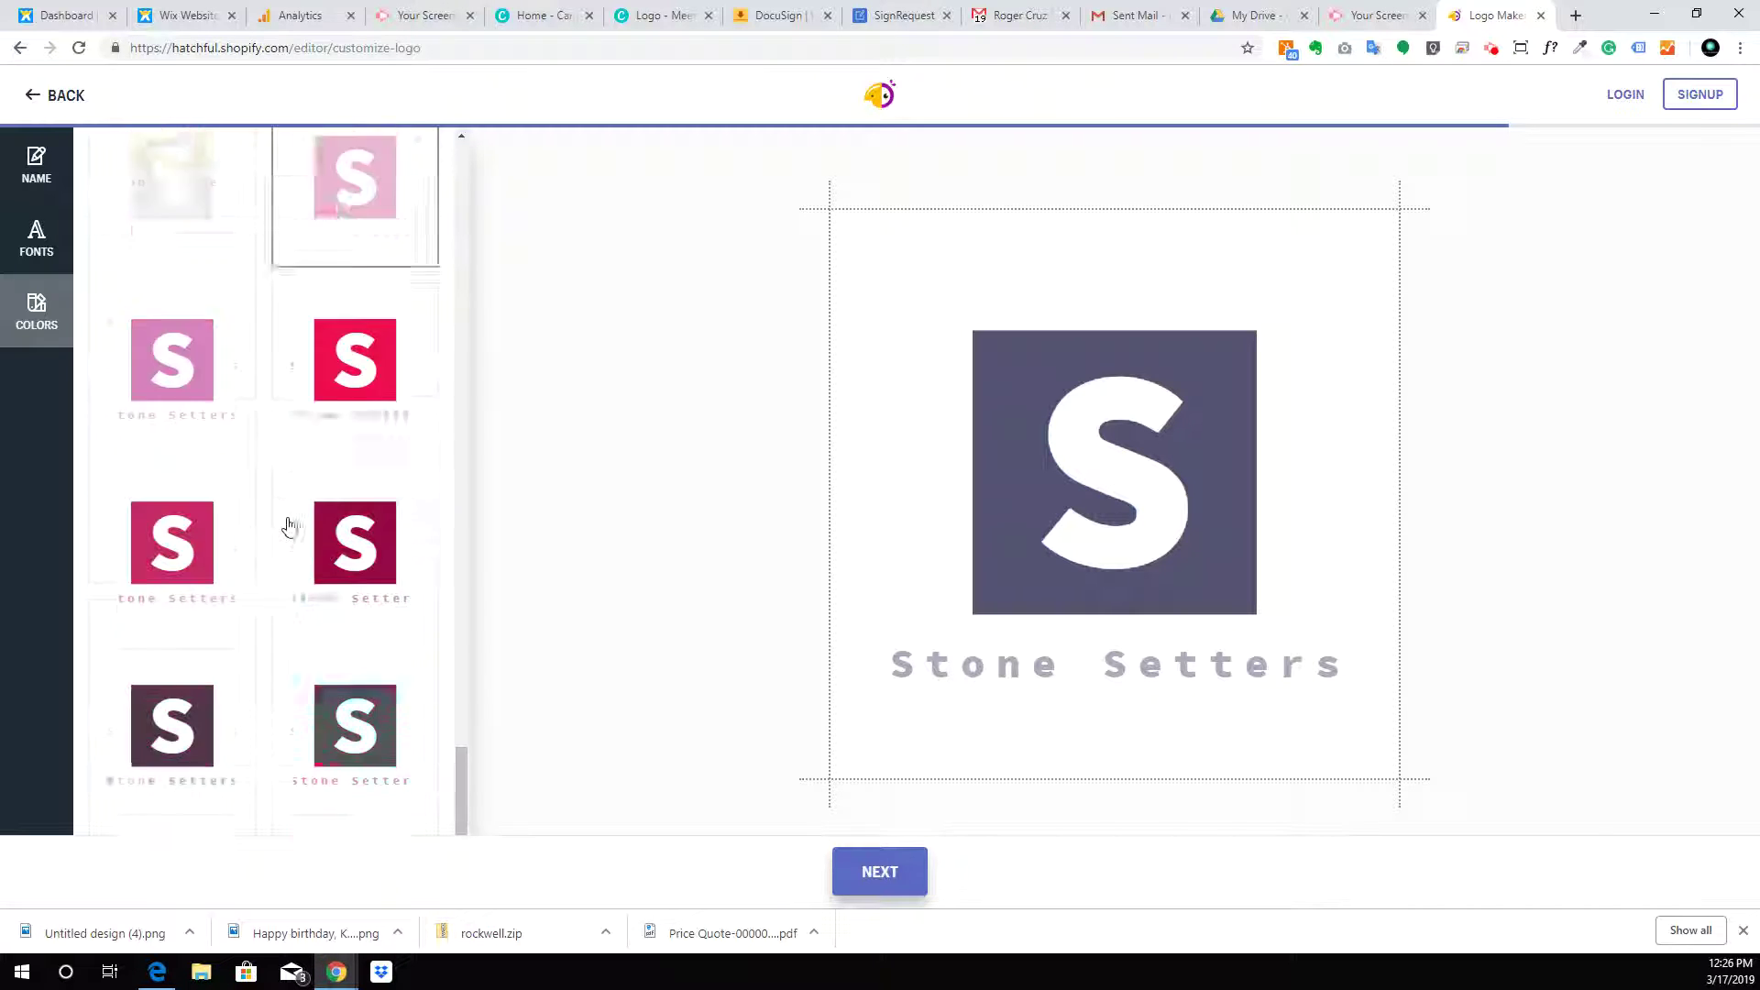
{"action": "scroll", "coordinate": [288, 525], "scroll_direction": "down", "scroll_amount": 5}
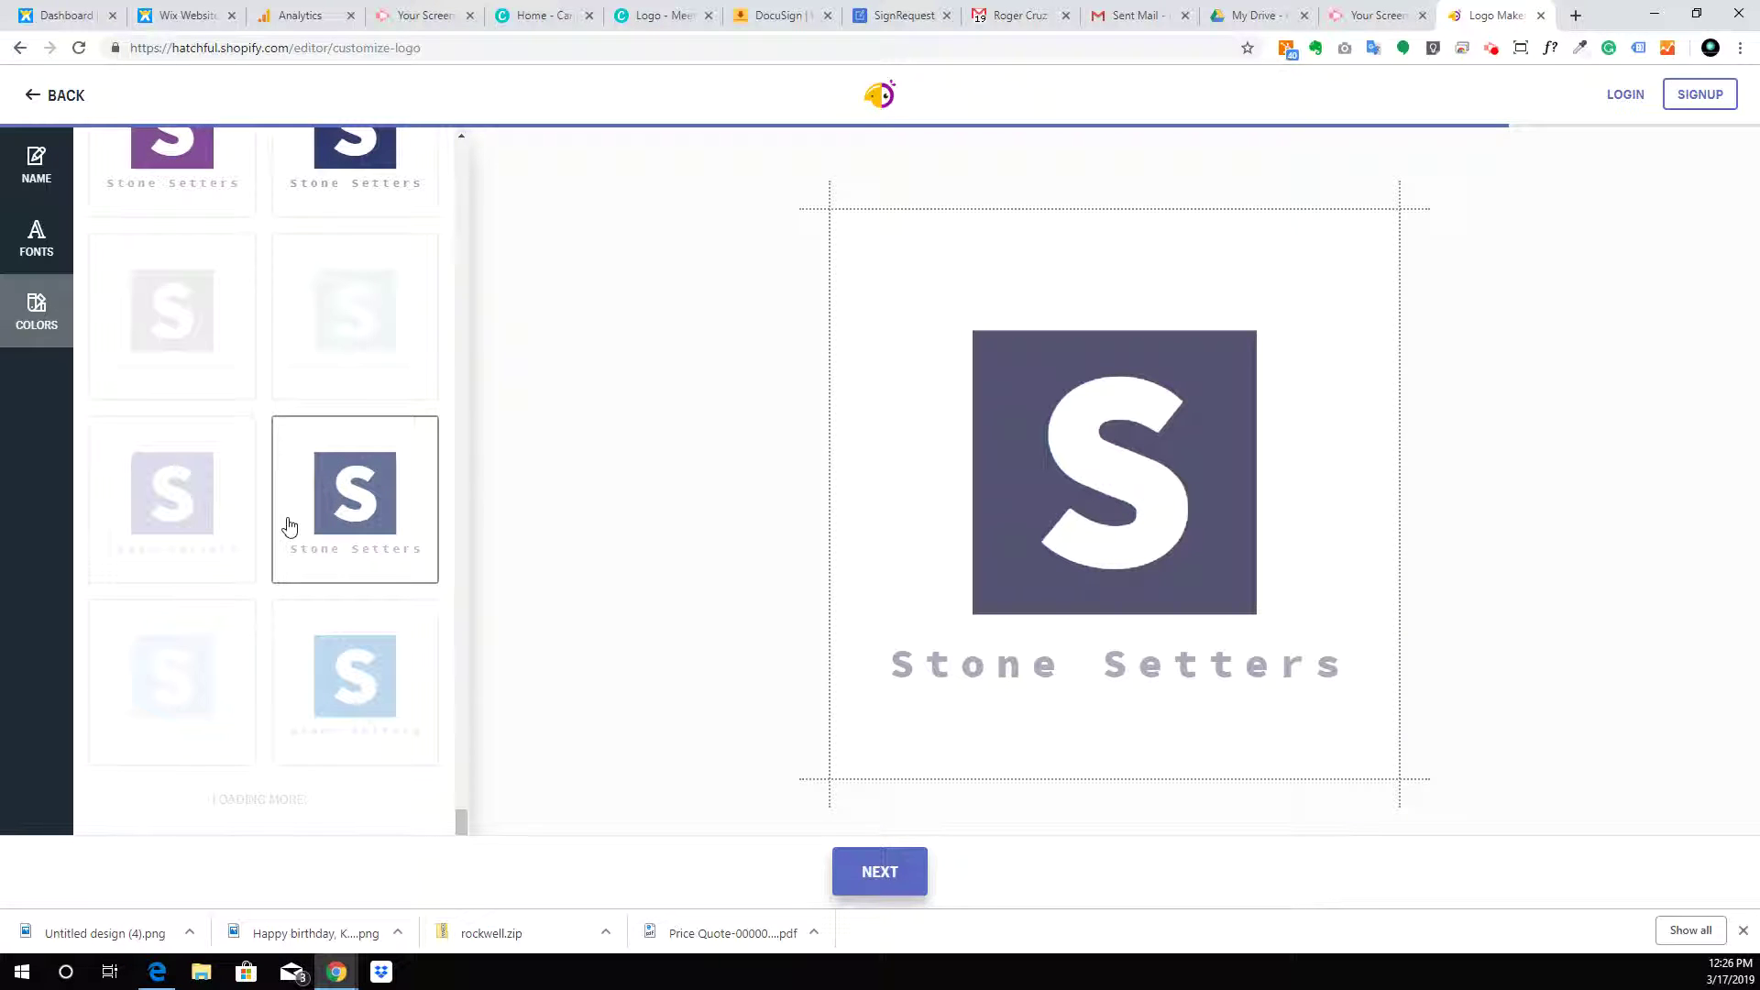
{"action": "scroll", "coordinate": [289, 525], "scroll_direction": "down", "scroll_amount": 3}
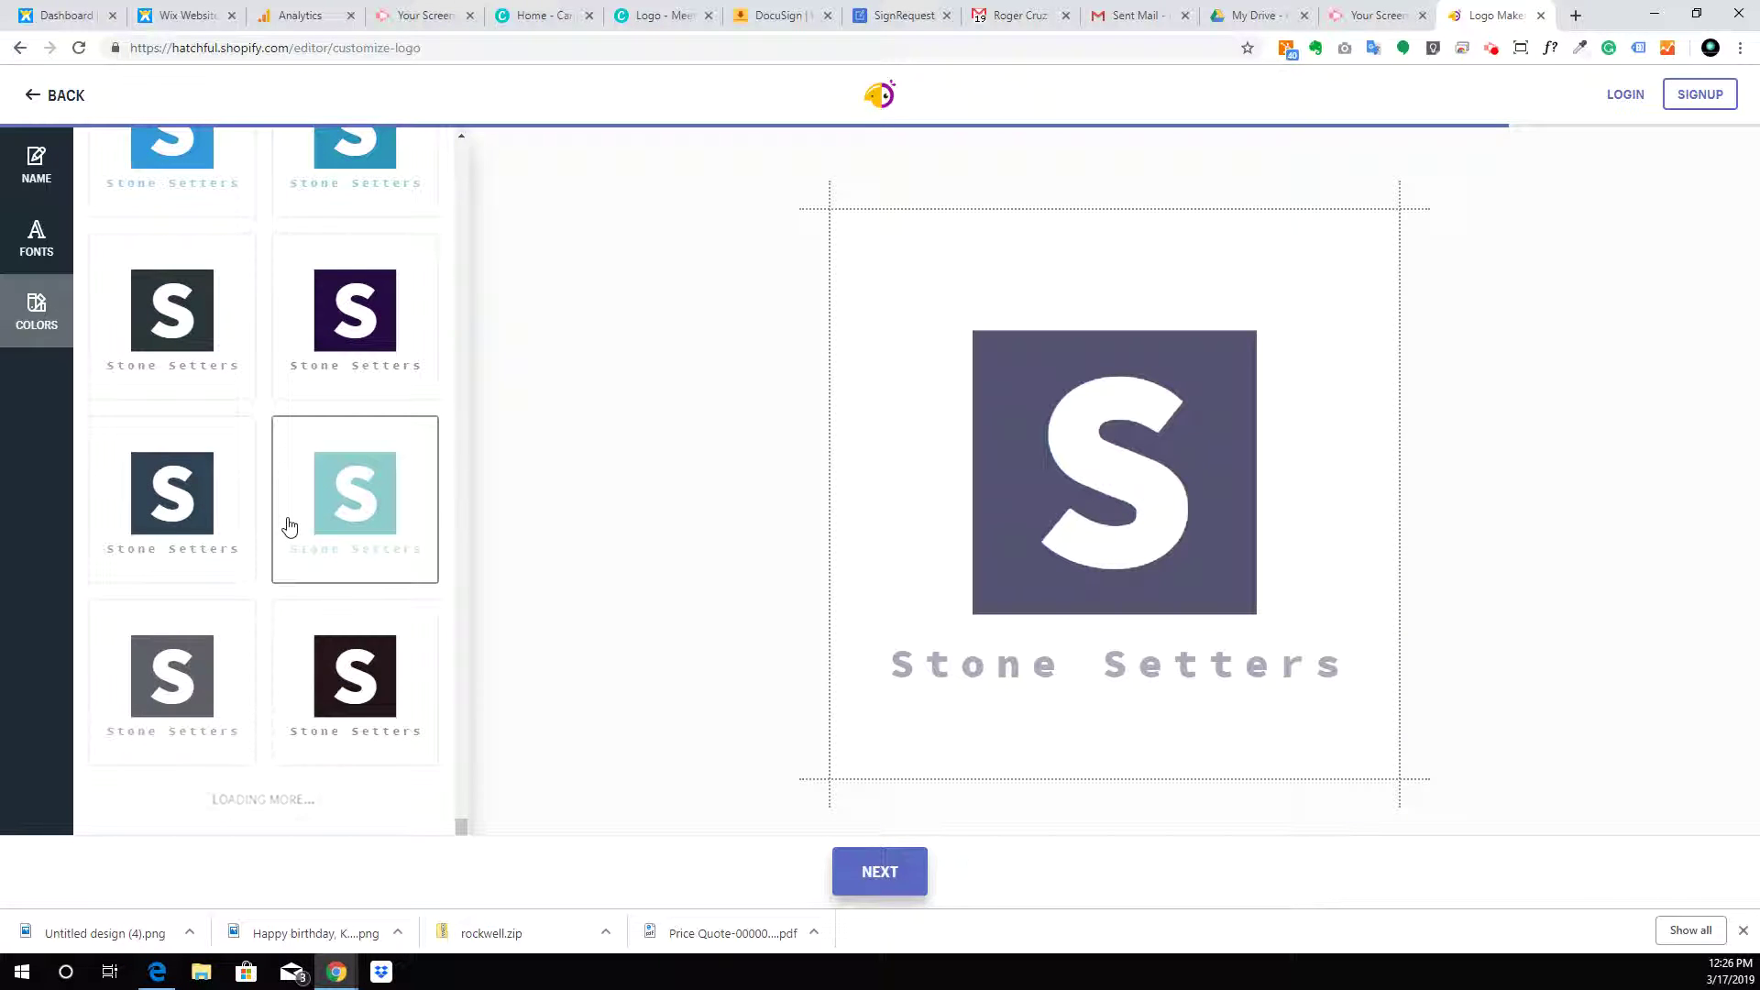
{"action": "scroll", "coordinate": [288, 525], "scroll_direction": "down", "scroll_amount": 4}
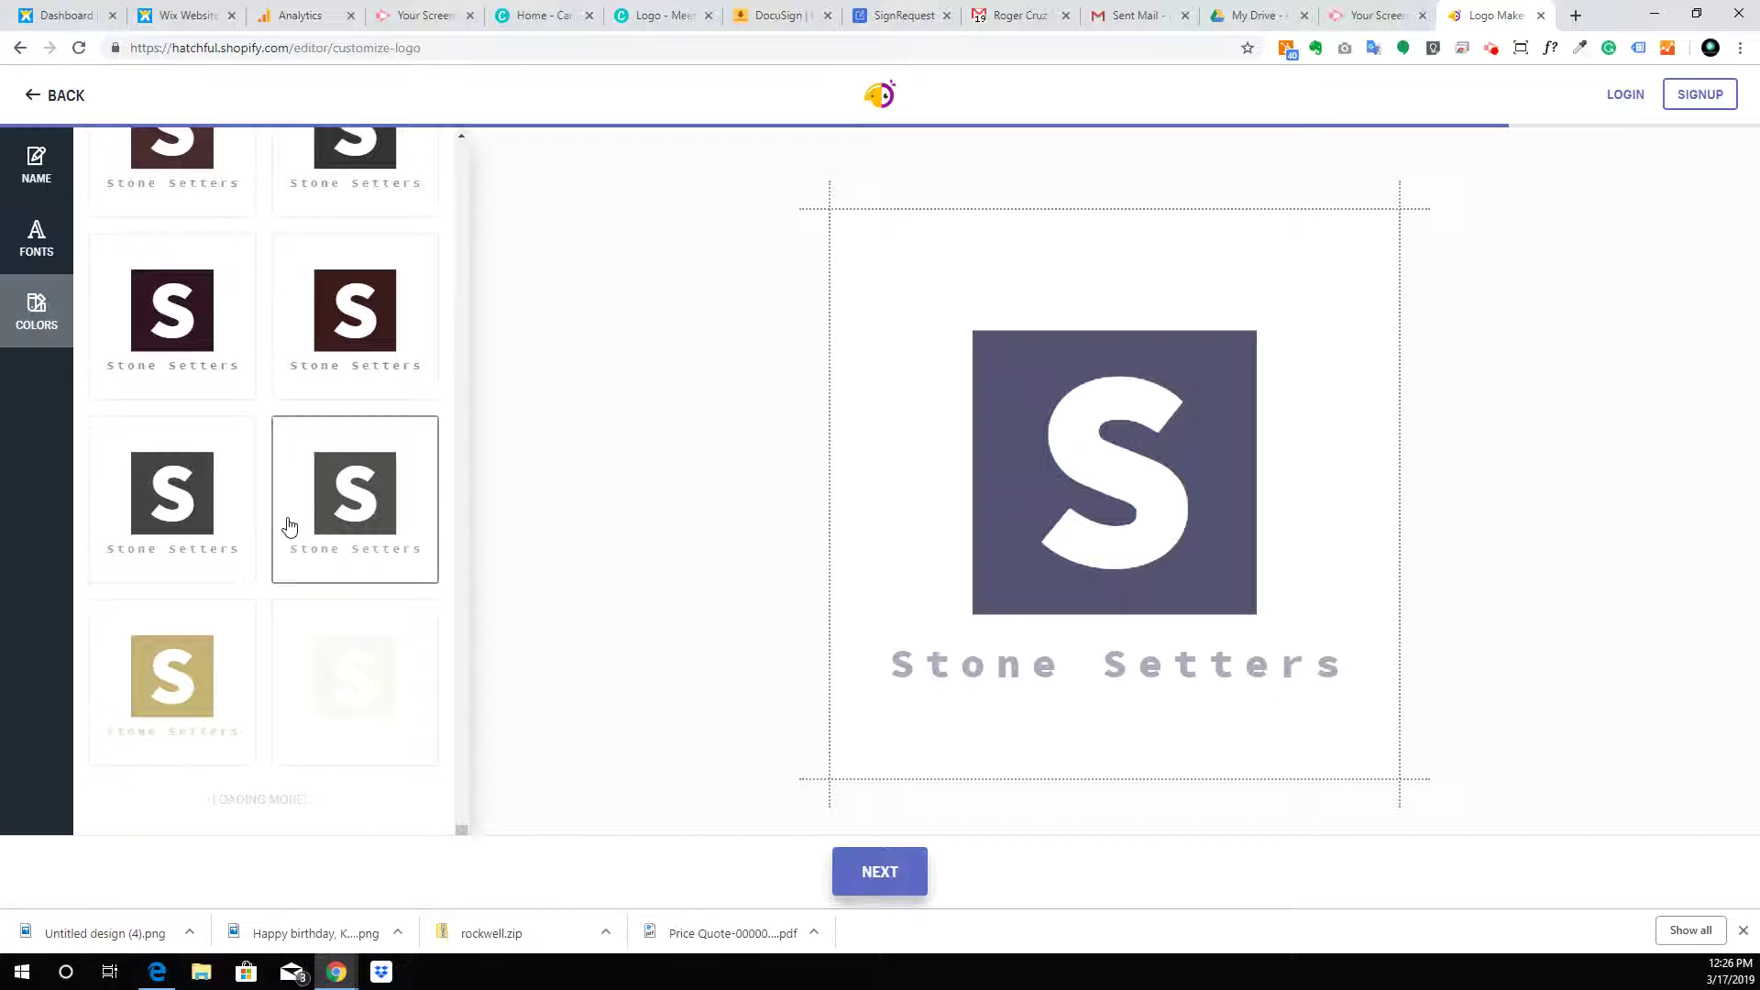
{"action": "scroll", "coordinate": [289, 525], "scroll_direction": "down", "scroll_amount": 4}
{"action": "scroll", "coordinate": [288, 525], "scroll_direction": "down", "scroll_amount": 5}
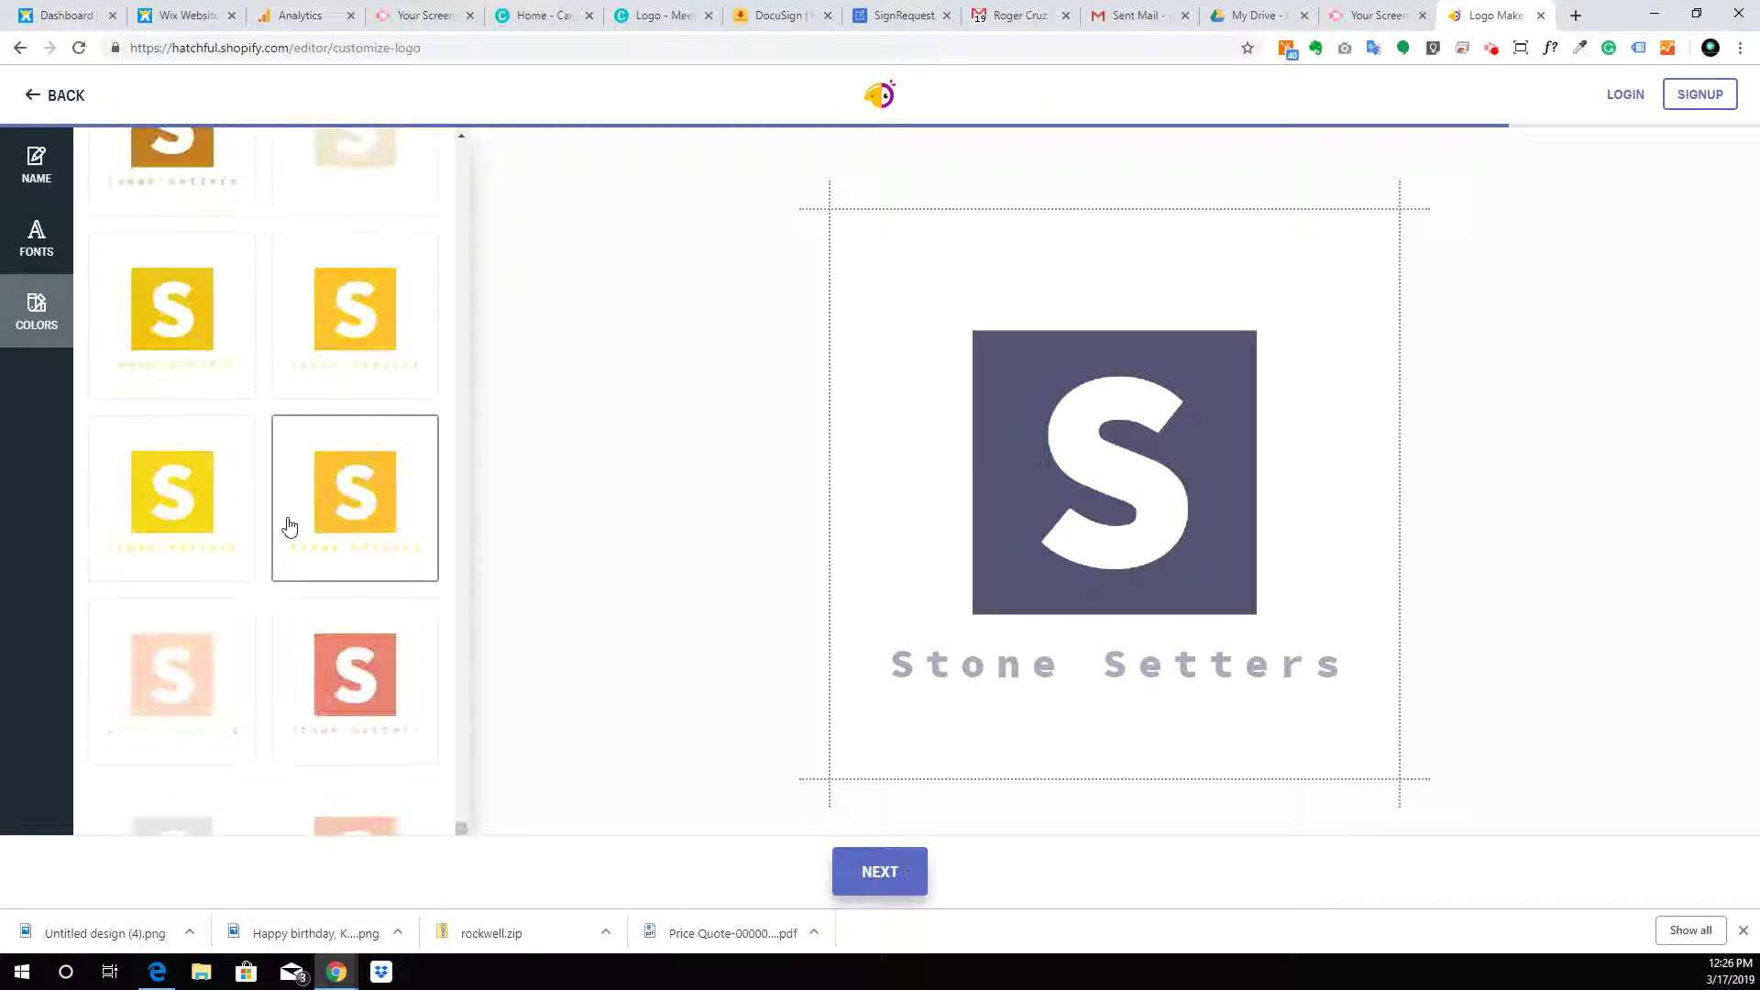
{"action": "scroll", "coordinate": [289, 525], "scroll_direction": "down", "scroll_amount": 2}
{"action": "scroll", "coordinate": [289, 525], "scroll_direction": "down", "scroll_amount": 7}
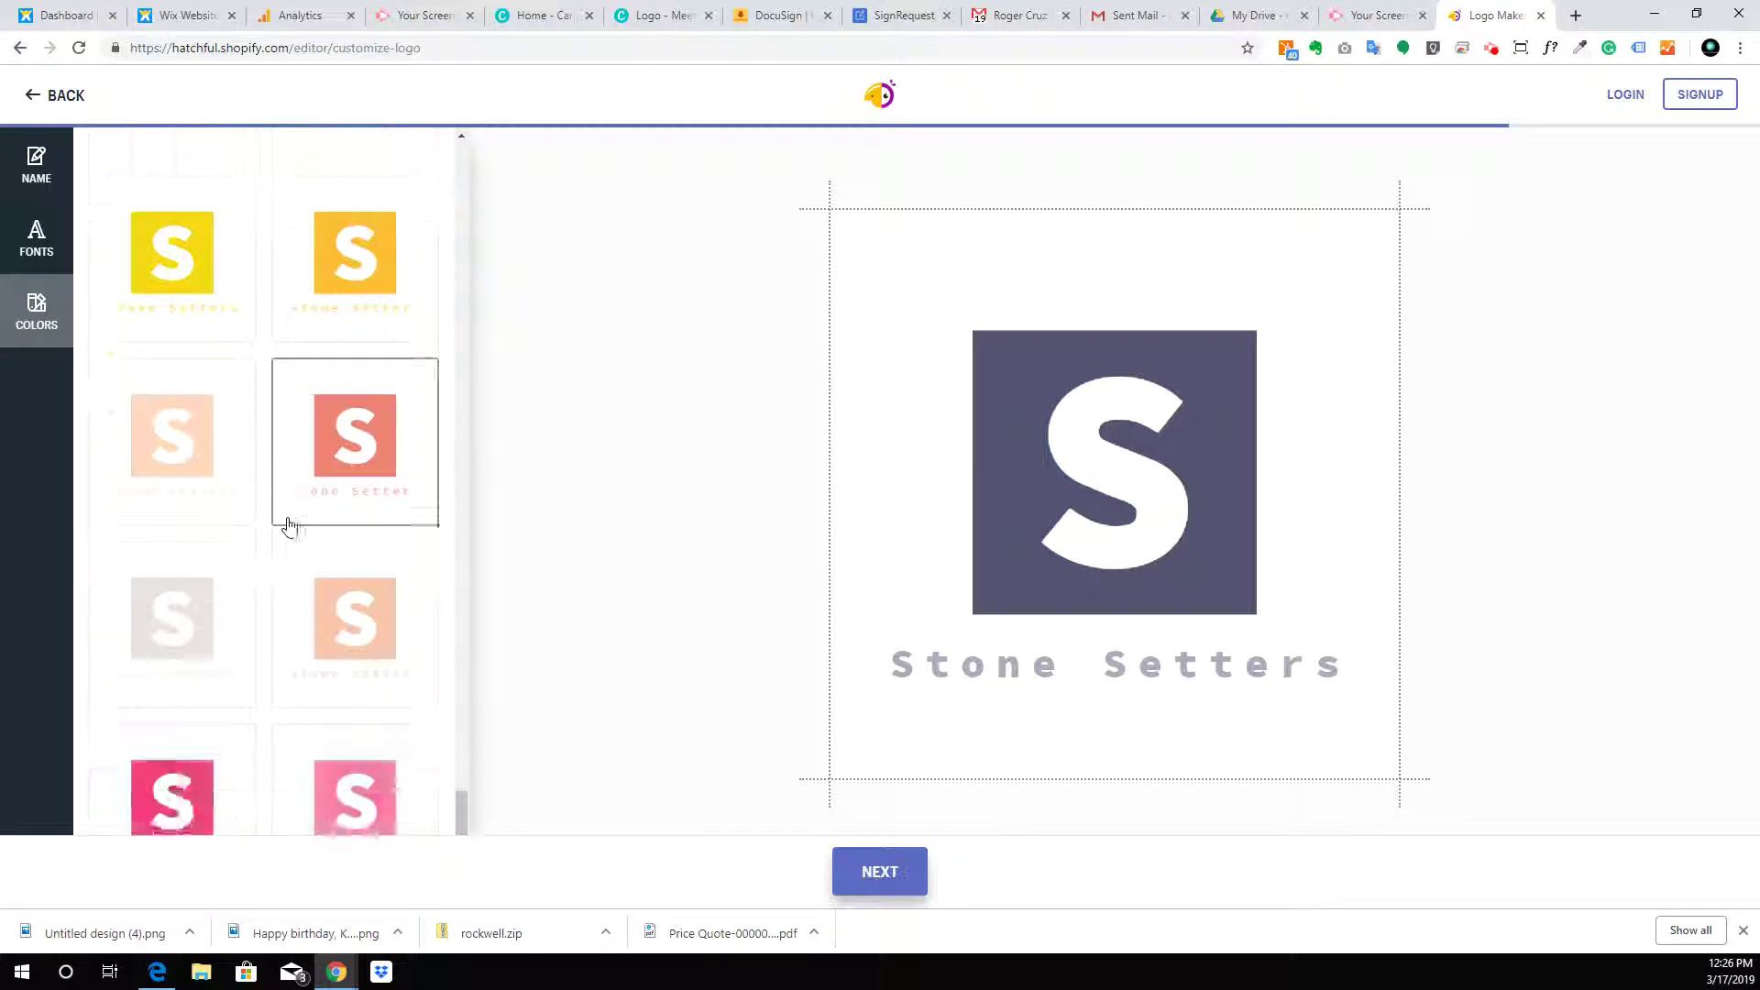
{"action": "scroll", "coordinate": [289, 525], "scroll_direction": "down", "scroll_amount": 2}
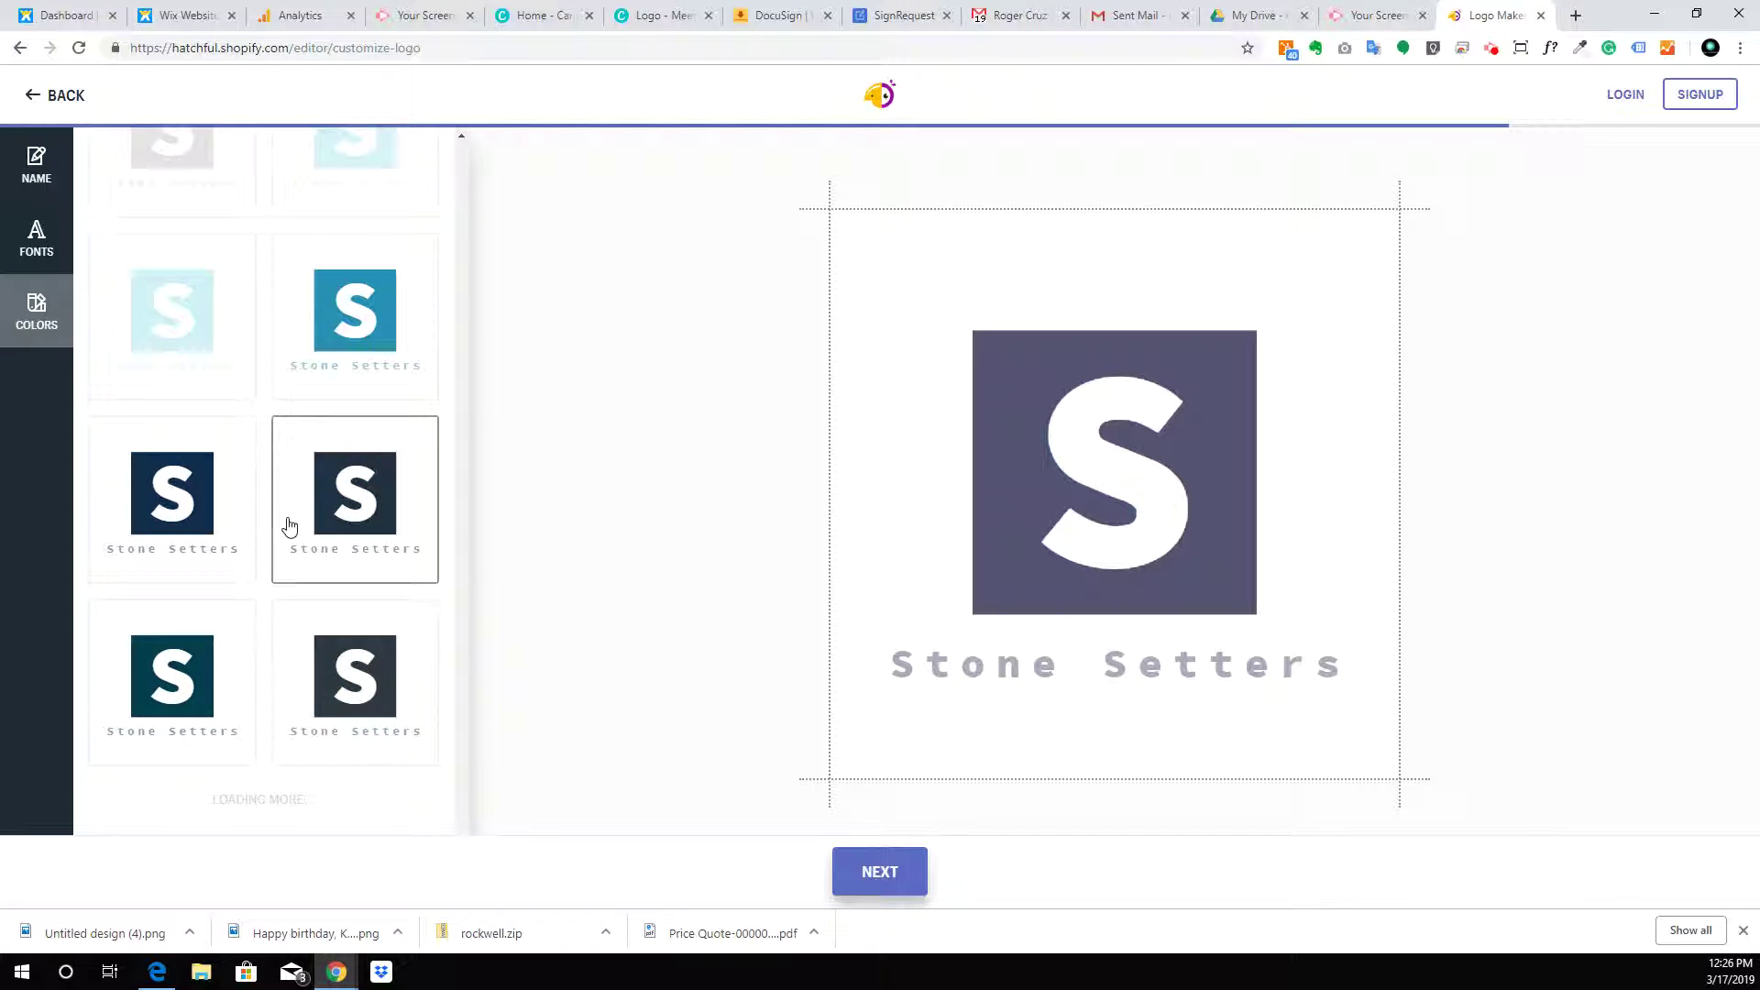
{"action": "scroll", "coordinate": [289, 525], "scroll_direction": "down", "scroll_amount": 4}
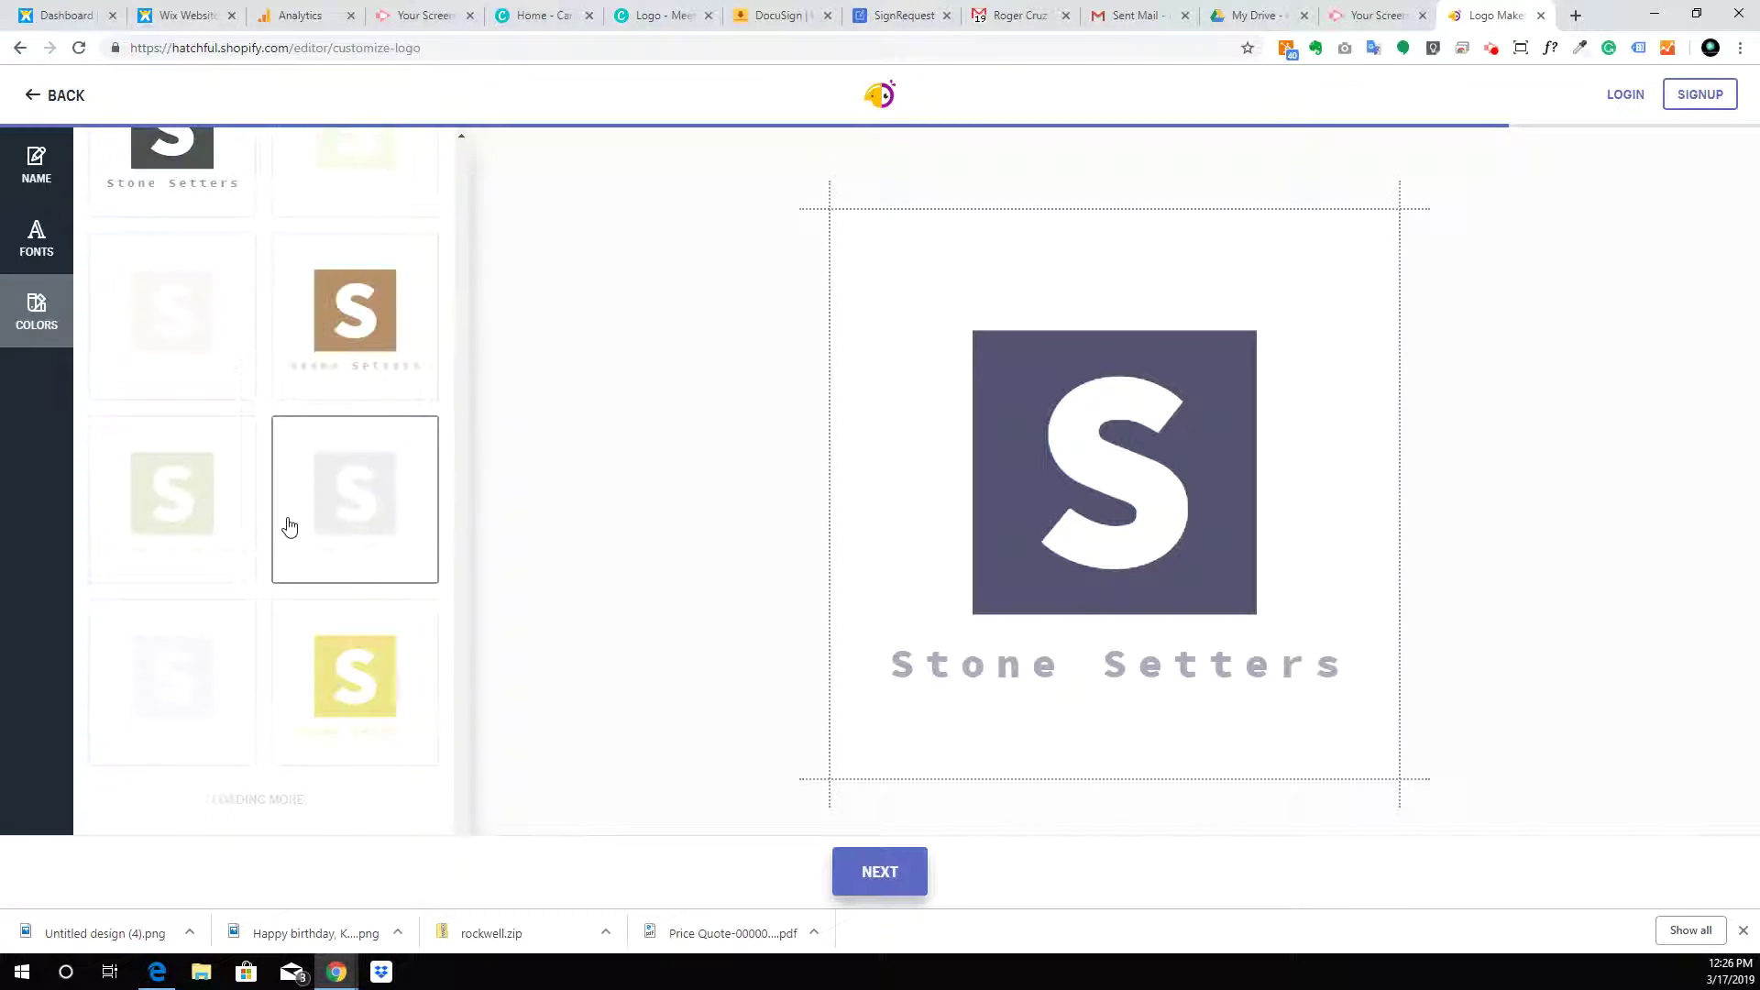
{"action": "scroll", "coordinate": [289, 525], "scroll_direction": "down", "scroll_amount": 2}
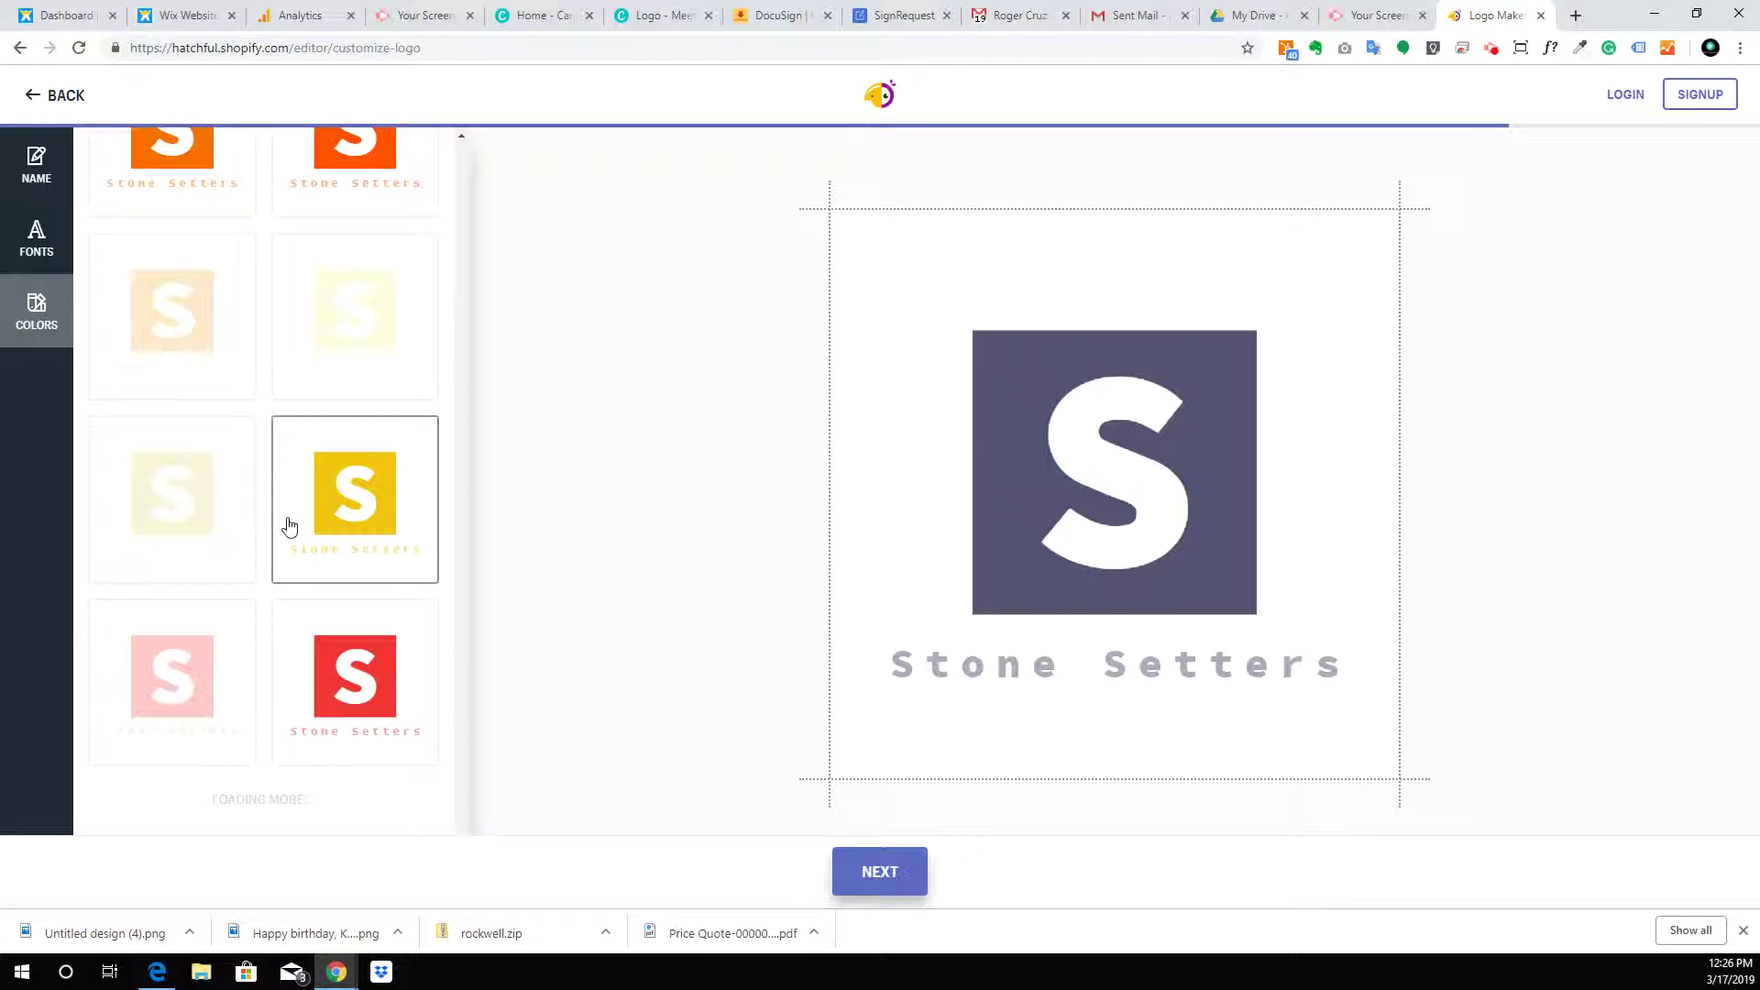
{"action": "scroll", "coordinate": [288, 525], "scroll_direction": "down", "scroll_amount": 2}
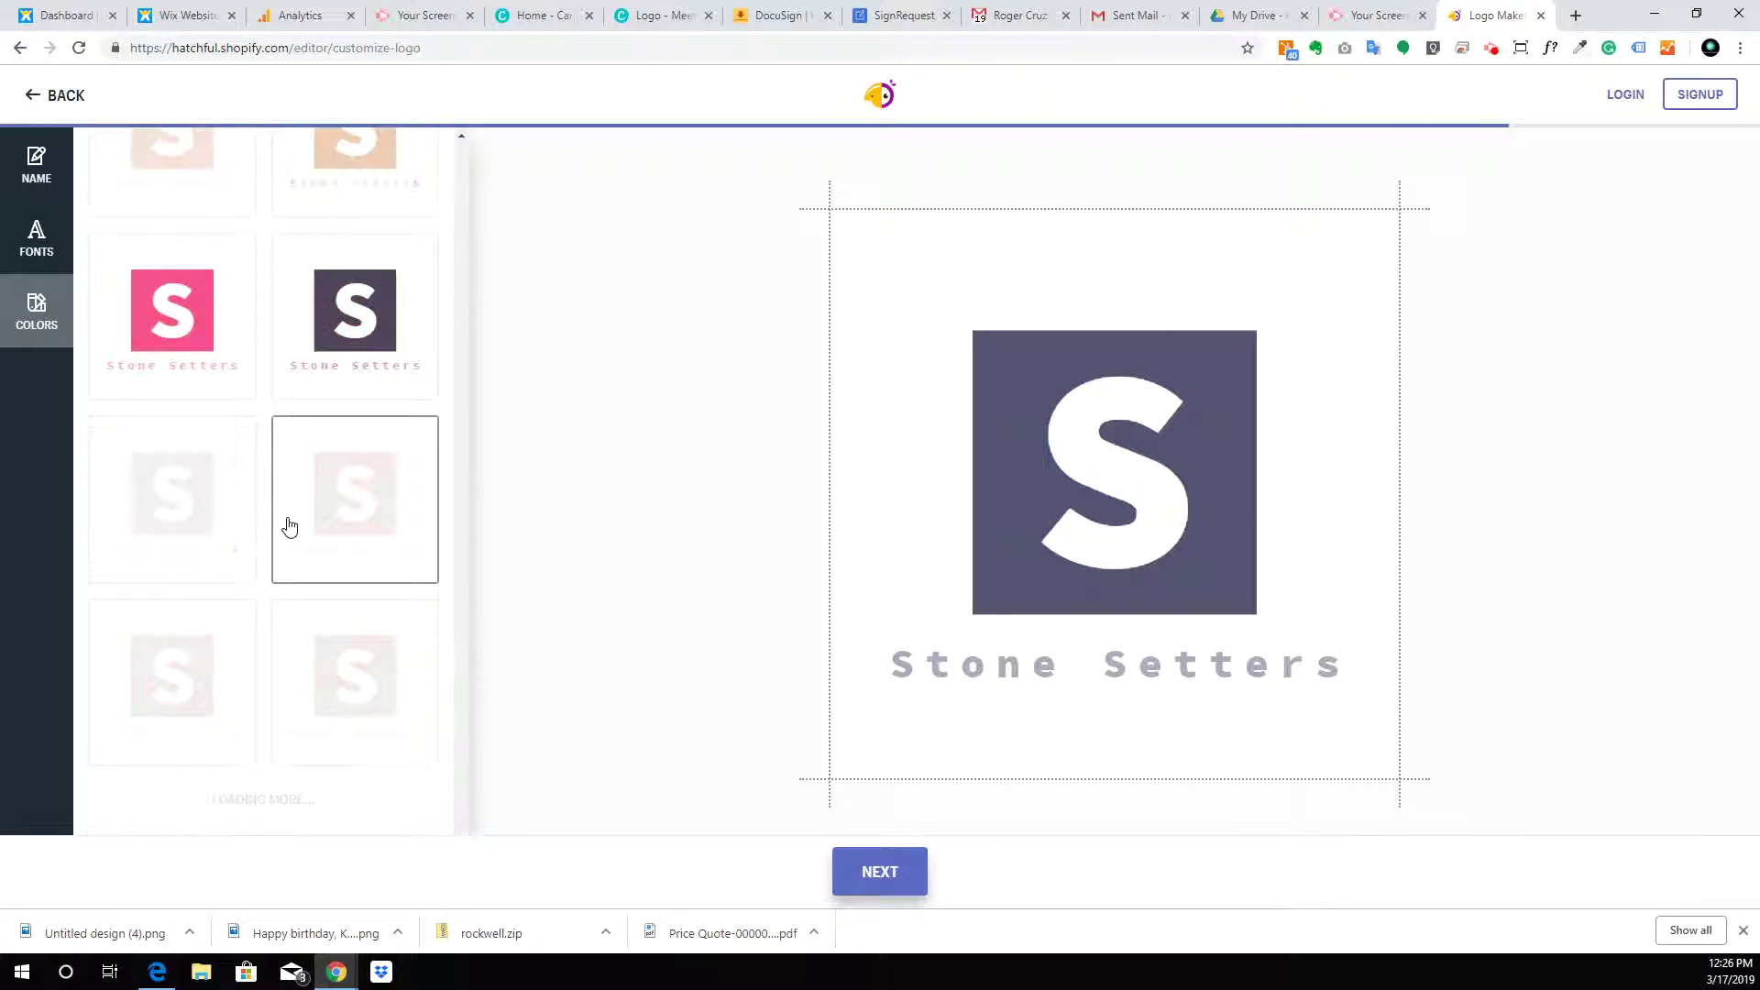
{"action": "scroll", "coordinate": [289, 521], "scroll_direction": "down", "scroll_amount": 2}
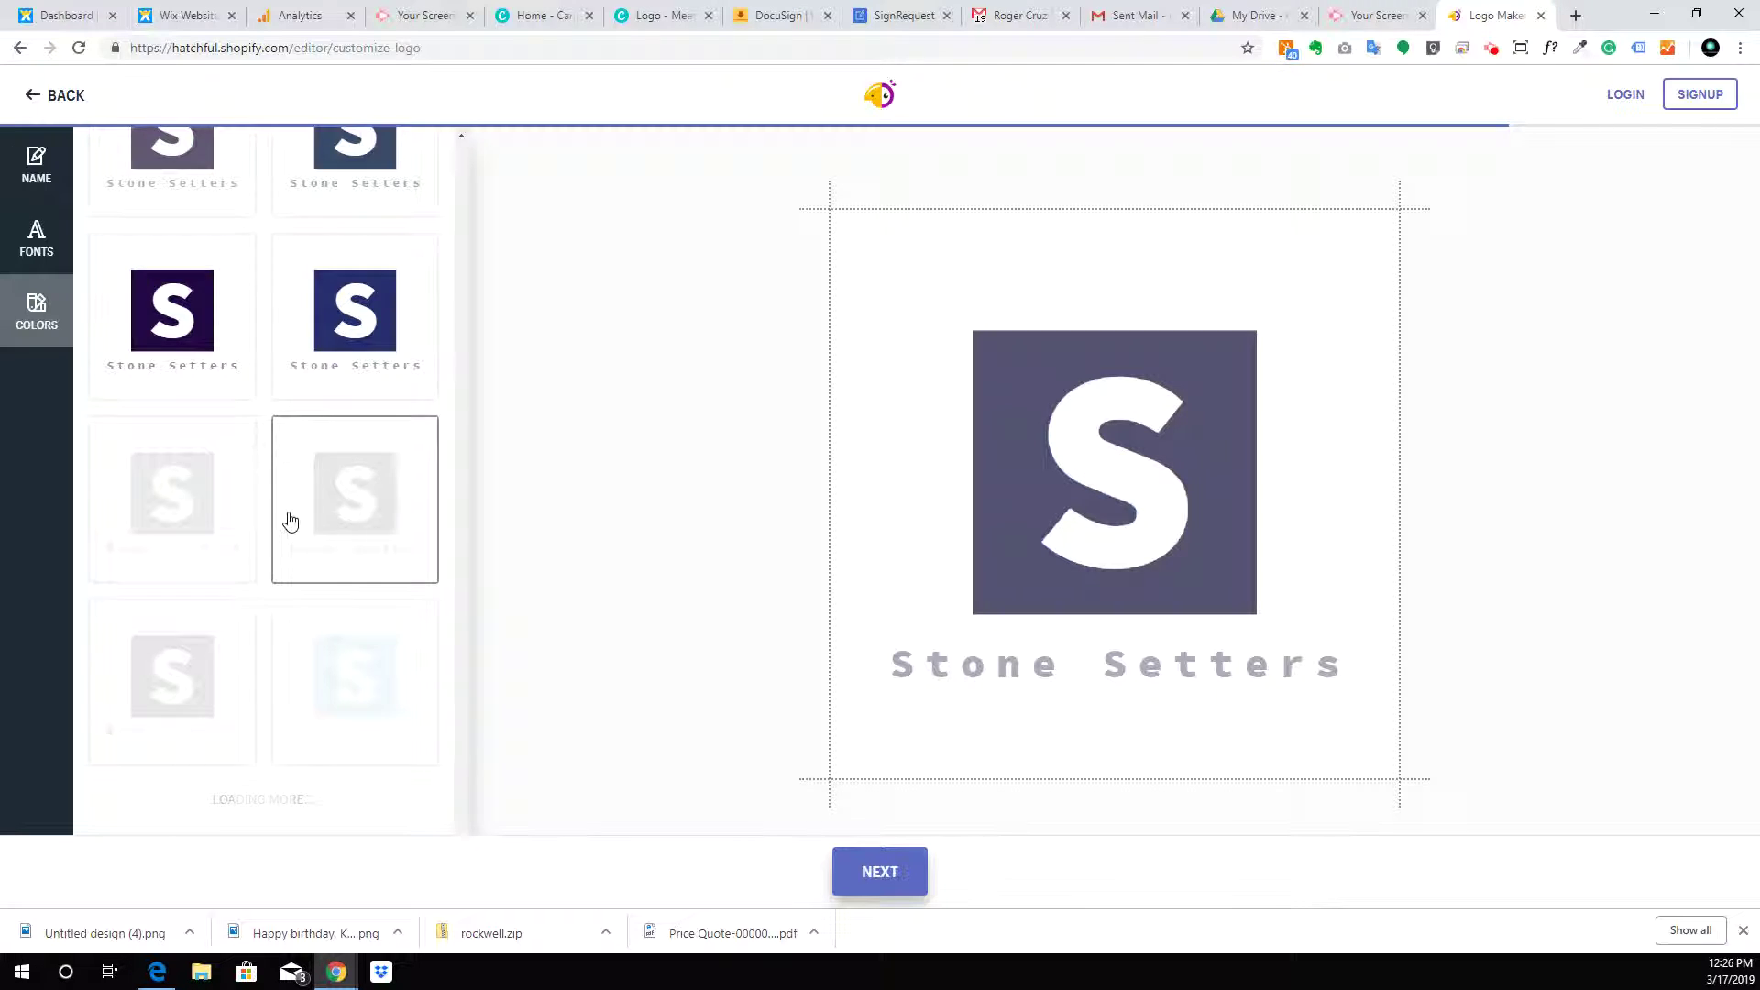
{"action": "scroll", "coordinate": [290, 522], "scroll_direction": "down", "scroll_amount": 2}
{"action": "scroll", "coordinate": [240, 518], "scroll_direction": "down", "scroll_amount": 1}
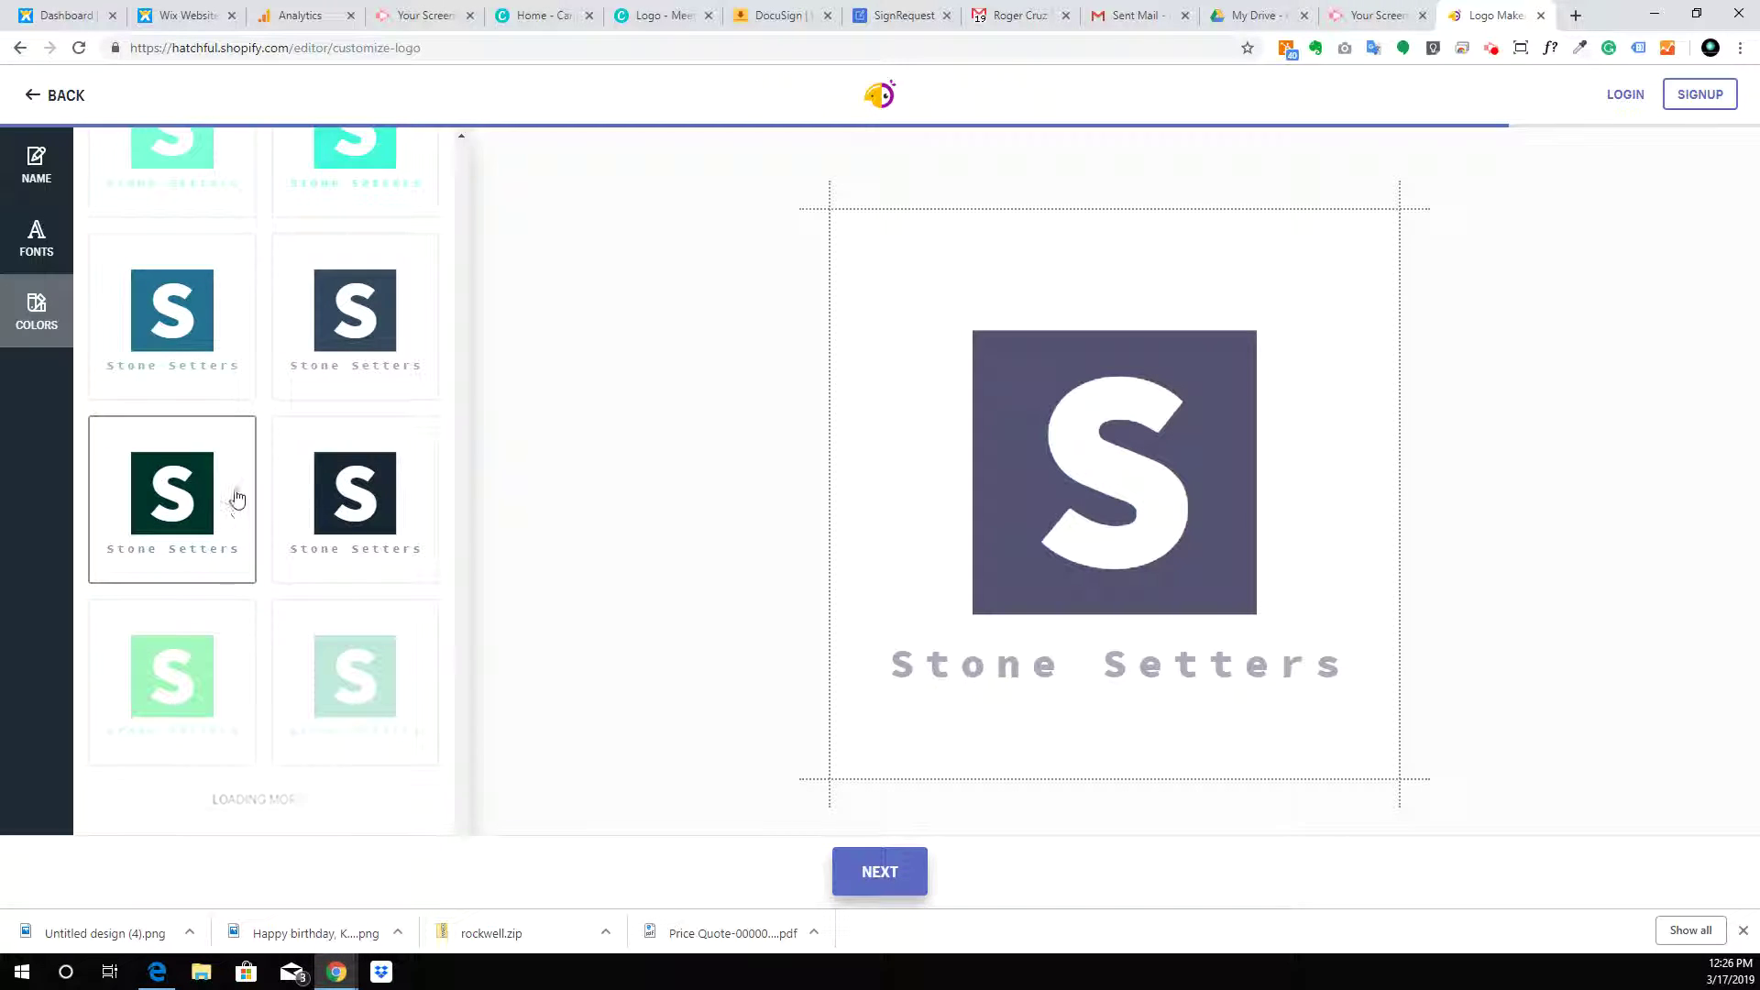
{"action": "scroll", "coordinate": [234, 504], "scroll_direction": "down", "scroll_amount": 4}
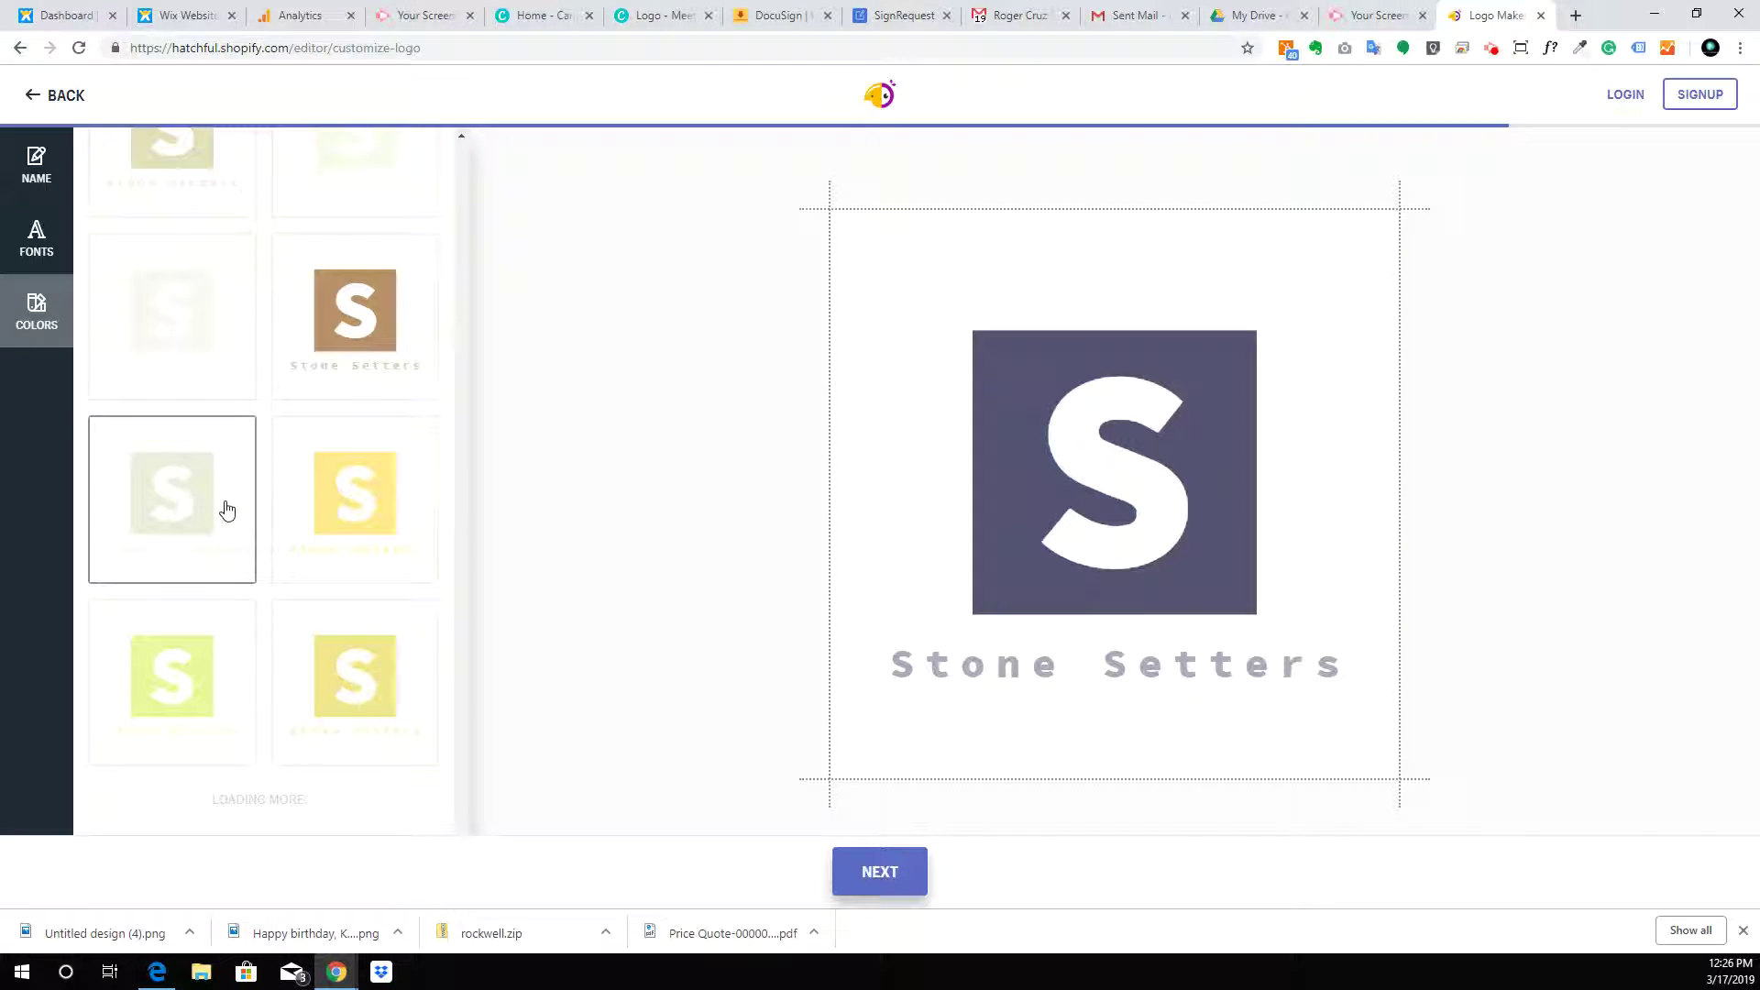
{"action": "scroll", "coordinate": [227, 510], "scroll_direction": "down", "scroll_amount": 3}
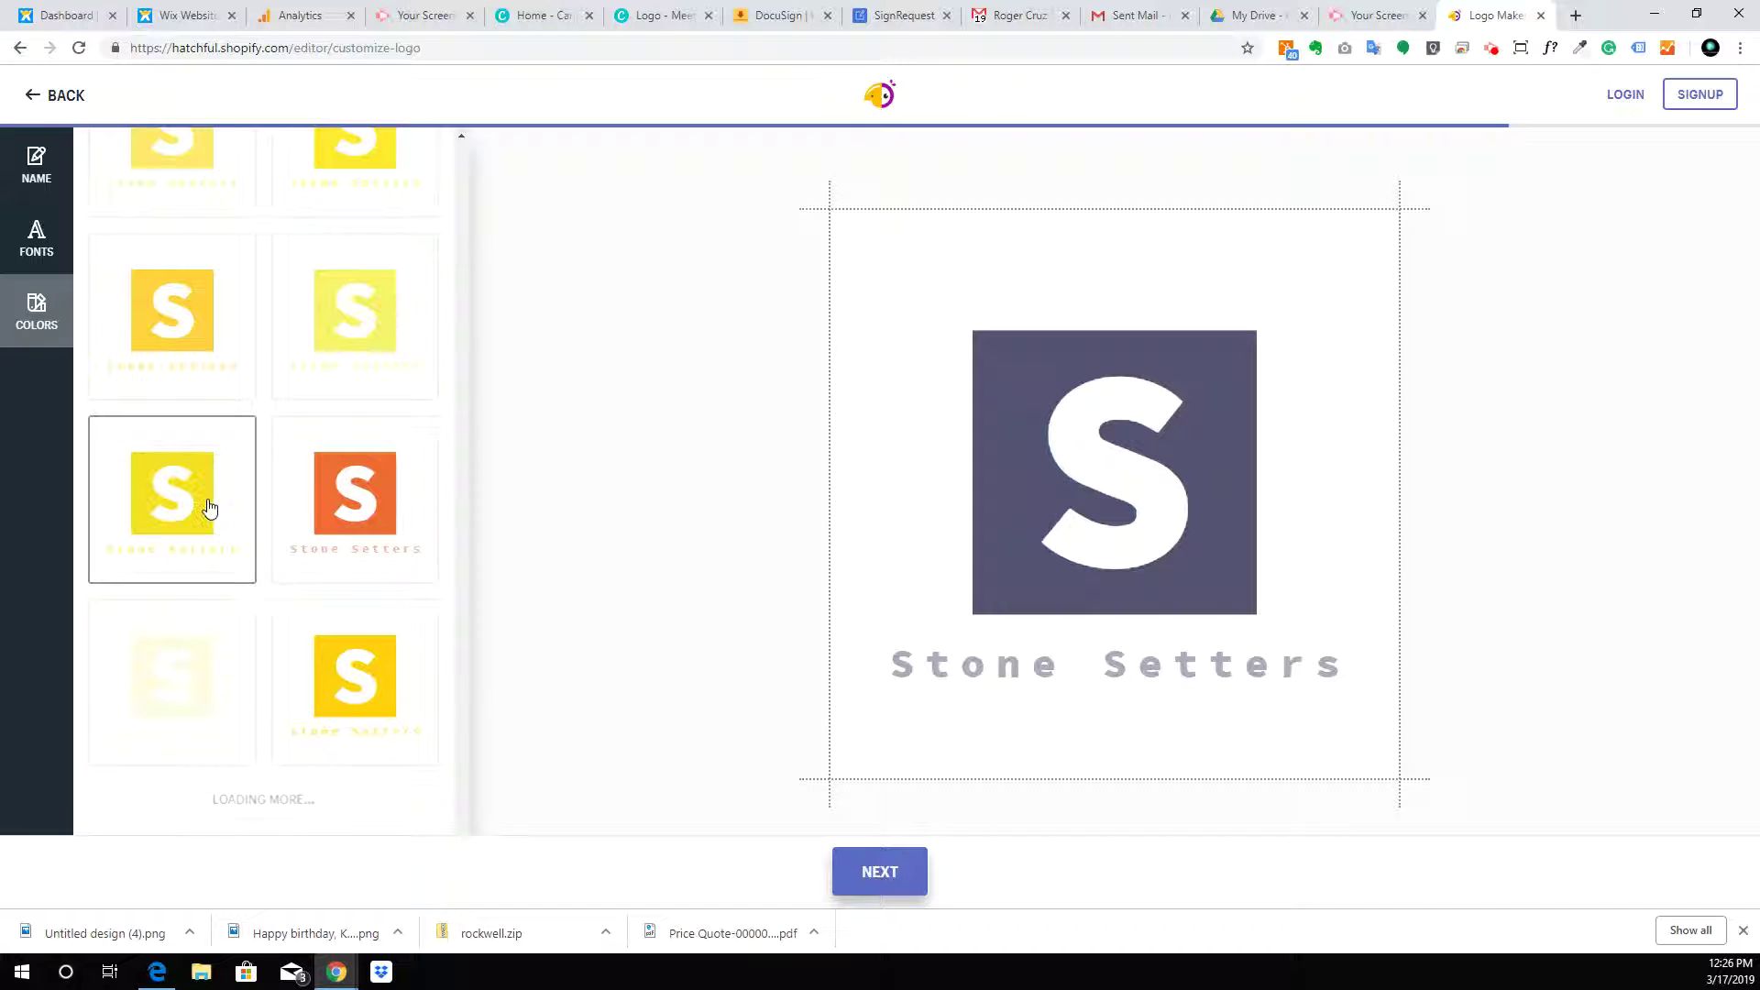
{"action": "scroll", "coordinate": [207, 505], "scroll_direction": "down", "scroll_amount": 3}
{"action": "scroll", "coordinate": [207, 505], "scroll_direction": "down", "scroll_amount": 5}
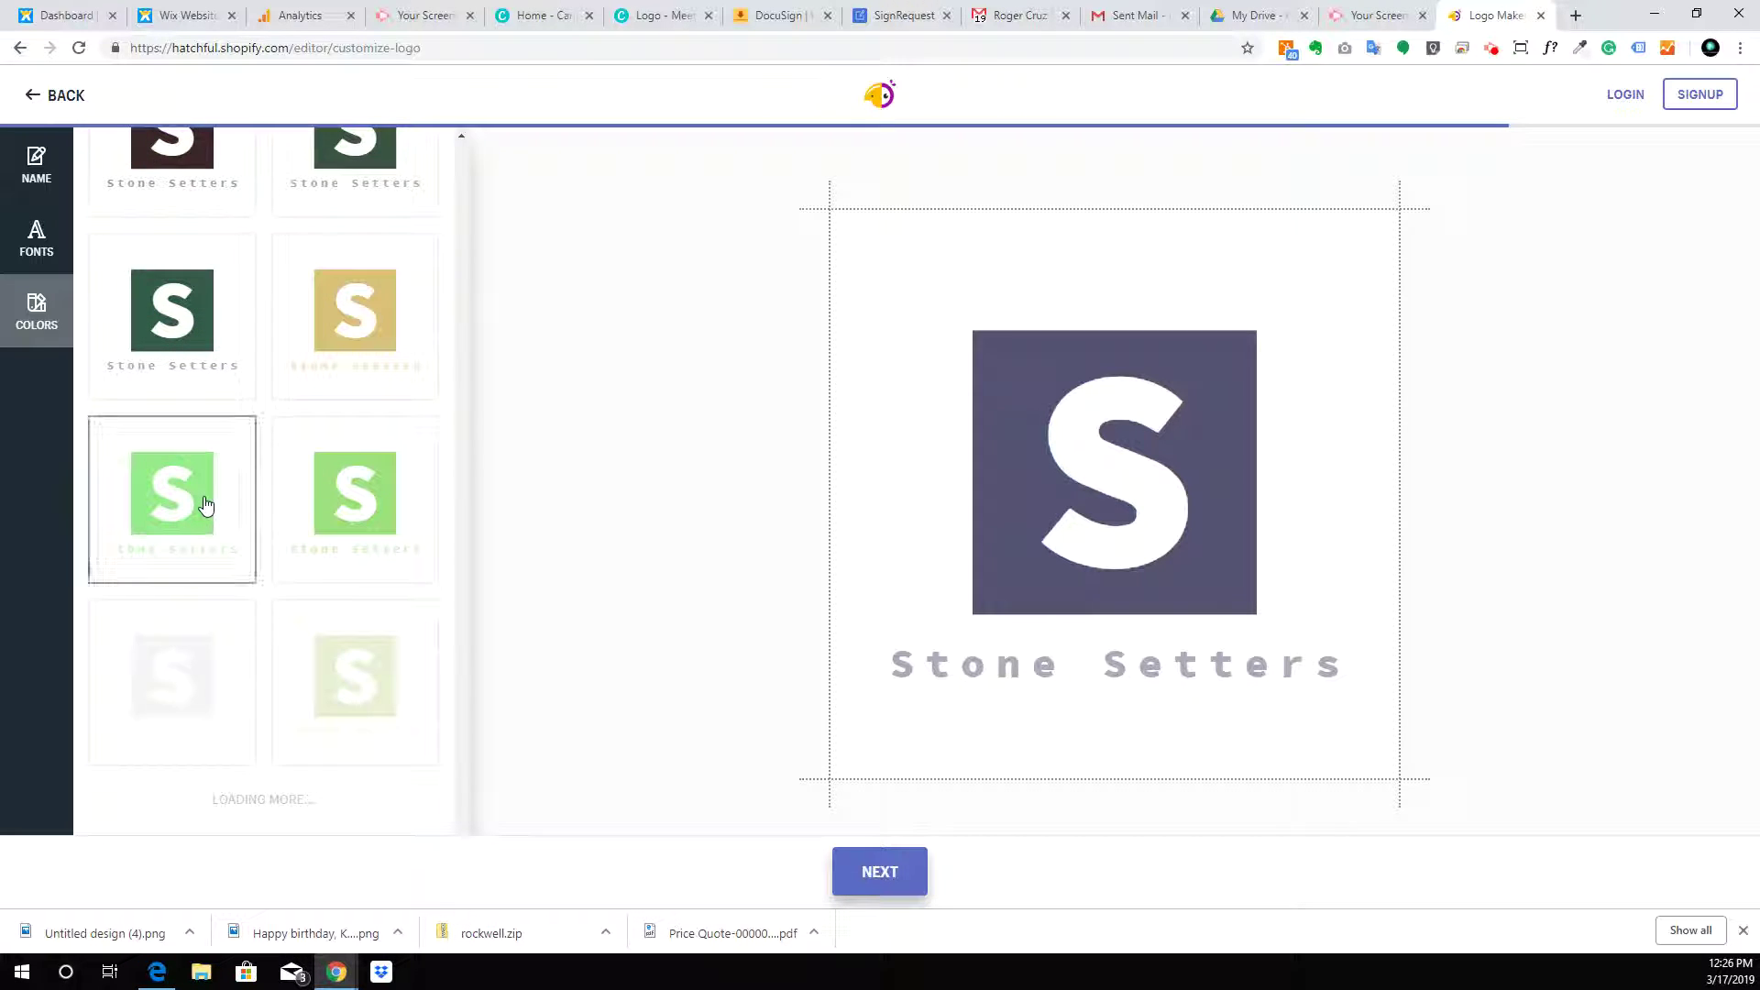
{"action": "scroll", "coordinate": [206, 505], "scroll_direction": "down", "scroll_amount": 5}
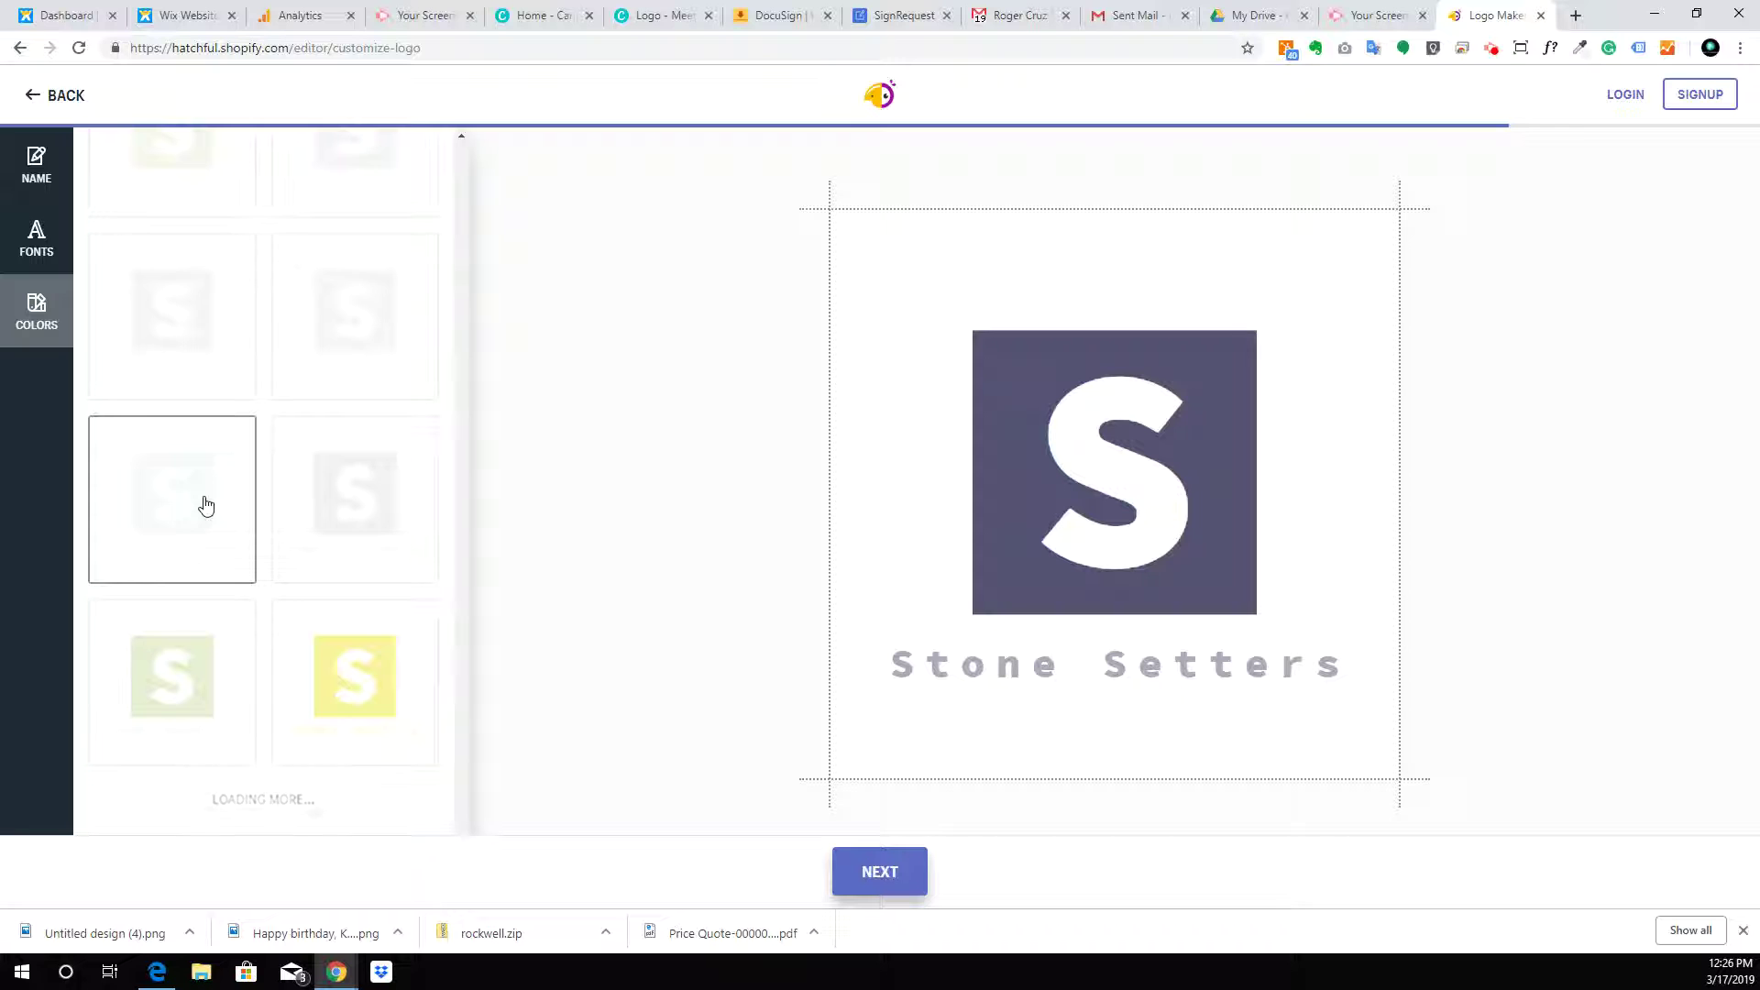
{"action": "scroll", "coordinate": [206, 505], "scroll_direction": "down", "scroll_amount": 5}
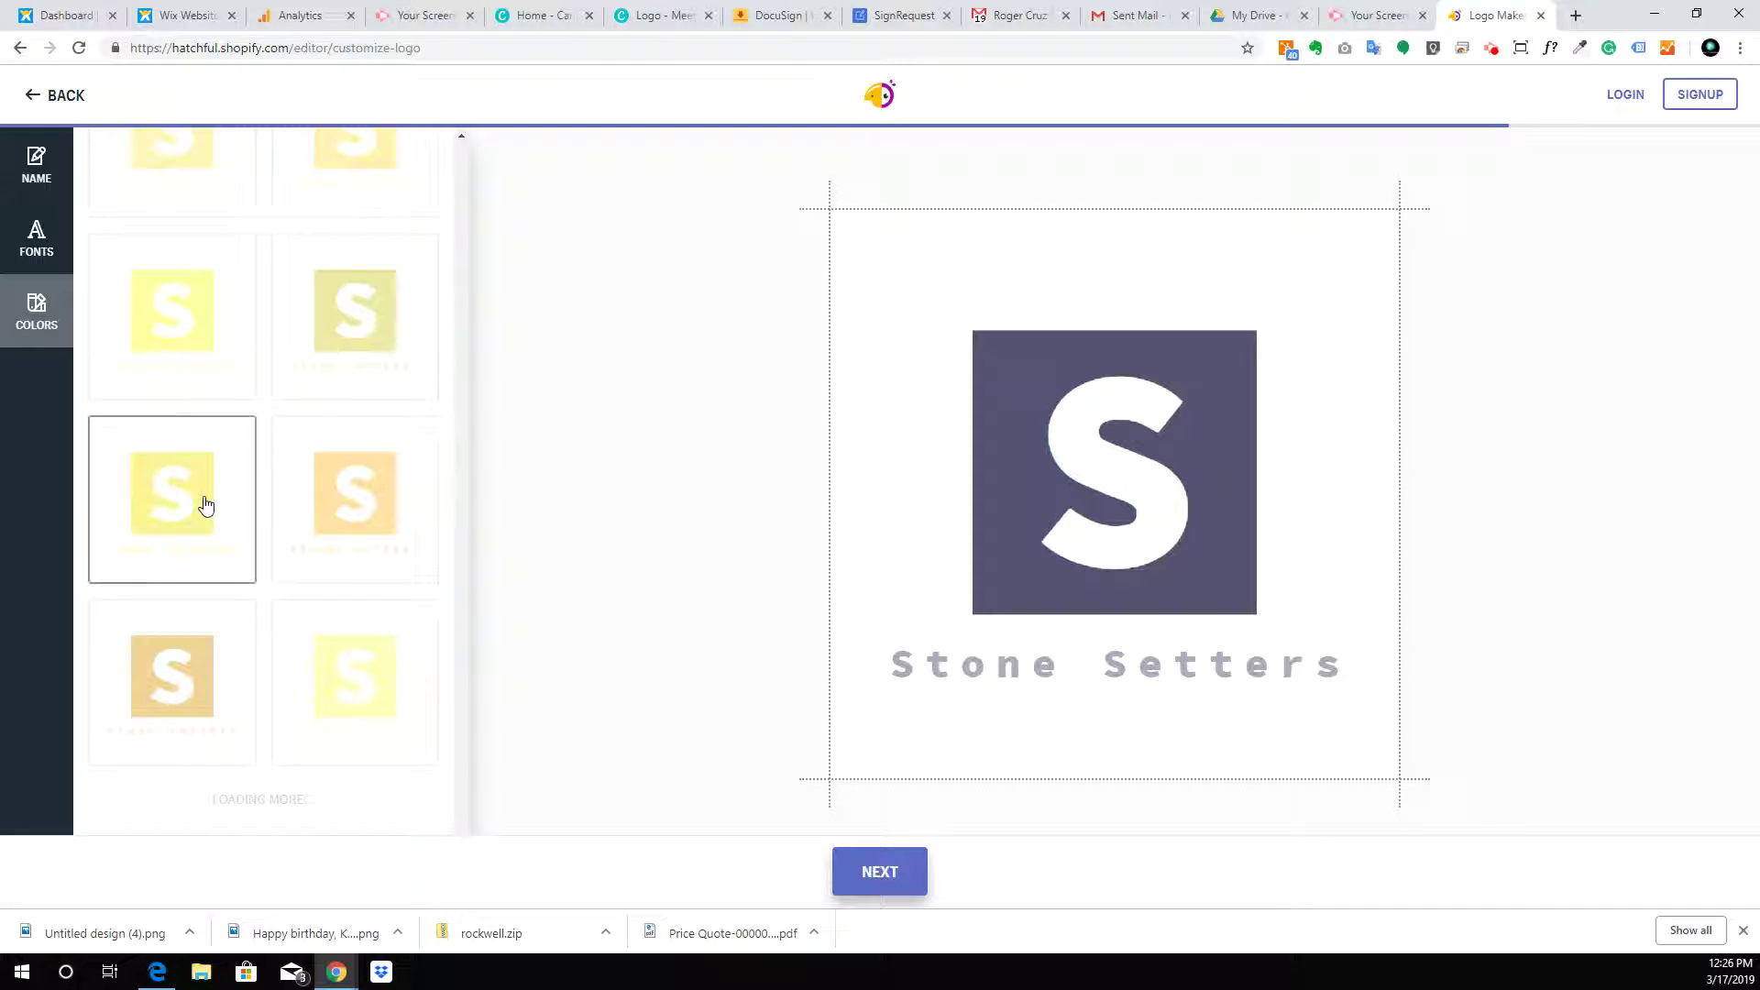
{"action": "scroll", "coordinate": [206, 505], "scroll_direction": "down", "scroll_amount": 5}
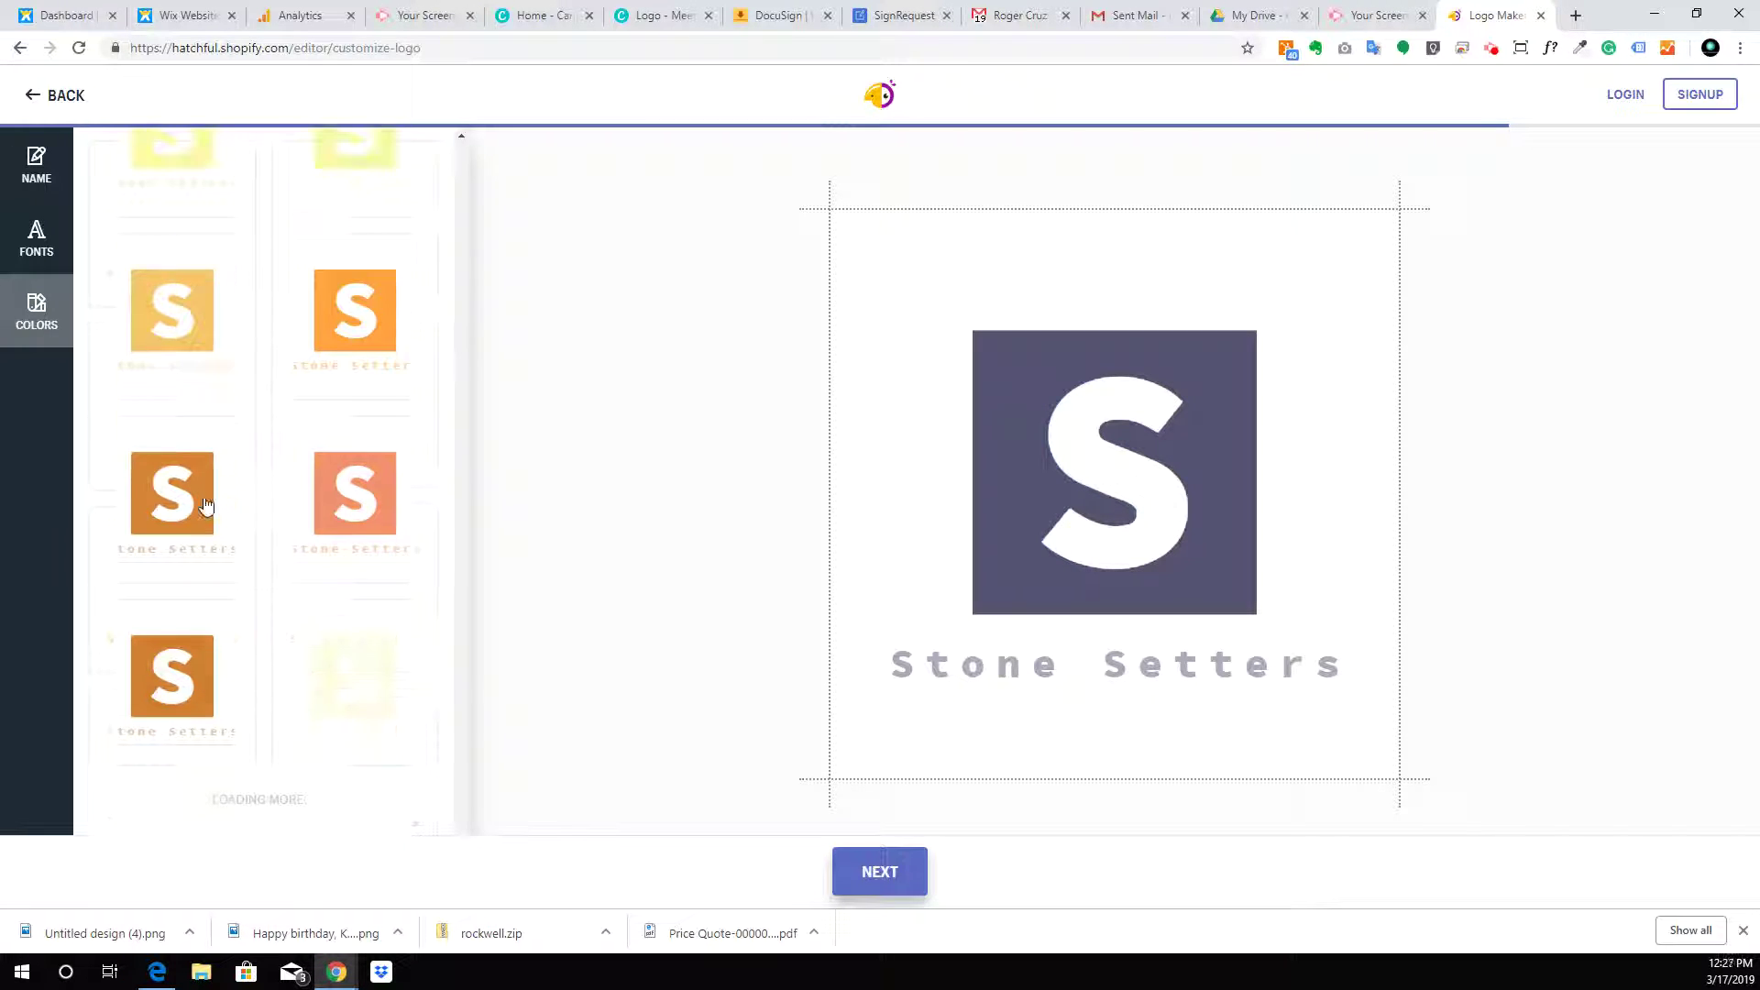
{"action": "scroll", "coordinate": [322, 333], "scroll_direction": "down", "scroll_amount": 5}
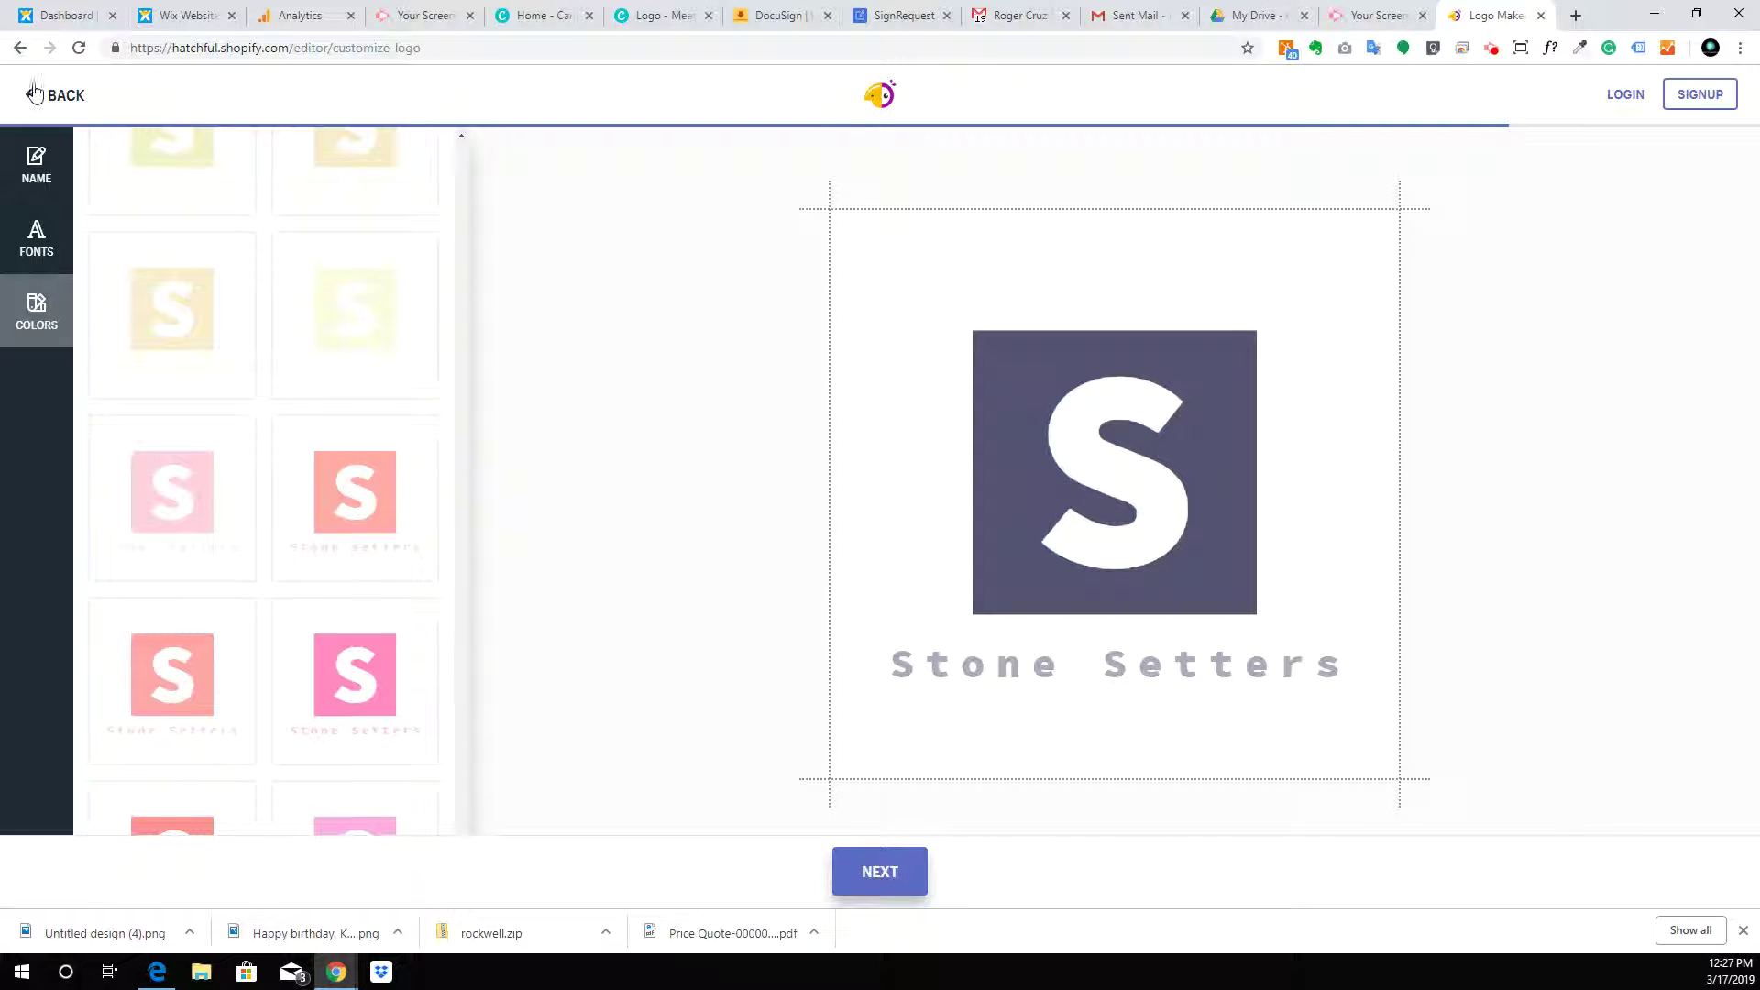
Discard the purple S design and open the orange bench-icon logo instead
{"action": "left_click", "coordinate": [37, 95]}
{"action": "left_click", "coordinate": [964, 170]}
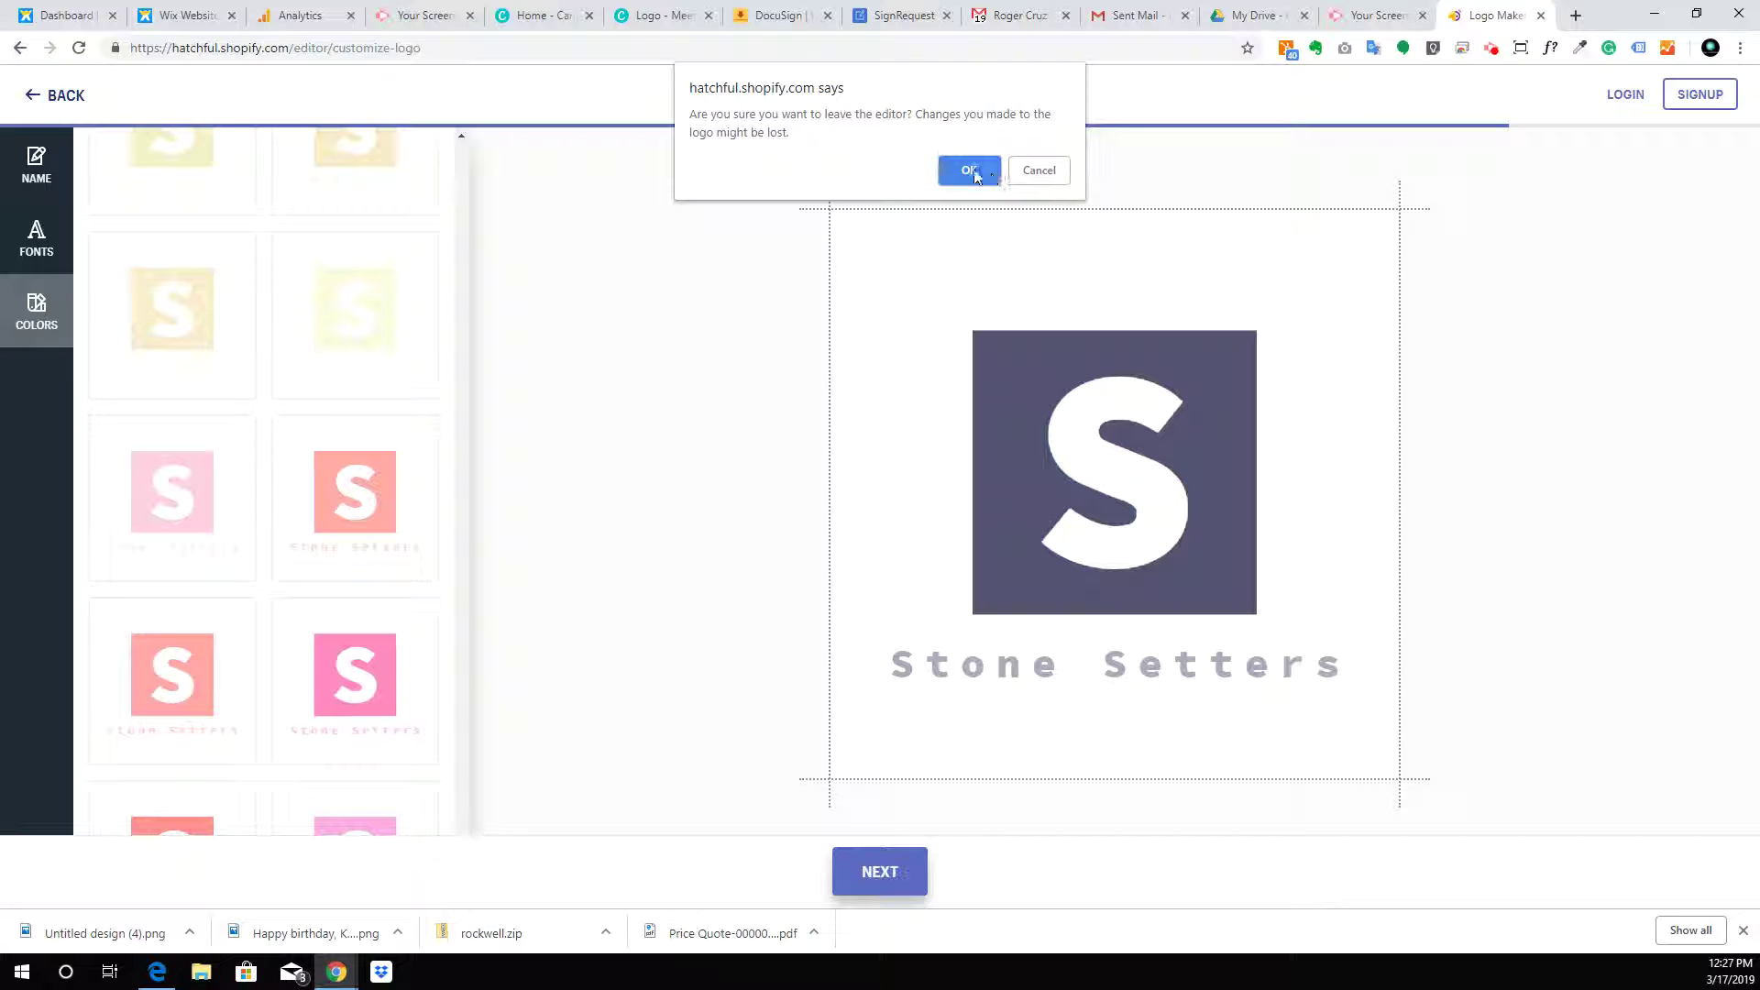
{"action": "scroll", "coordinate": [1033, 696], "scroll_direction": "down", "scroll_amount": 6}
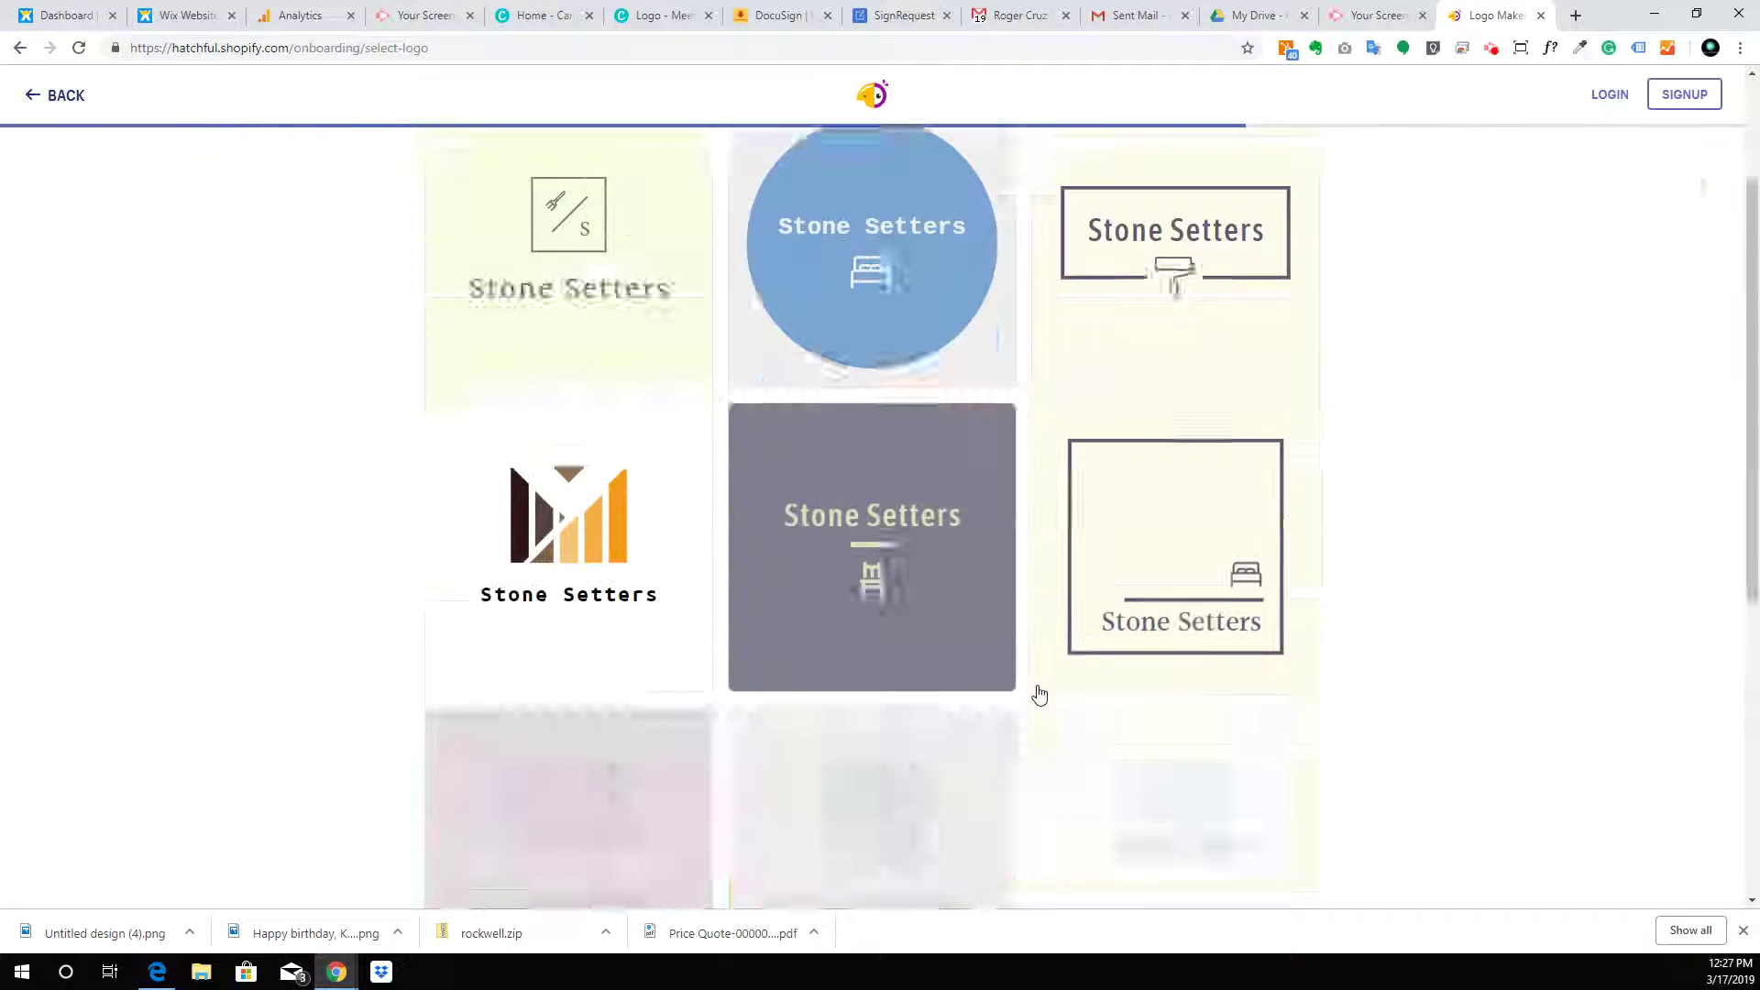
{"action": "scroll", "coordinate": [1038, 694], "scroll_direction": "down", "scroll_amount": 10}
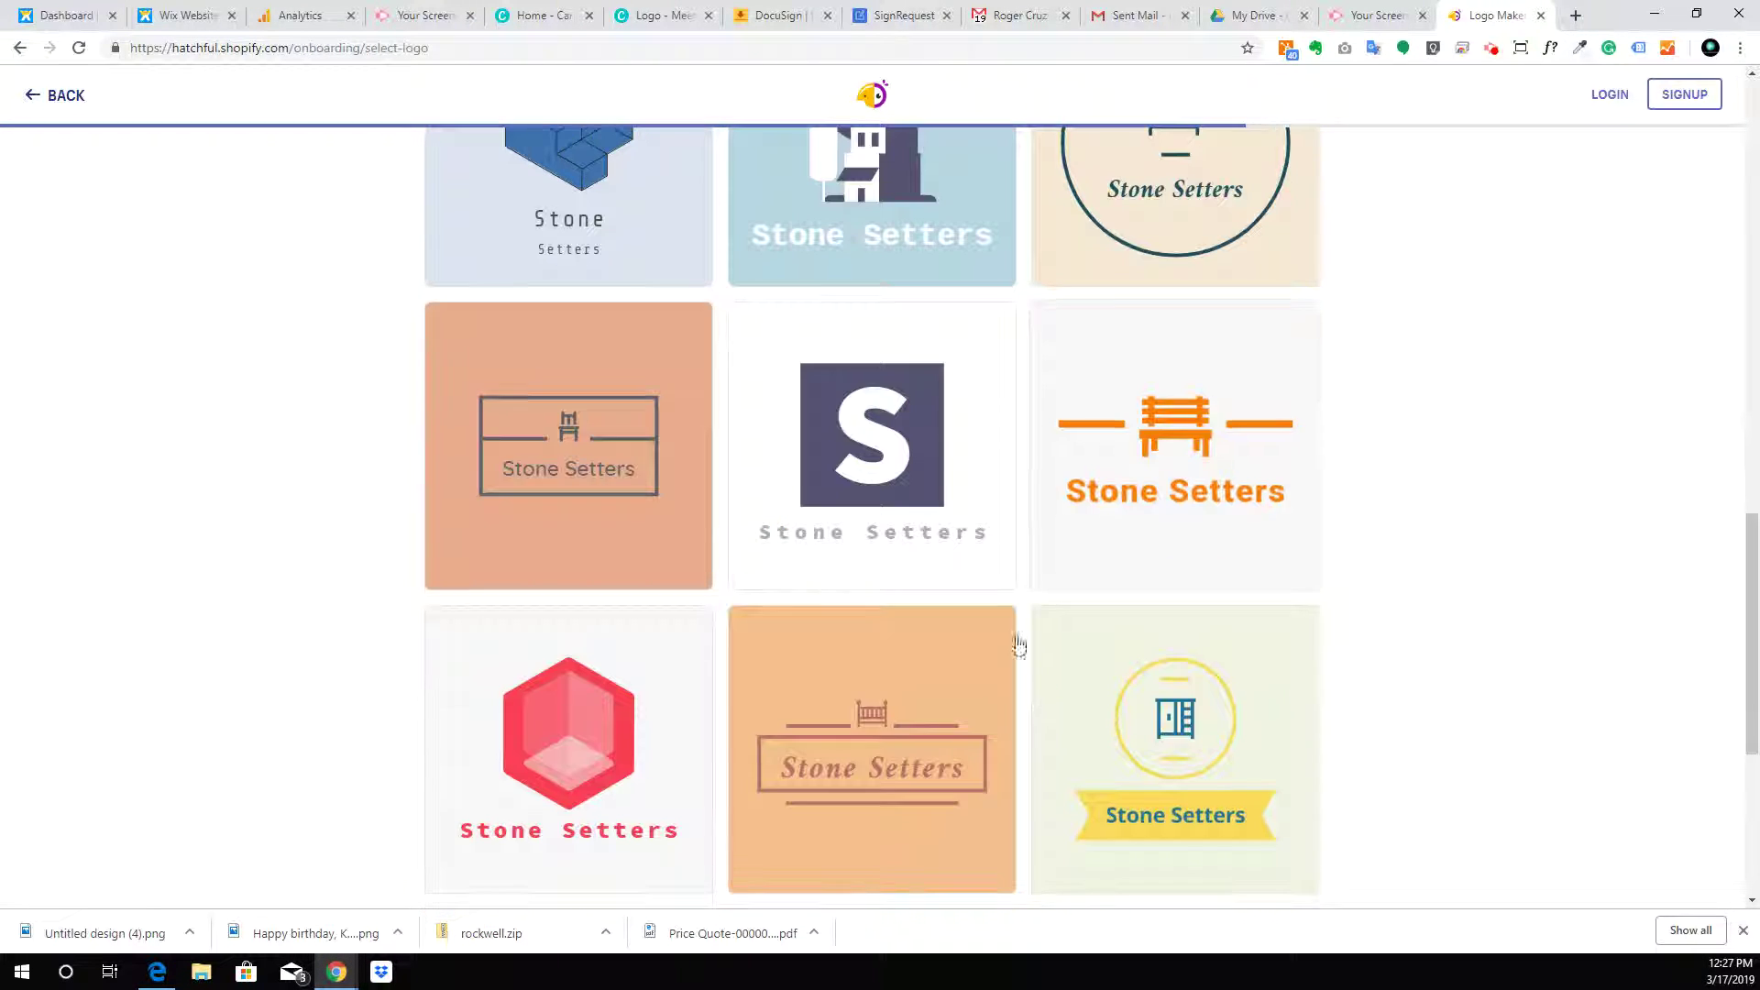
{"action": "left_click", "coordinate": [1185, 439]}
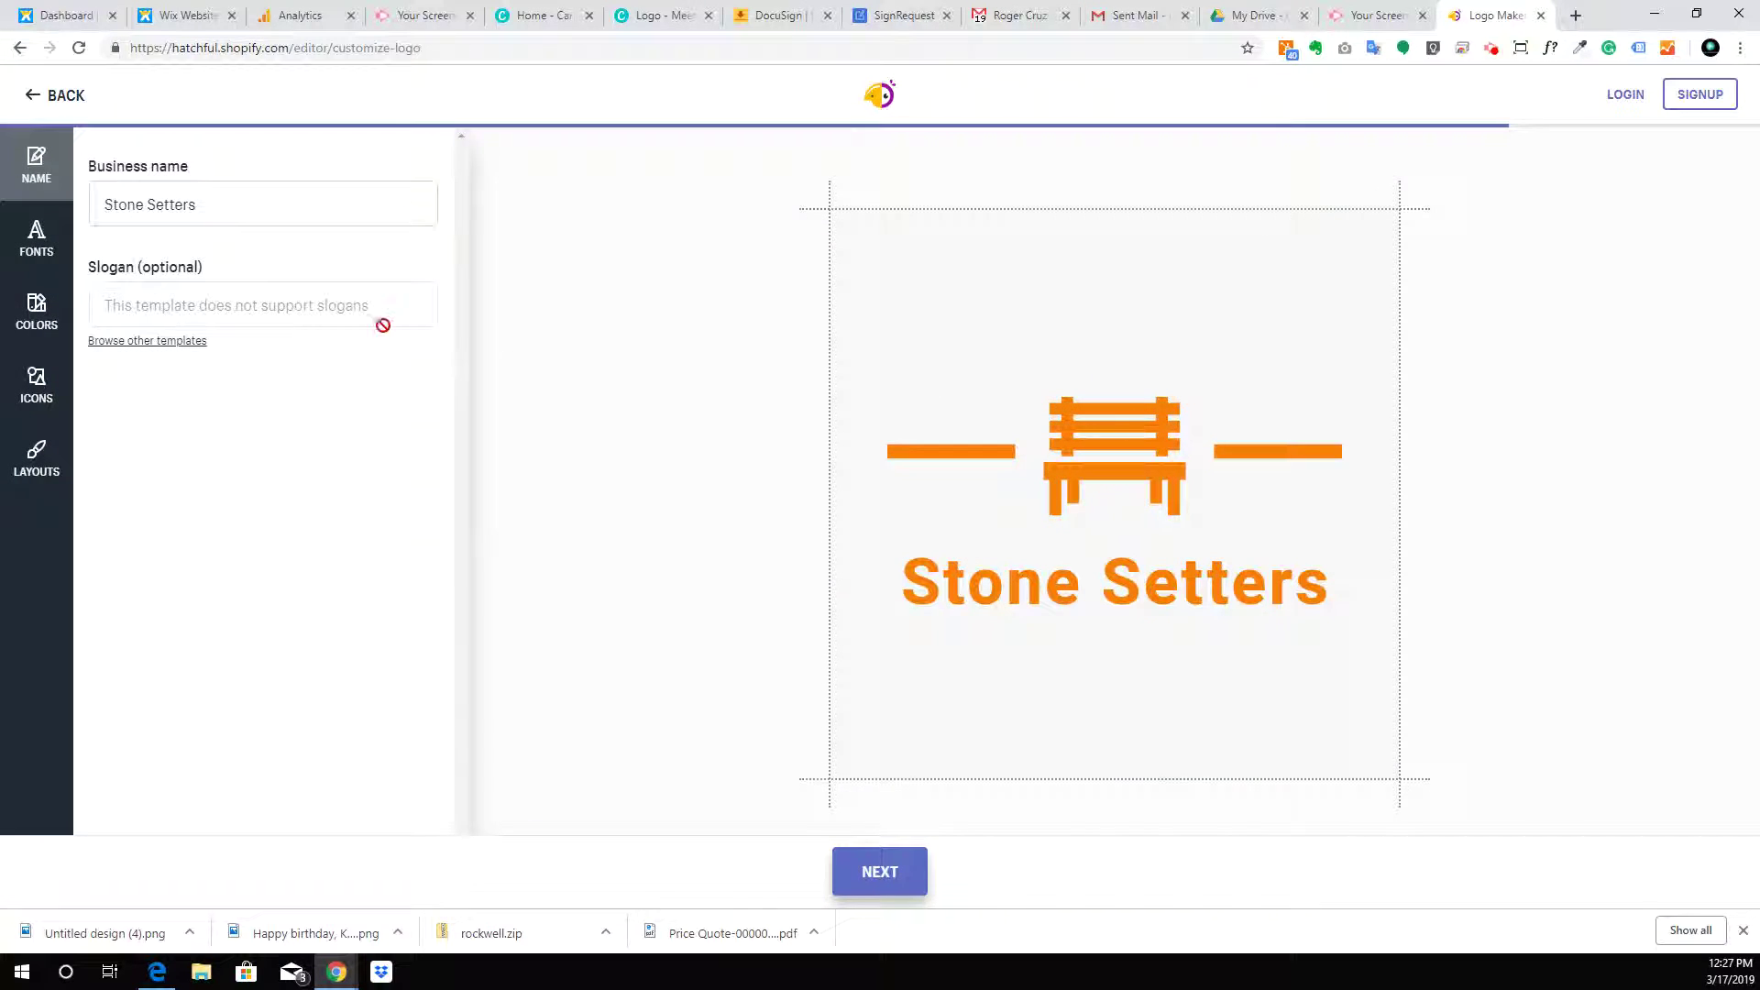
Browse the All Icons library for a replacement for the bench symbol
{"action": "left_click", "coordinate": [34, 403]}
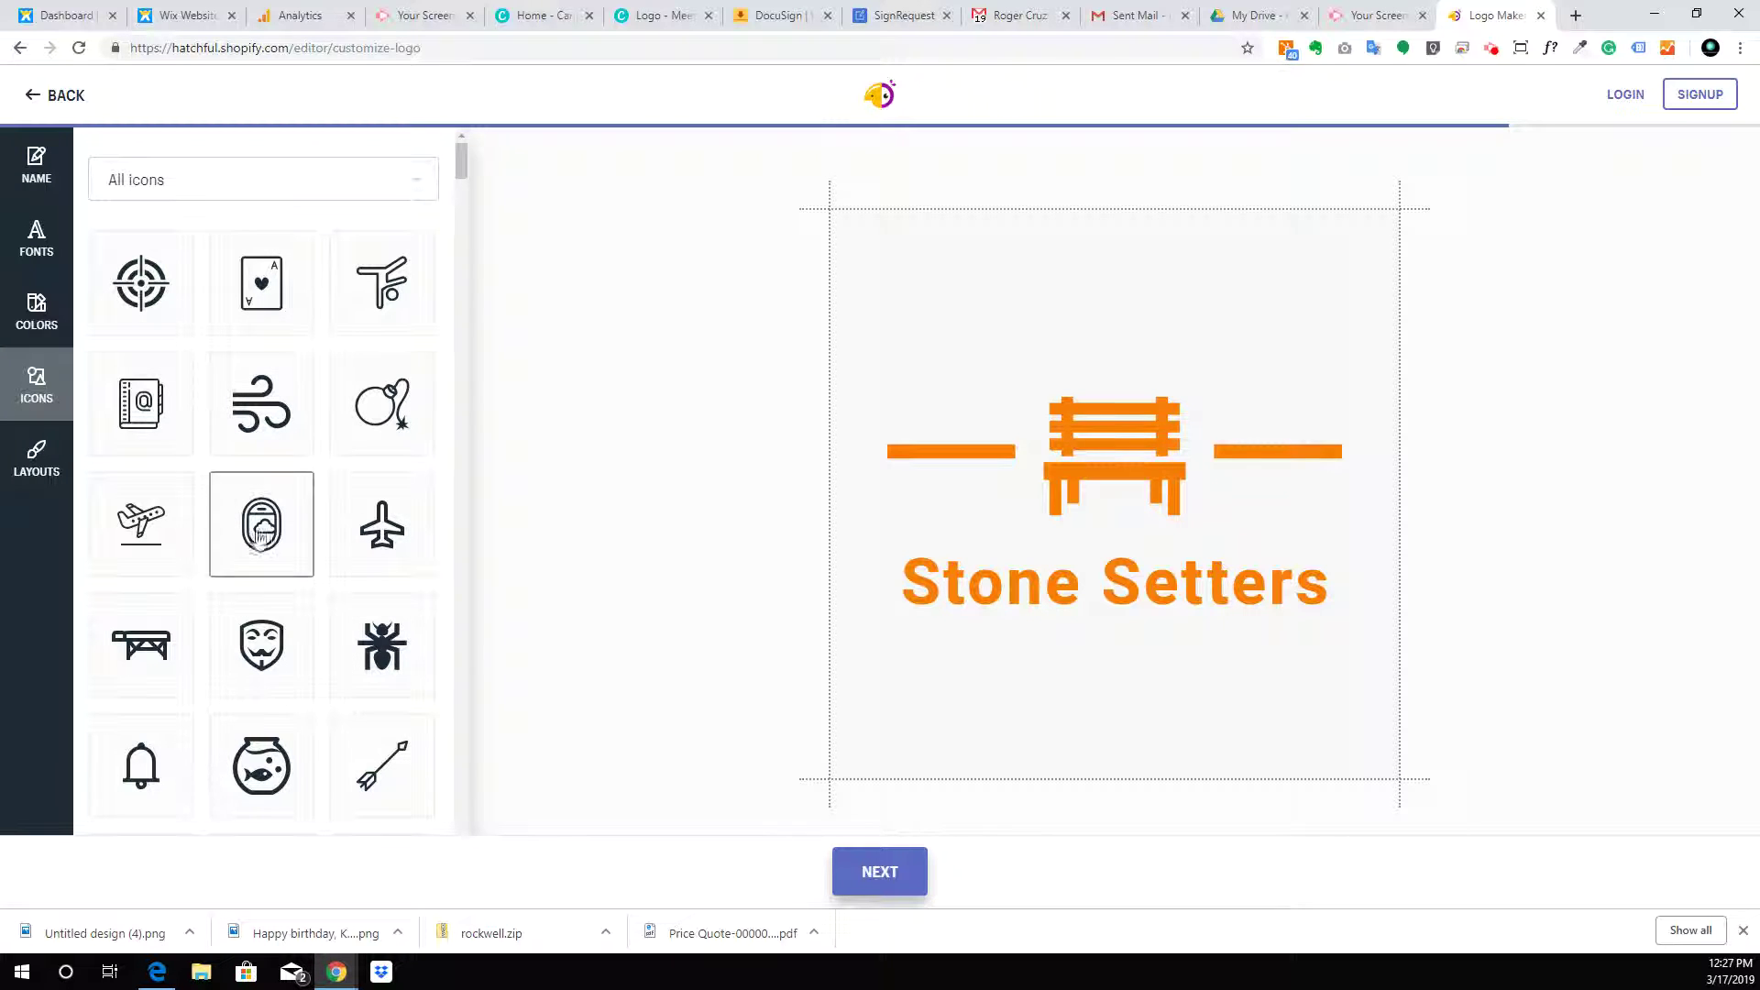
{"action": "scroll", "coordinate": [328, 594], "scroll_direction": "down", "scroll_amount": 4}
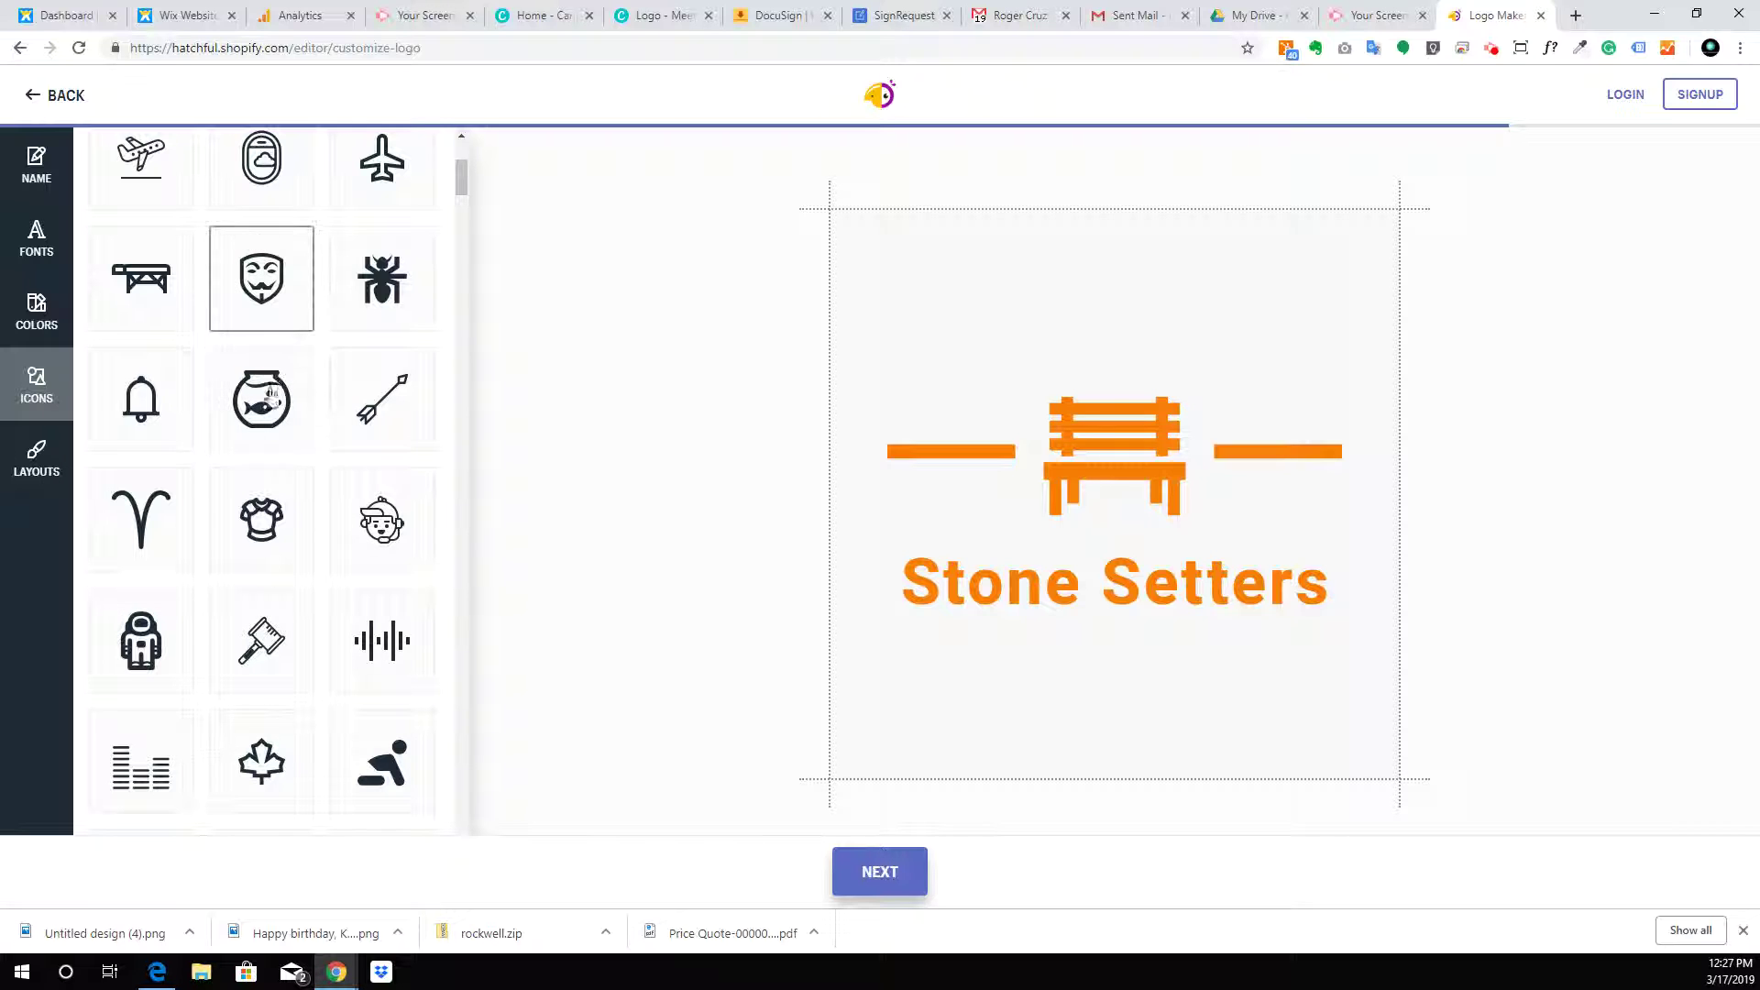
{"action": "scroll", "coordinate": [320, 380], "scroll_direction": "down", "scroll_amount": 5}
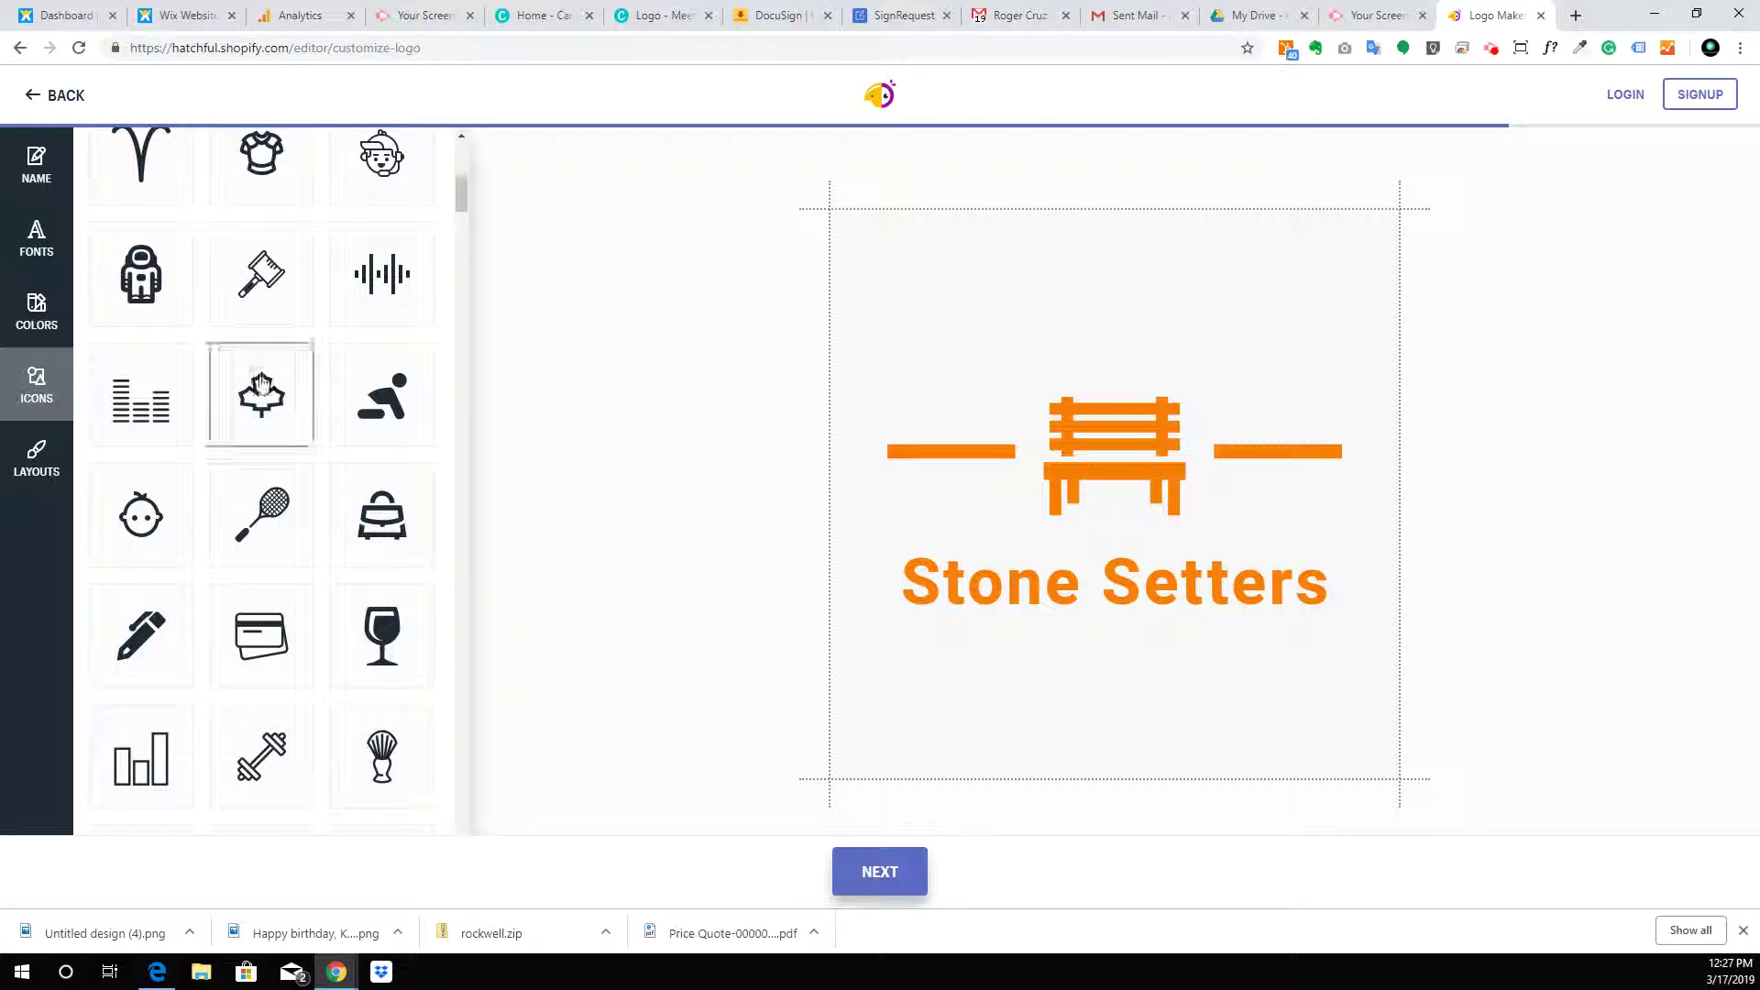
{"action": "scroll", "coordinate": [248, 371], "scroll_direction": "down", "scroll_amount": 3}
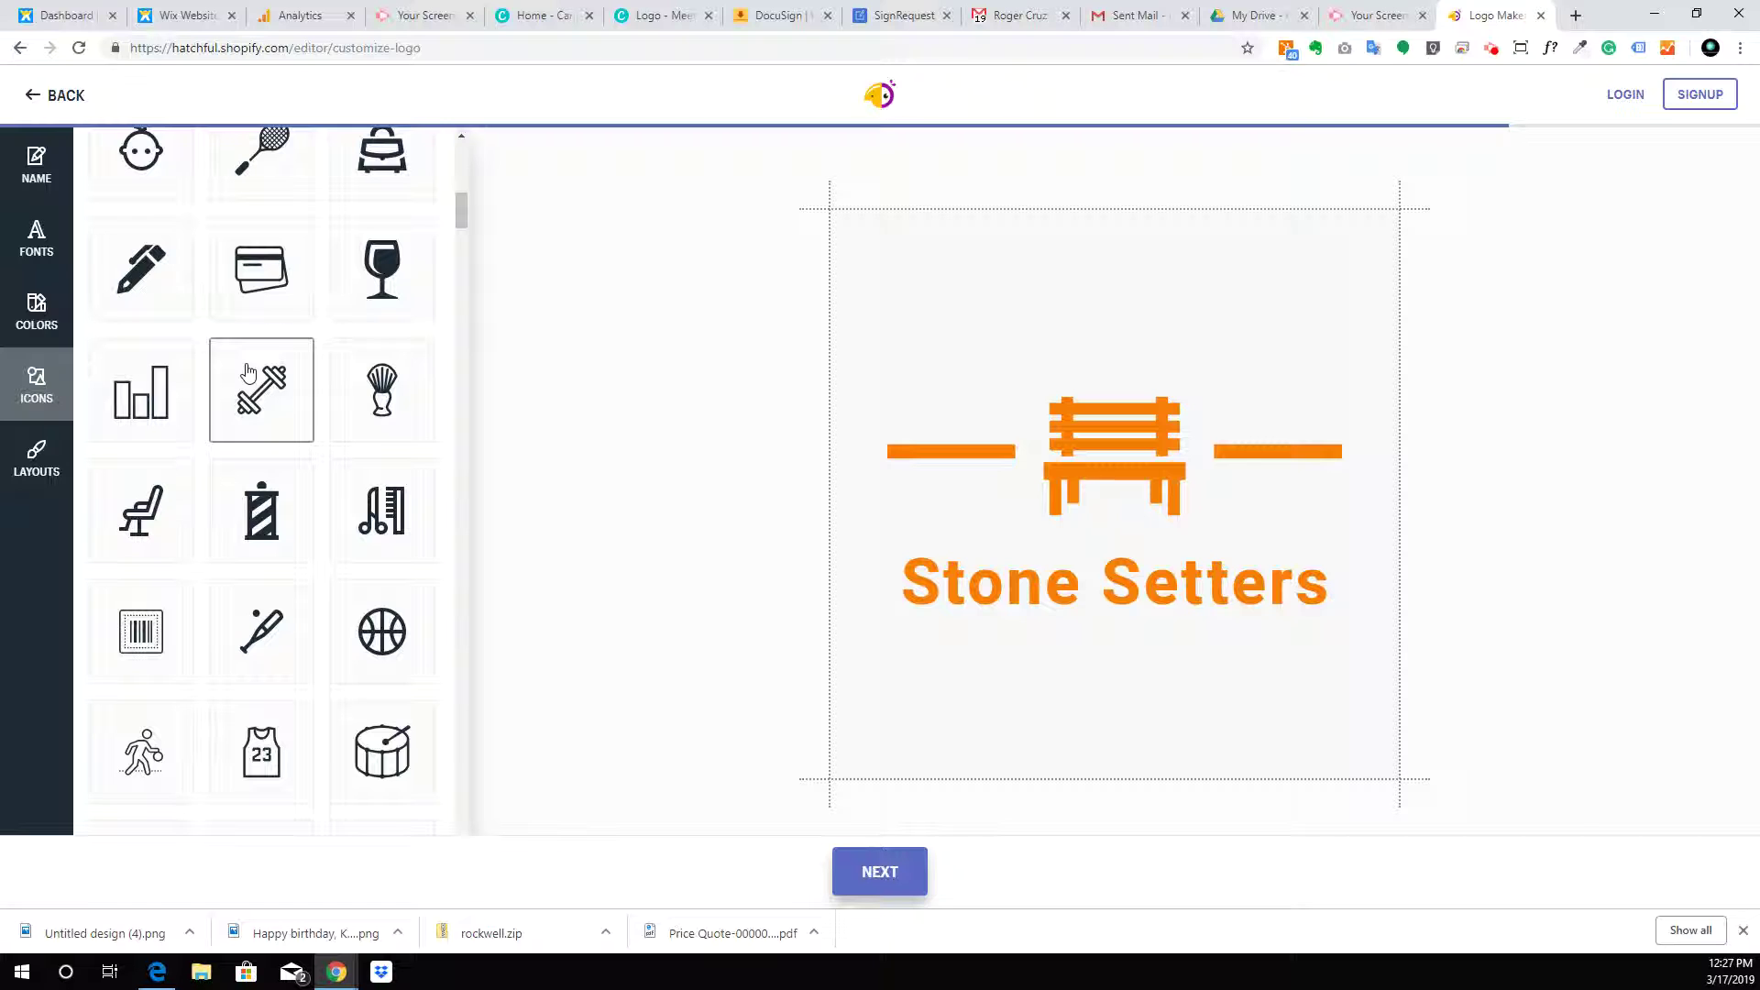
{"action": "scroll", "coordinate": [247, 372], "scroll_direction": "down", "scroll_amount": 15}
{"action": "scroll", "coordinate": [247, 372], "scroll_direction": "down", "scroll_amount": 20}
{"action": "scroll", "coordinate": [245, 371], "scroll_direction": "down", "scroll_amount": 18}
{"action": "scroll", "coordinate": [221, 394], "scroll_direction": "down", "scroll_amount": 15}
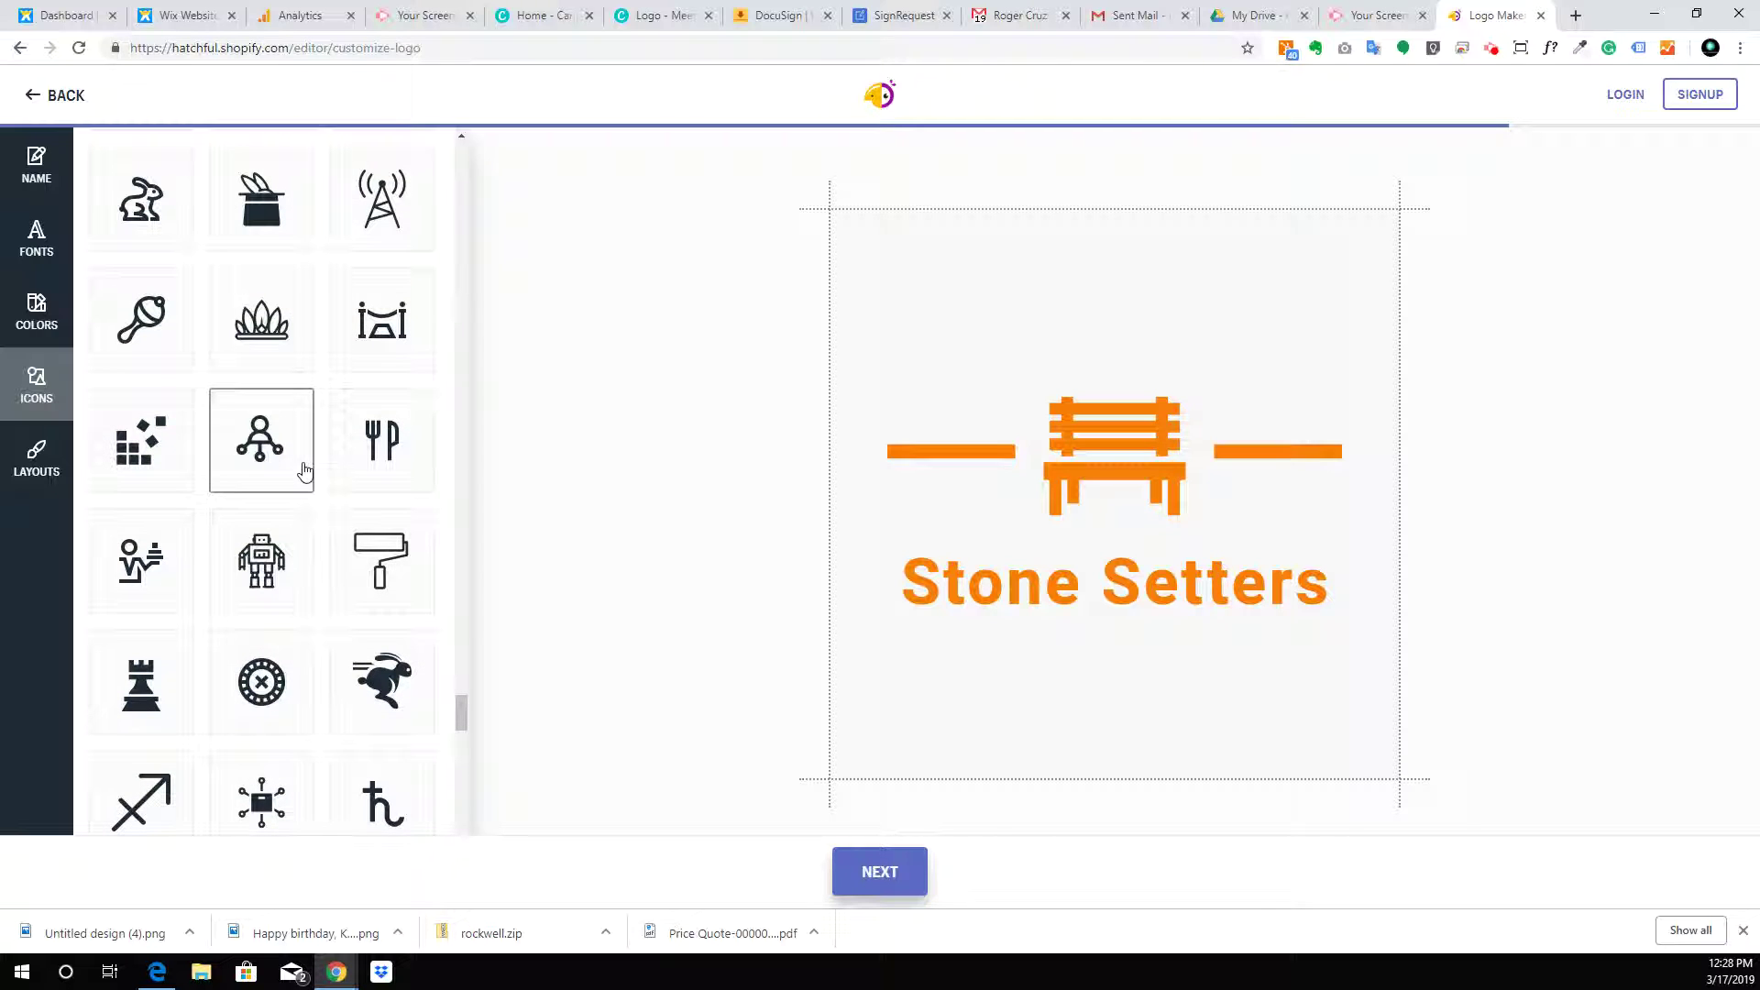
Swap the bench for the stacked-bricks icon, then search the icon grid again
{"action": "left_click", "coordinate": [125, 426]}
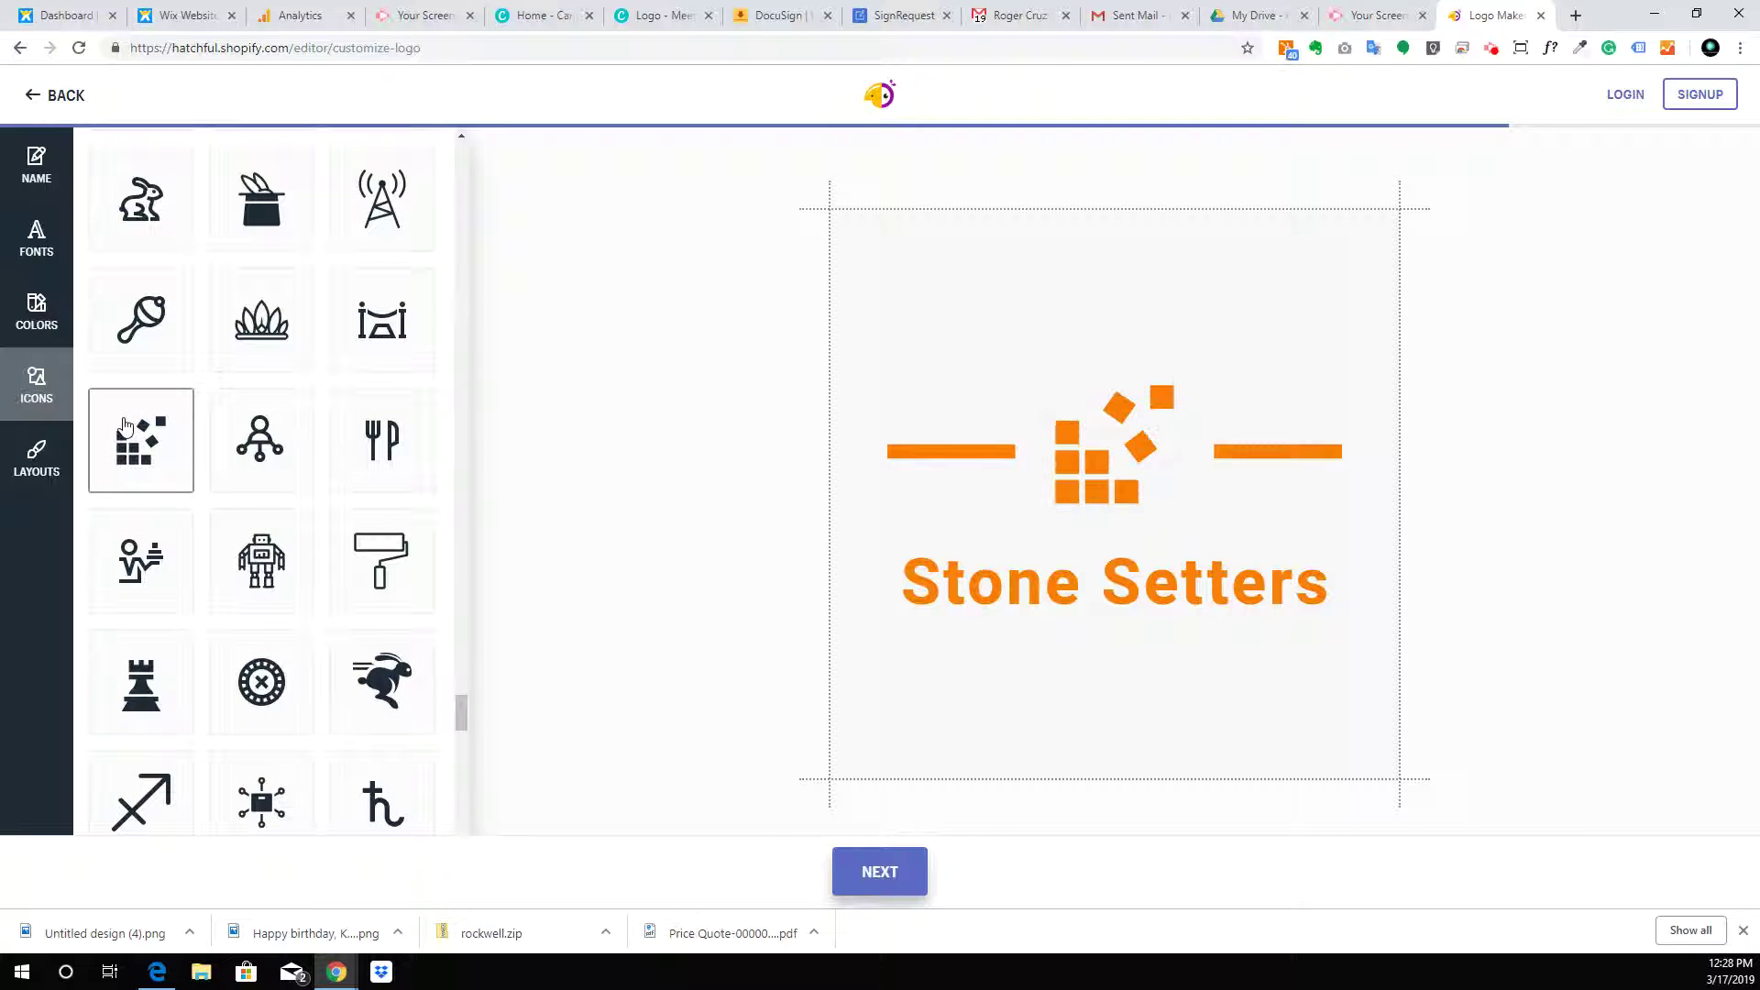
{"action": "scroll", "coordinate": [248, 452], "scroll_direction": "up", "scroll_amount": 8}
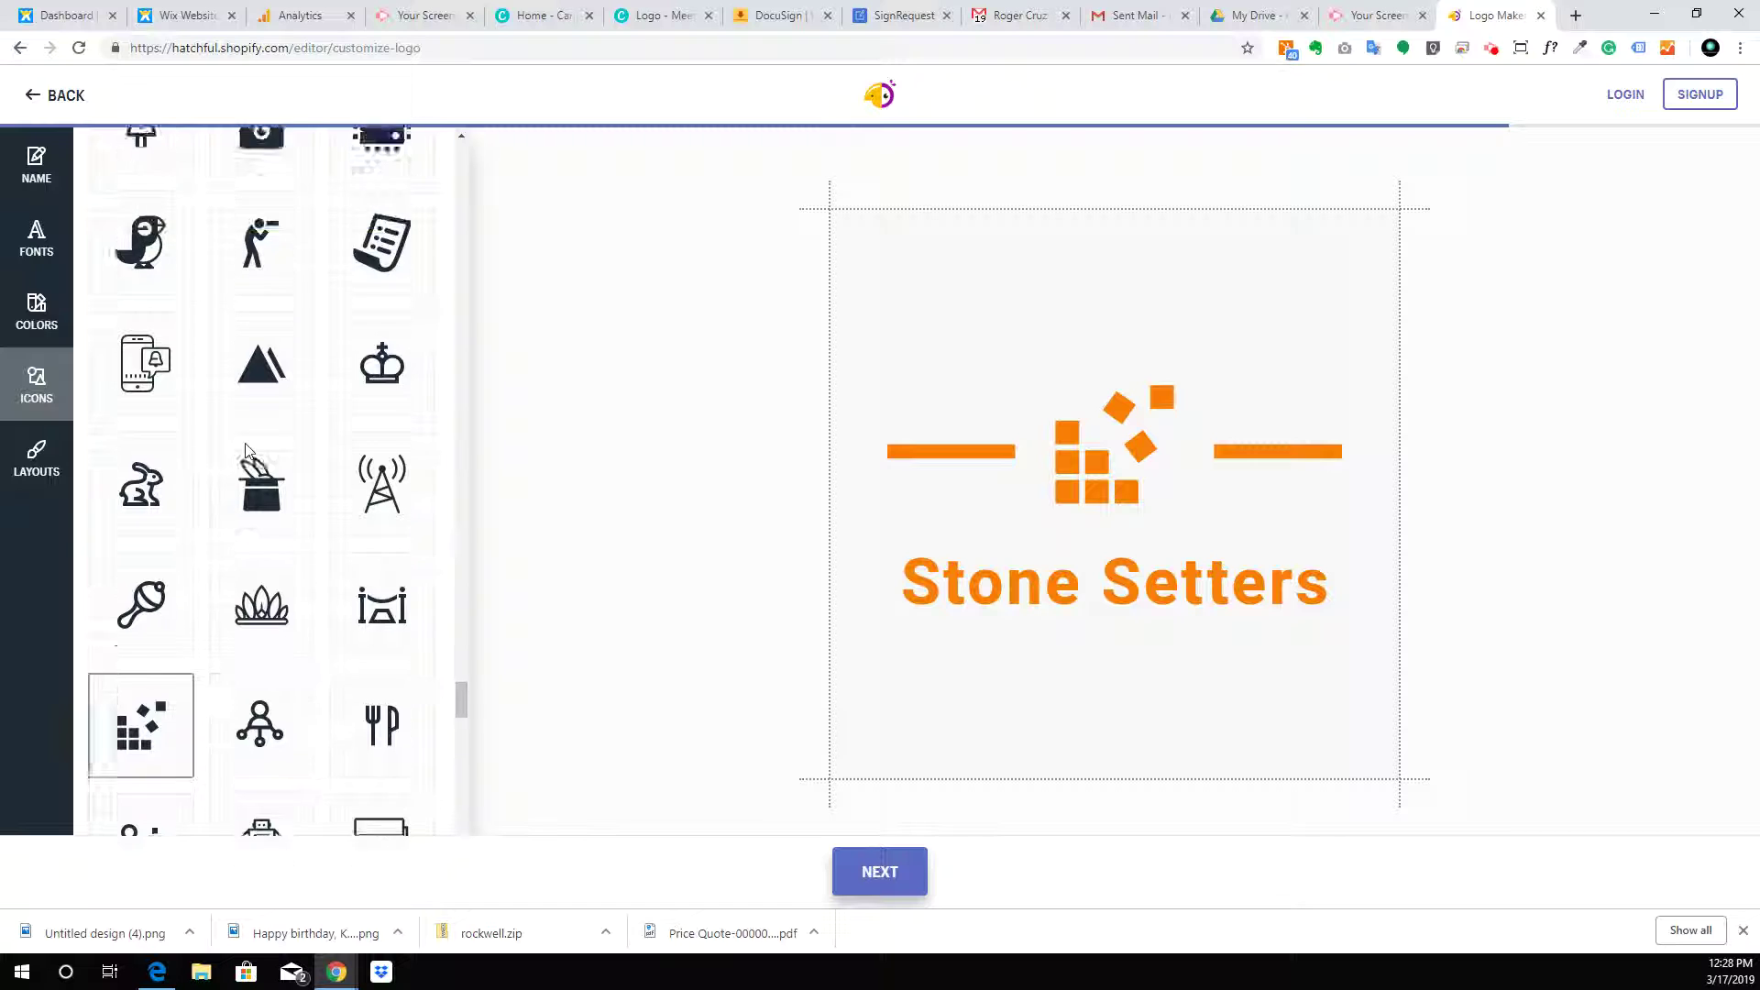
{"action": "scroll", "coordinate": [248, 453], "scroll_direction": "up", "scroll_amount": 7}
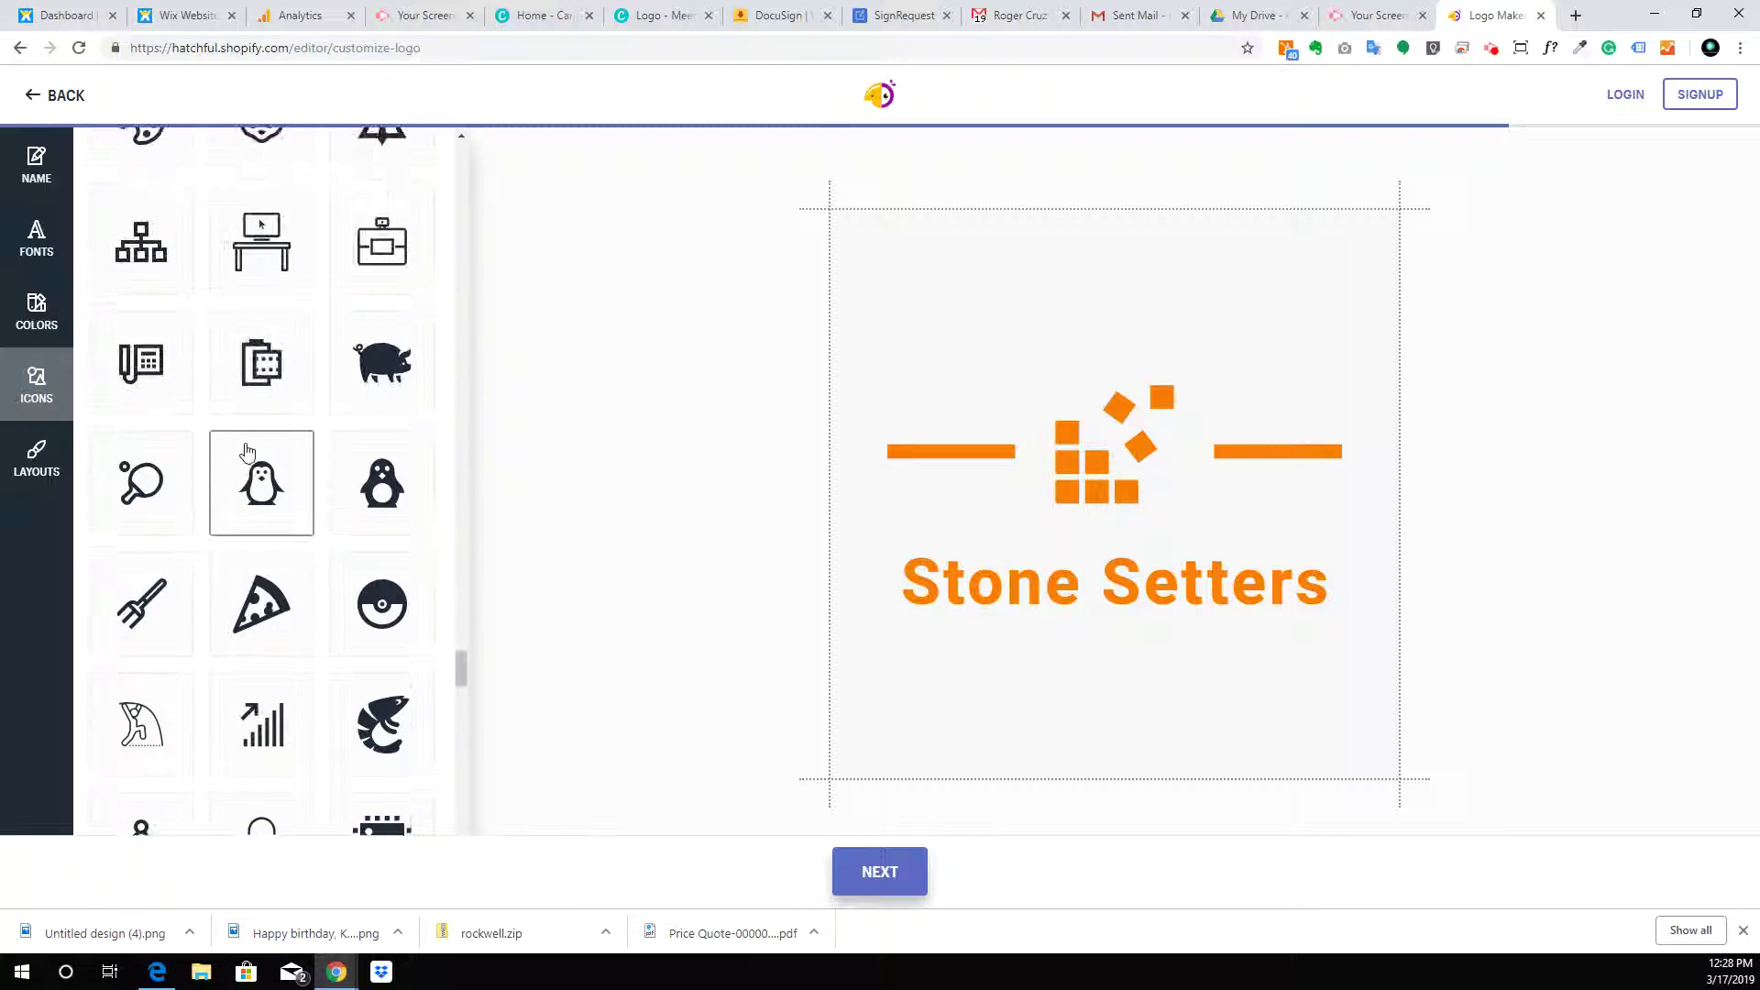
{"action": "scroll", "coordinate": [248, 453], "scroll_direction": "up", "scroll_amount": 7}
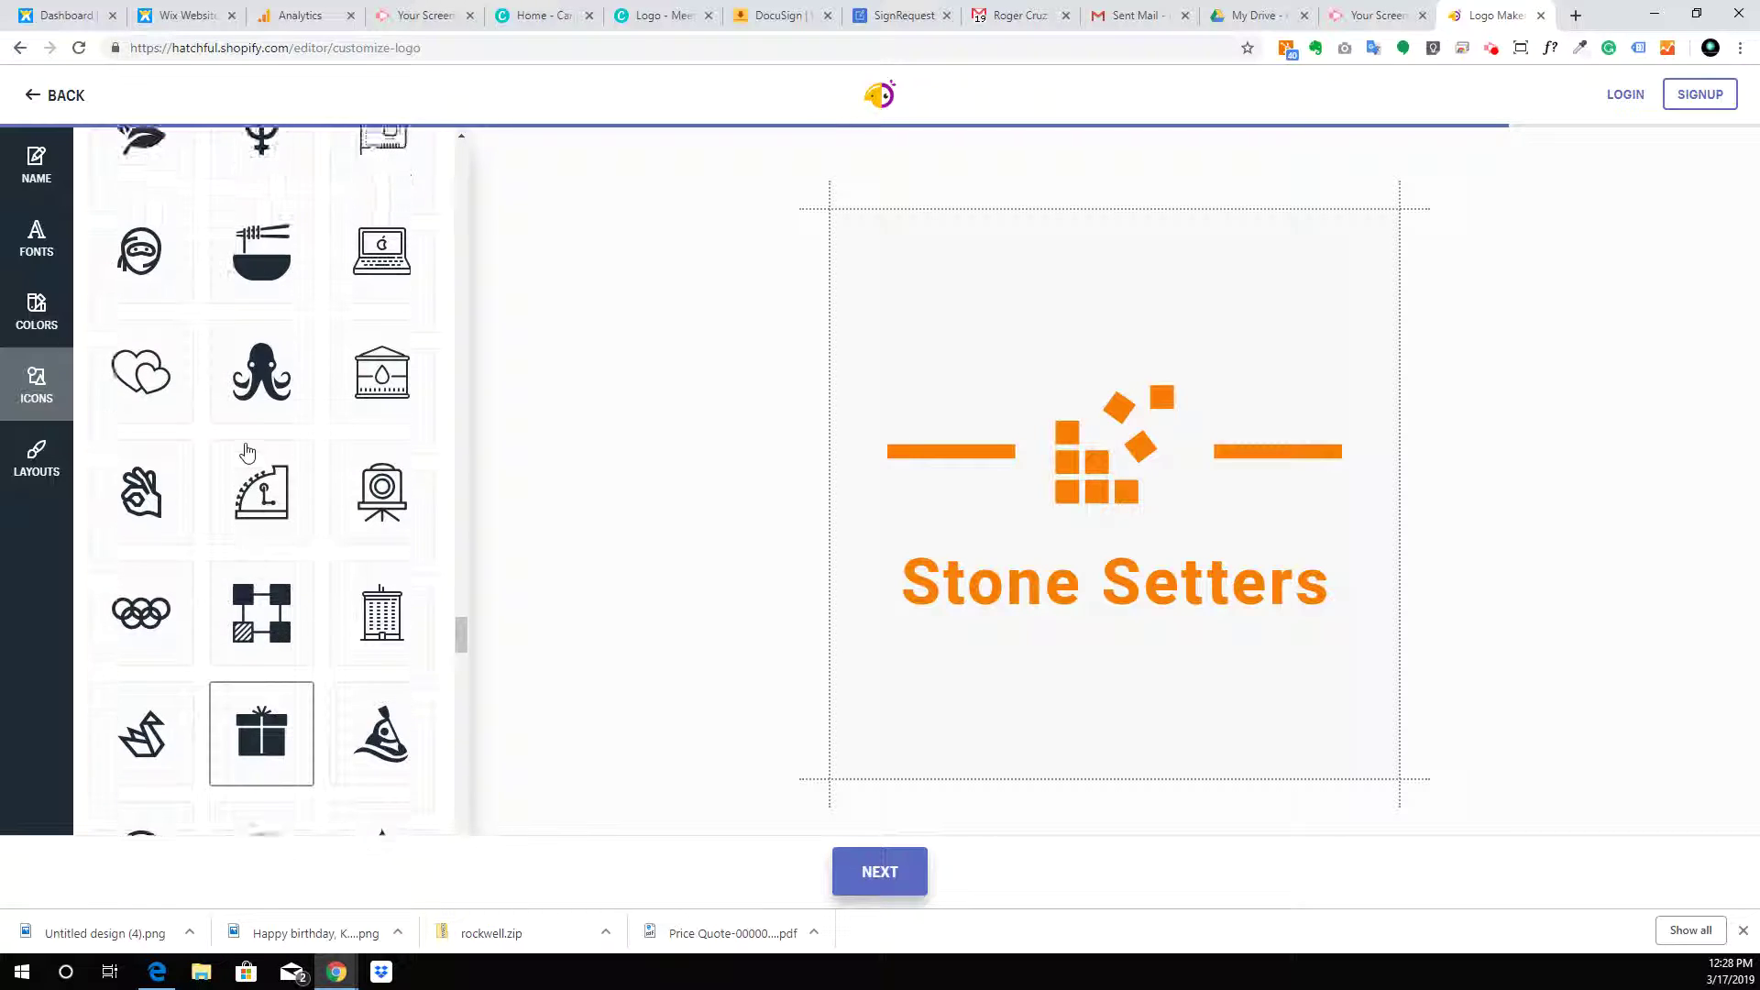
{"action": "scroll", "coordinate": [246, 452], "scroll_direction": "up", "scroll_amount": 6}
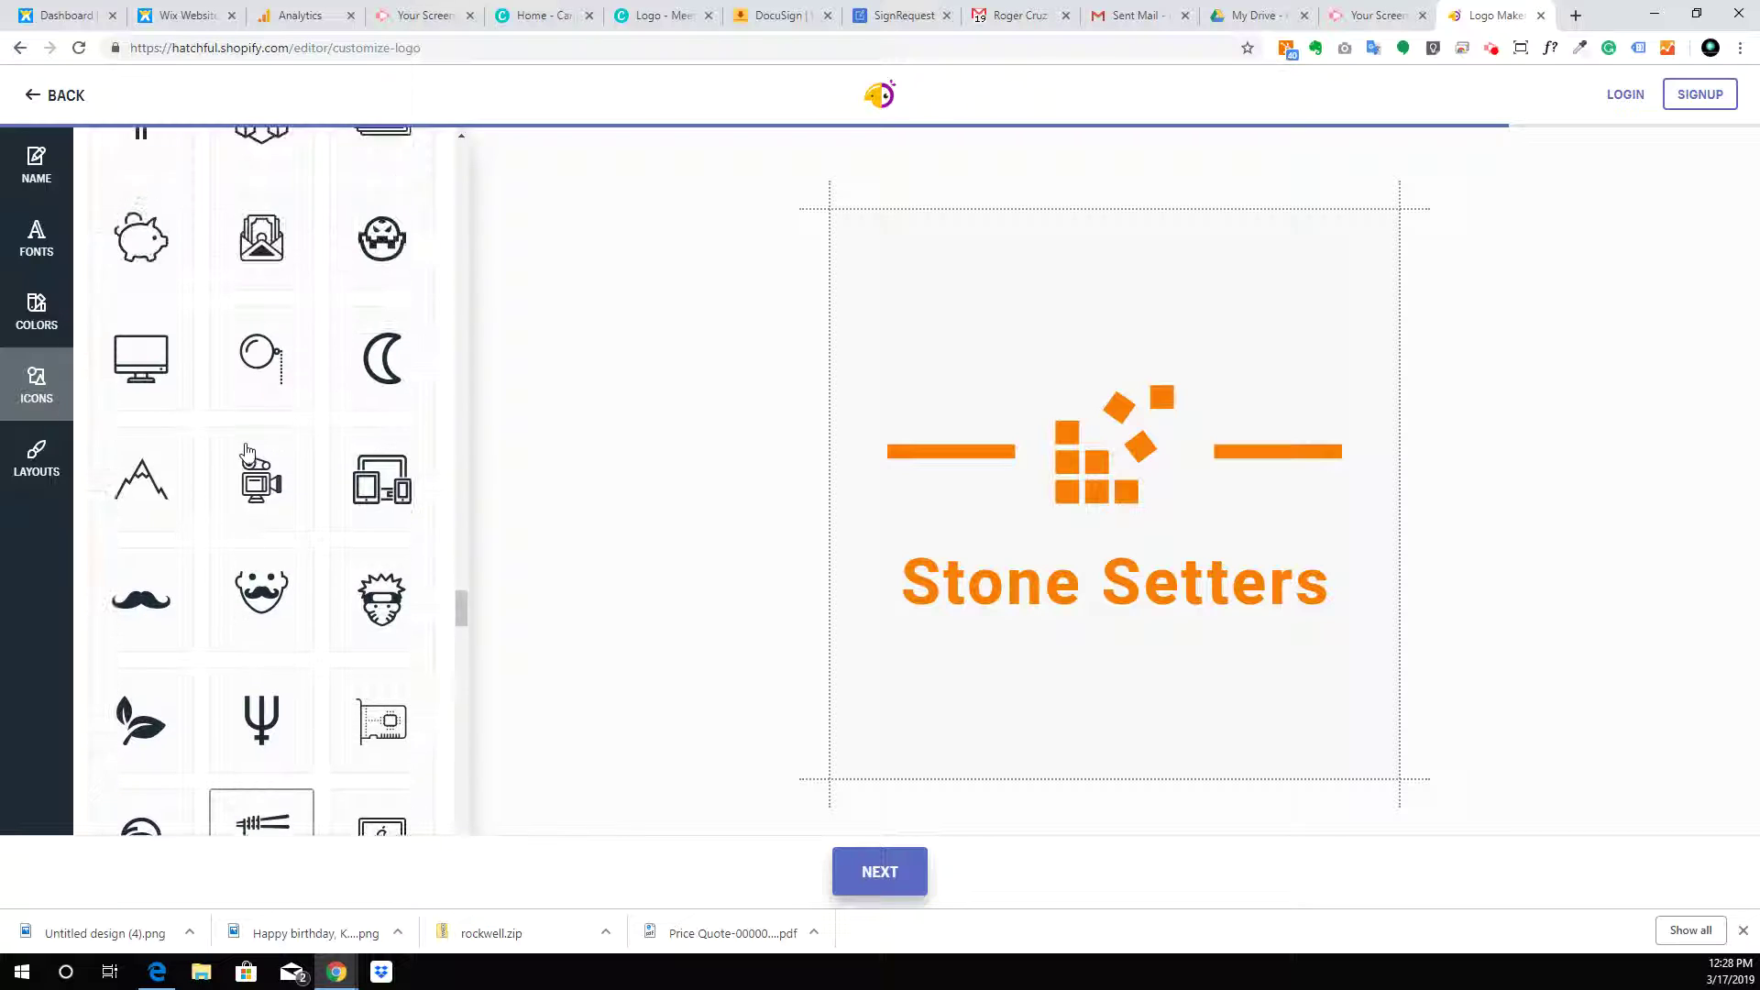
{"action": "scroll", "coordinate": [246, 453], "scroll_direction": "up", "scroll_amount": 6}
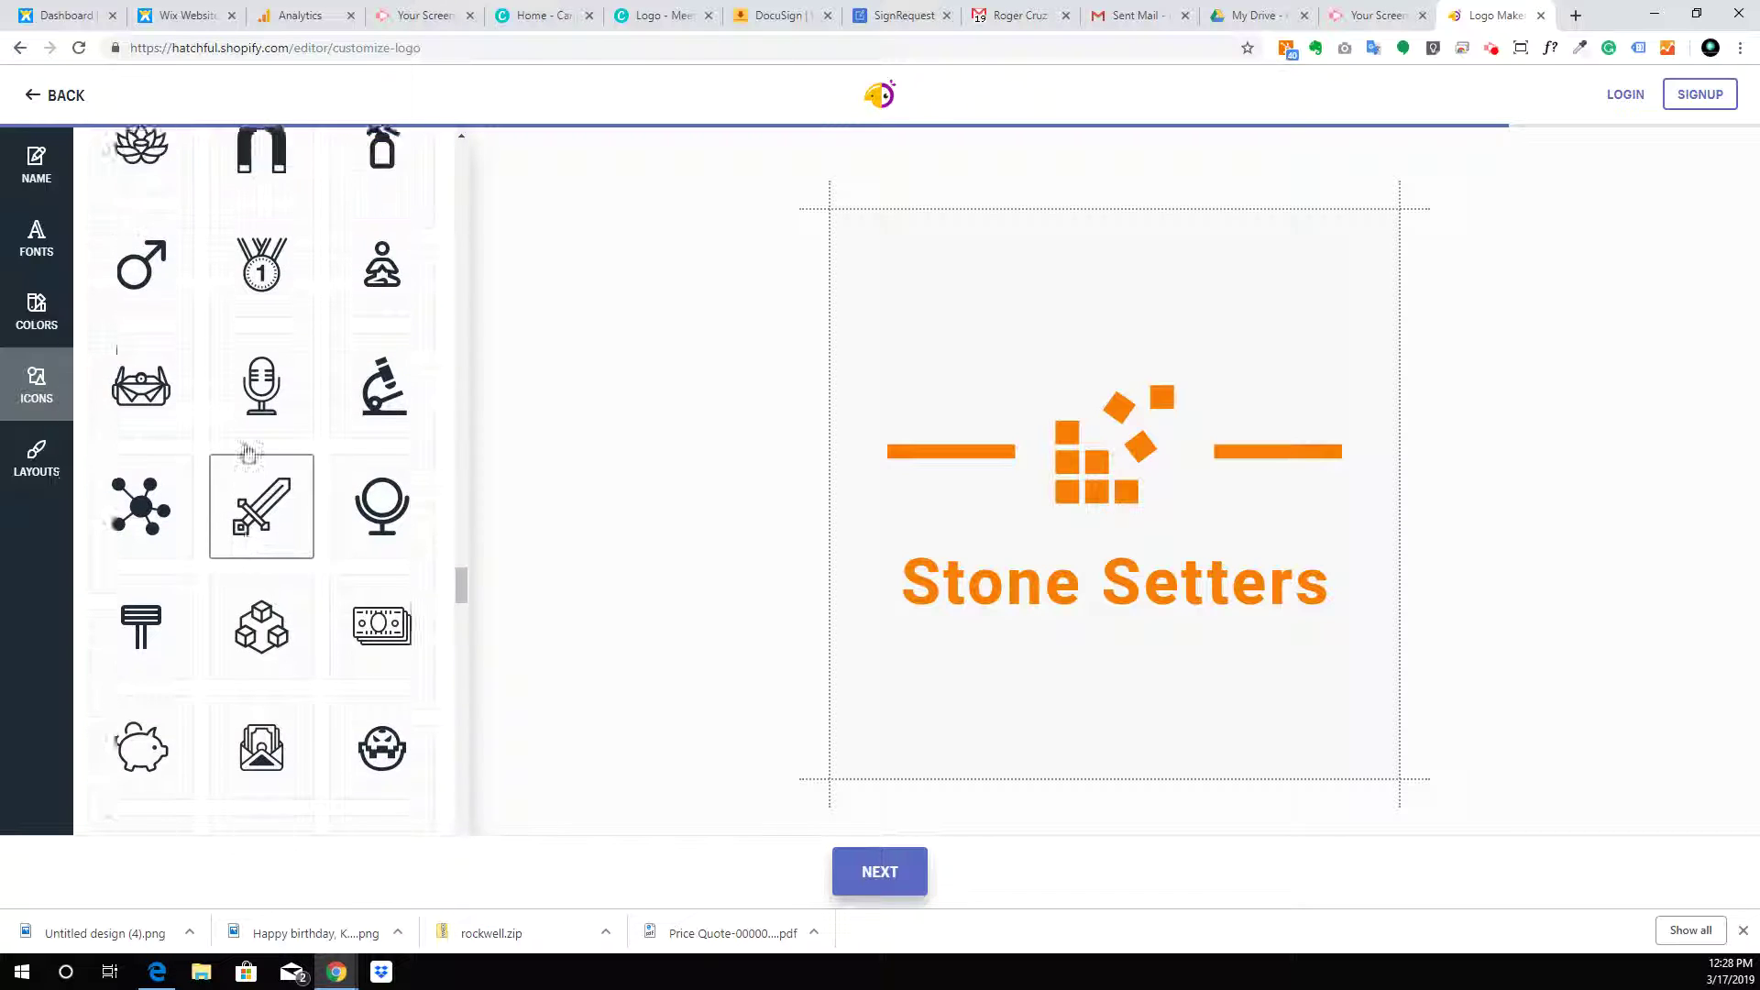
{"action": "scroll", "coordinate": [245, 453], "scroll_direction": "up", "scroll_amount": 7}
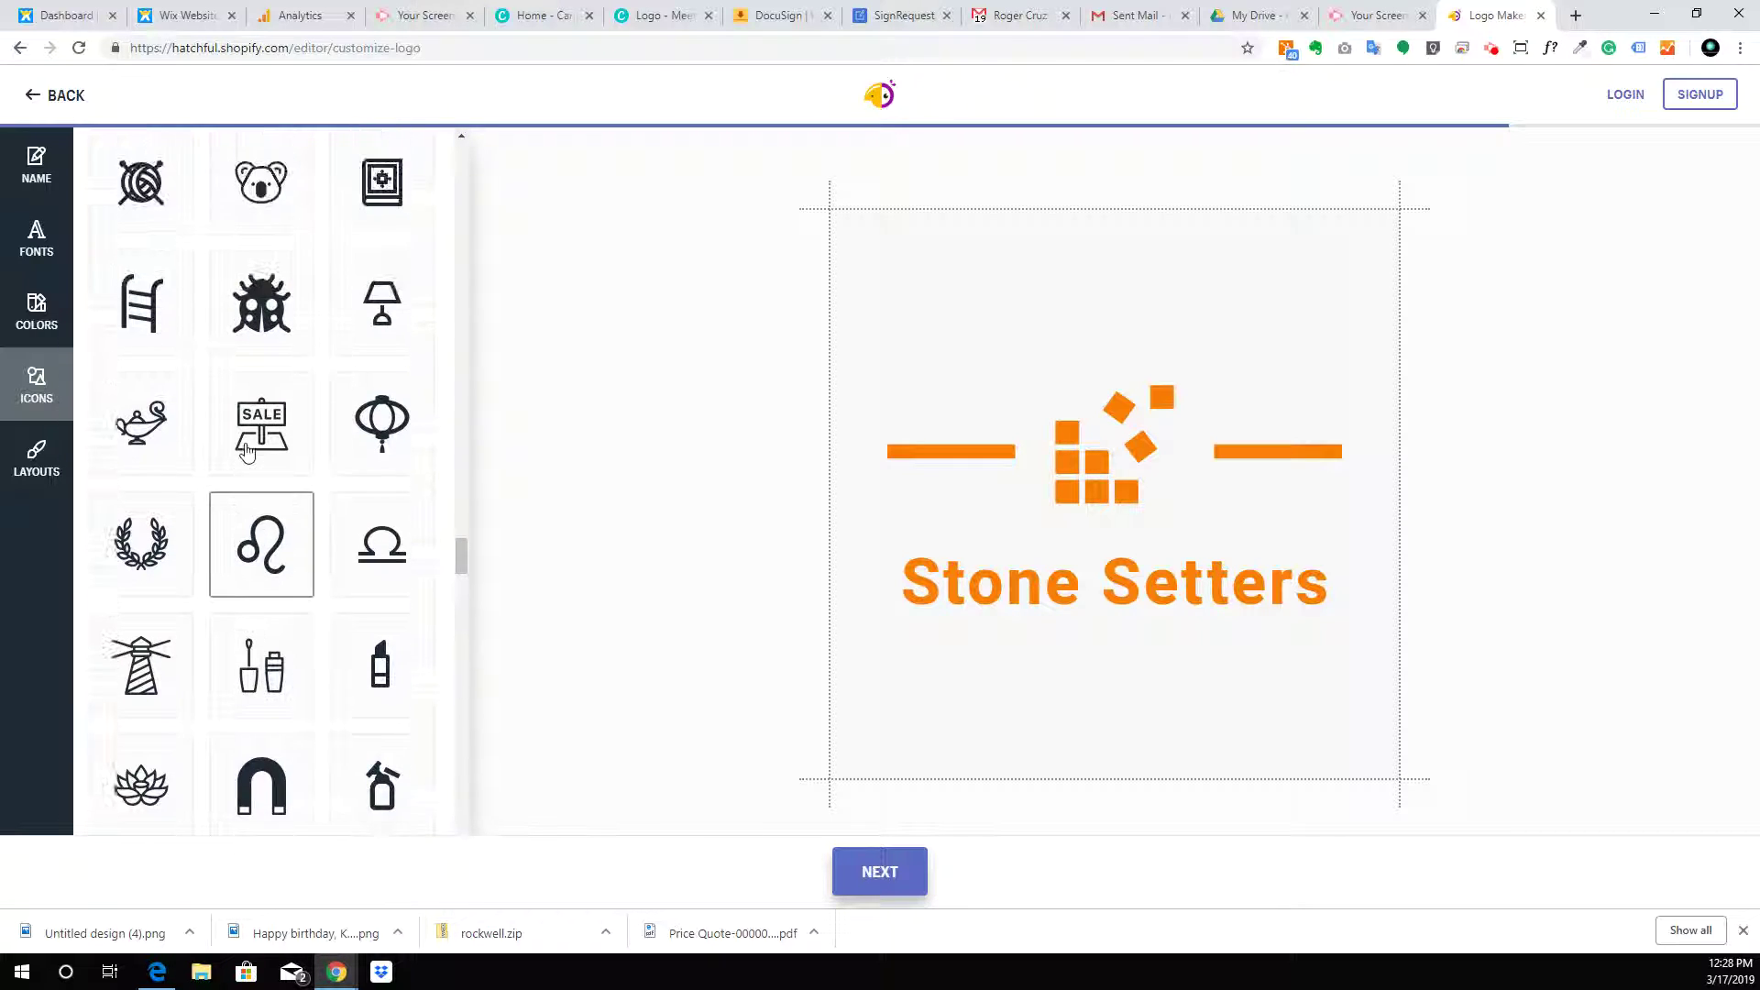
{"action": "scroll", "coordinate": [245, 453], "scroll_direction": "up", "scroll_amount": 8}
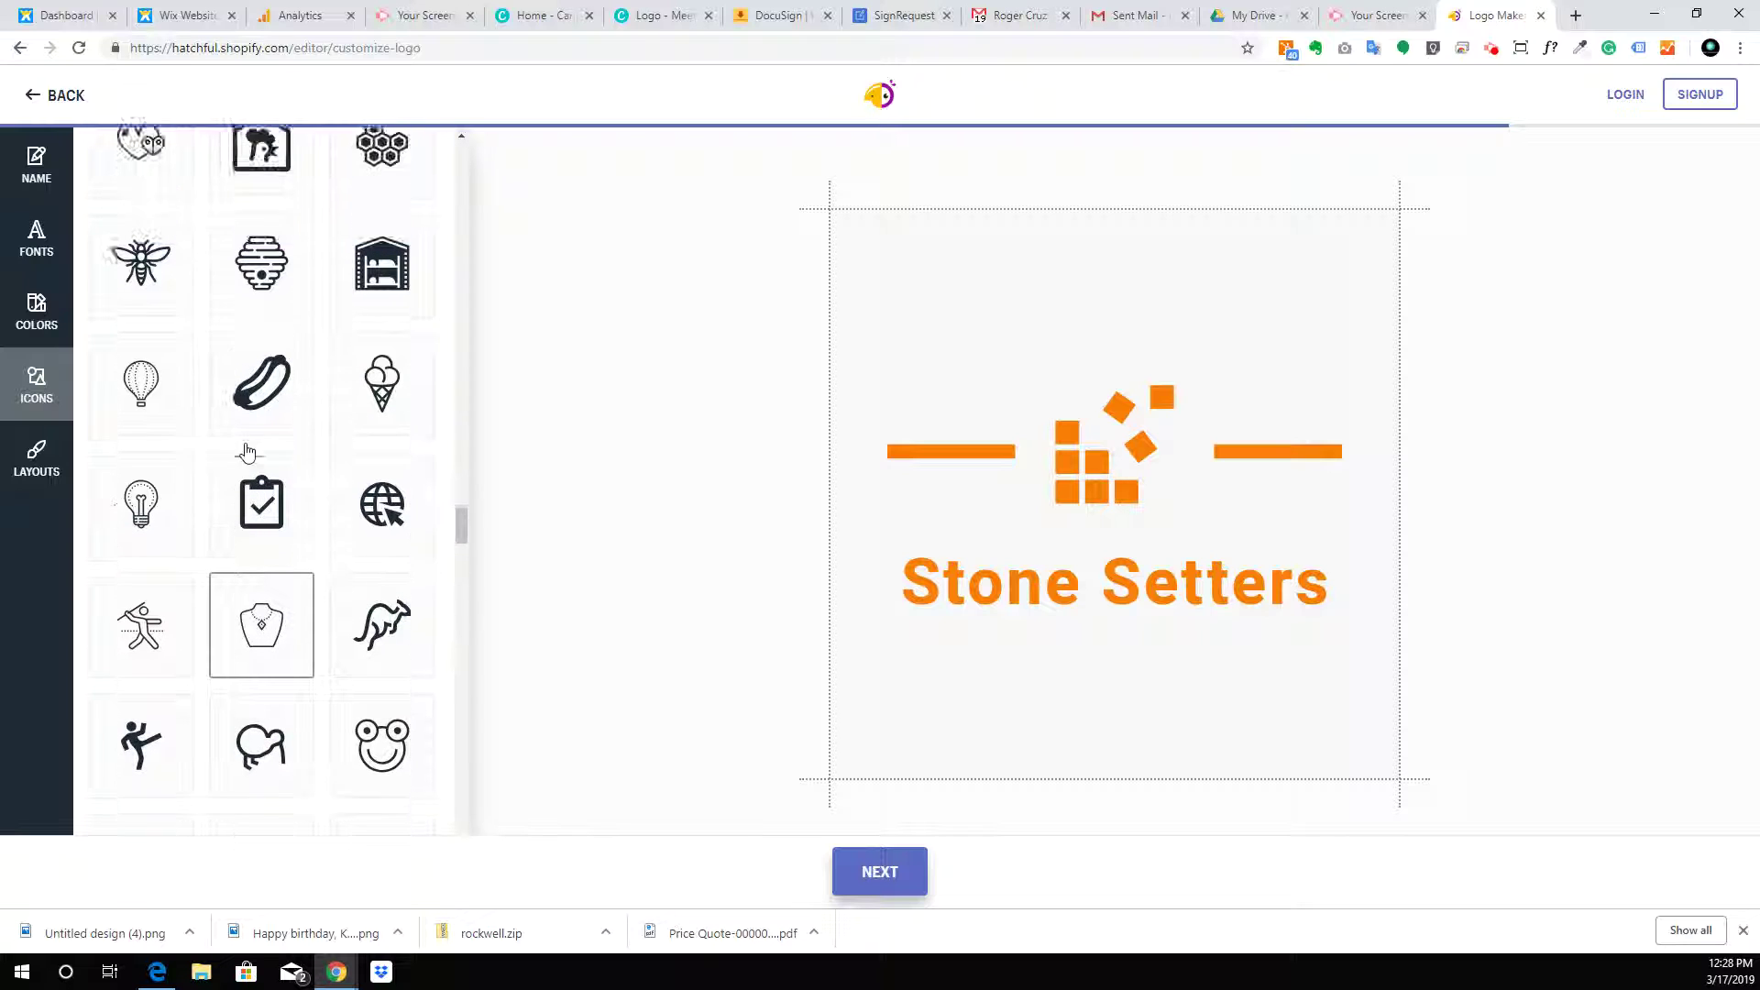
{"action": "scroll", "coordinate": [245, 453], "scroll_direction": "up", "scroll_amount": 7}
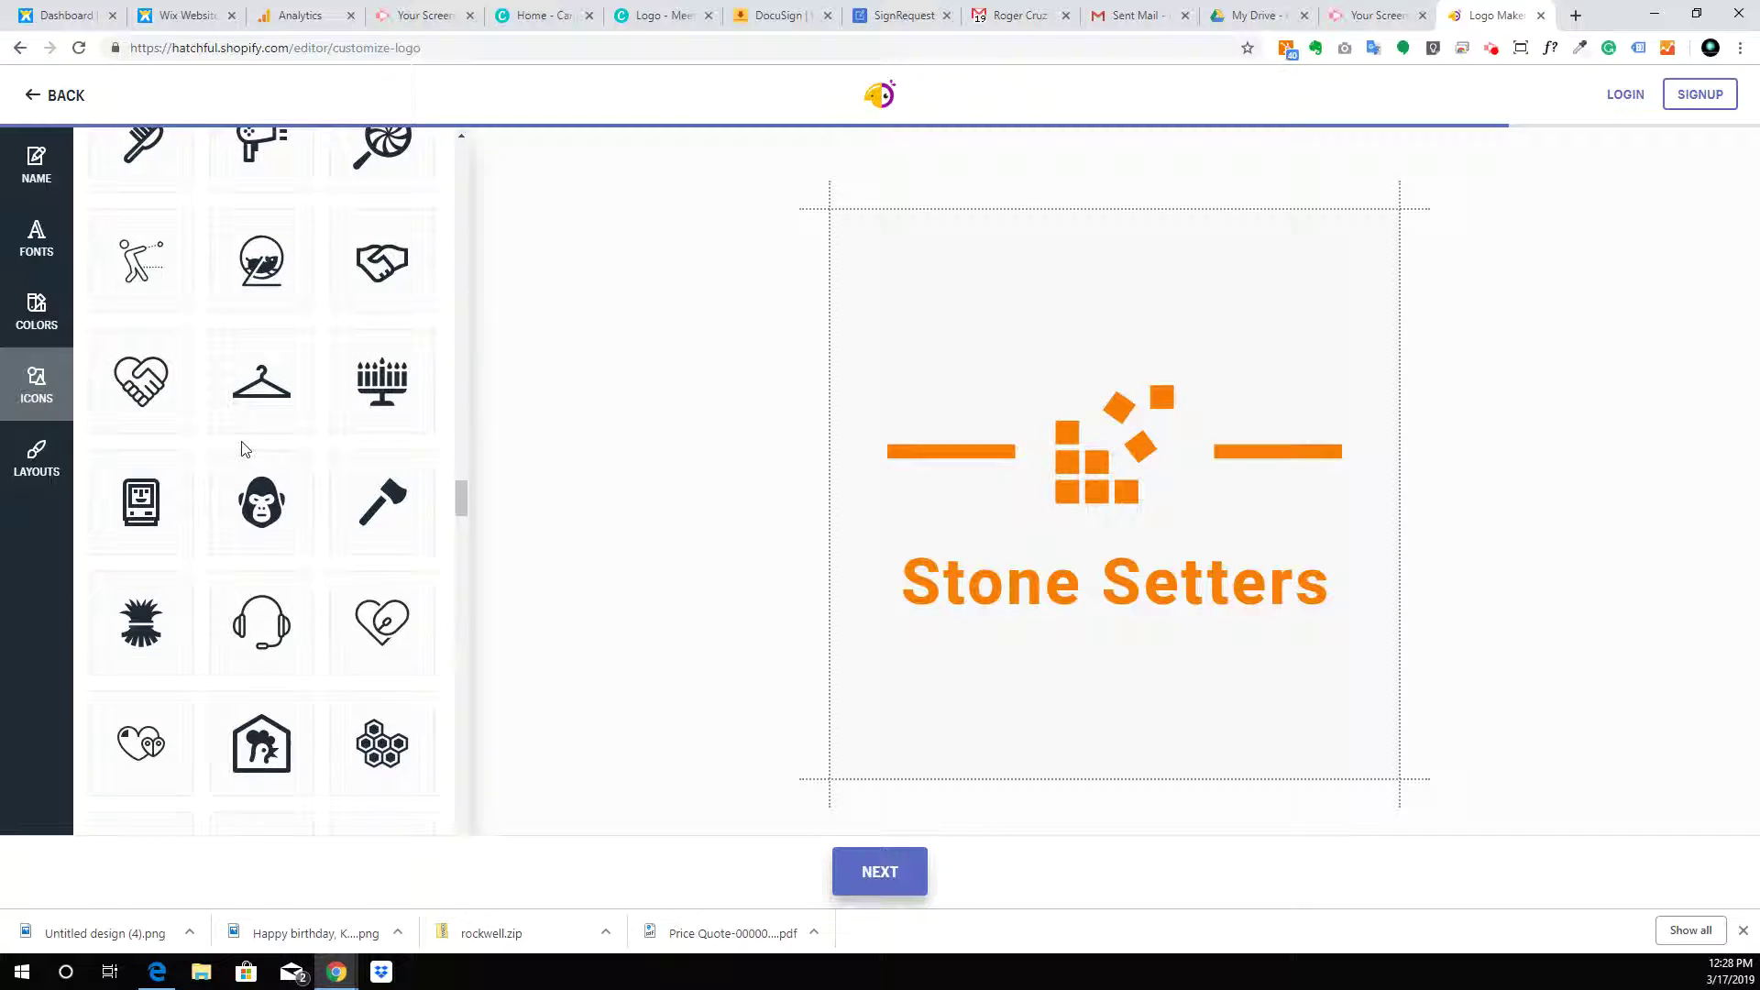
{"action": "scroll", "coordinate": [241, 449], "scroll_direction": "up", "scroll_amount": 4}
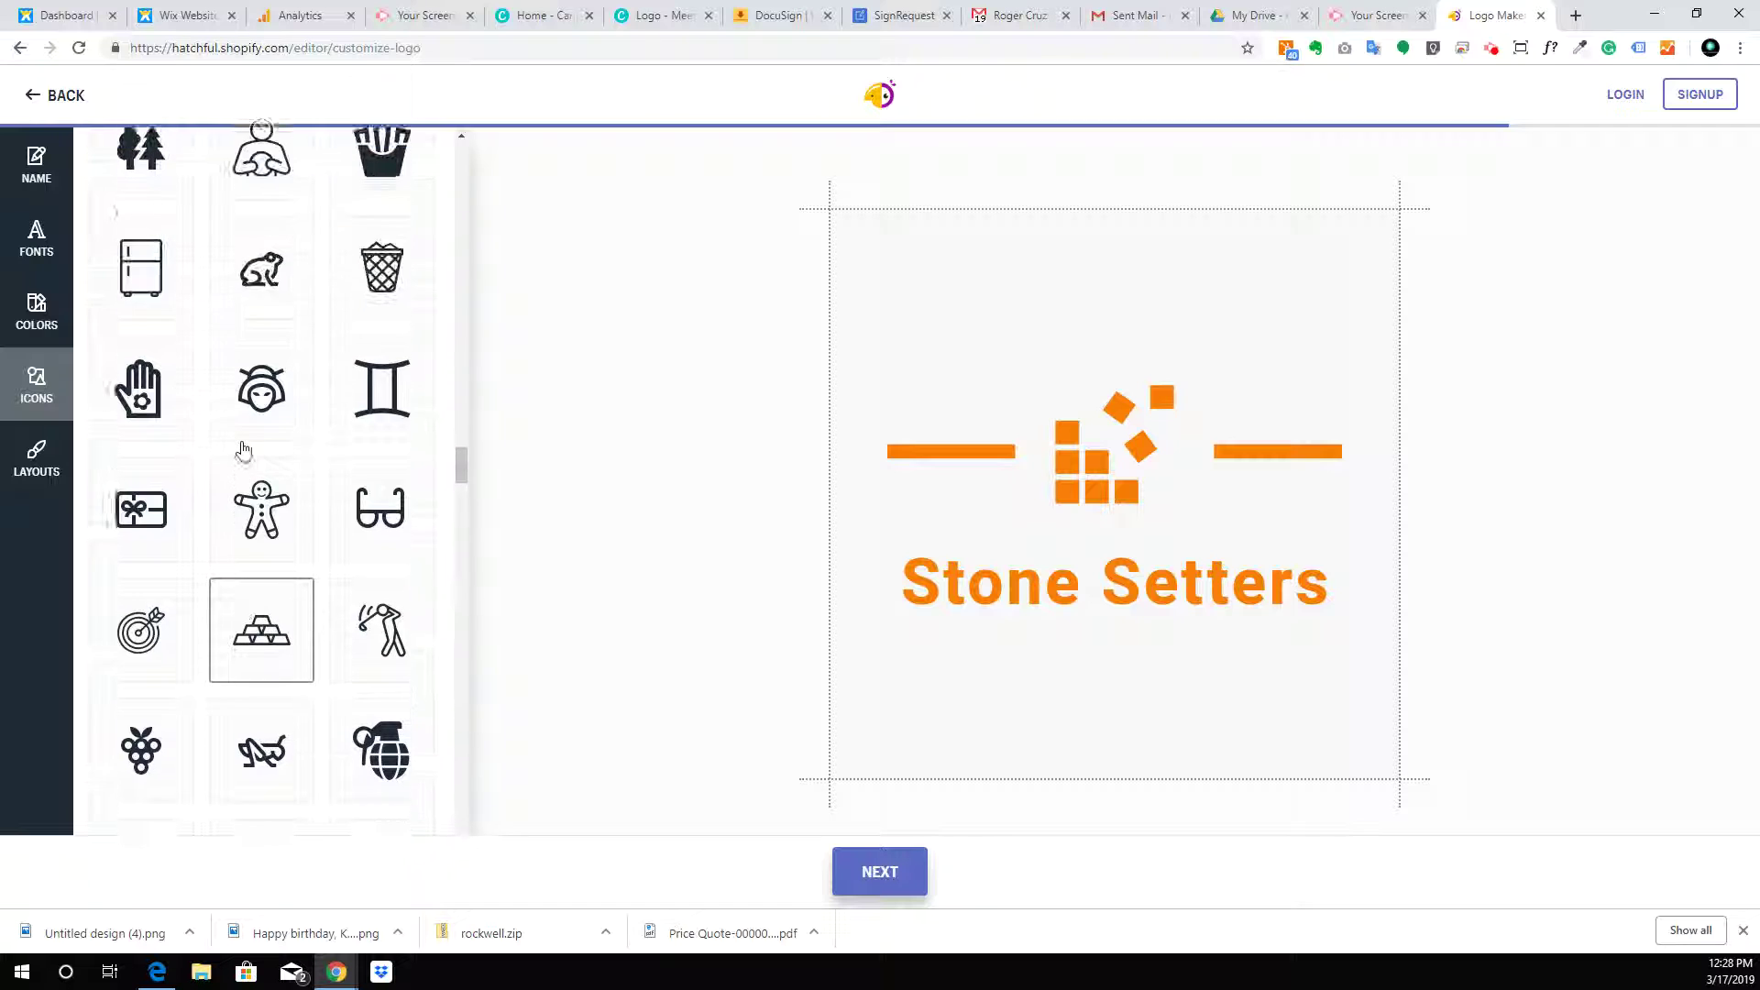
{"action": "scroll", "coordinate": [241, 449], "scroll_direction": "up", "scroll_amount": 3}
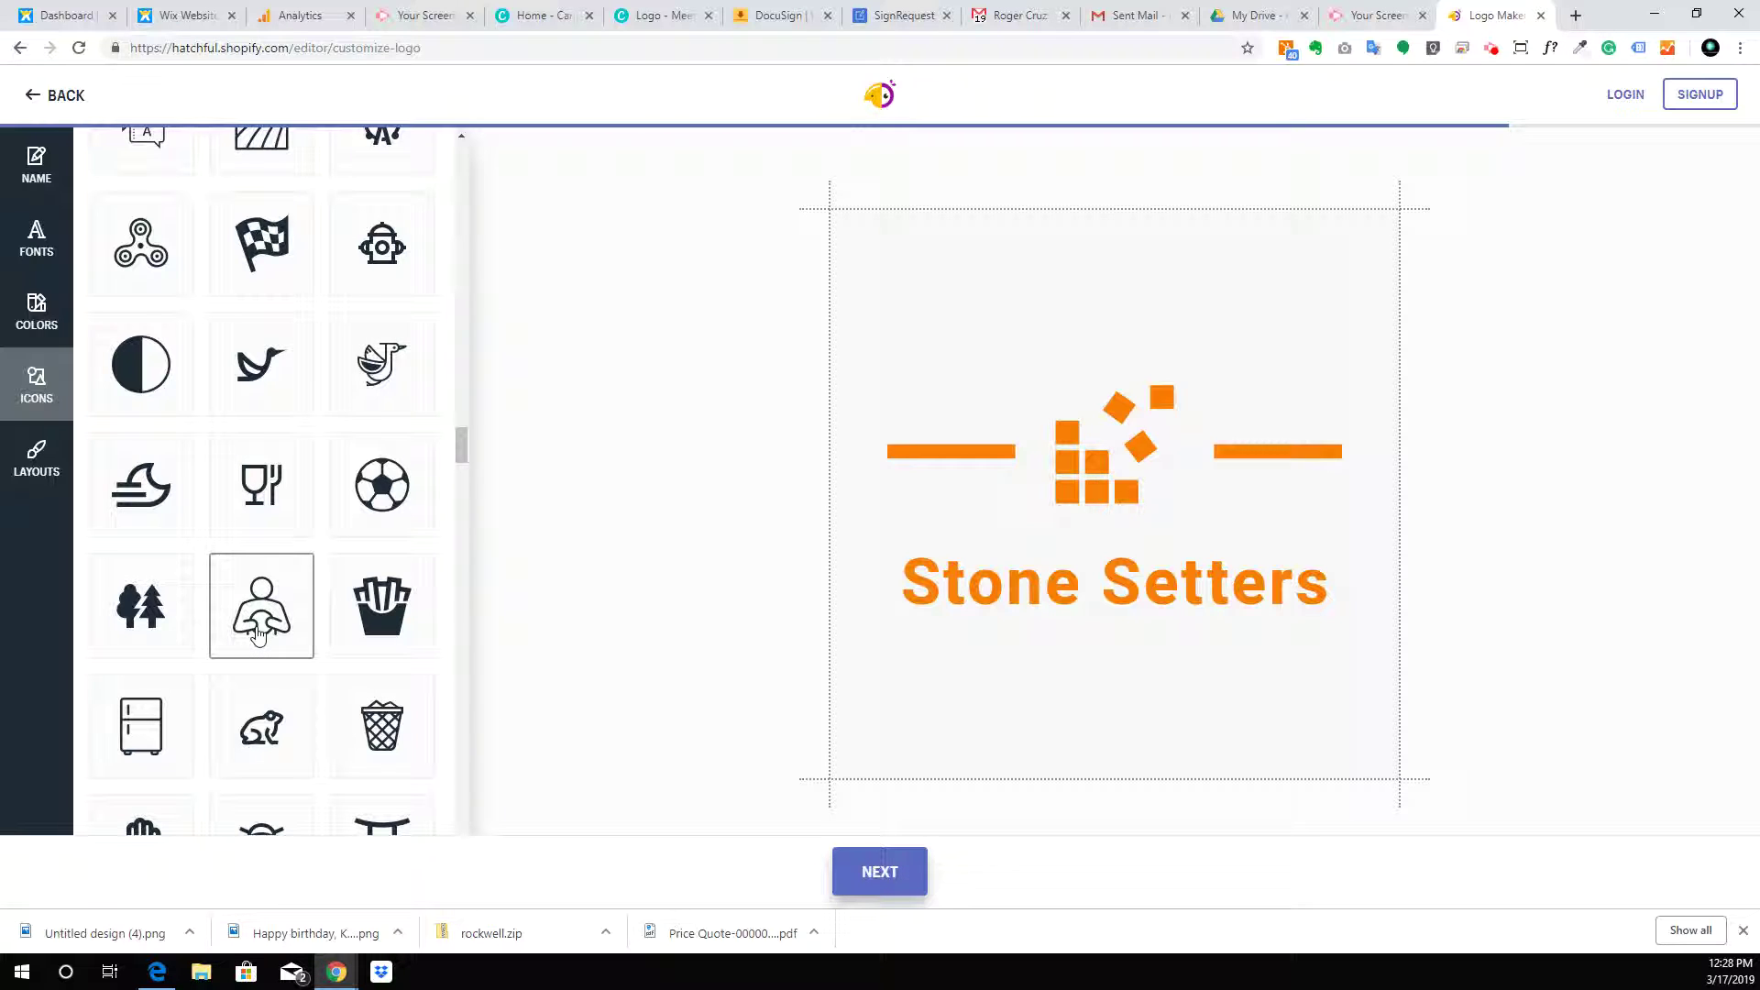
Use the outline of a person holding a stone as the logo icon
{"action": "left_click", "coordinate": [257, 632]}
{"action": "scroll", "coordinate": [283, 457], "scroll_direction": "up", "scroll_amount": 3}
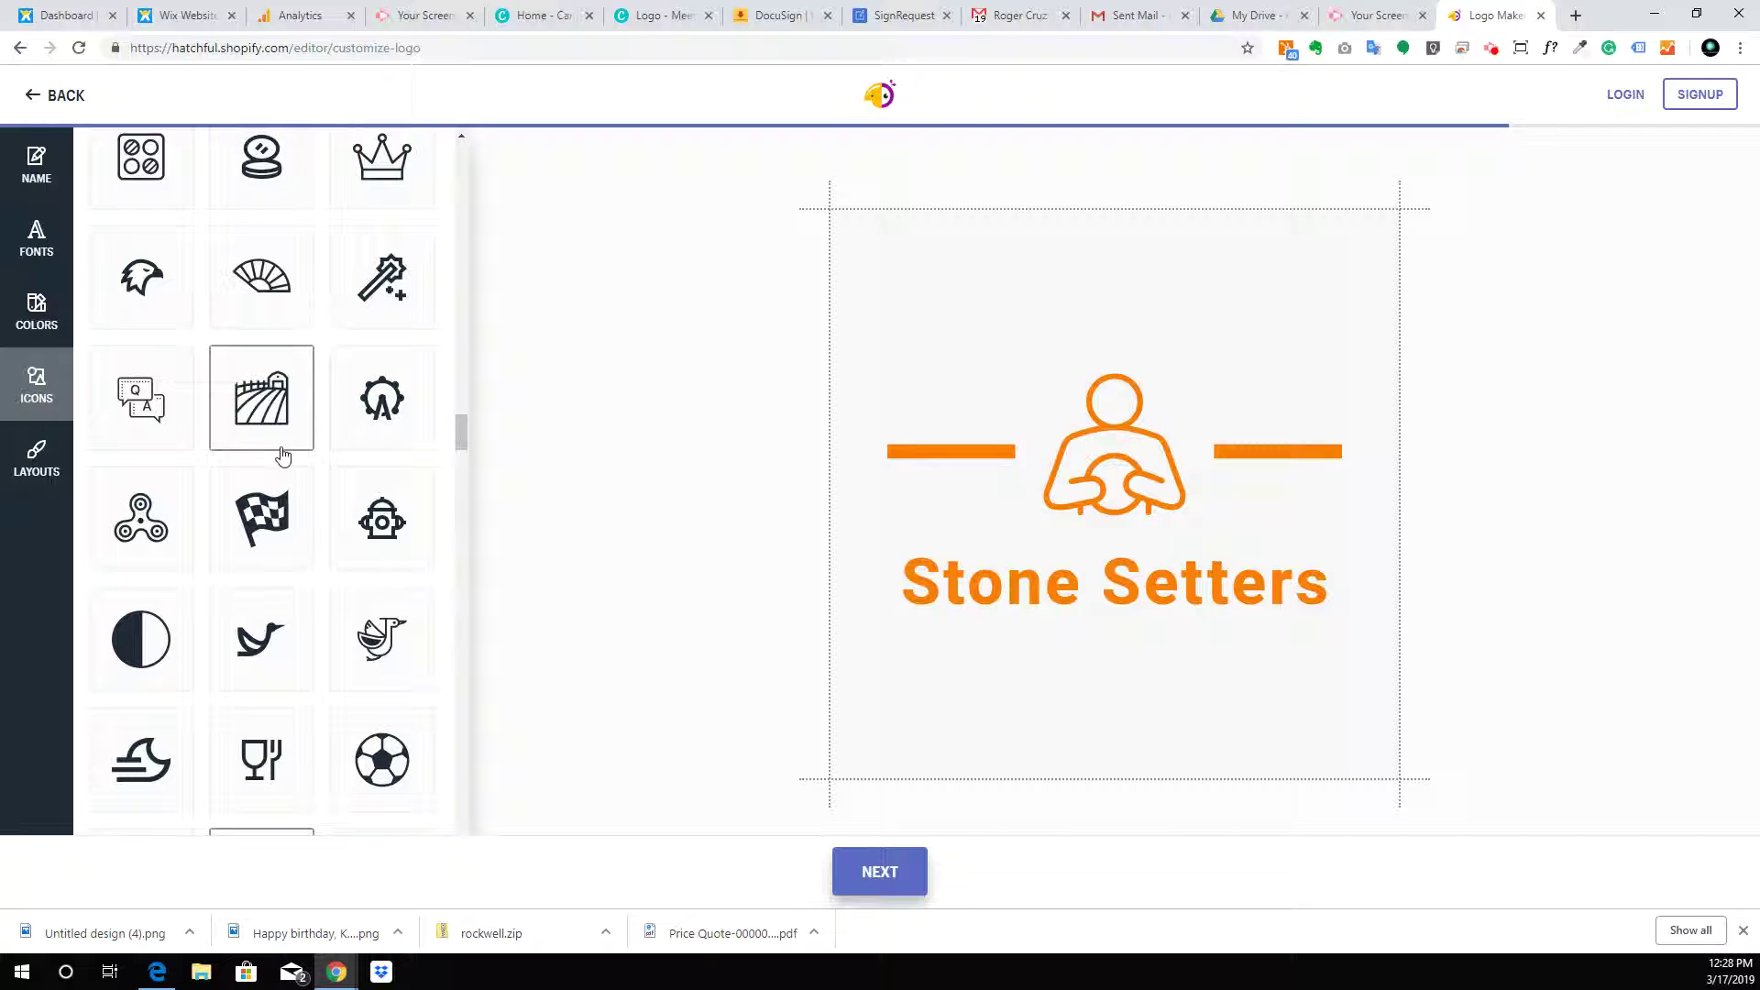
{"action": "scroll", "coordinate": [282, 456], "scroll_direction": "up", "scroll_amount": 5}
{"action": "scroll", "coordinate": [284, 455], "scroll_direction": "up", "scroll_amount": 6}
{"action": "scroll", "coordinate": [284, 456], "scroll_direction": "up", "scroll_amount": 12}
{"action": "scroll", "coordinate": [284, 455], "scroll_direction": "up", "scroll_amount": 8}
{"action": "scroll", "coordinate": [284, 455], "scroll_direction": "up", "scroll_amount": 8}
{"action": "scroll", "coordinate": [285, 455], "scroll_direction": "up", "scroll_amount": 9}
{"action": "scroll", "coordinate": [284, 455], "scroll_direction": "up", "scroll_amount": 9}
{"action": "scroll", "coordinate": [284, 455], "scroll_direction": "up", "scroll_amount": 3}
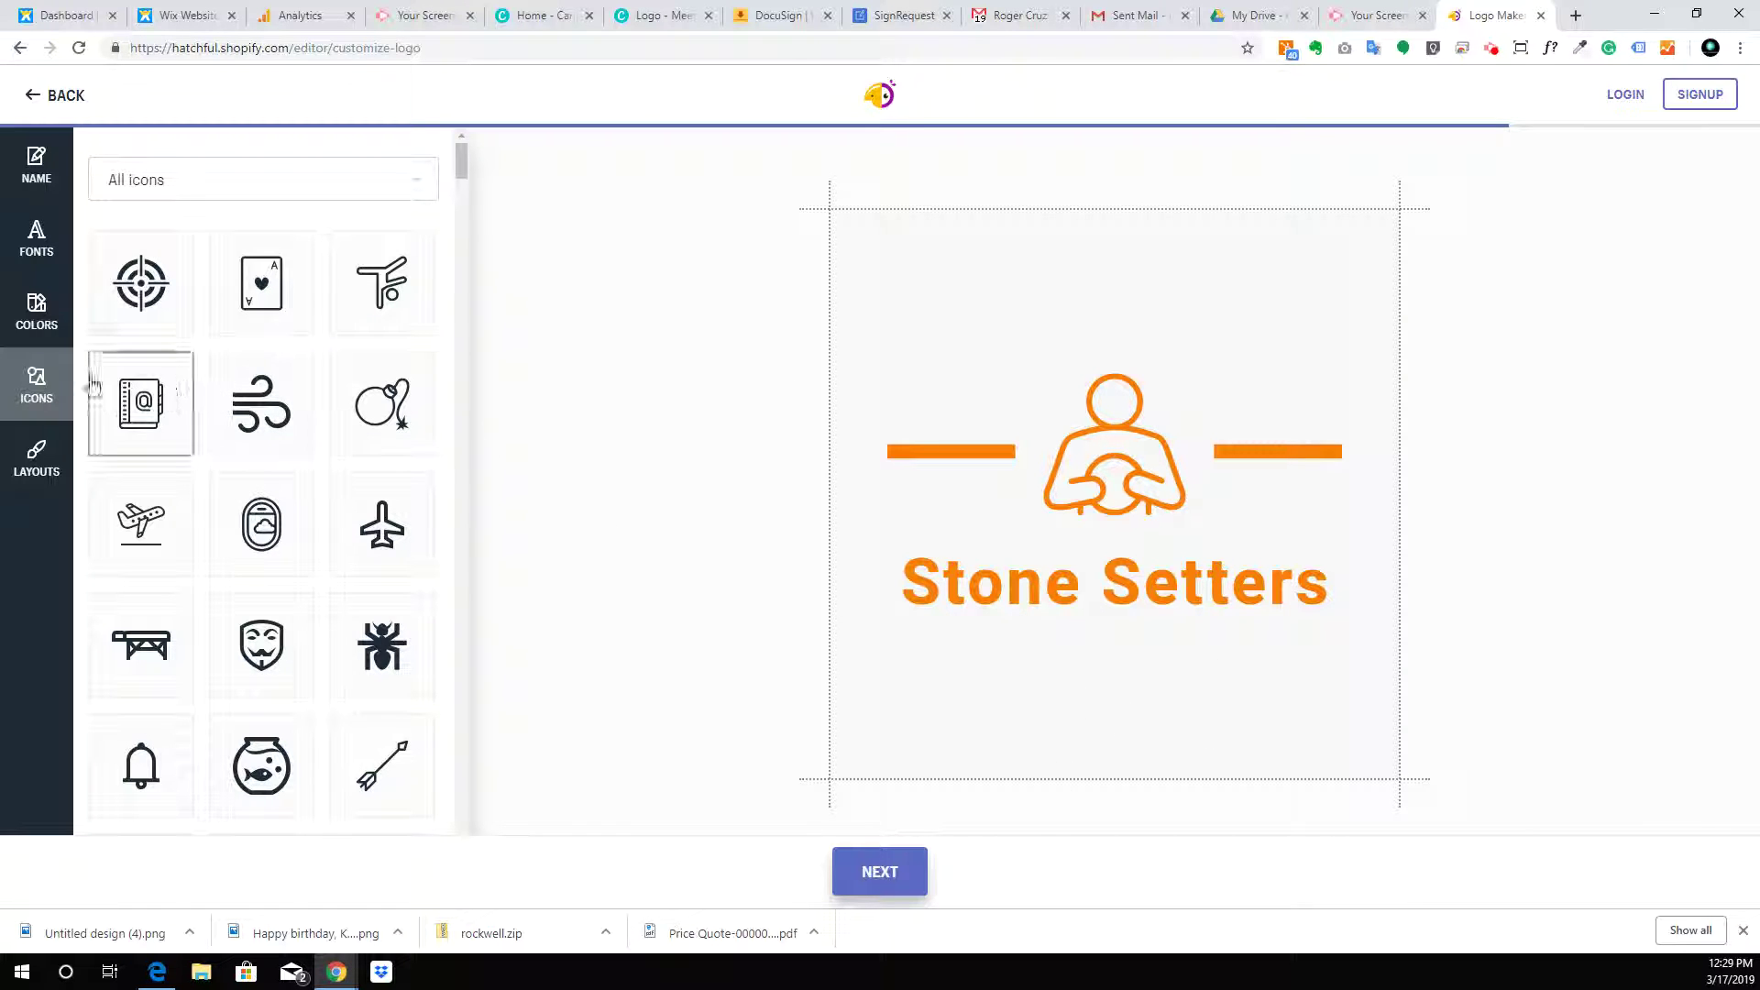
Browse the All fonts previews of the Stone Setters name
{"action": "left_click", "coordinate": [63, 225]}
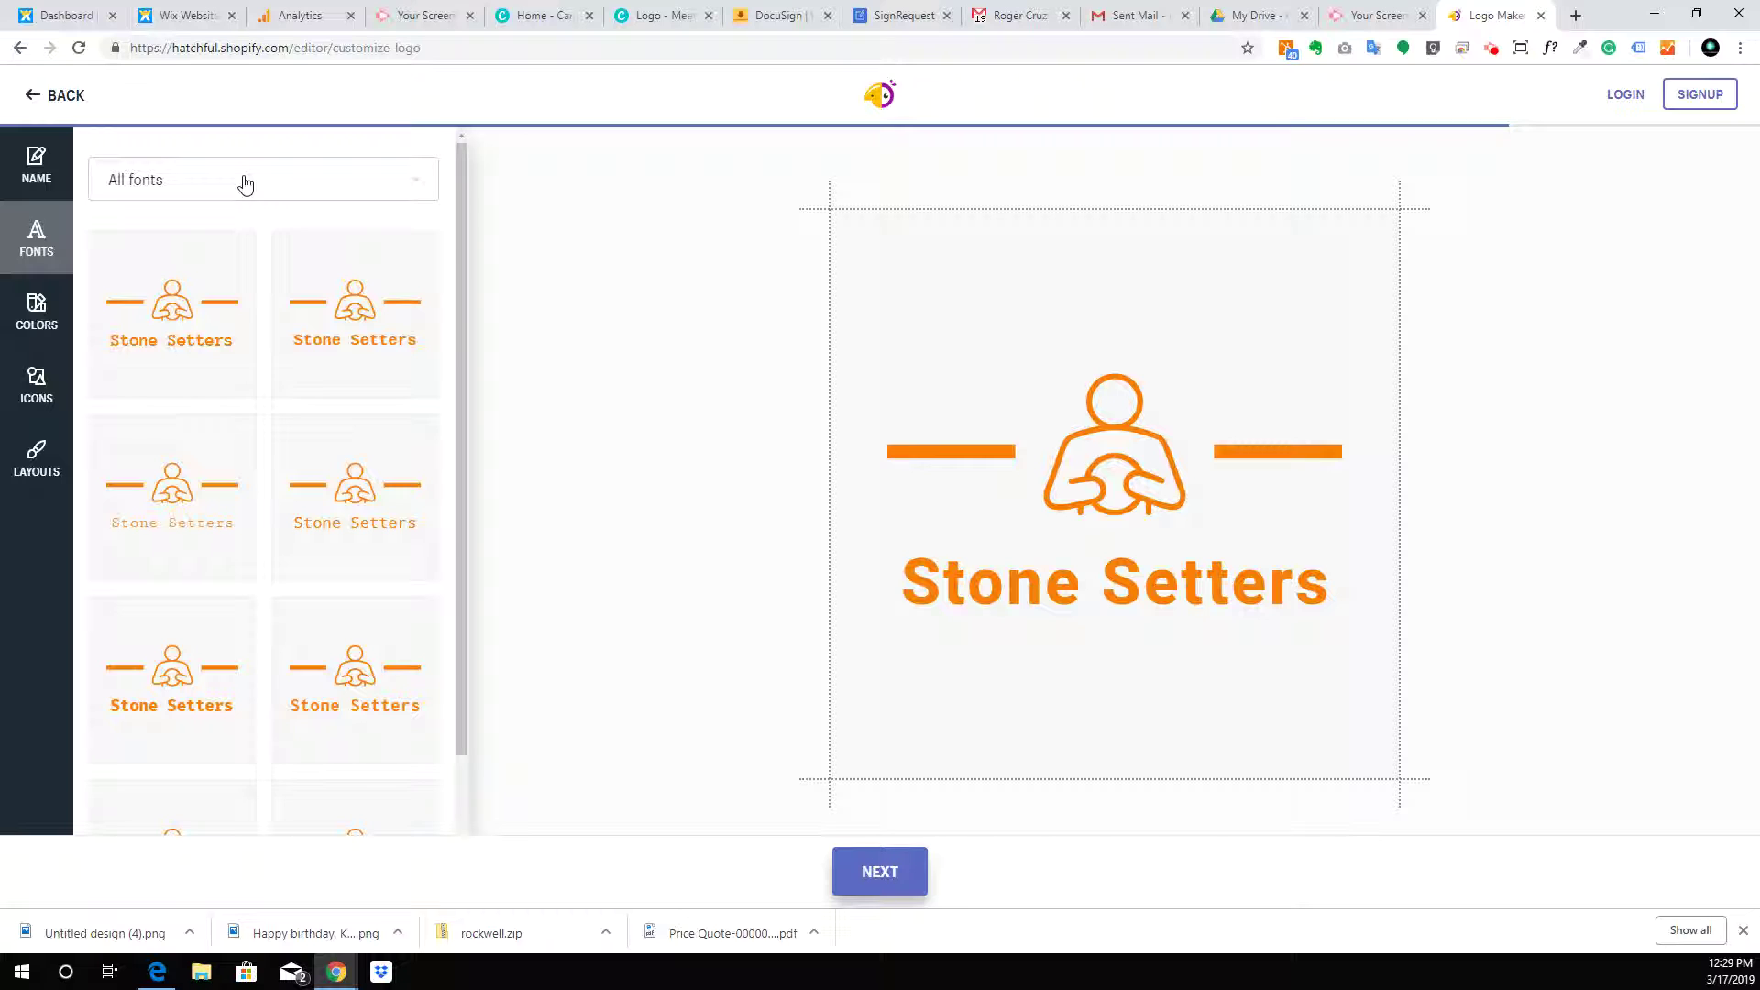
{"action": "left_click", "coordinate": [245, 183]}
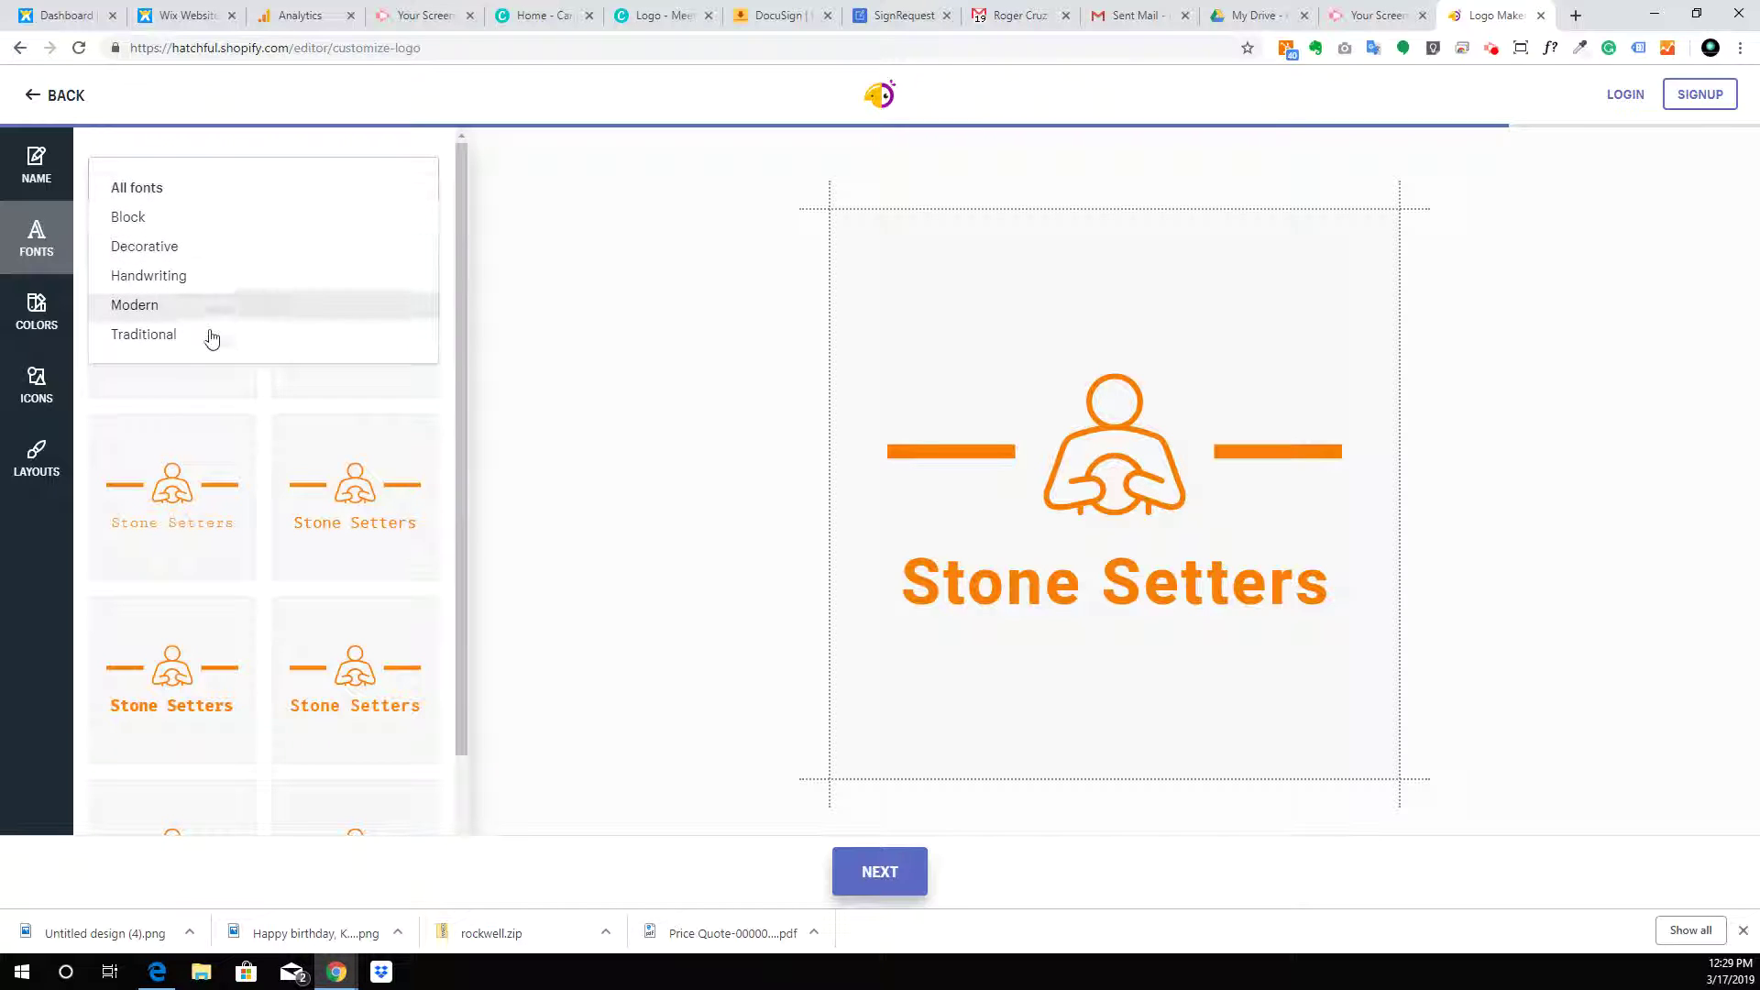
{"action": "left_click", "coordinate": [250, 188]}
{"action": "scroll", "coordinate": [244, 506], "scroll_direction": "down", "scroll_amount": 5}
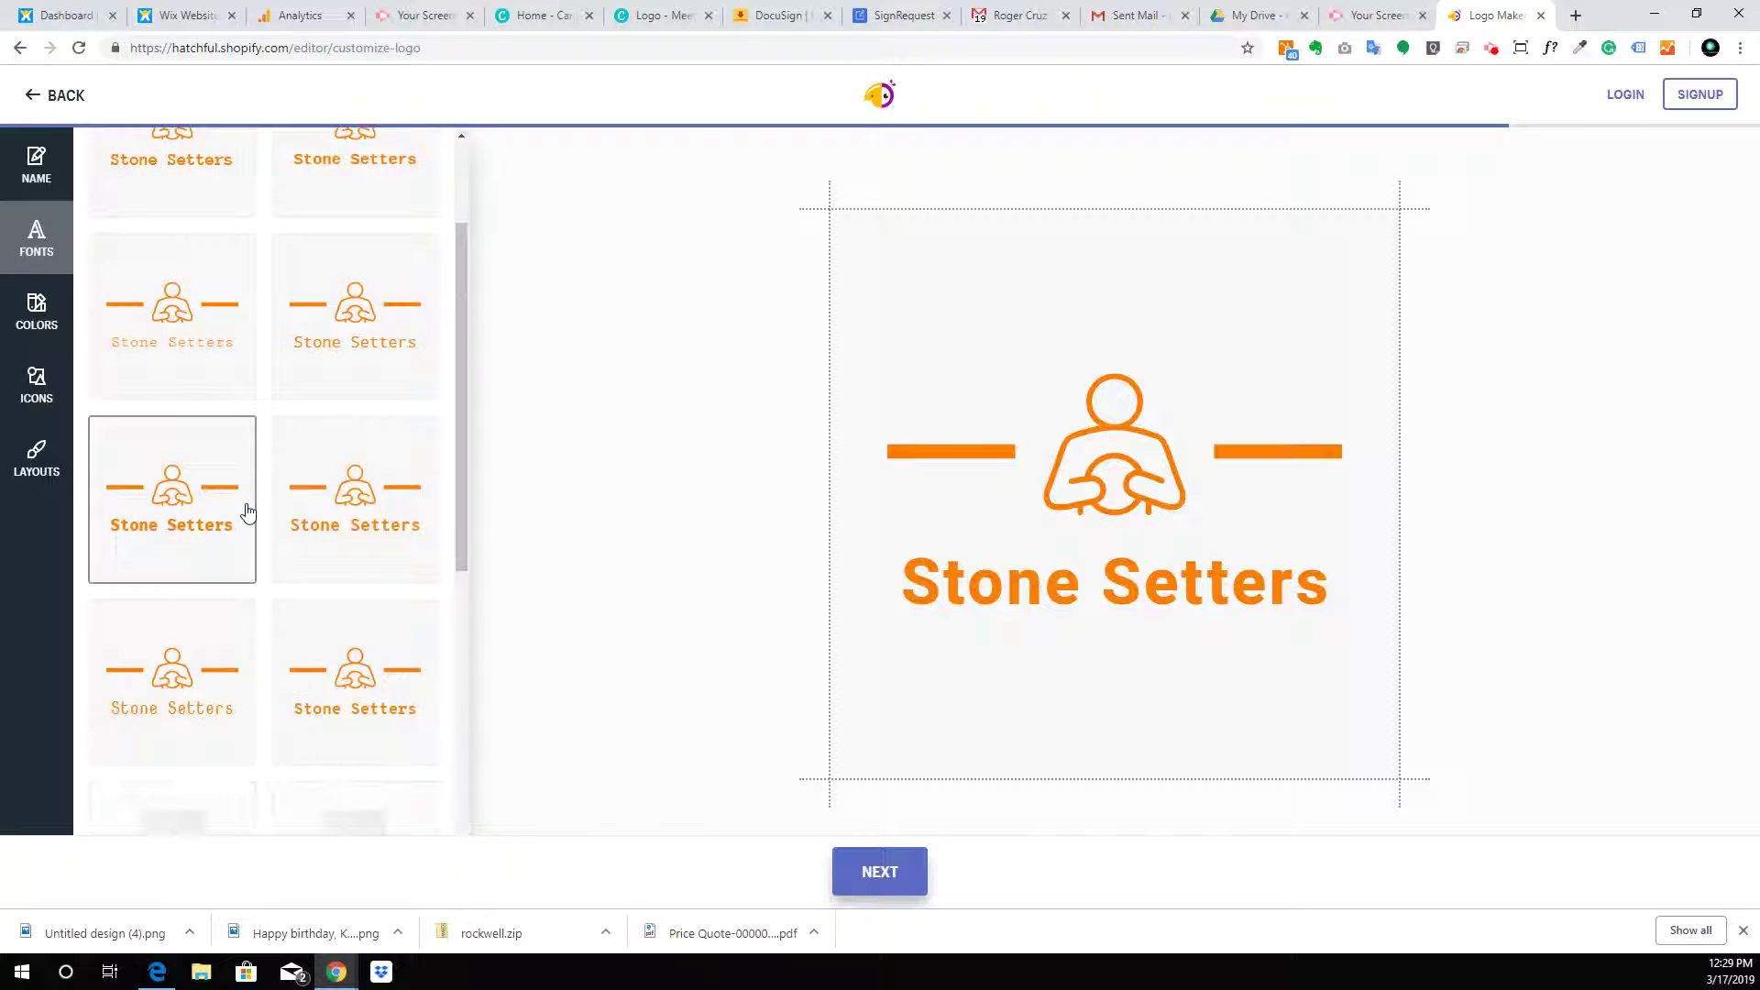
{"action": "scroll", "coordinate": [236, 519], "scroll_direction": "down", "scroll_amount": 3}
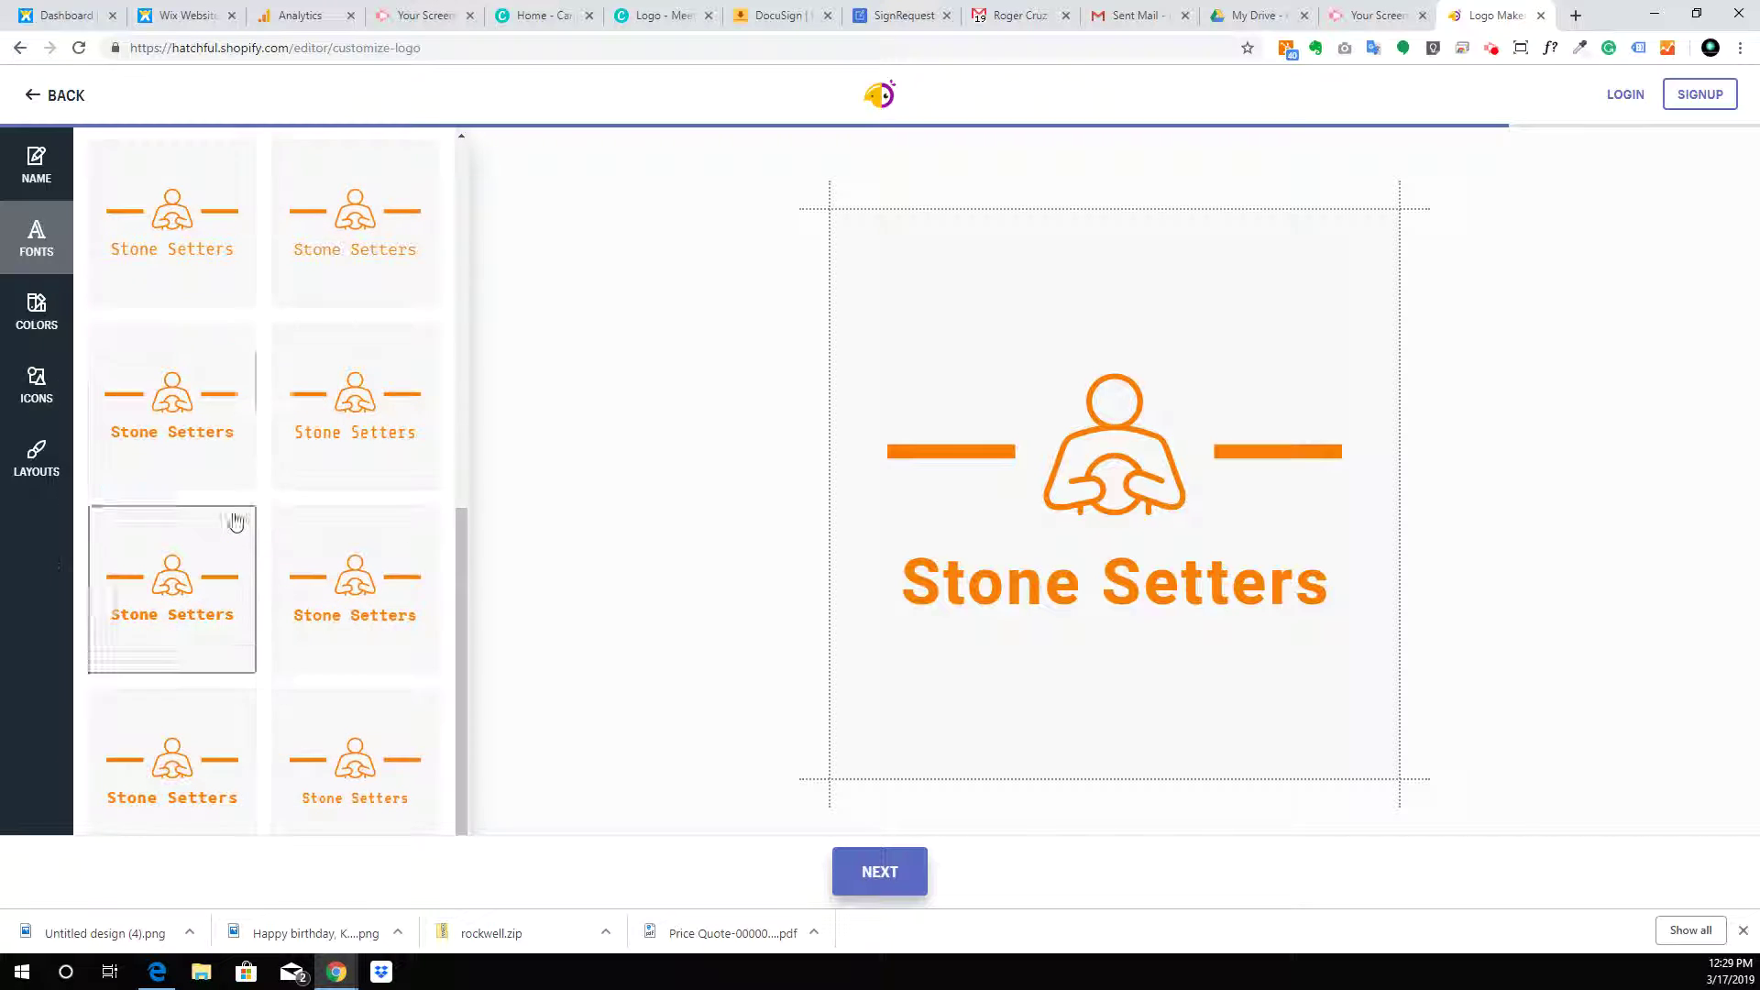
{"action": "scroll", "coordinate": [233, 514], "scroll_direction": "down", "scroll_amount": 1}
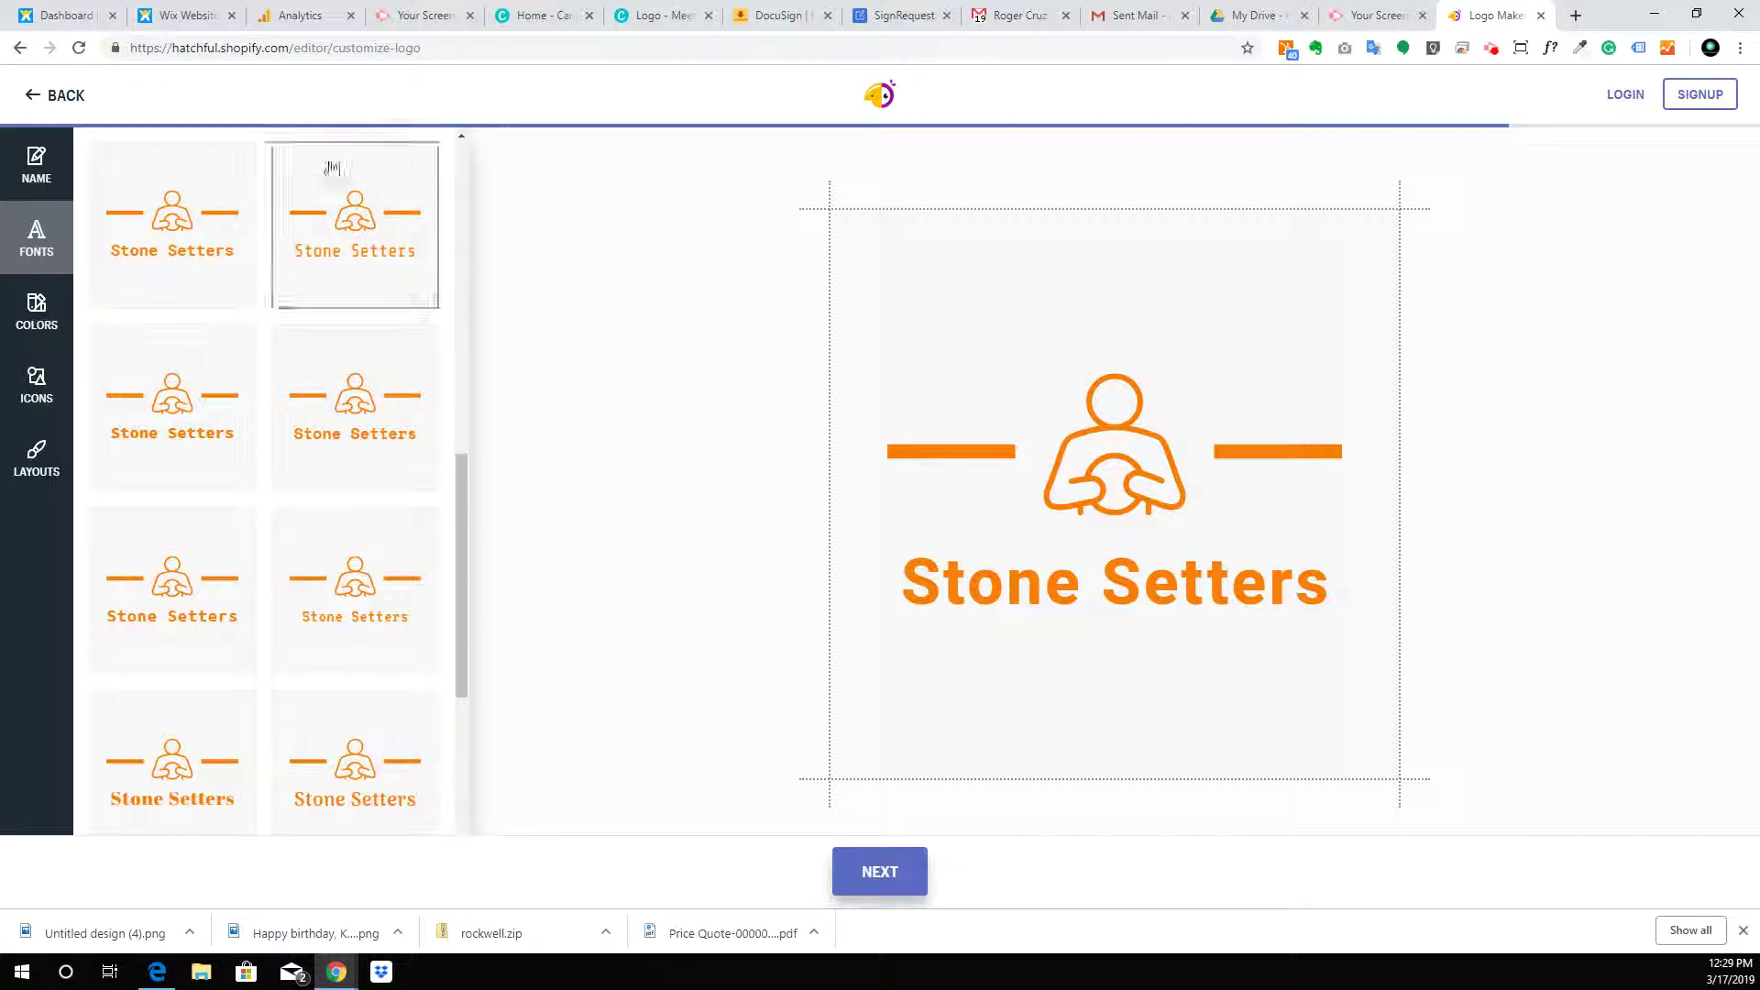
Load the Stone Setters website in a new browser tab, then return to the logo editor
{"action": "left_click", "coordinate": [1575, 16]}
{"action": "type", "text": "stone"}
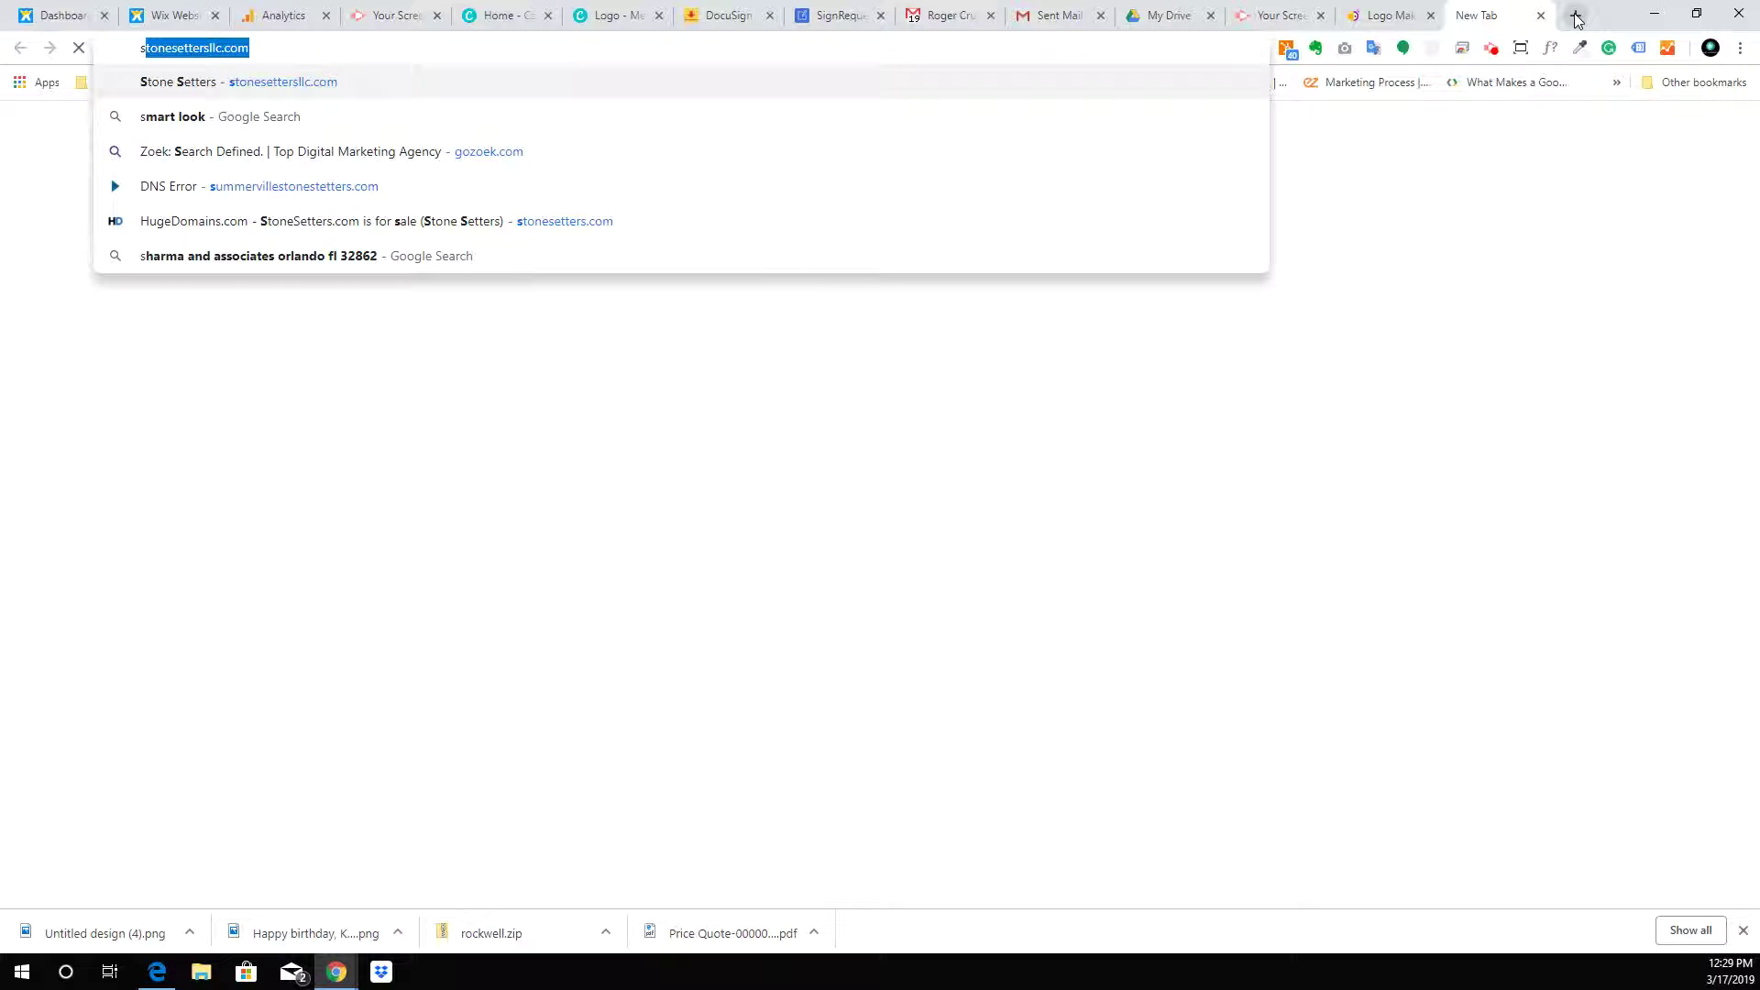
{"action": "key", "text": "Return"}
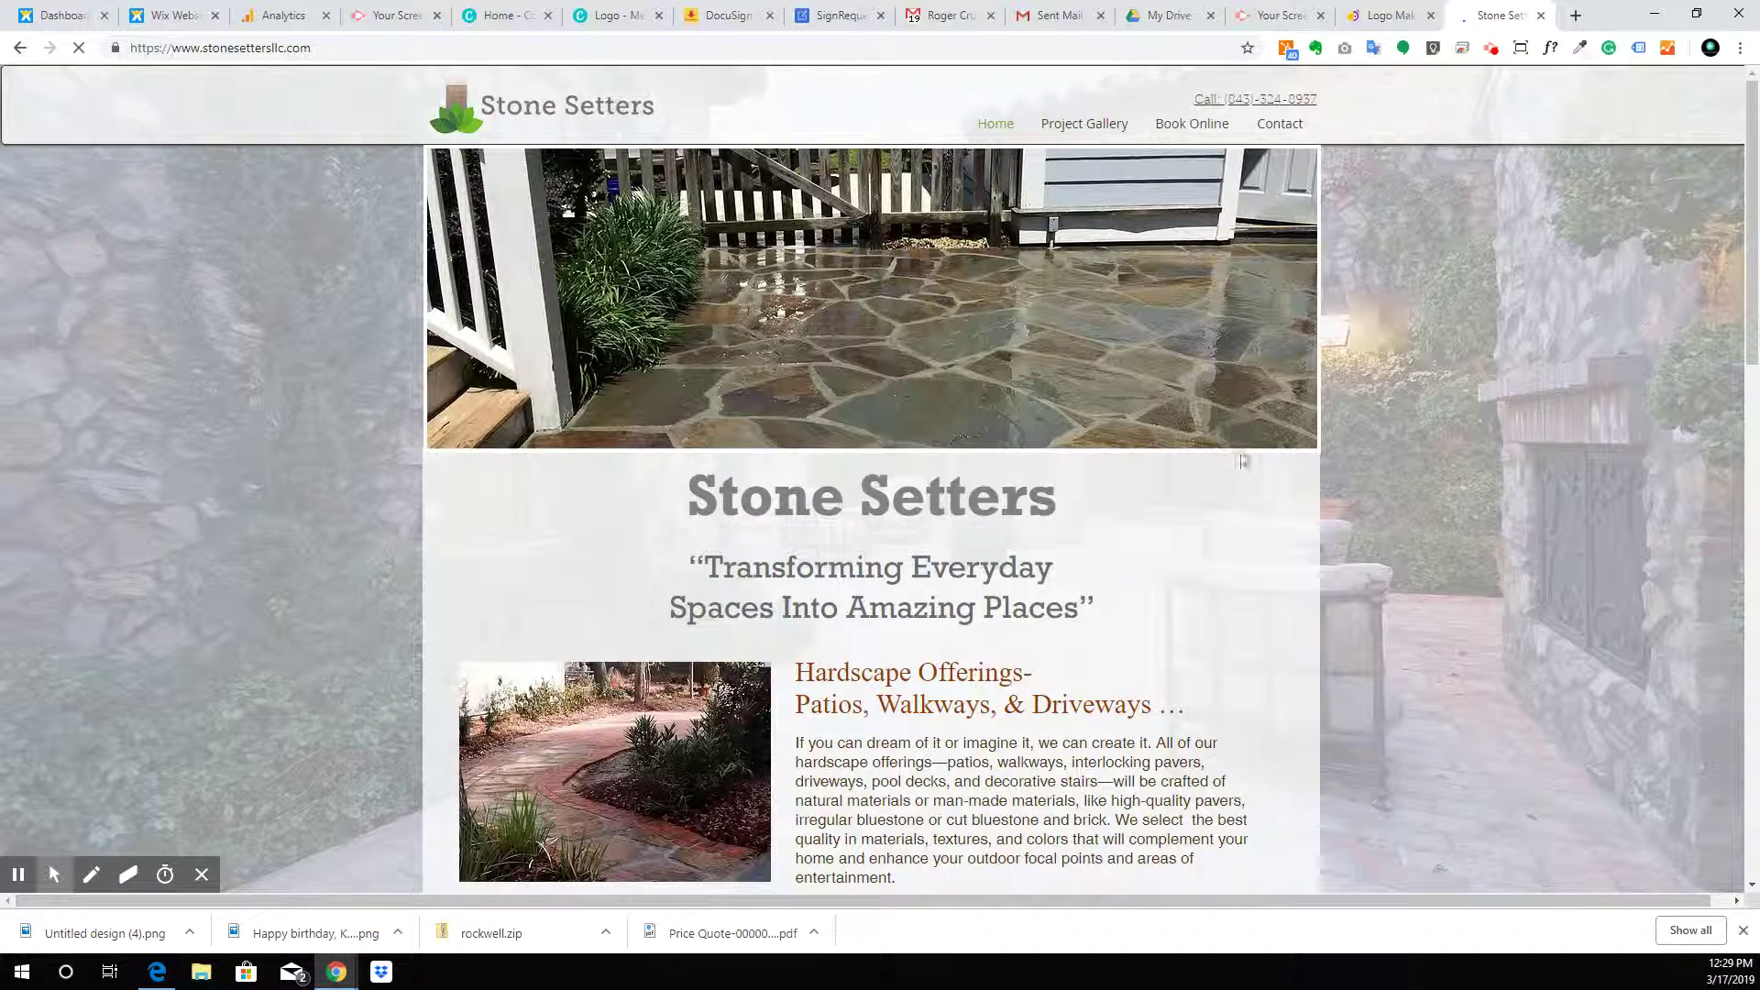
{"action": "left_click", "coordinate": [1375, 13]}
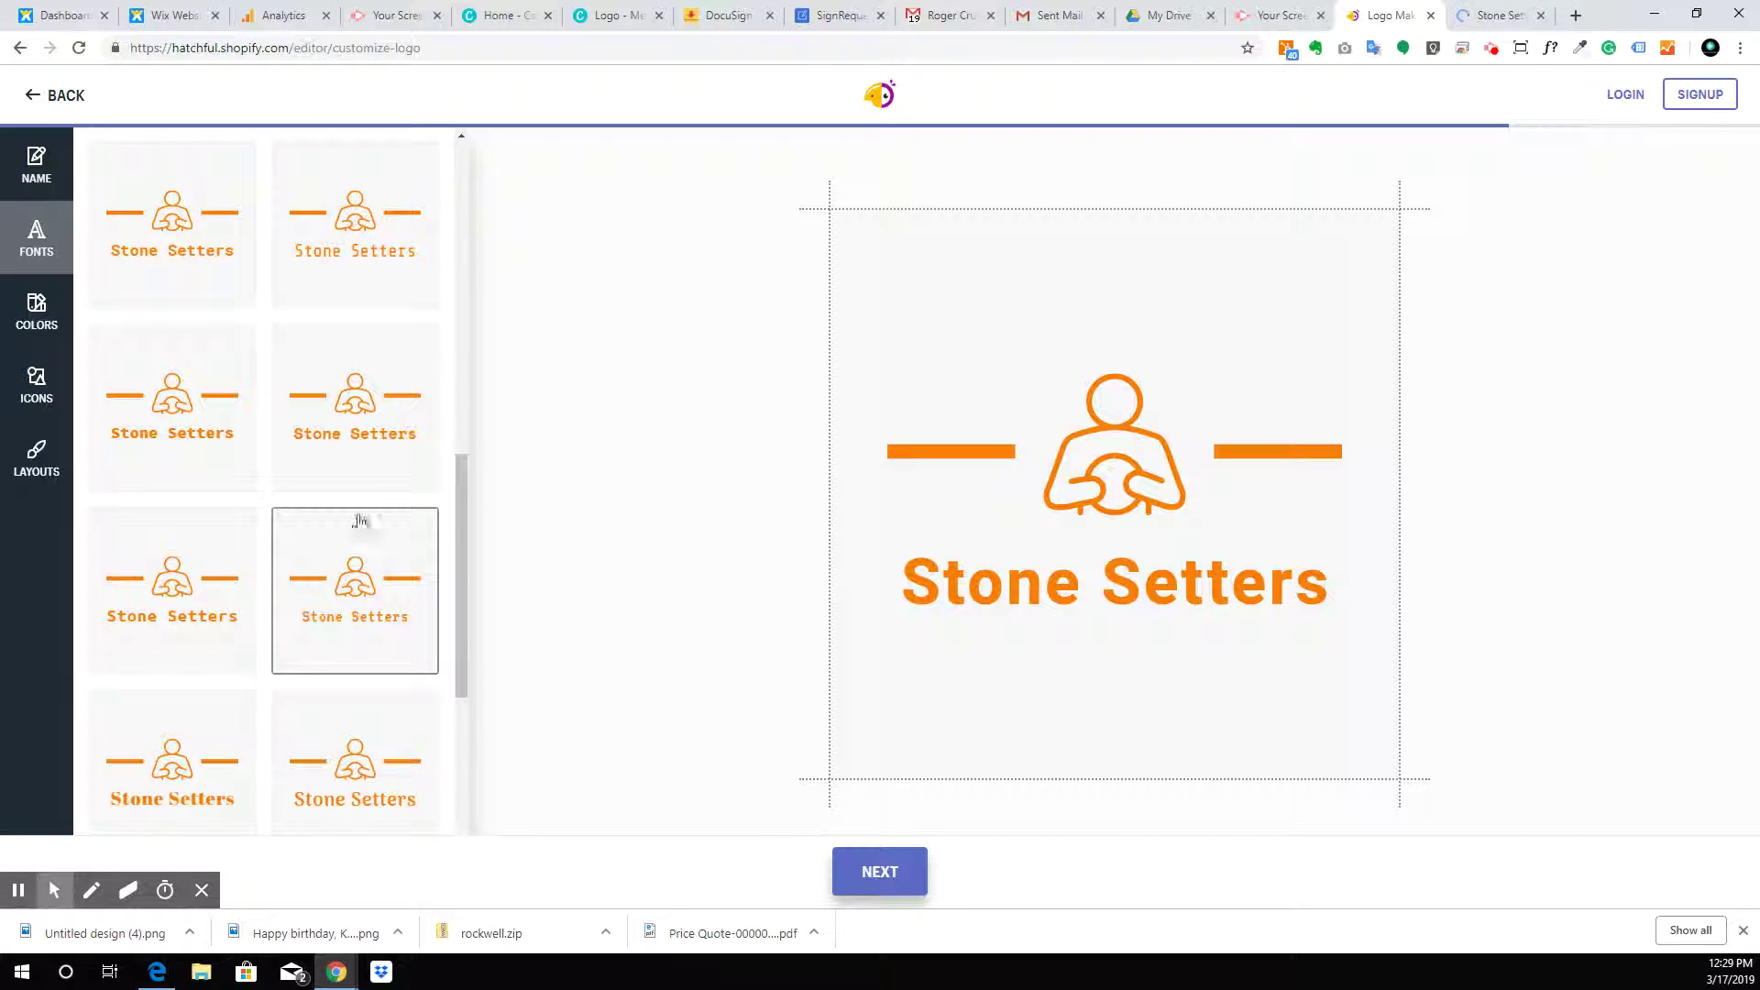
Try a serif and a striped font, then settle on a thin light typeface for the name
{"action": "scroll", "coordinate": [205, 476], "scroll_direction": "down", "scroll_amount": 2}
{"action": "left_click", "coordinate": [196, 605]}
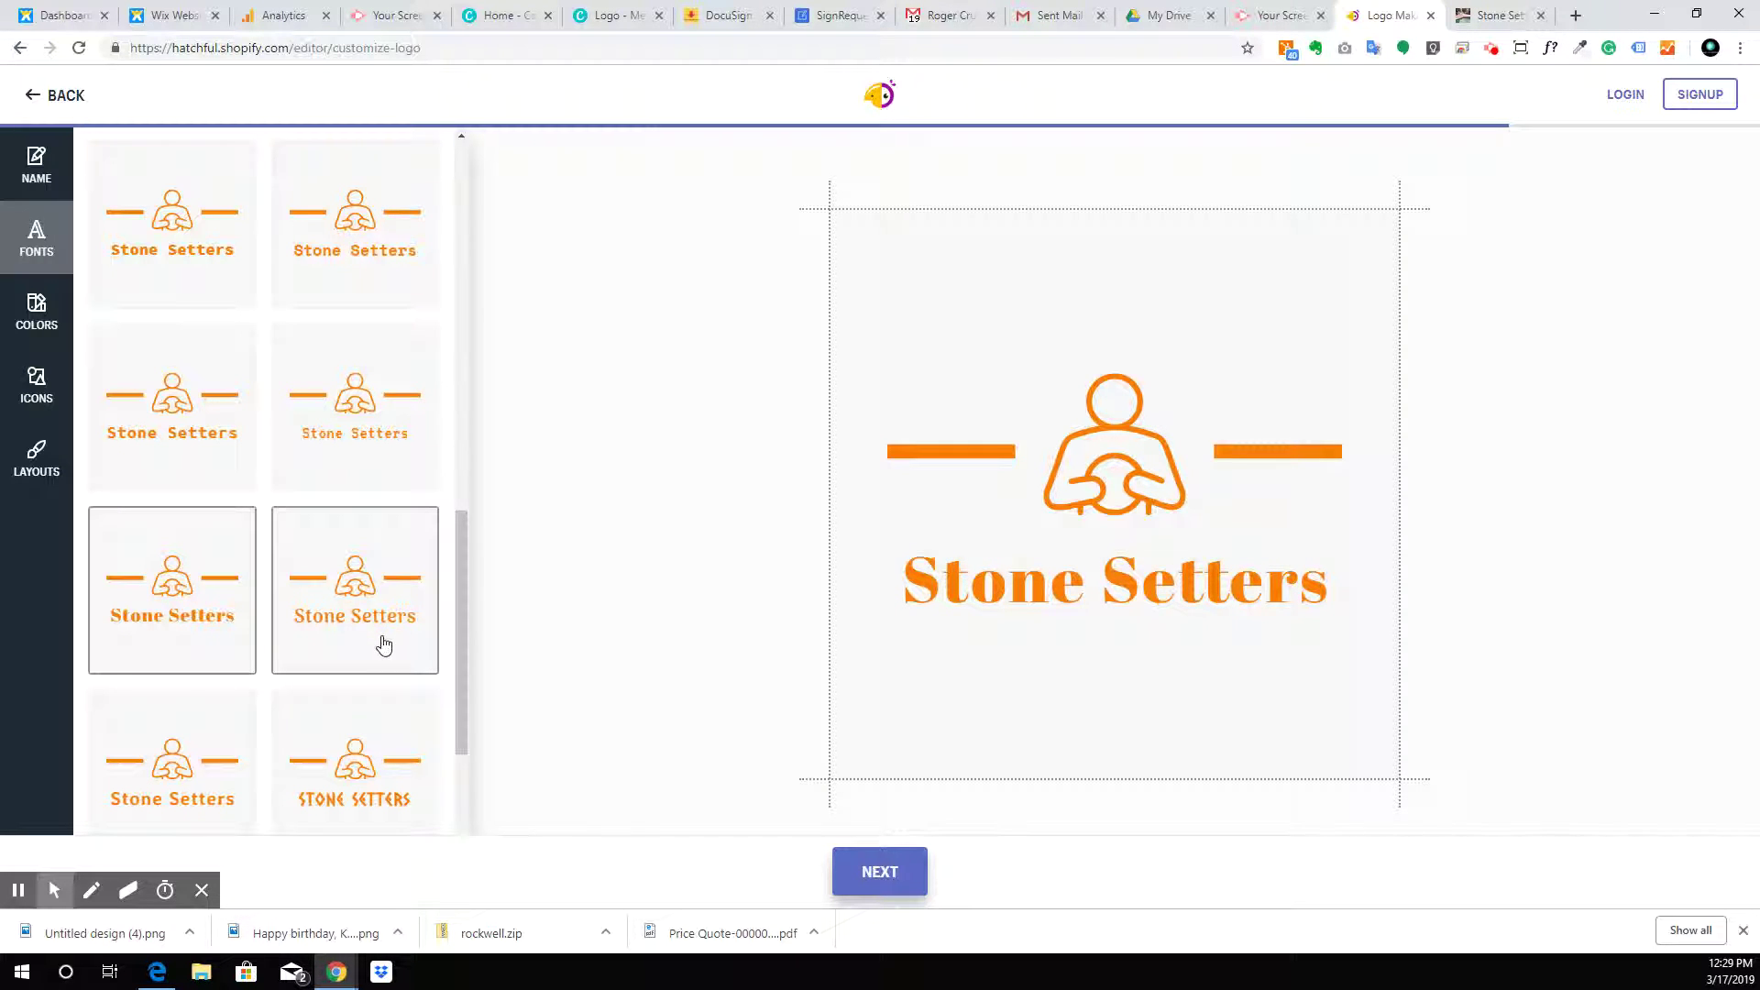
{"action": "scroll", "coordinate": [384, 645], "scroll_direction": "down", "scroll_amount": 3}
{"action": "scroll", "coordinate": [384, 645], "scroll_direction": "down", "scroll_amount": 2}
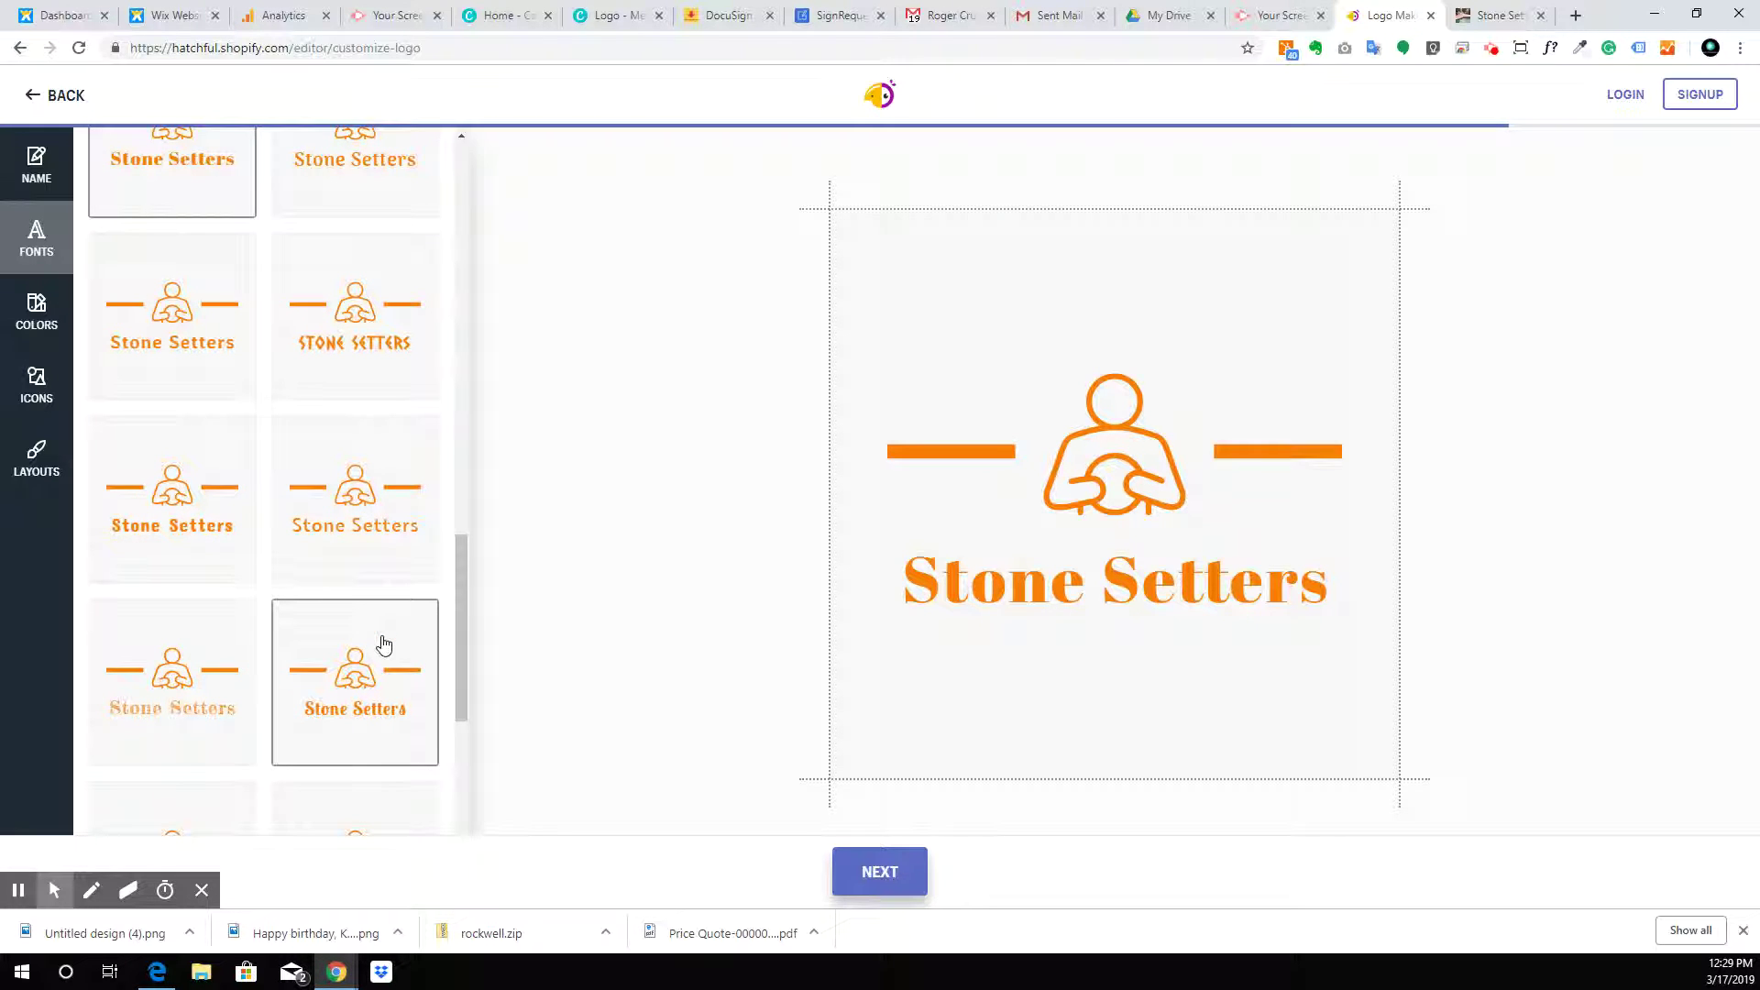
{"action": "scroll", "coordinate": [356, 716], "scroll_direction": "down", "scroll_amount": 1}
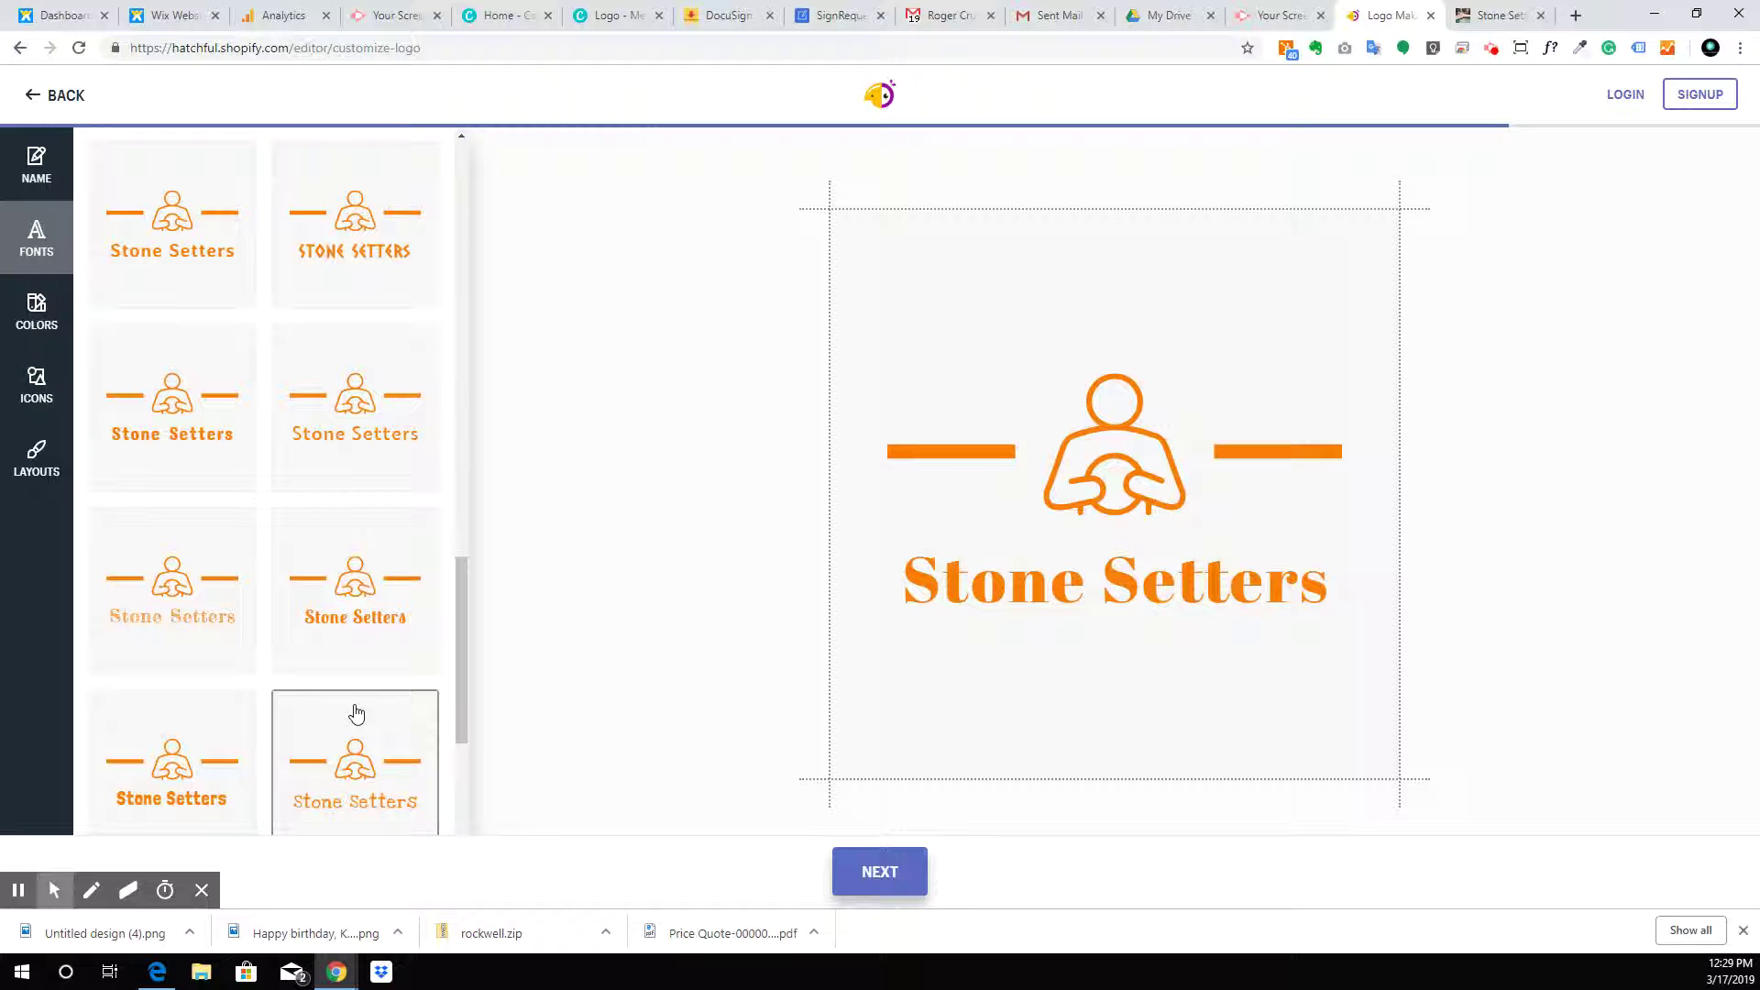
{"action": "scroll", "coordinate": [356, 703], "scroll_direction": "down", "scroll_amount": 1}
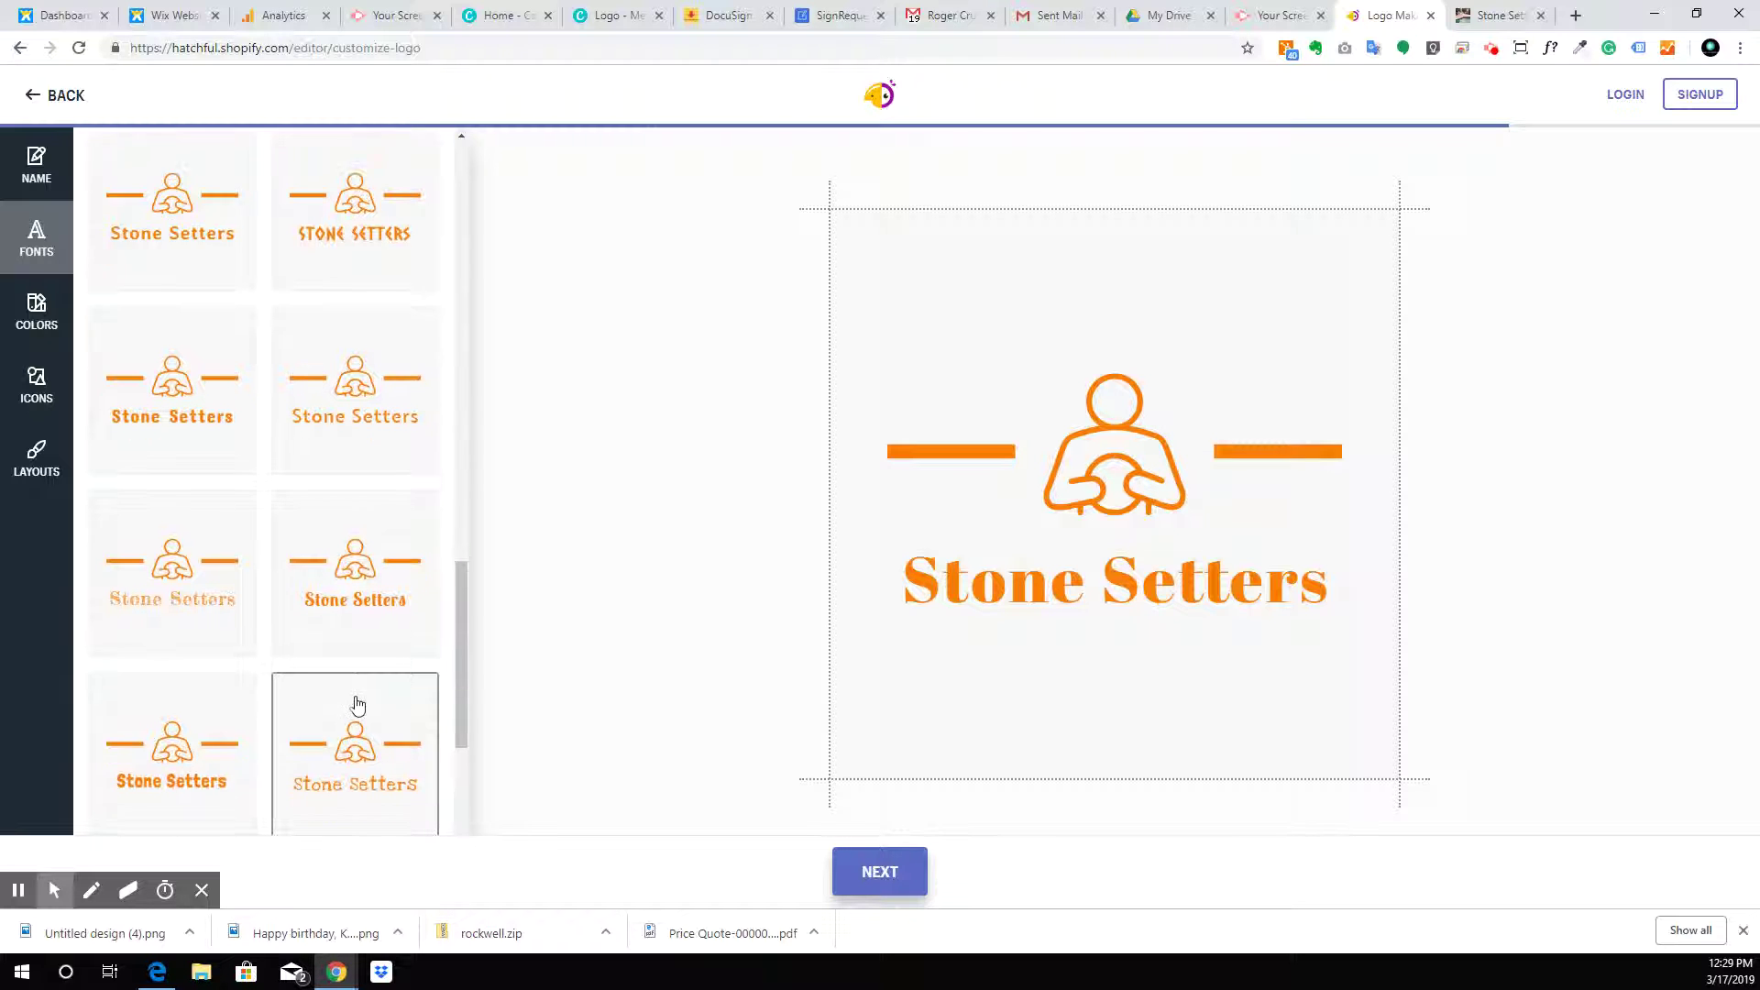
{"action": "left_click", "coordinate": [371, 795]}
{"action": "left_click", "coordinate": [212, 760]}
{"action": "scroll", "coordinate": [345, 596], "scroll_direction": "down", "scroll_amount": 3}
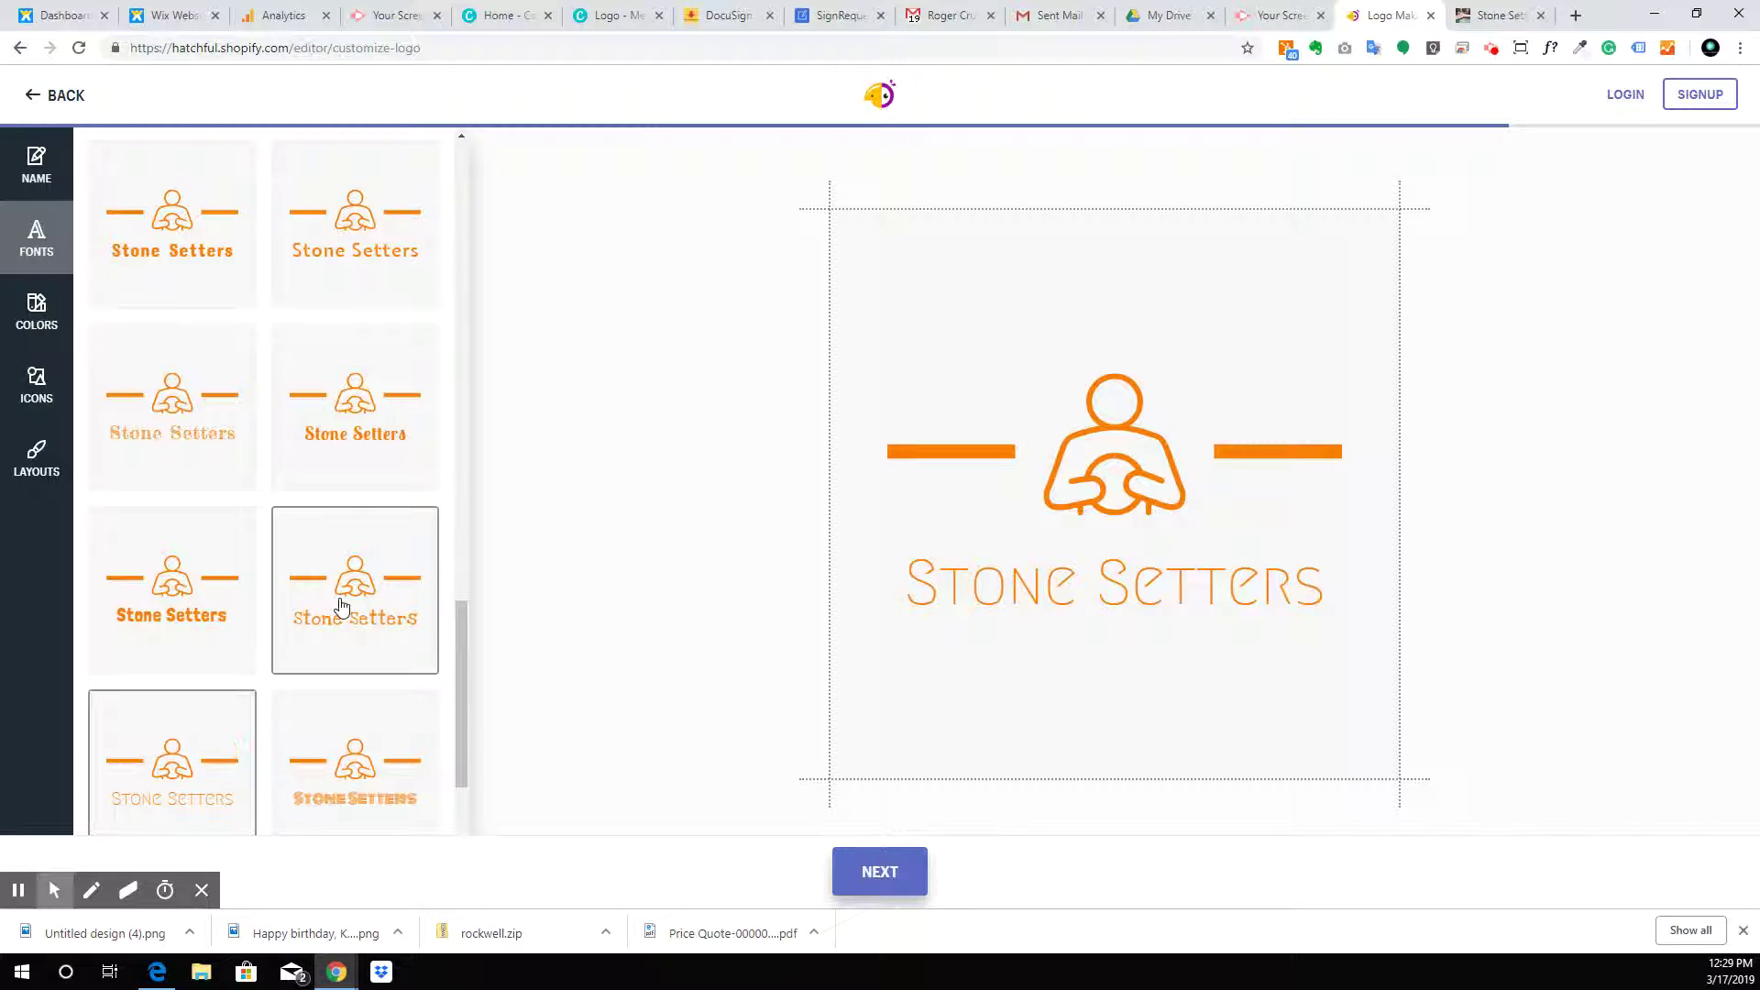
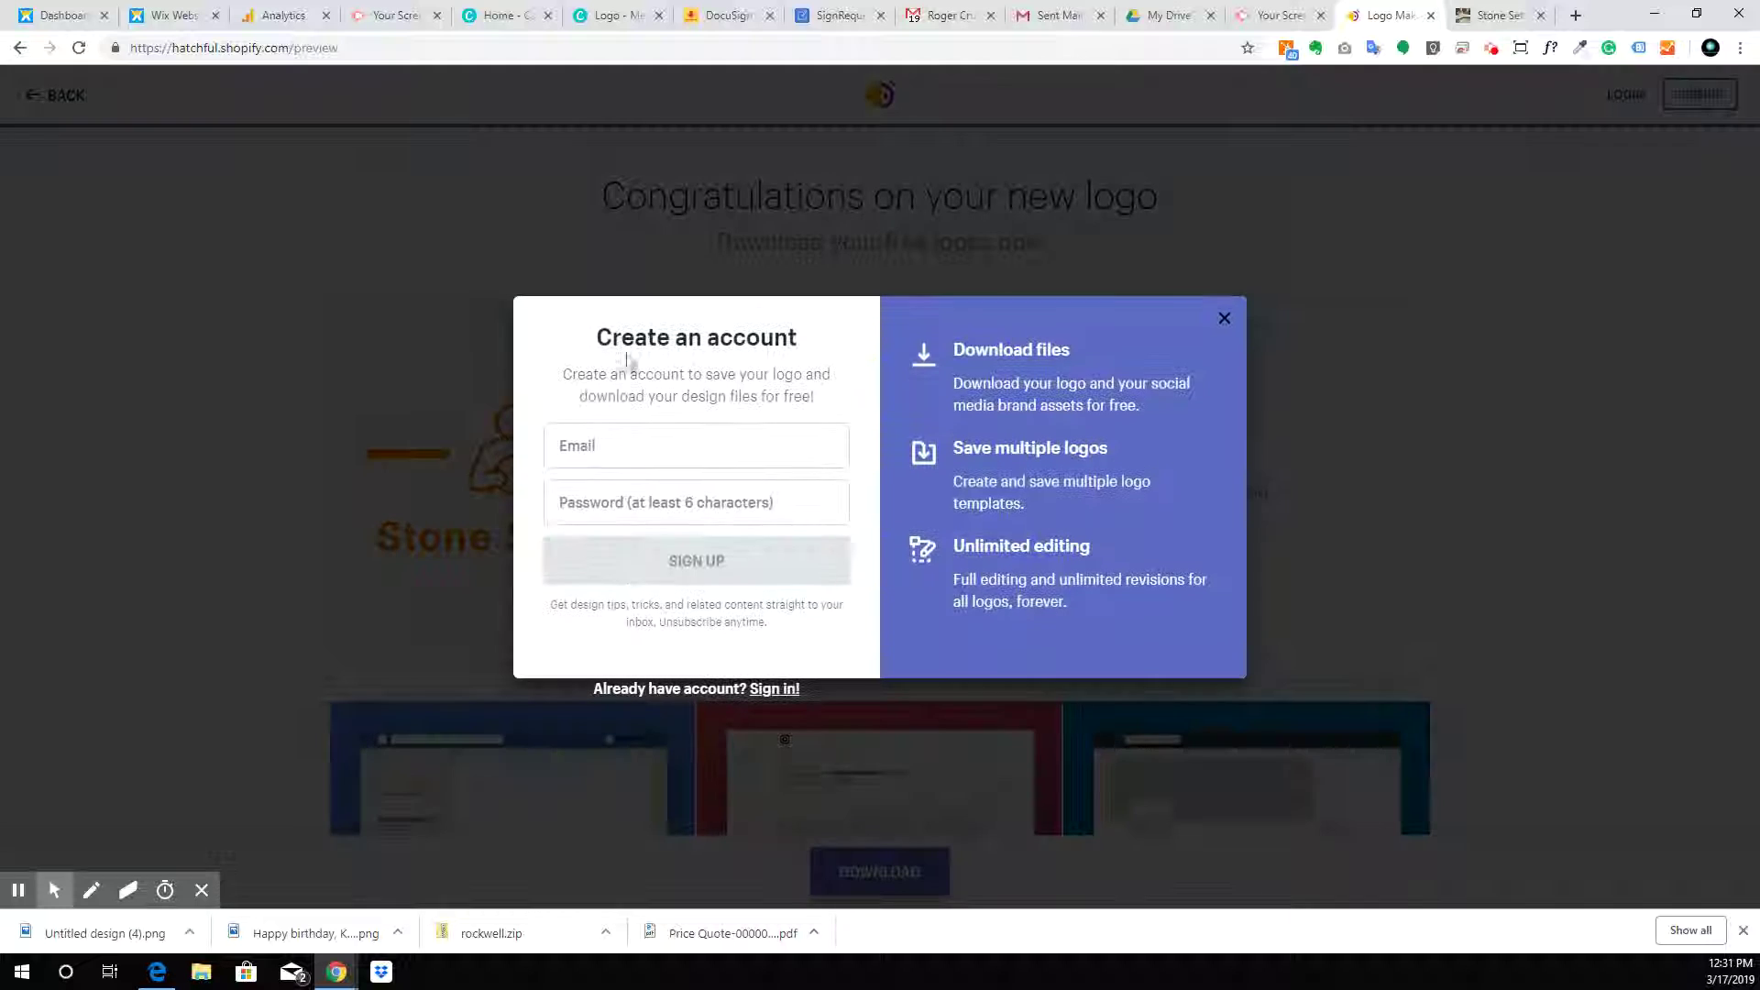
Sign up for a Hatchful account with an e-mail address and password
{"action": "left_click", "coordinate": [684, 445]}
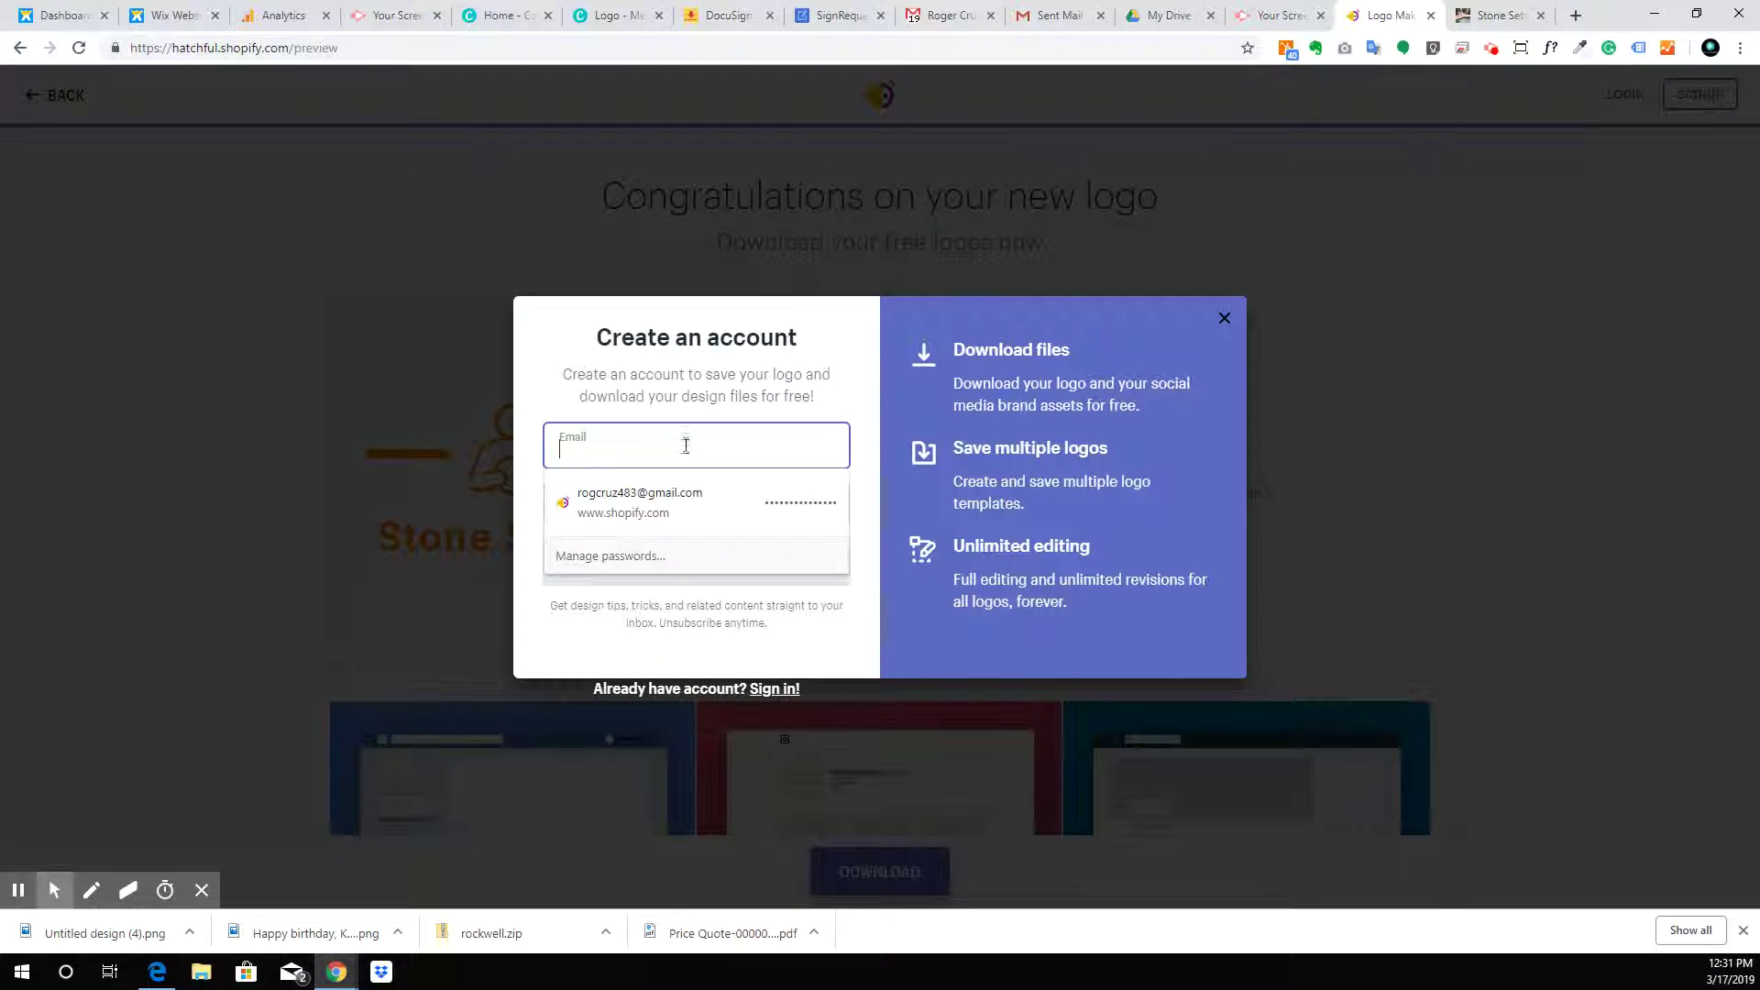
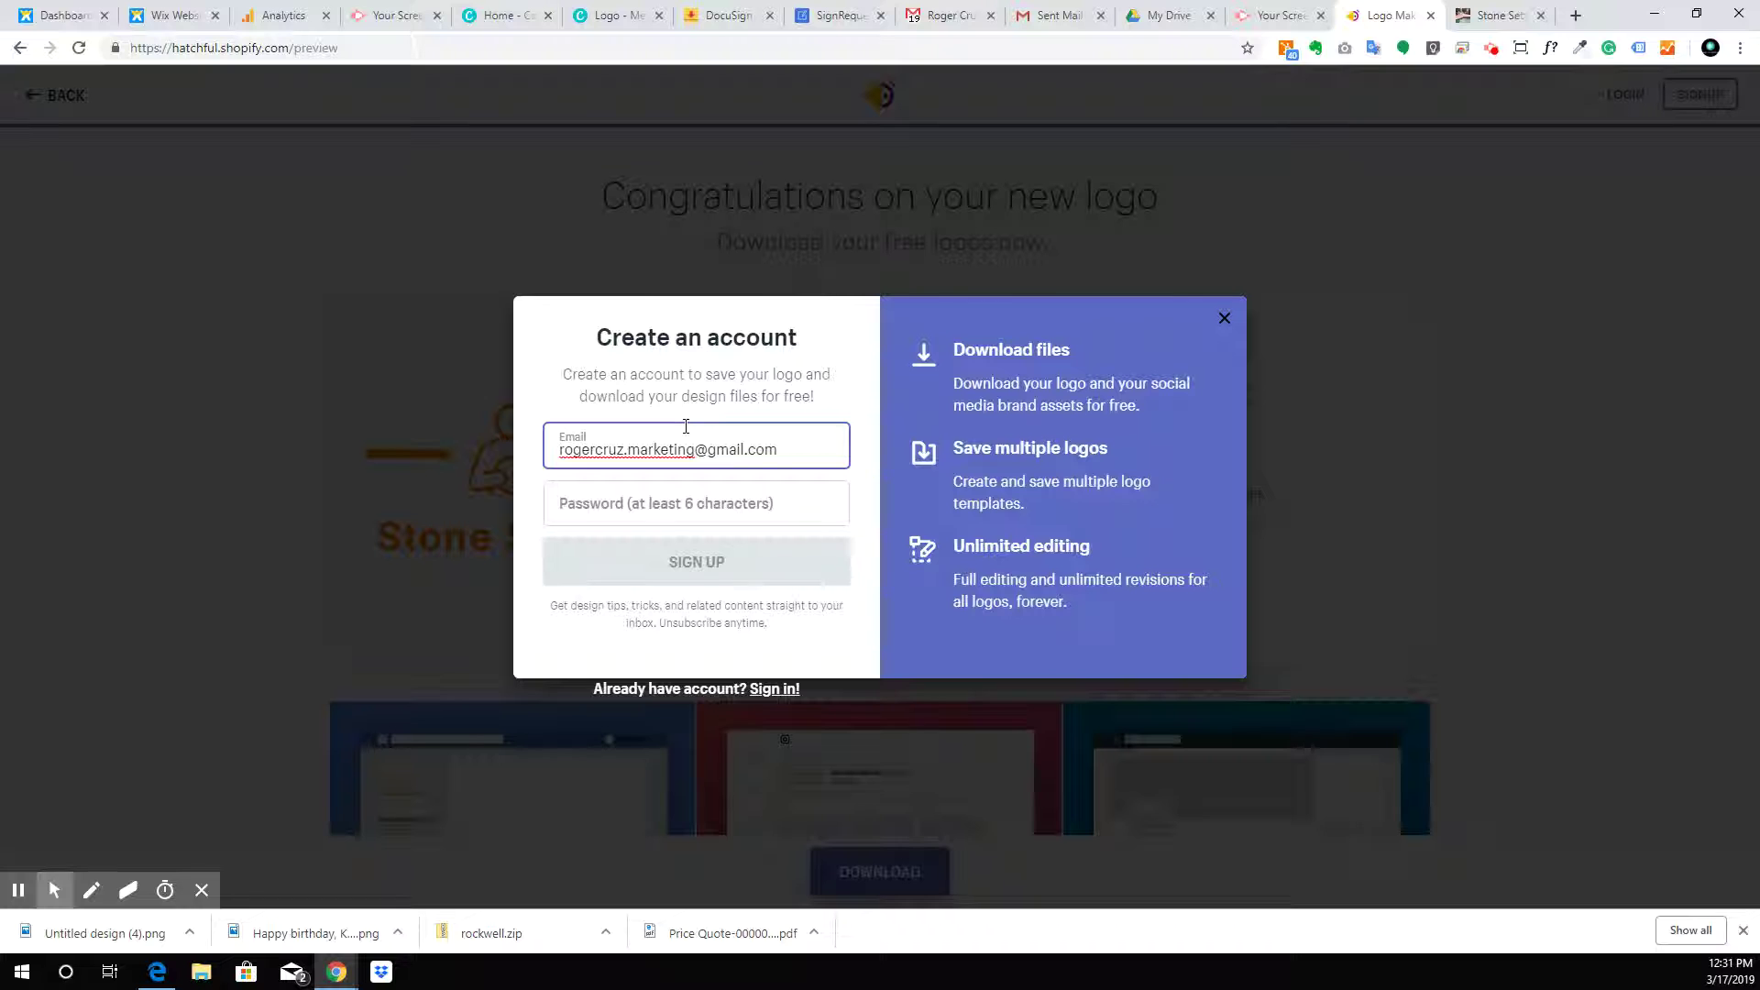
{"action": "key", "text": "Tab"}
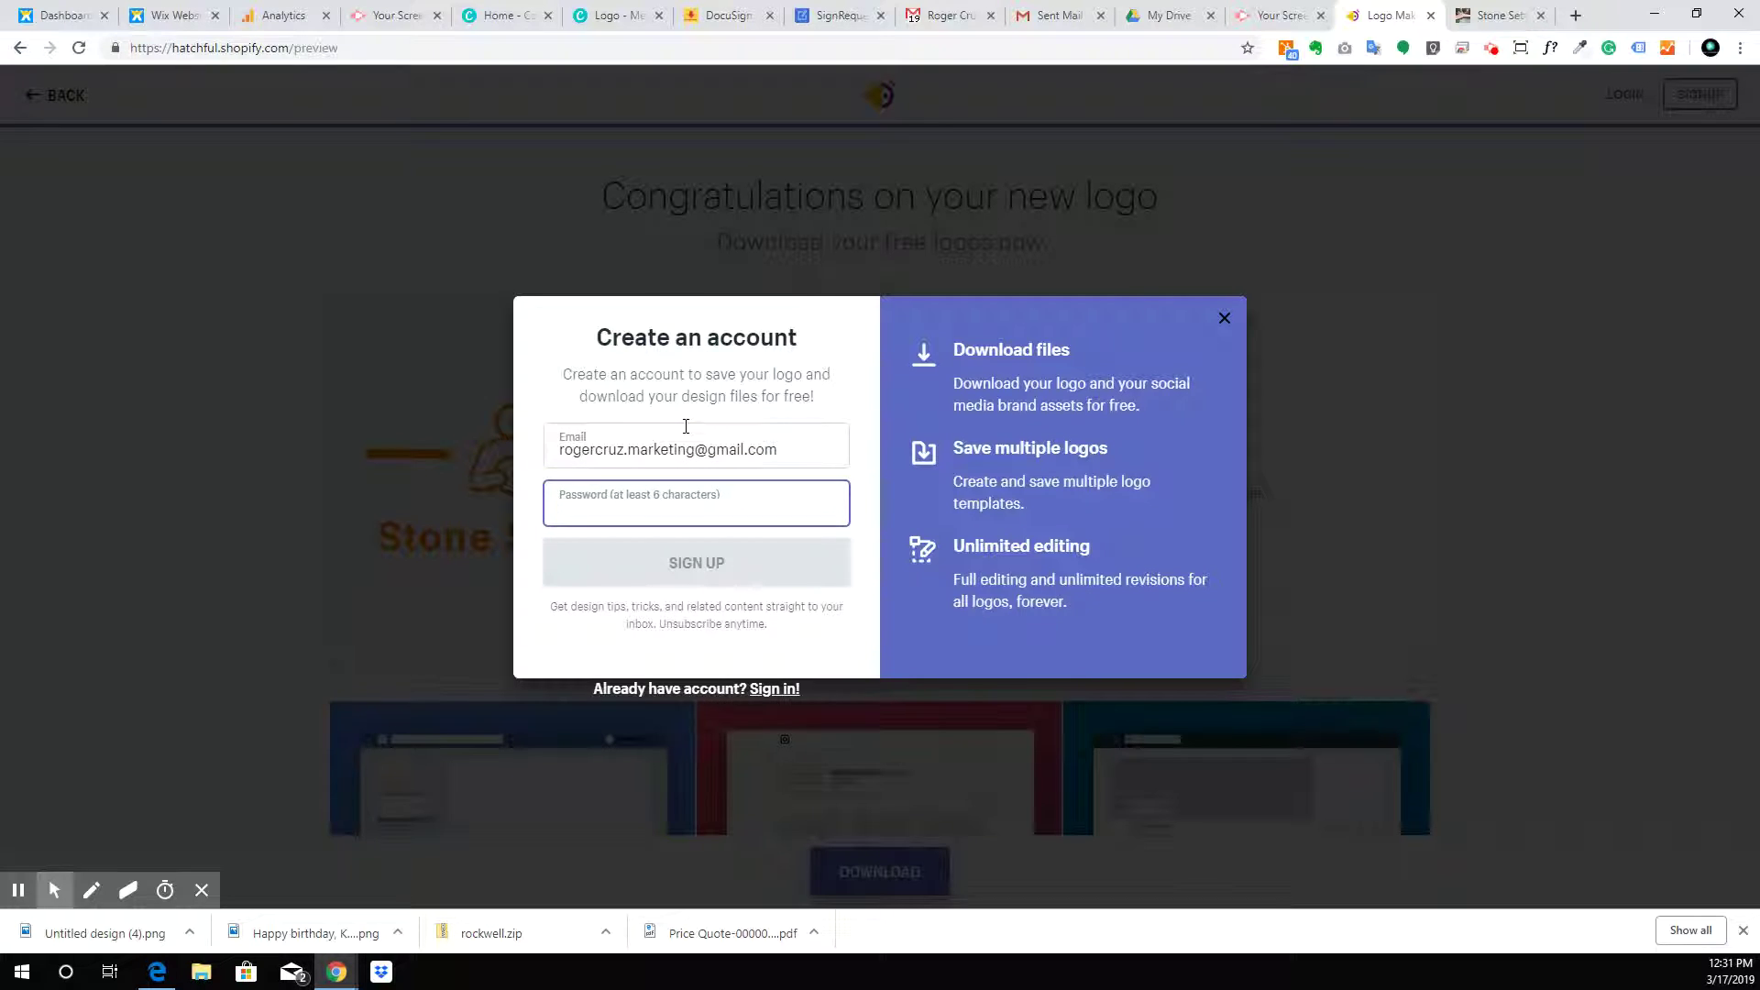
{"action": "type", "text": "••••••••"}
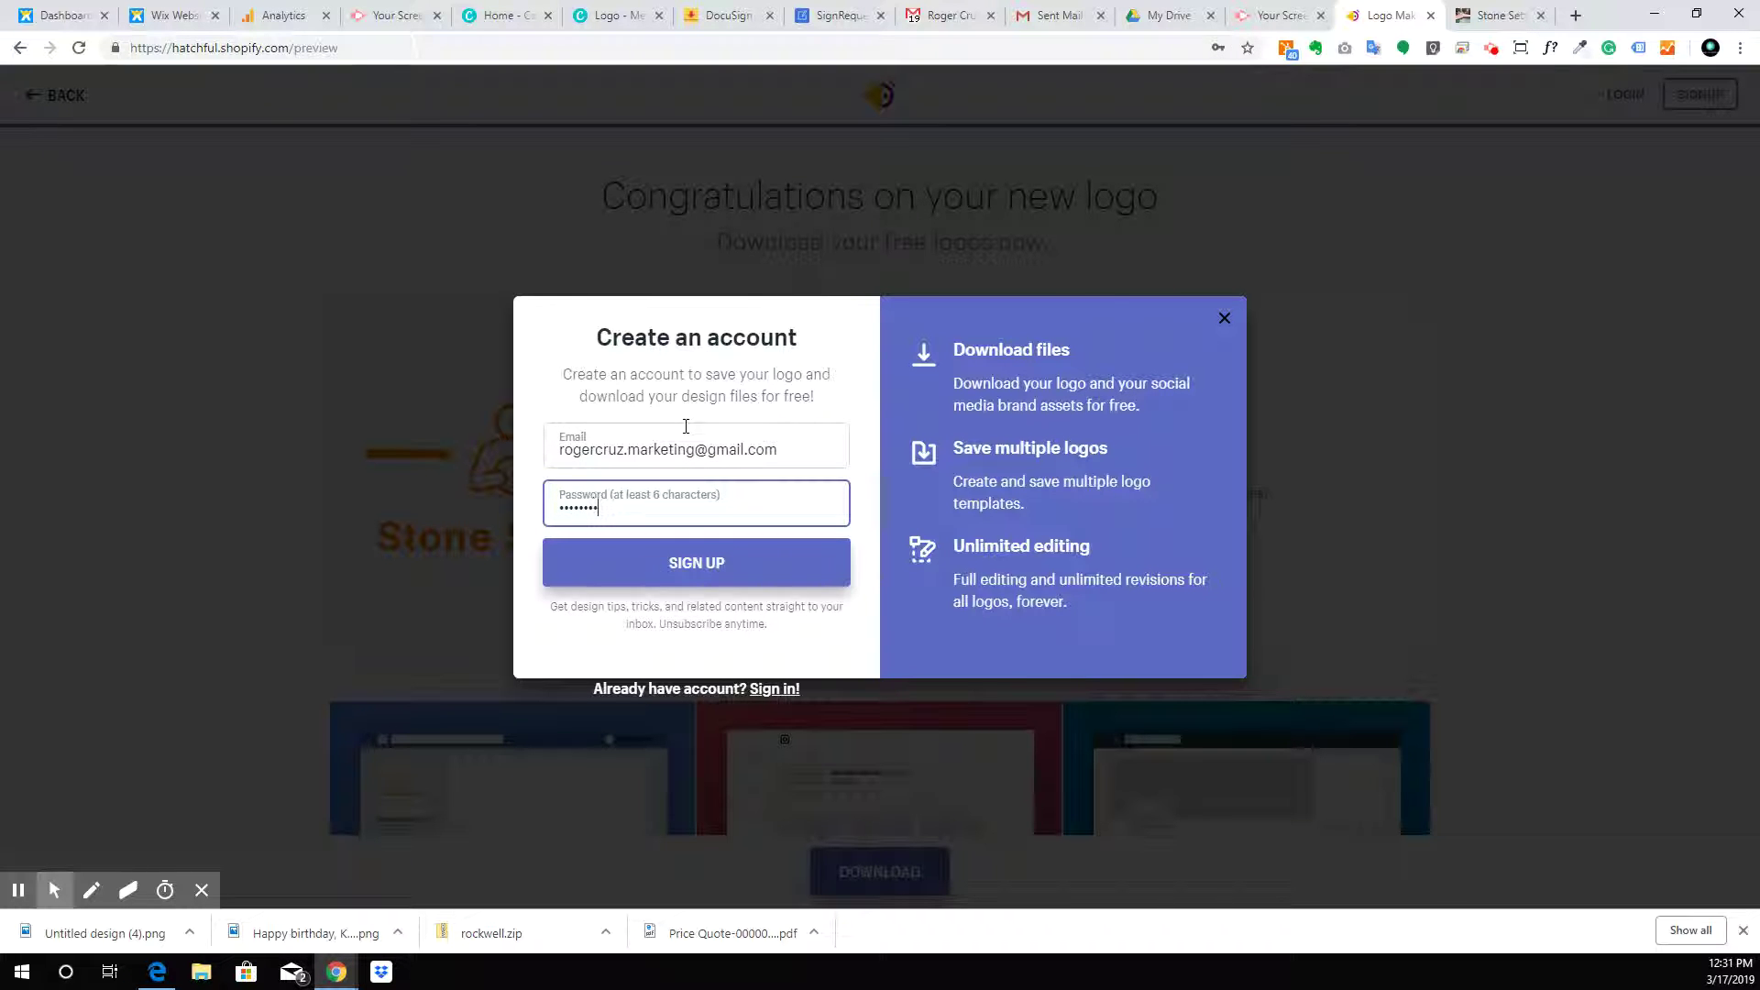
{"action": "key", "text": "Return"}
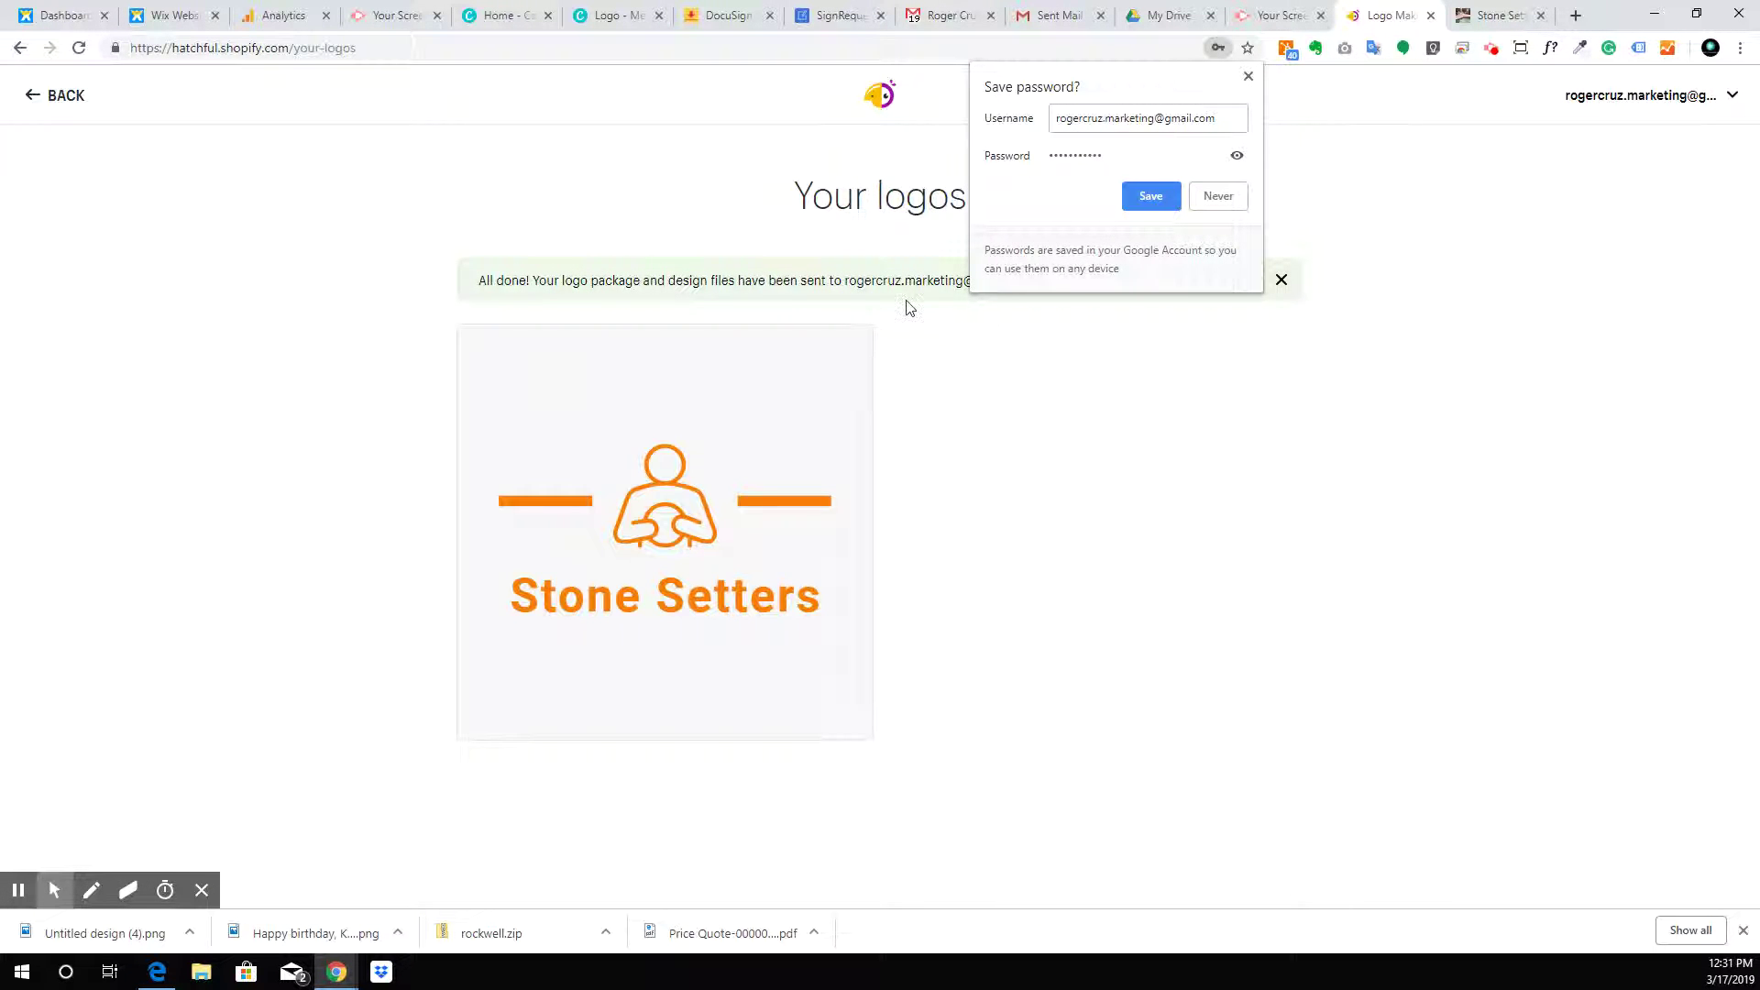
Let Chrome save the new Hatchful password, then go to the Gmail tab
{"action": "left_click", "coordinate": [1151, 196]}
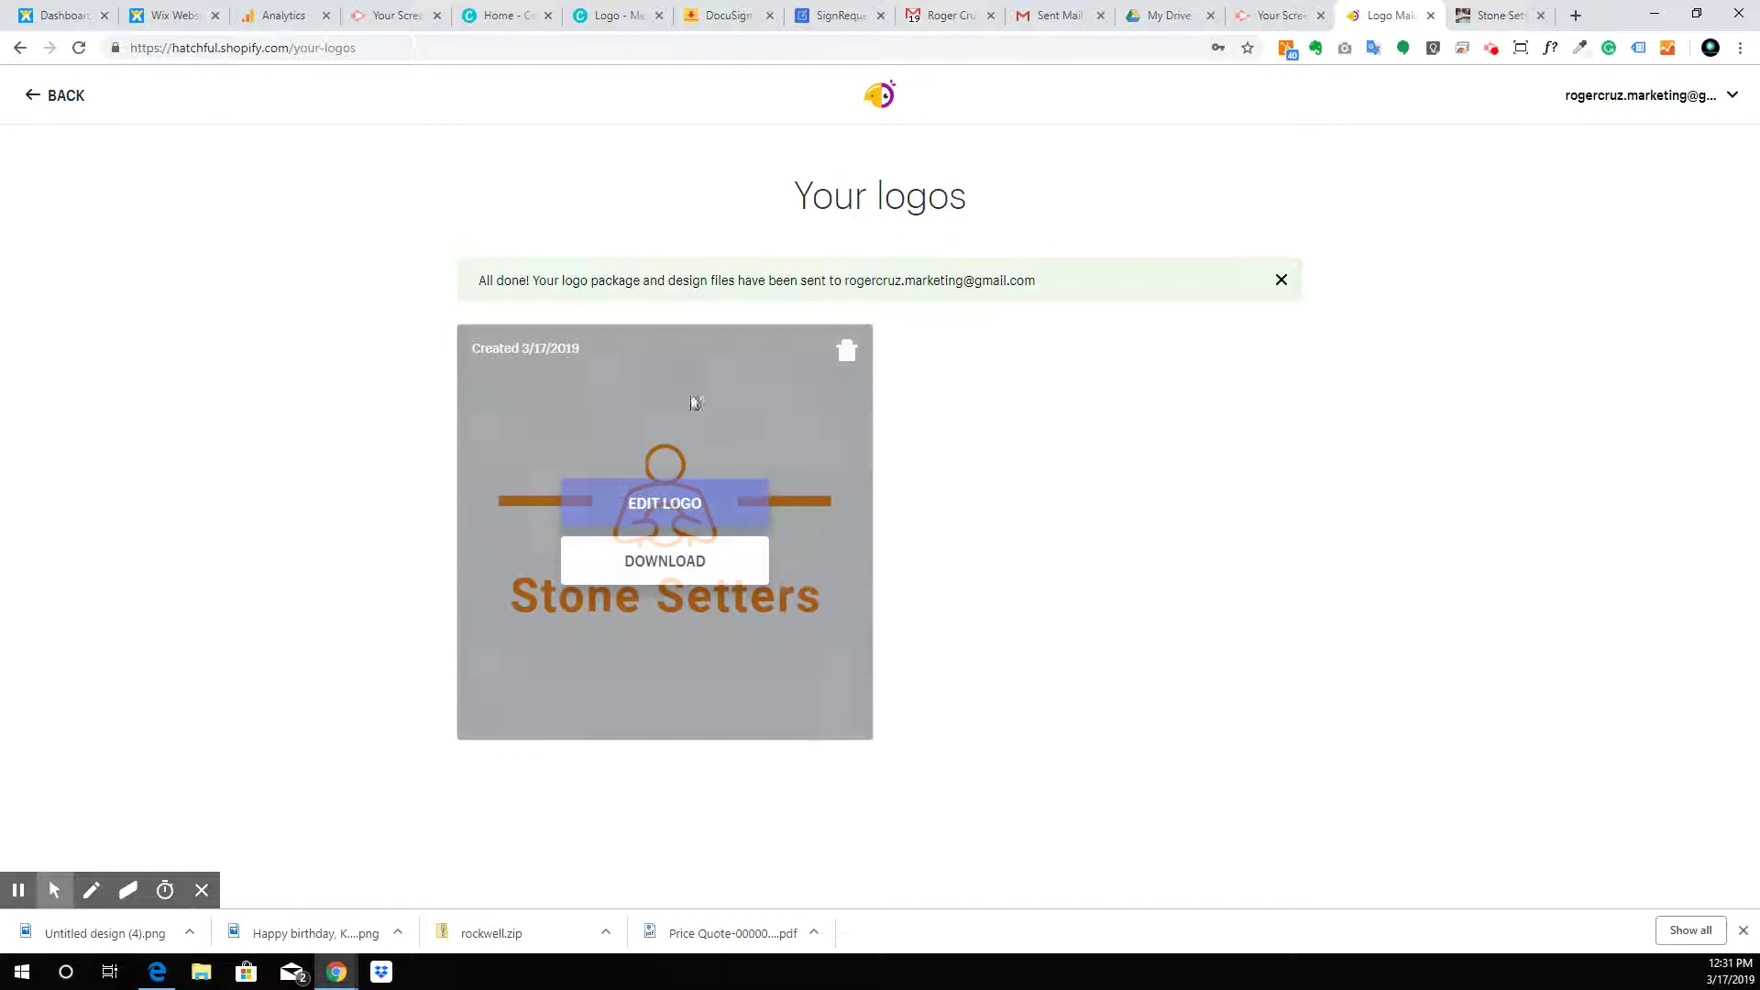
{"action": "mouse_move", "coordinate": [665, 522]}
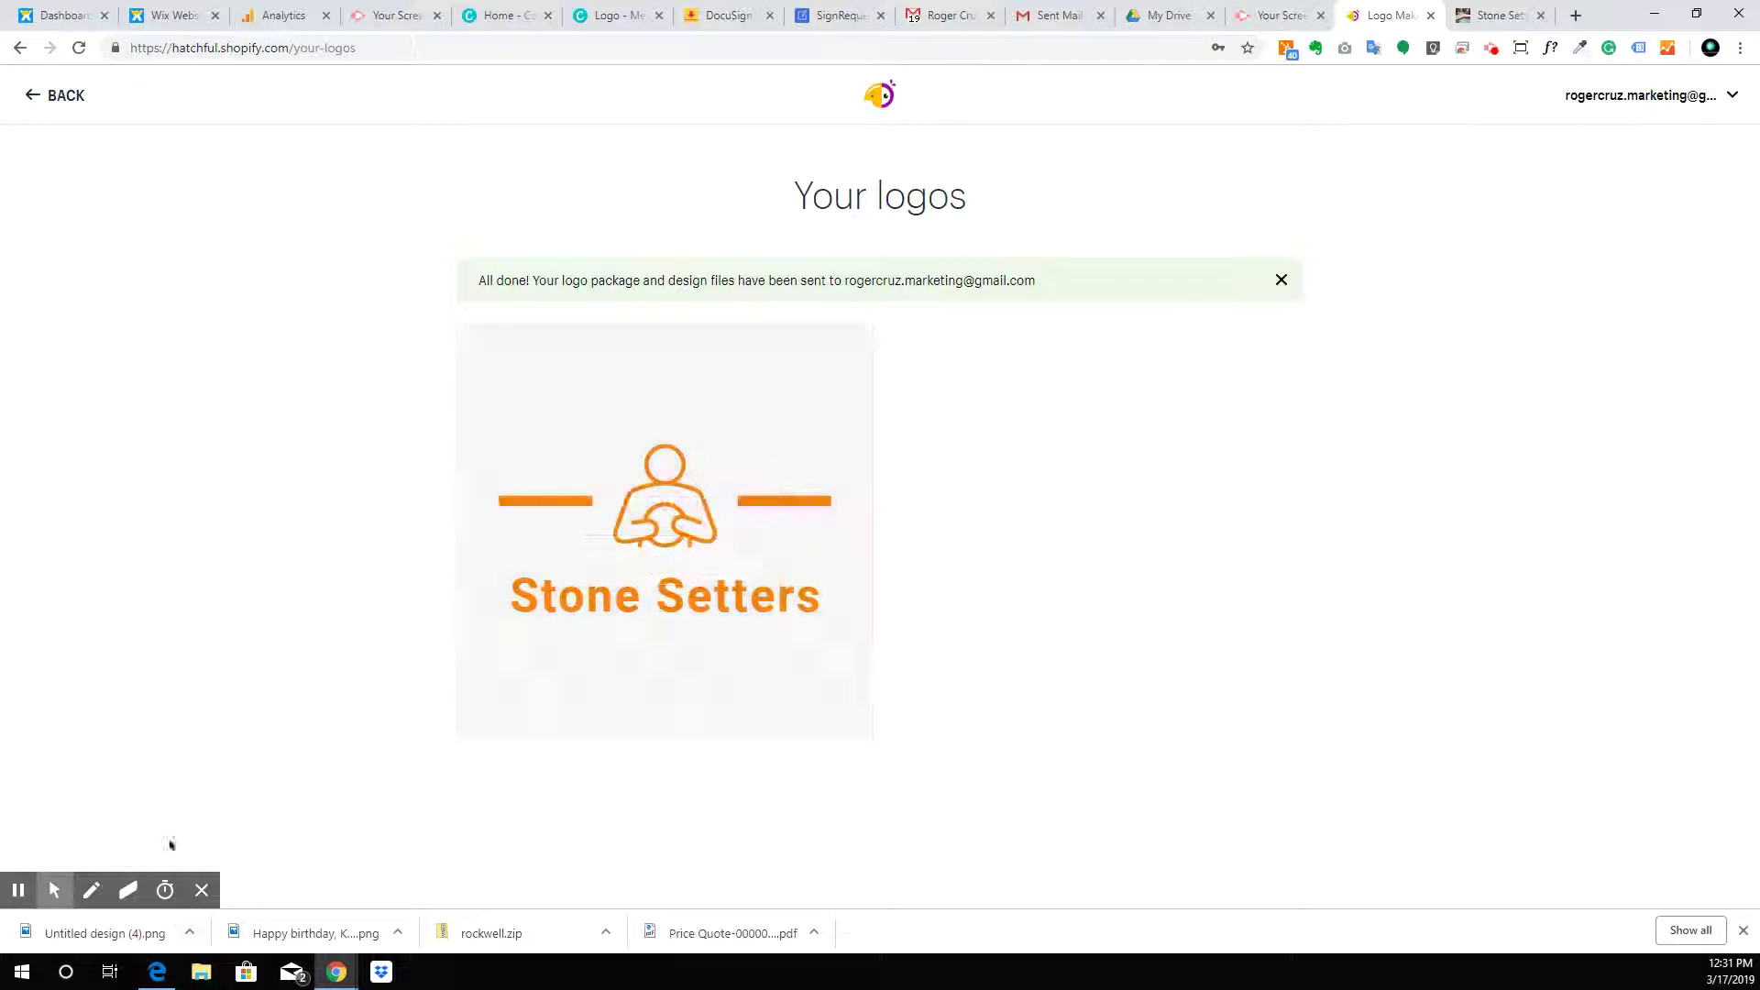
{"action": "mouse_move", "coordinate": [806, 479]}
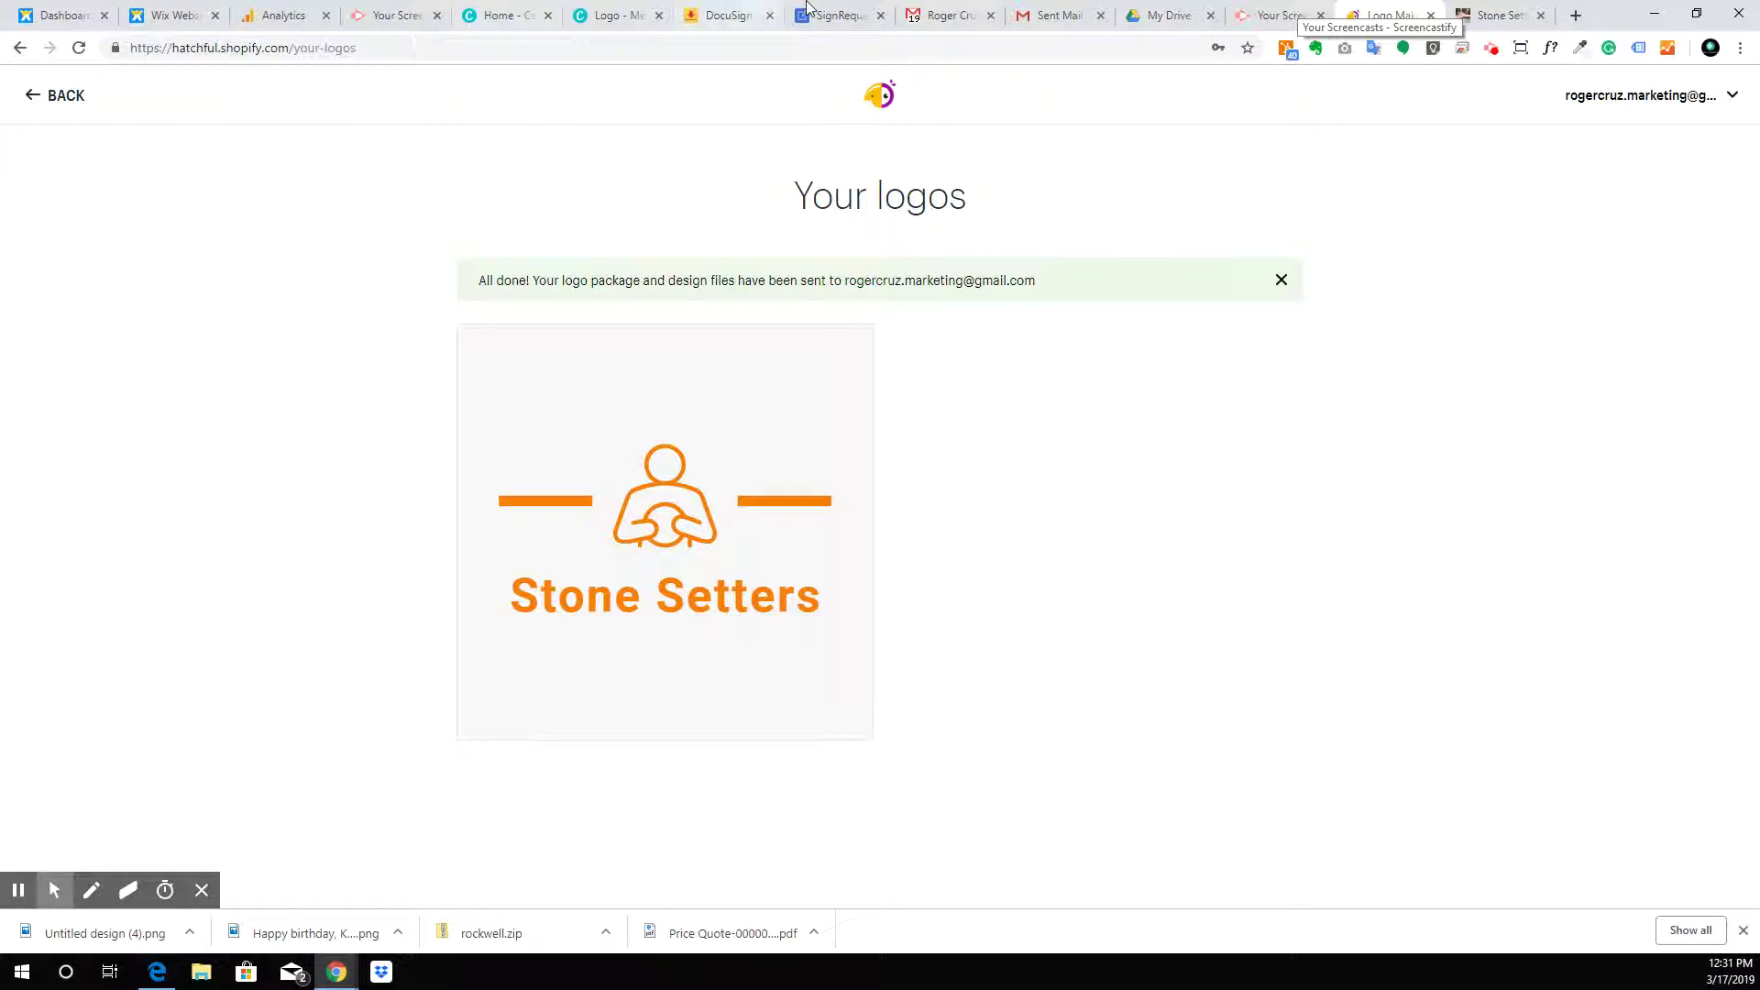
{"action": "left_click", "coordinate": [944, 14]}
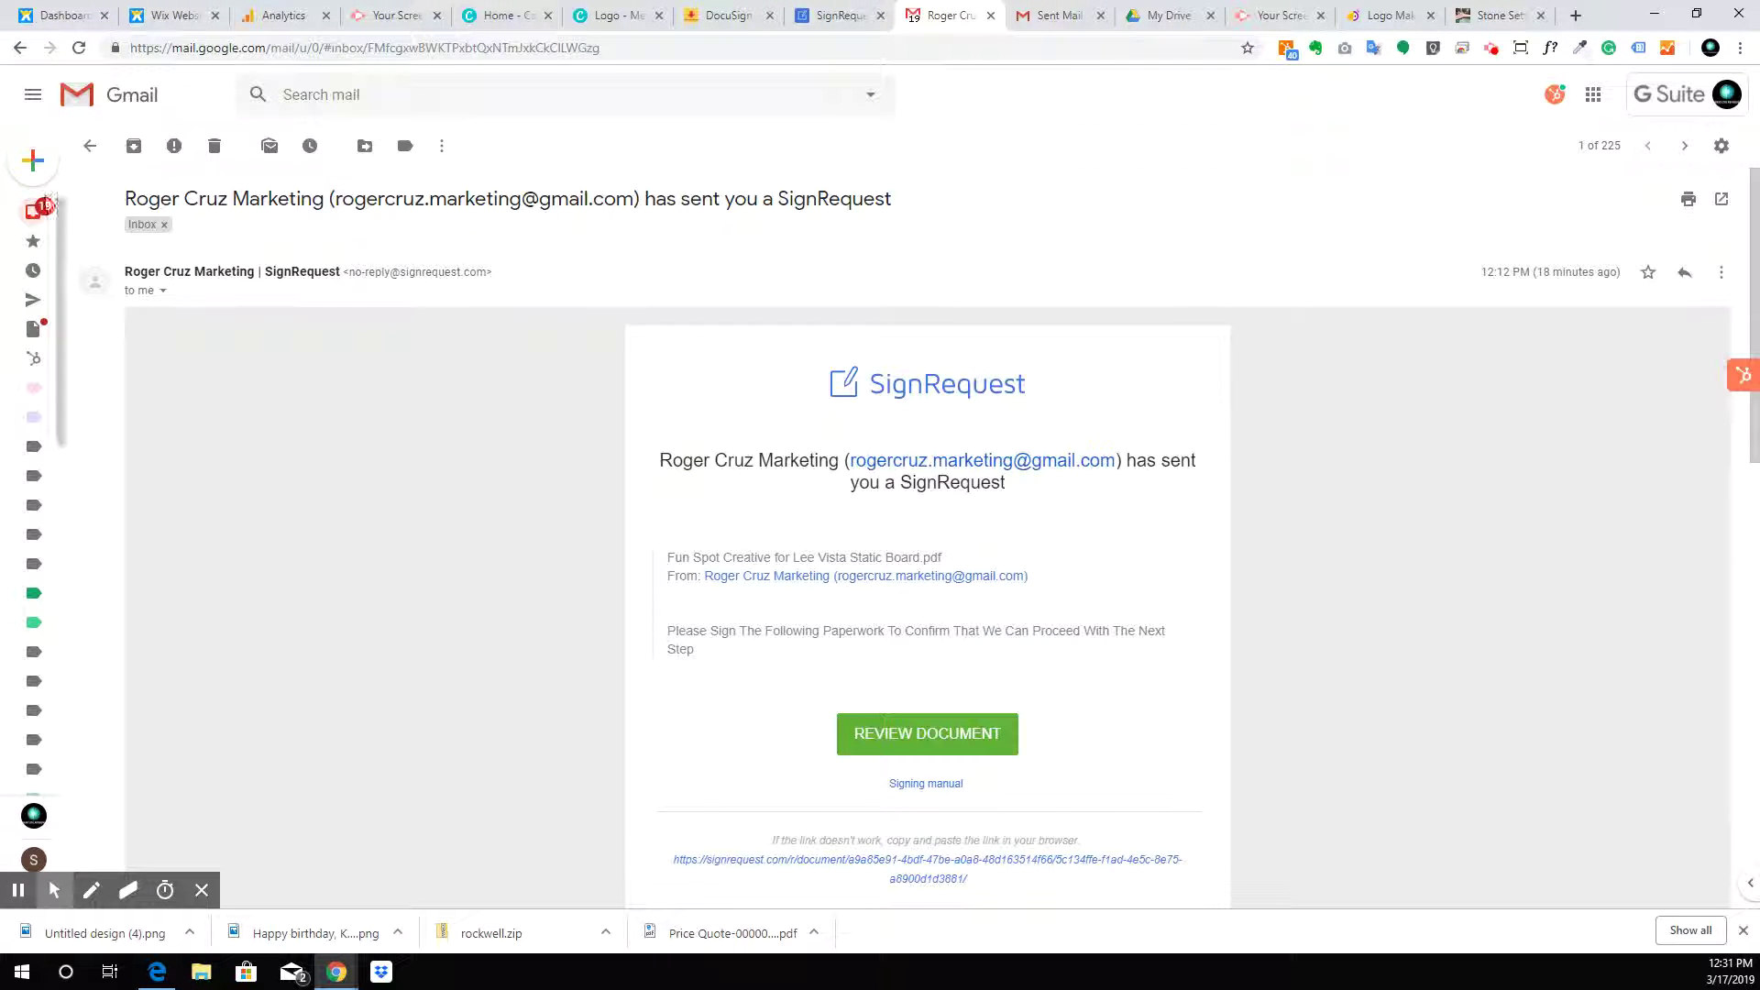
Reload the other account's Gmail inbox, checking the extra folders, until the Hatchful email arrives
{"action": "left_click", "coordinate": [1054, 14]}
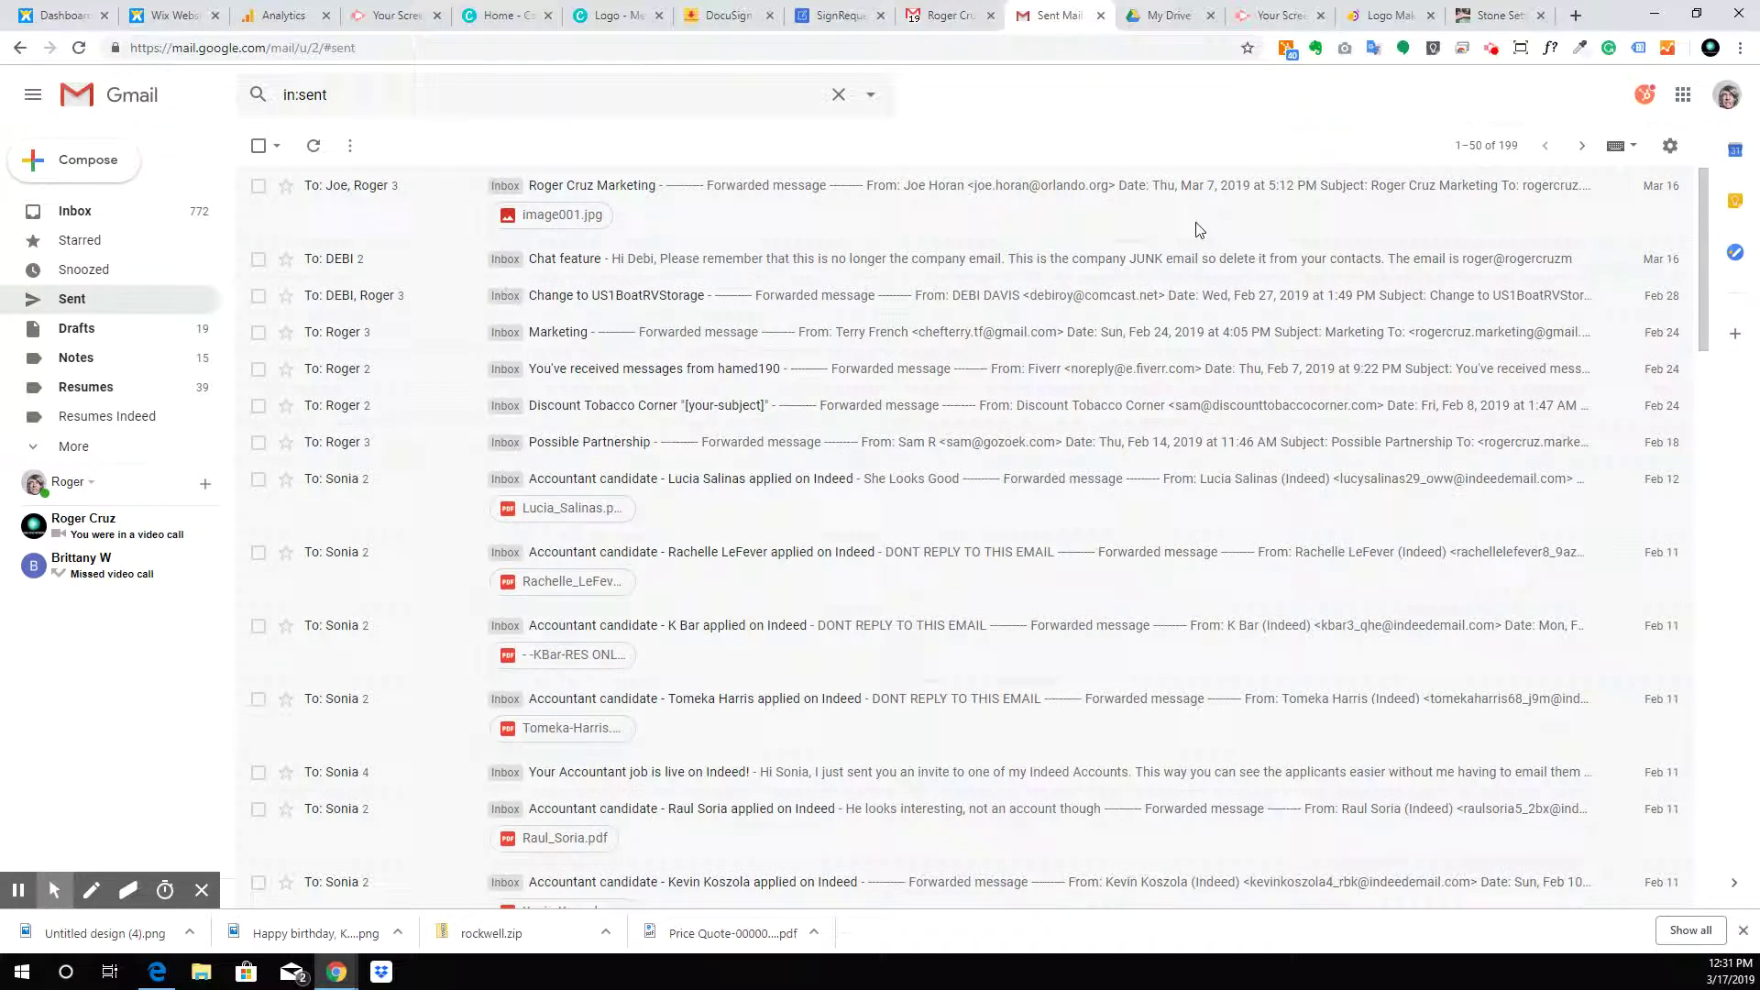
{"action": "left_click", "coordinate": [102, 210]}
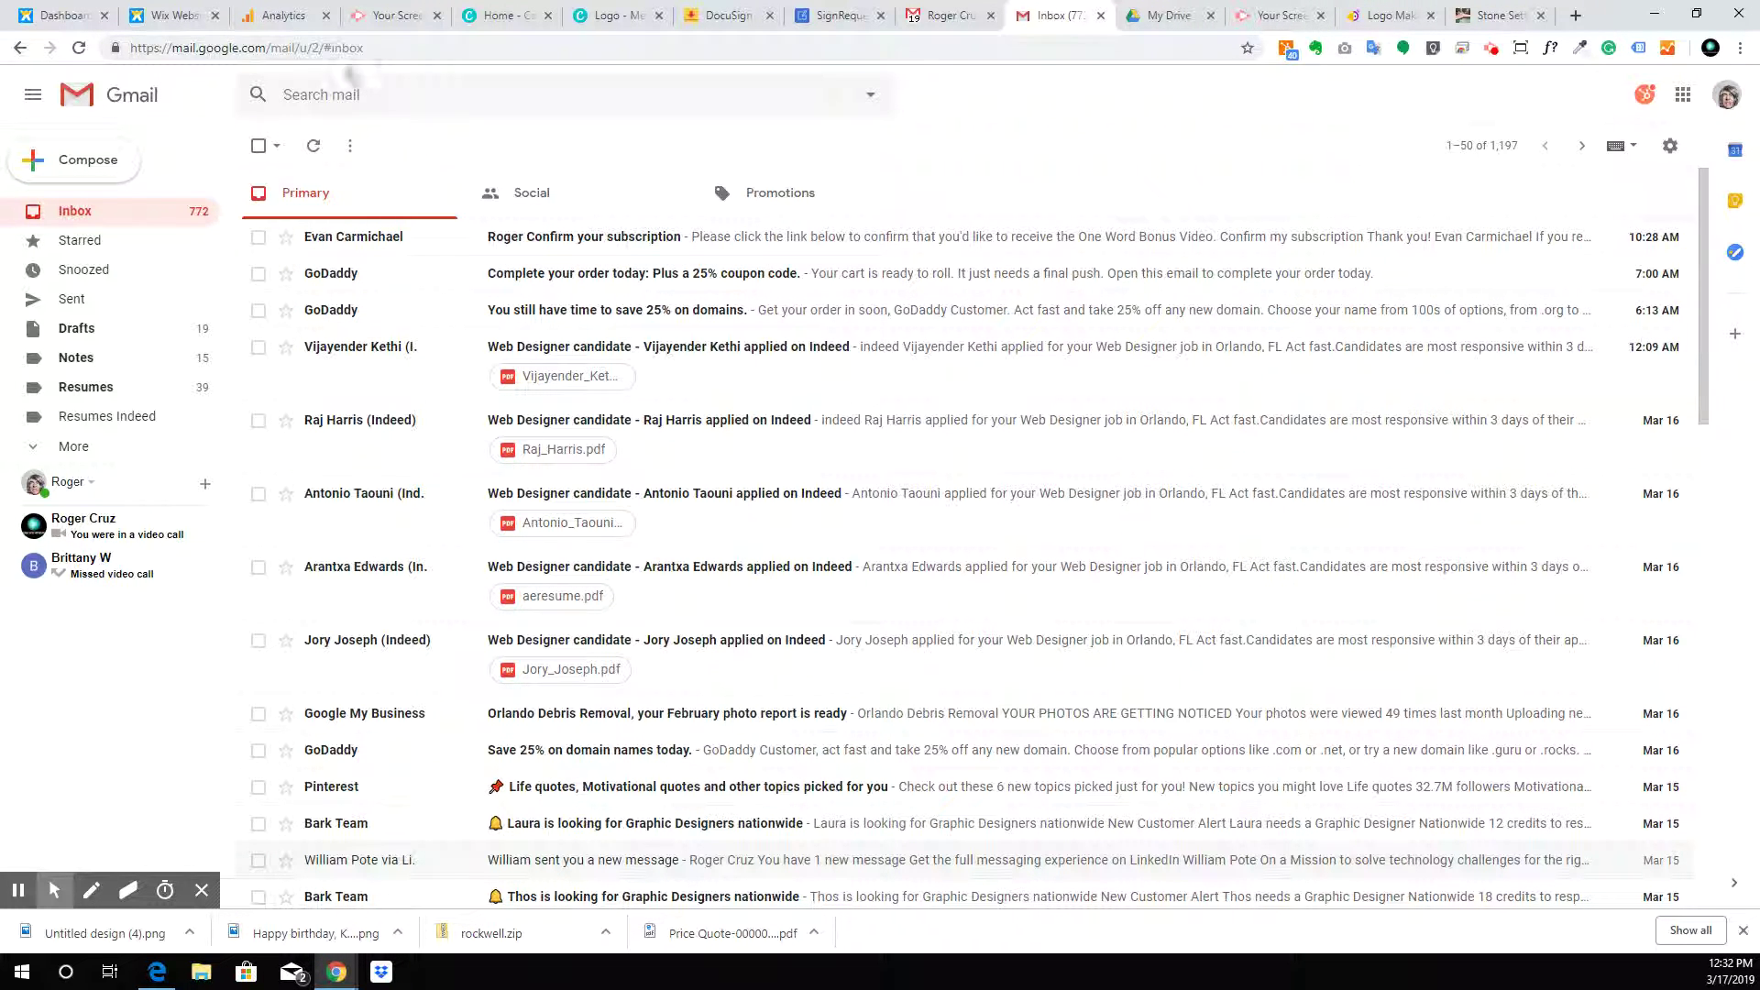
{"action": "left_click", "coordinate": [79, 48]}
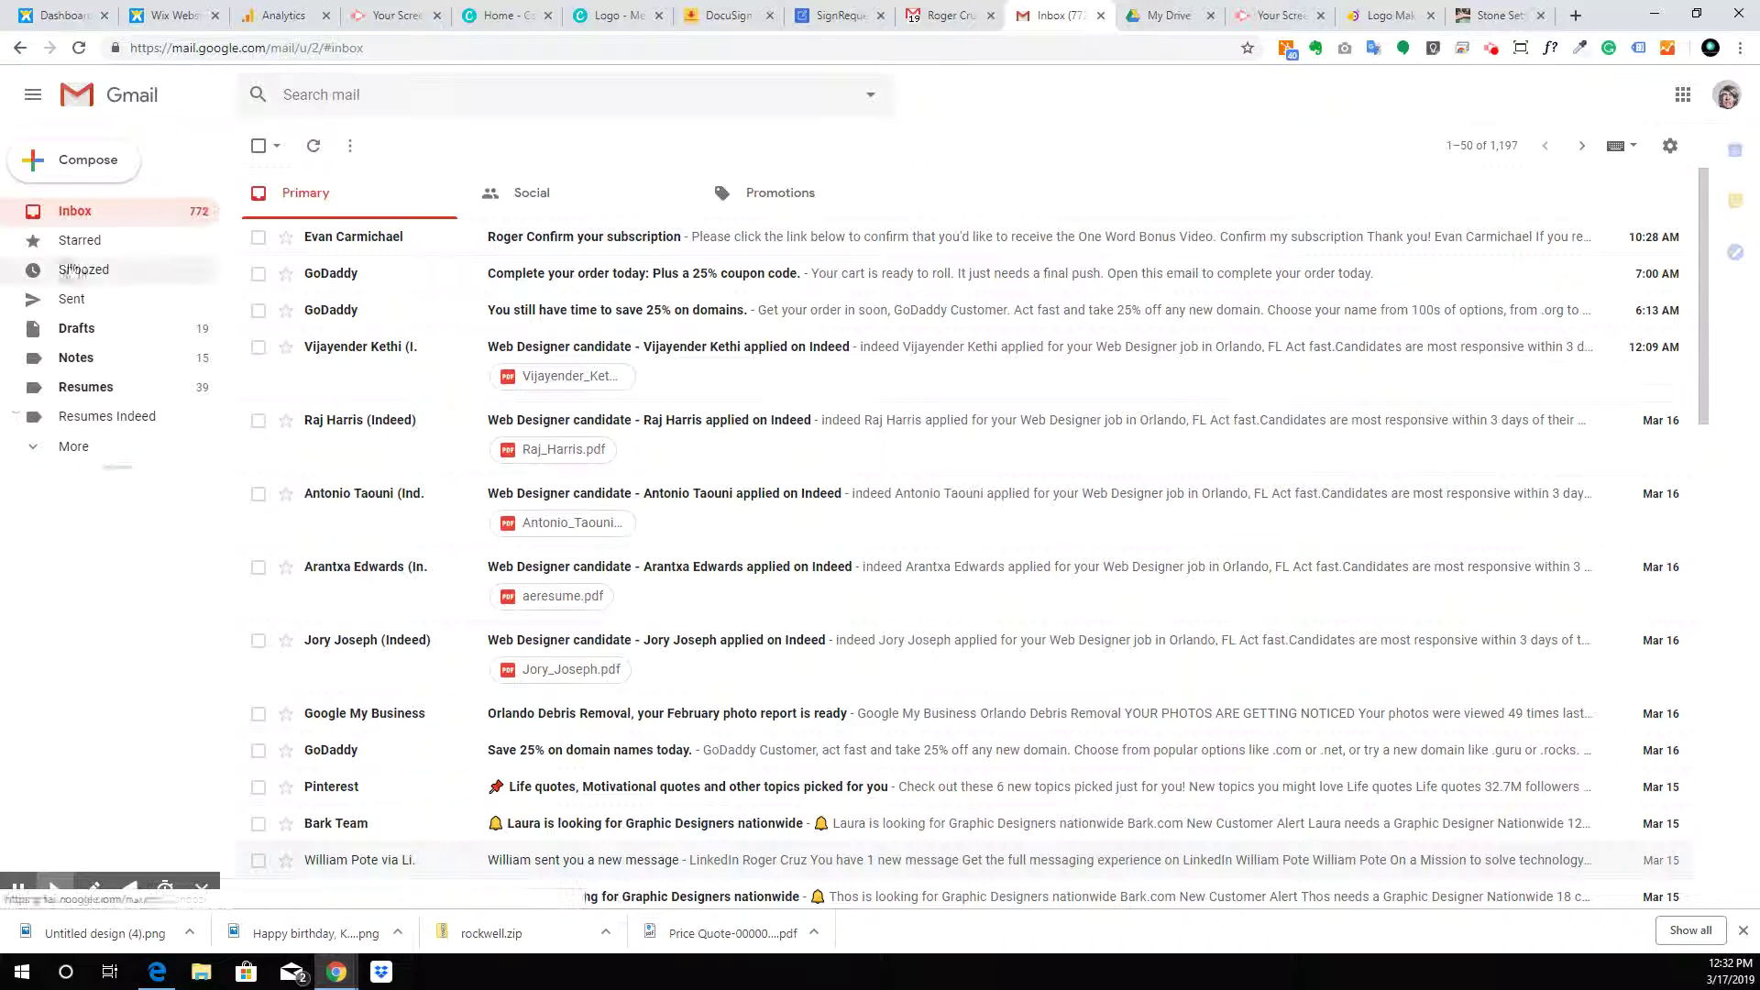
{"action": "left_click", "coordinate": [101, 447]}
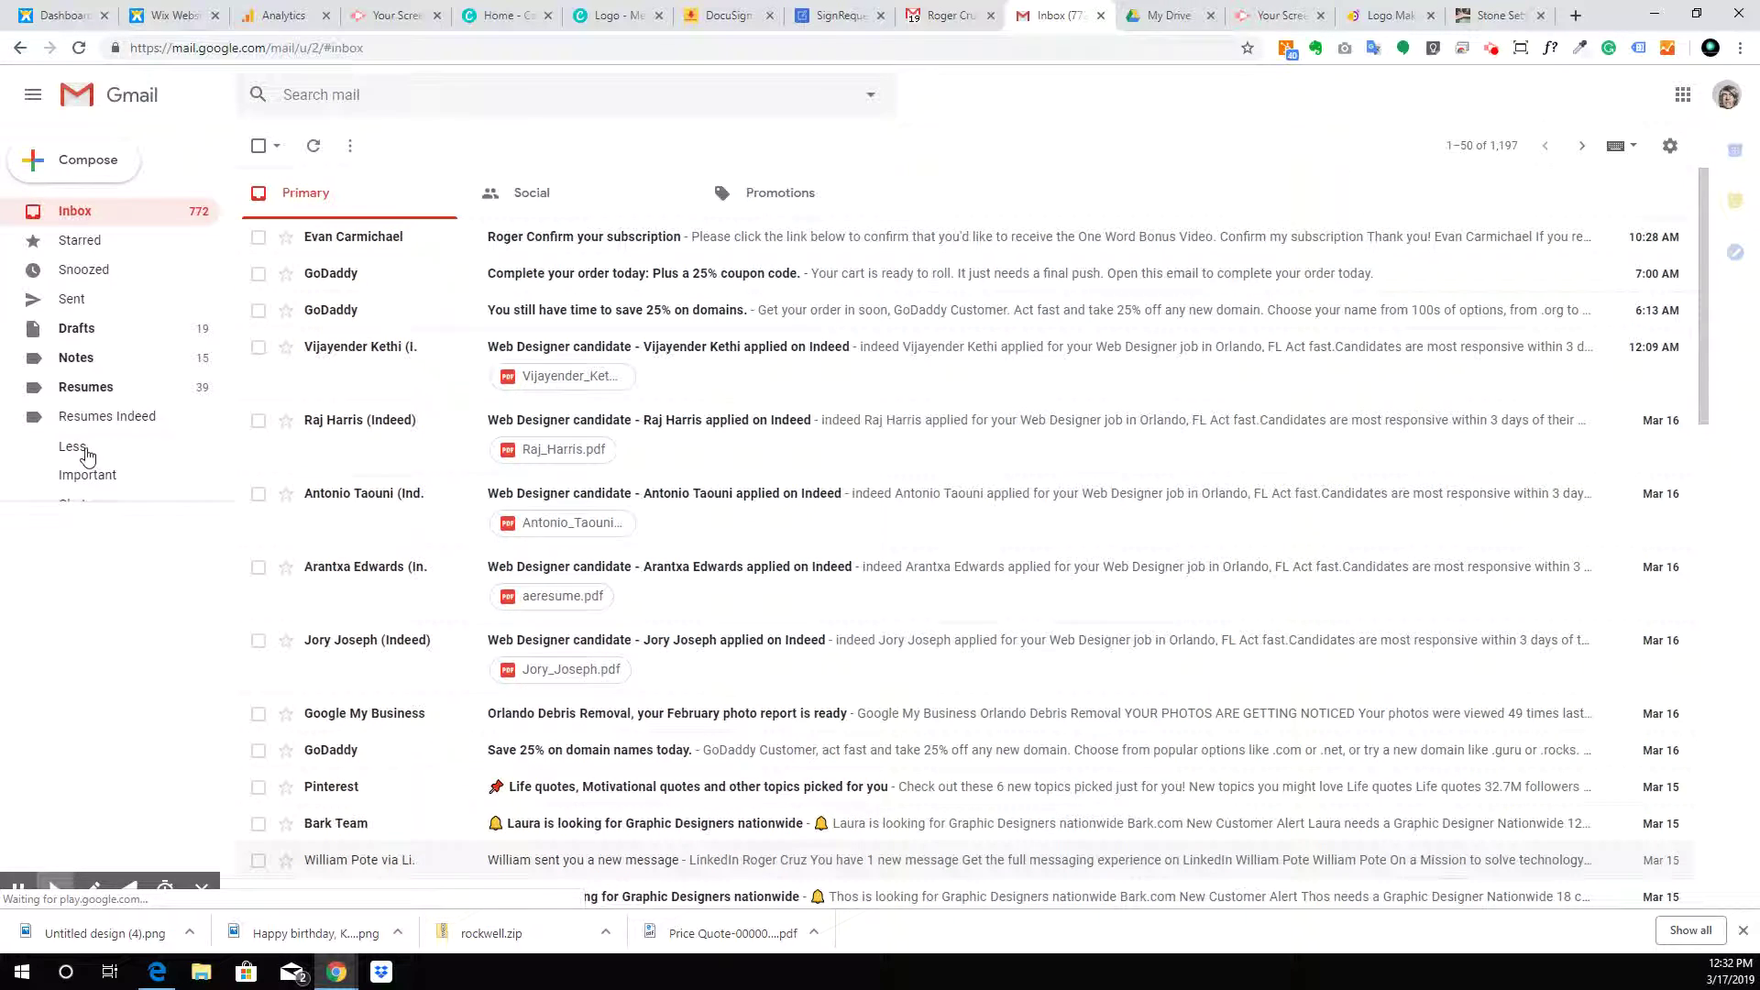
{"action": "scroll", "coordinate": [77, 454], "scroll_direction": "down", "scroll_amount": 2}
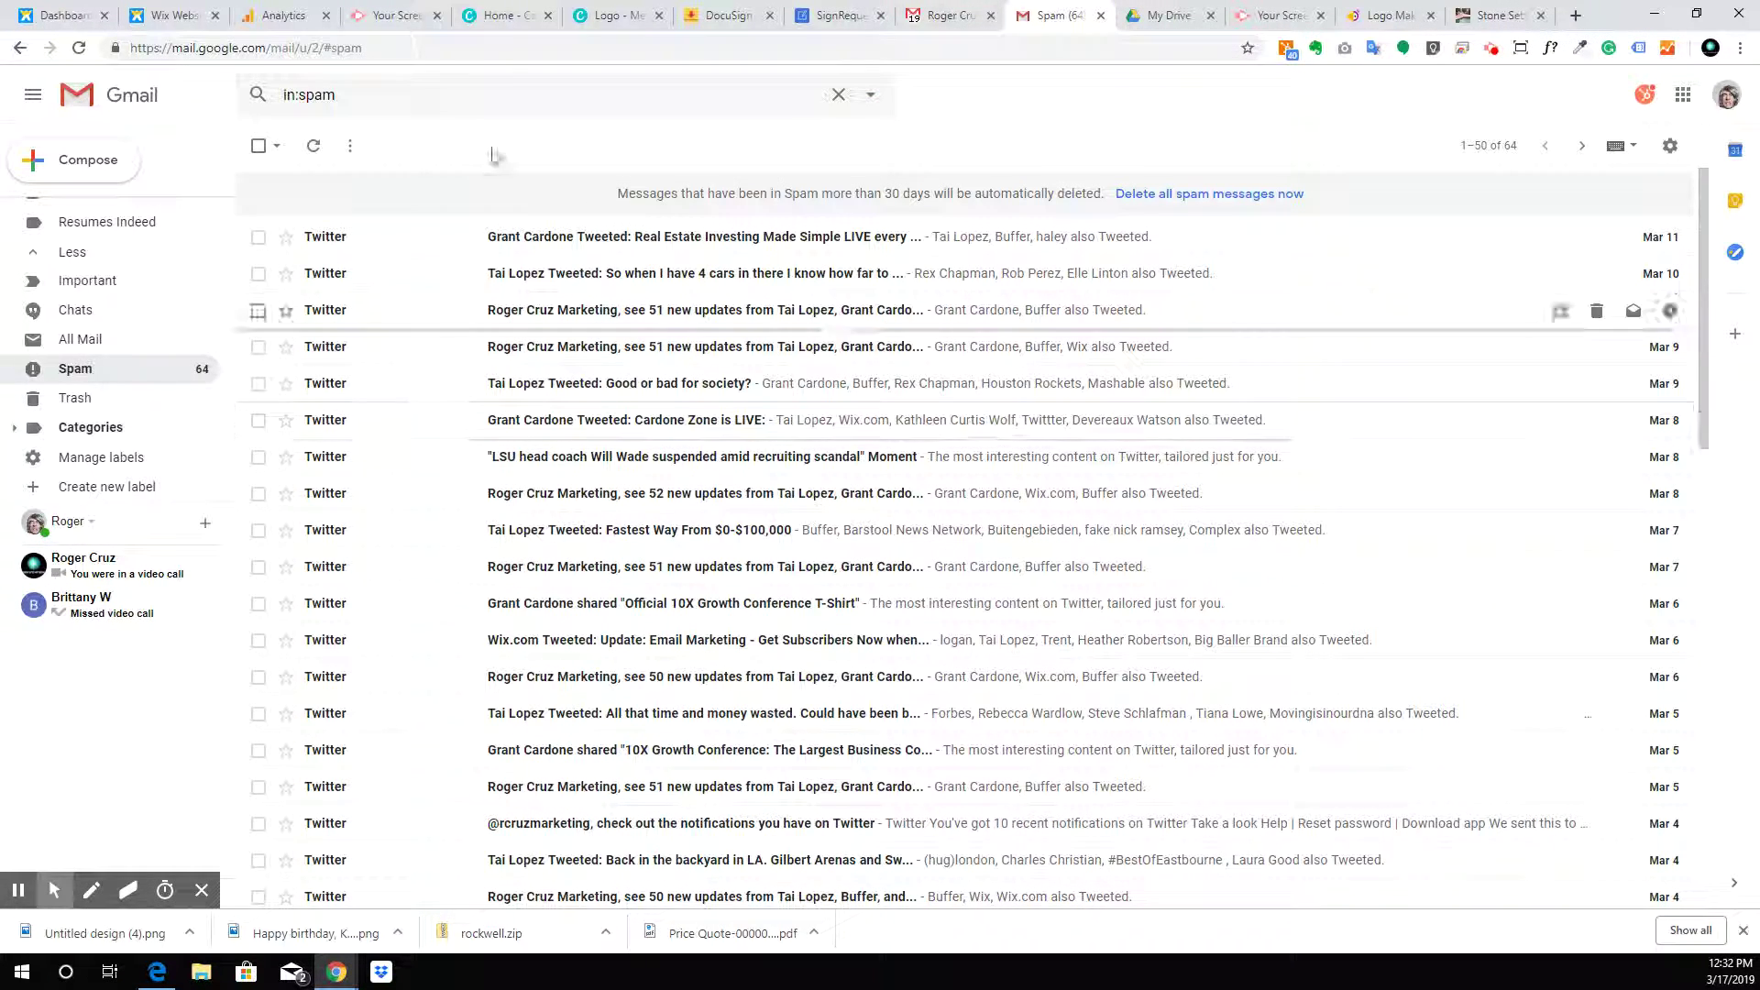
{"action": "scroll", "coordinate": [137, 320], "scroll_direction": "up", "scroll_amount": 3}
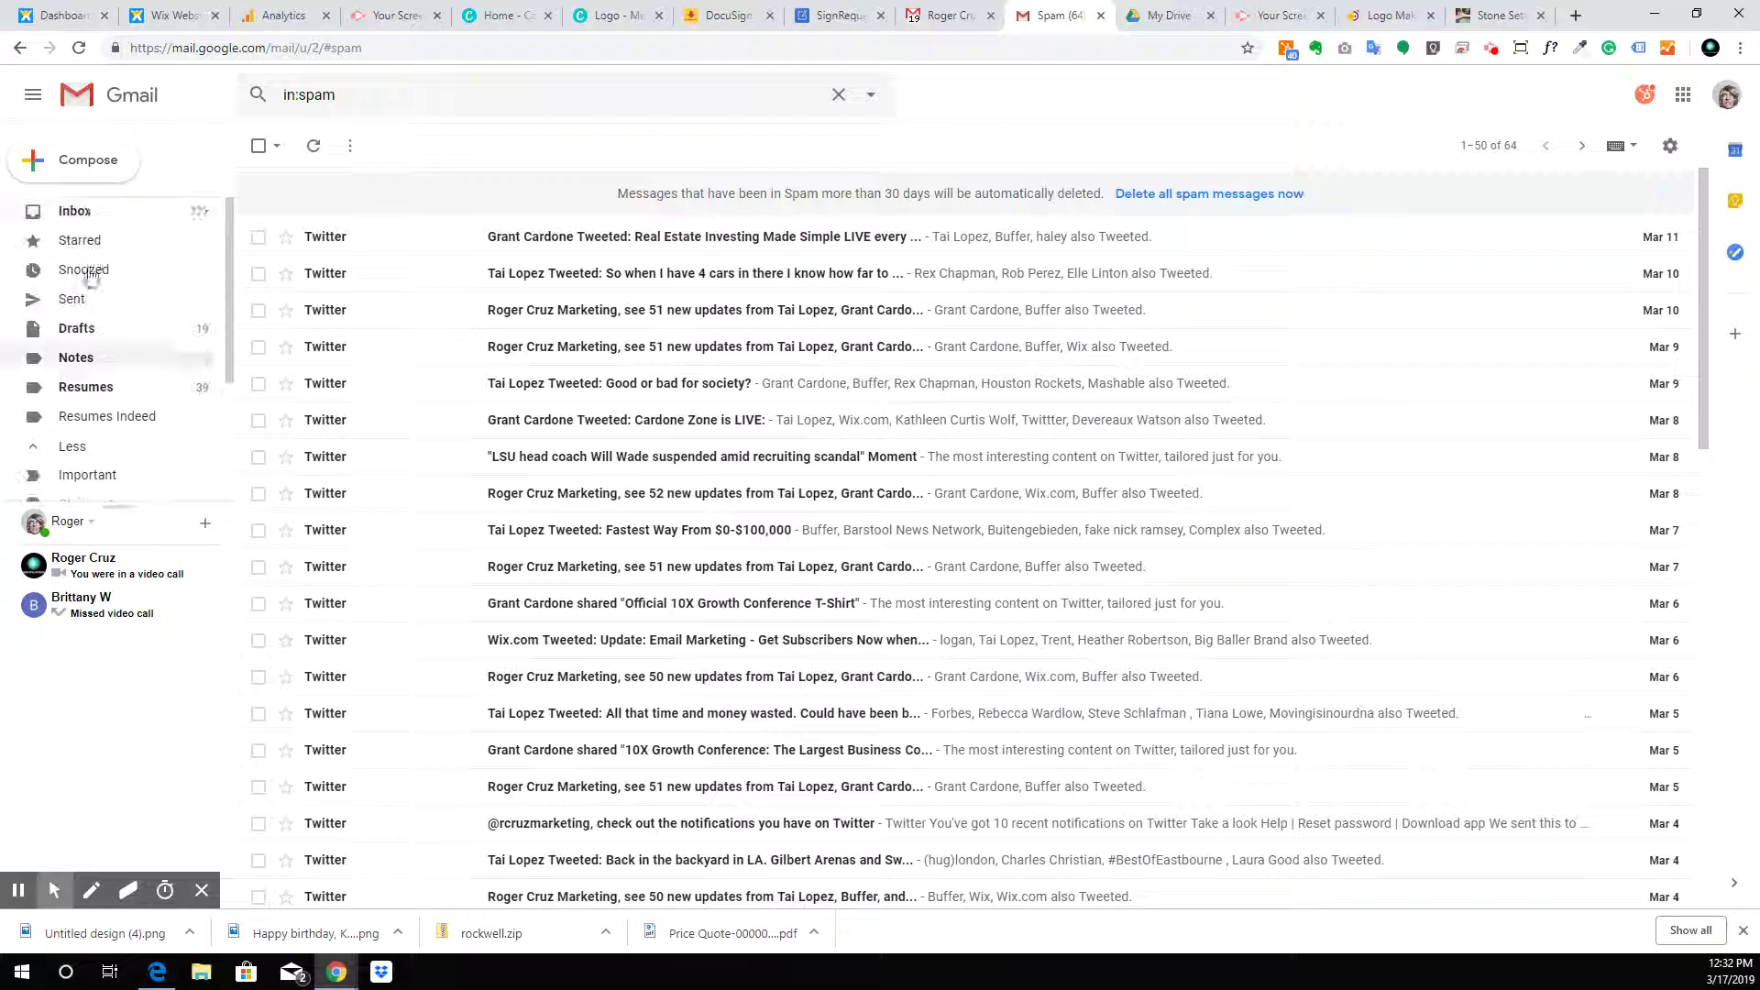
{"action": "left_click", "coordinate": [113, 213]}
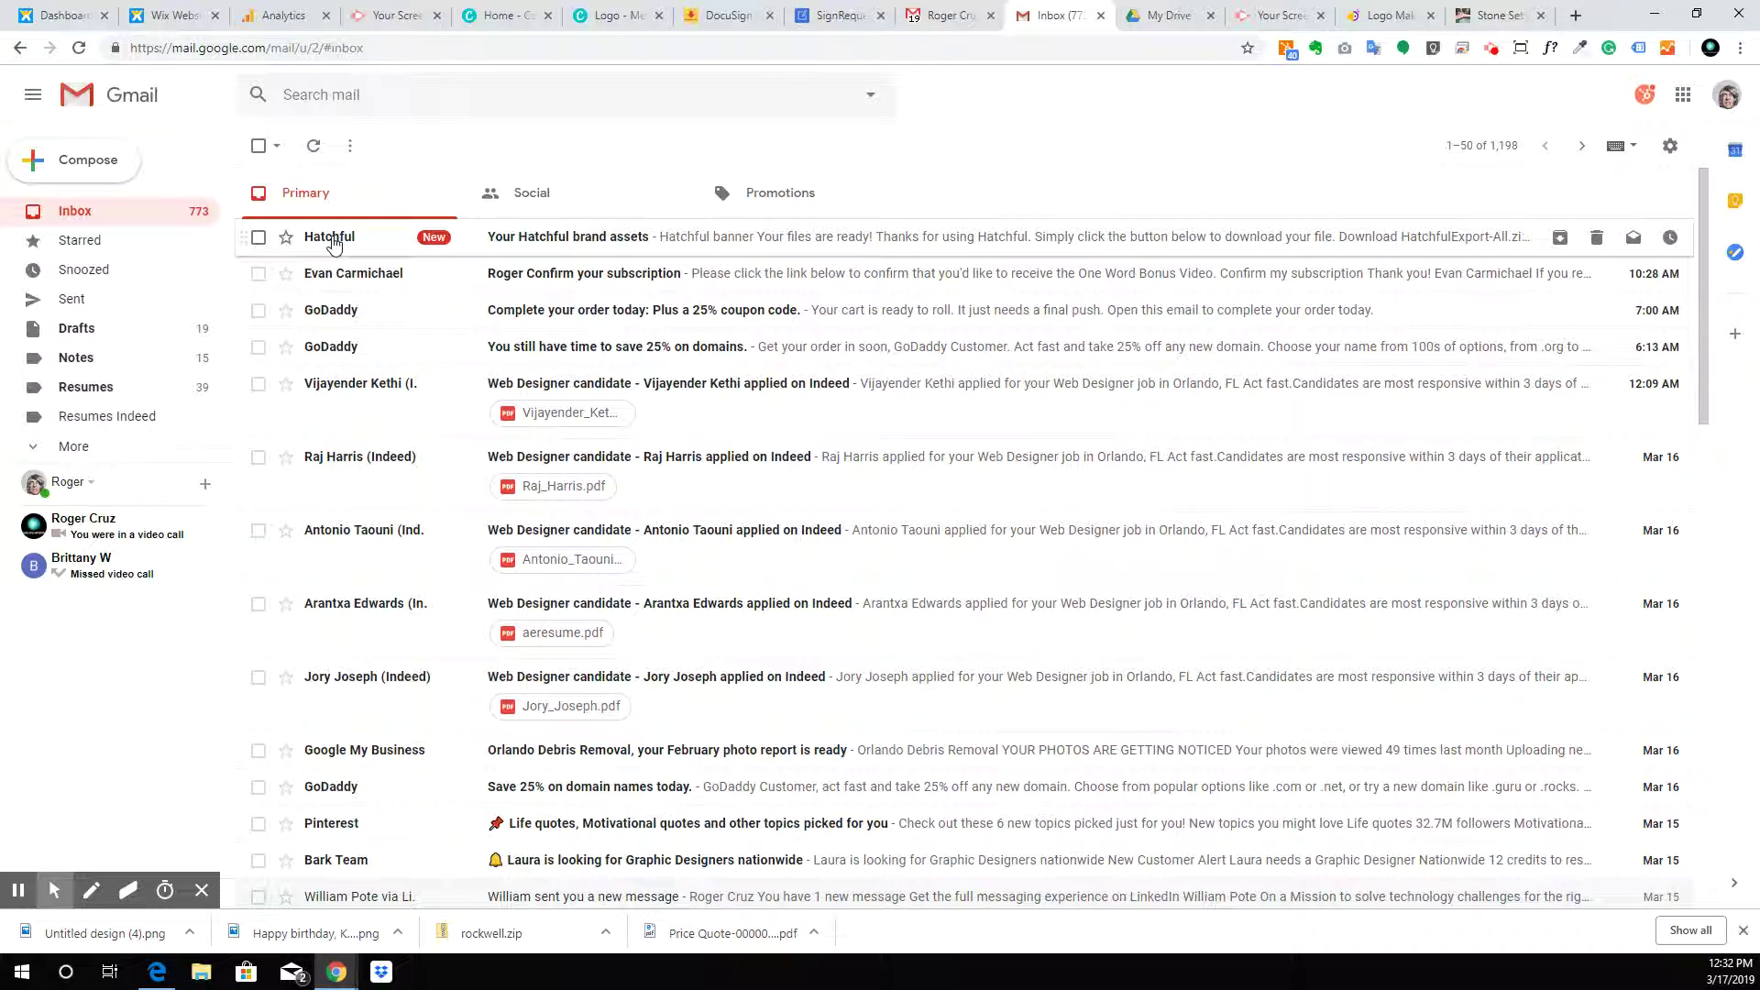
Download HatchfulExport-All.zip from the Hatchful email, open it and select its 16 PNG logos
{"action": "left_click", "coordinate": [997, 247]}
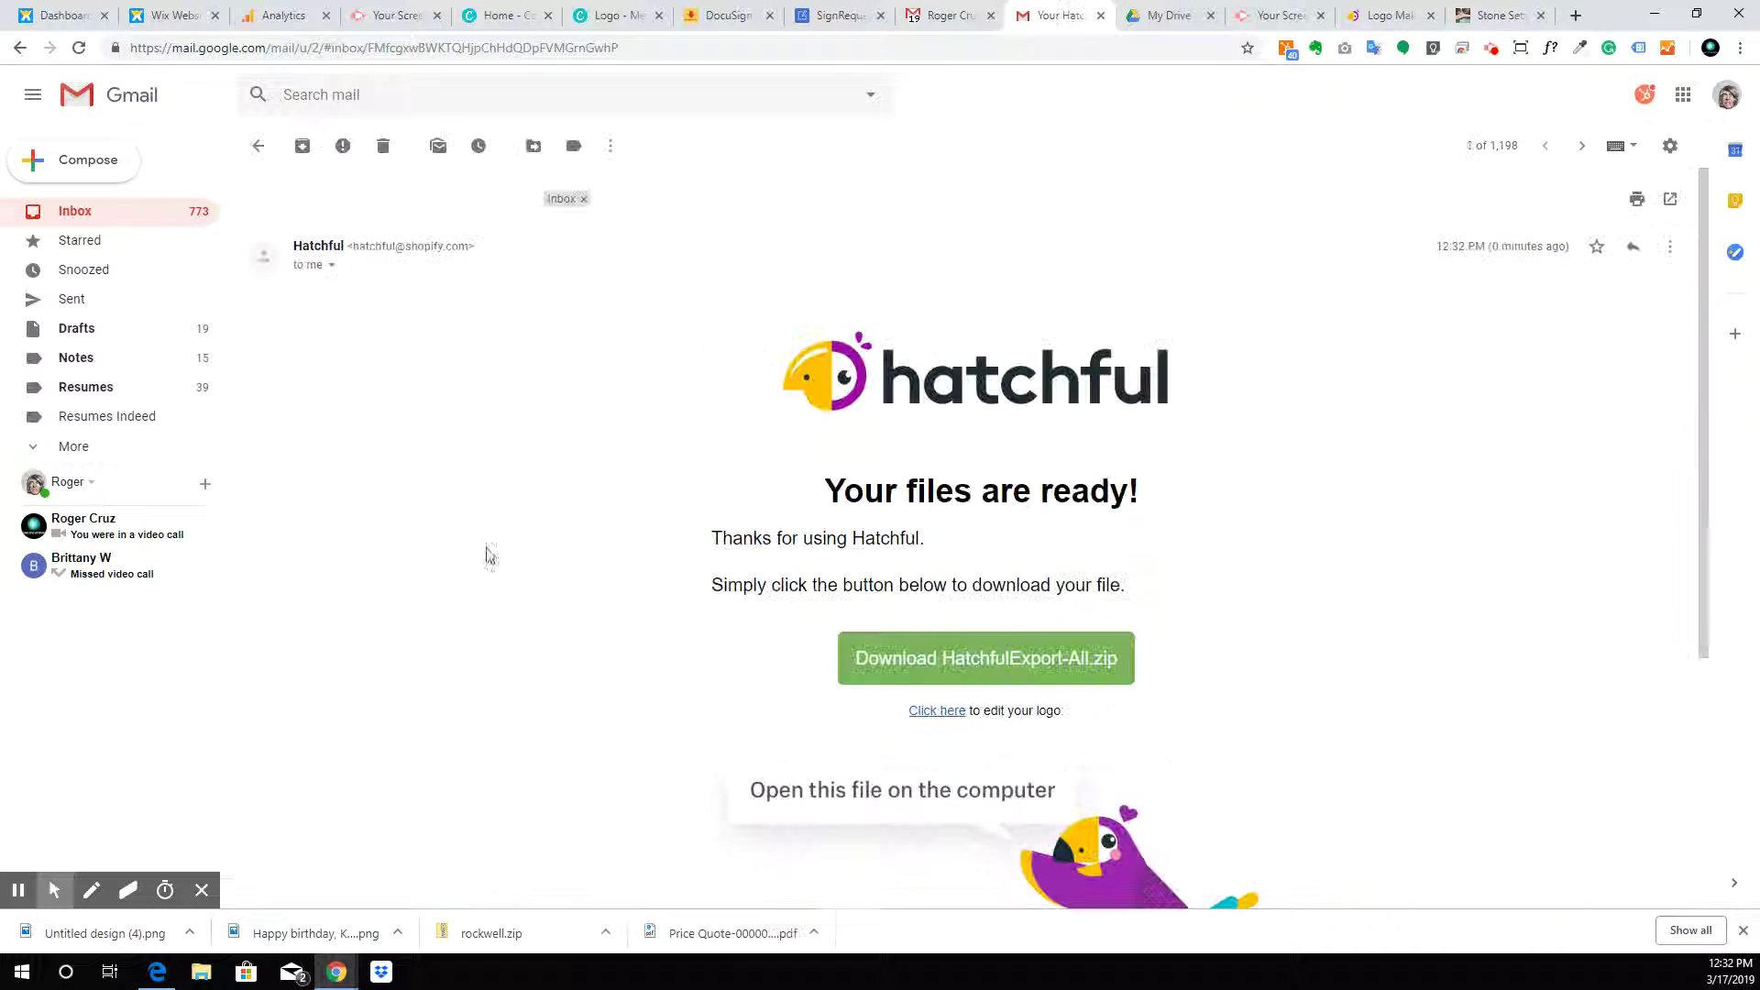
{"action": "left_click", "coordinate": [1005, 660]}
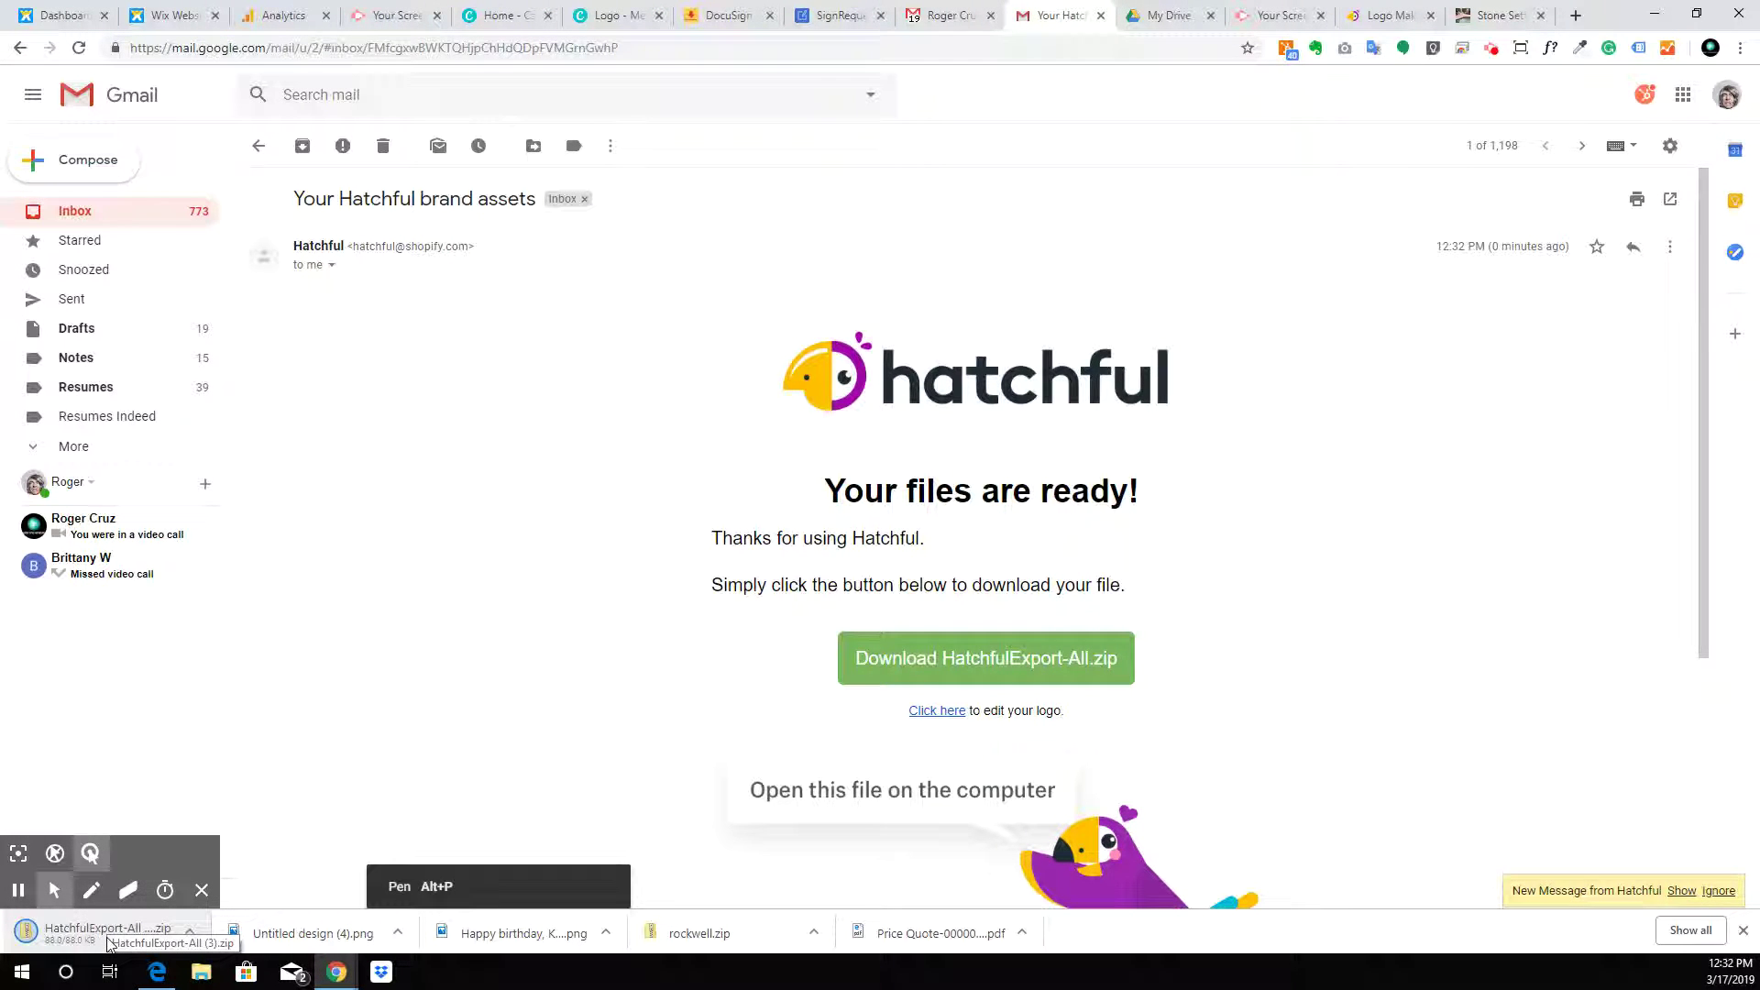
{"action": "left_click", "coordinate": [81, 951]}
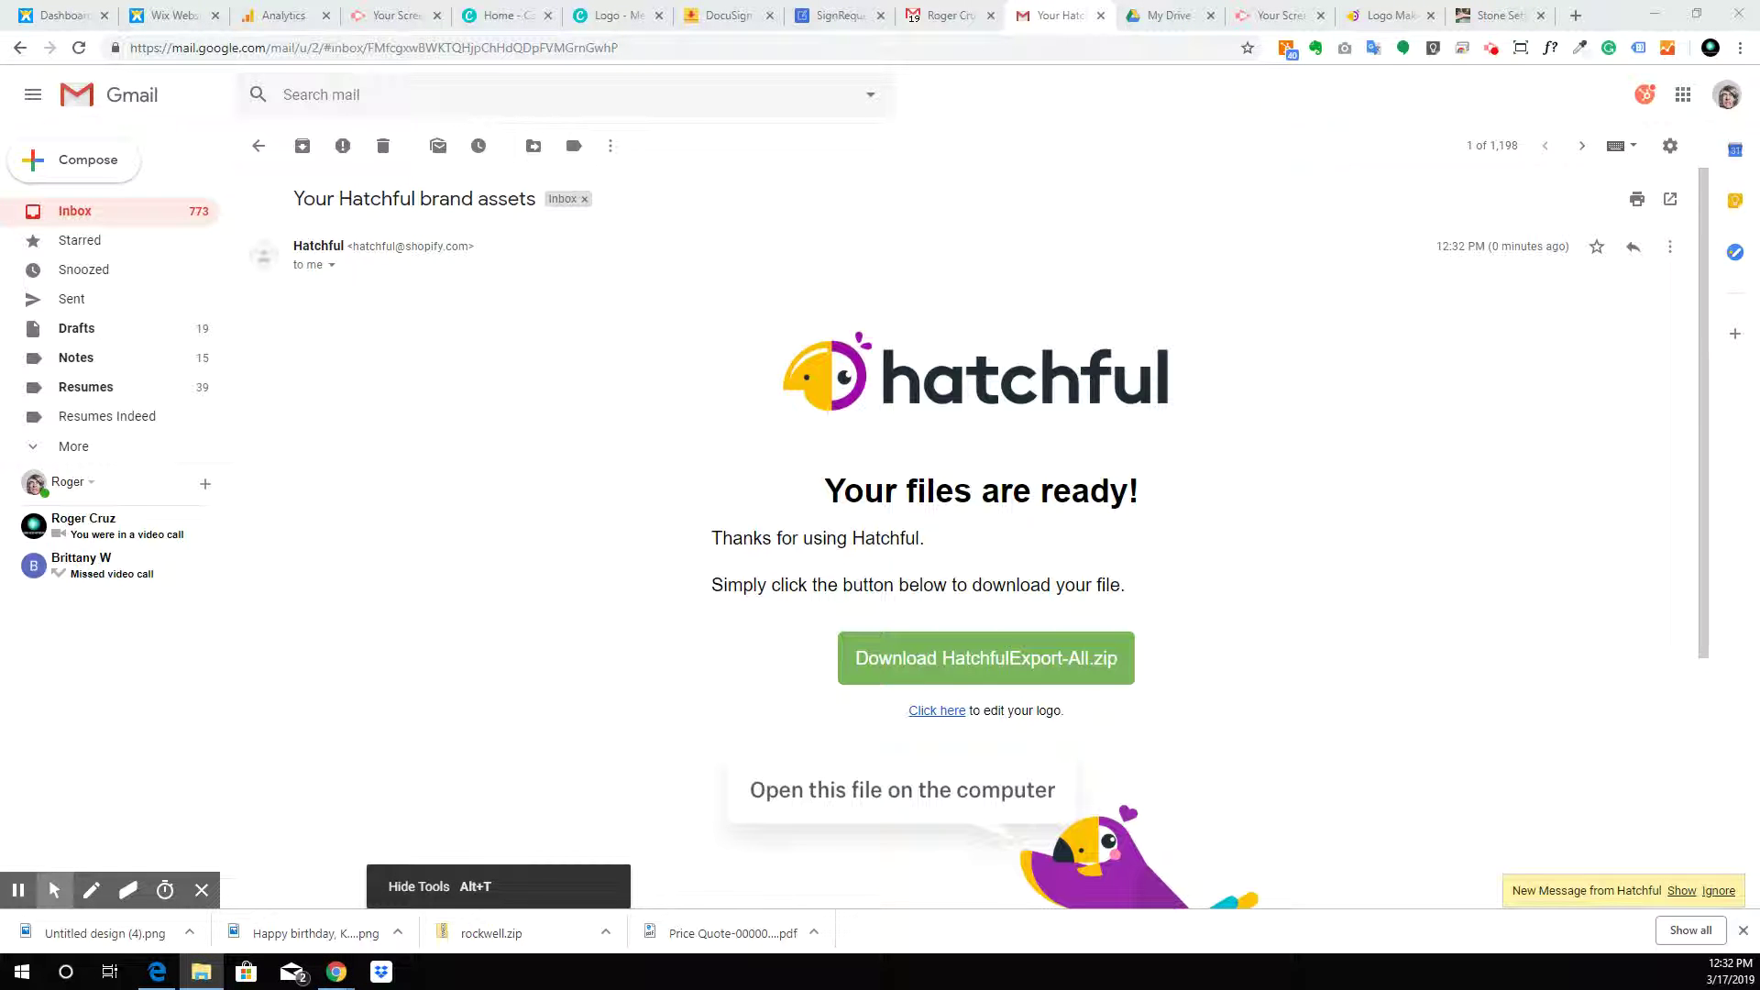
{"action": "left_click_drag", "start_coordinate": [1751, 401], "coordinate": [974, 100]}
{"action": "left_click_drag", "start_coordinate": [736, 541], "coordinate": [653, 181]}
Copy the 16 logo files and find the Desktop's Stone Setters folder by searching 'stone'
{"action": "right_click", "coordinate": [643, 195]}
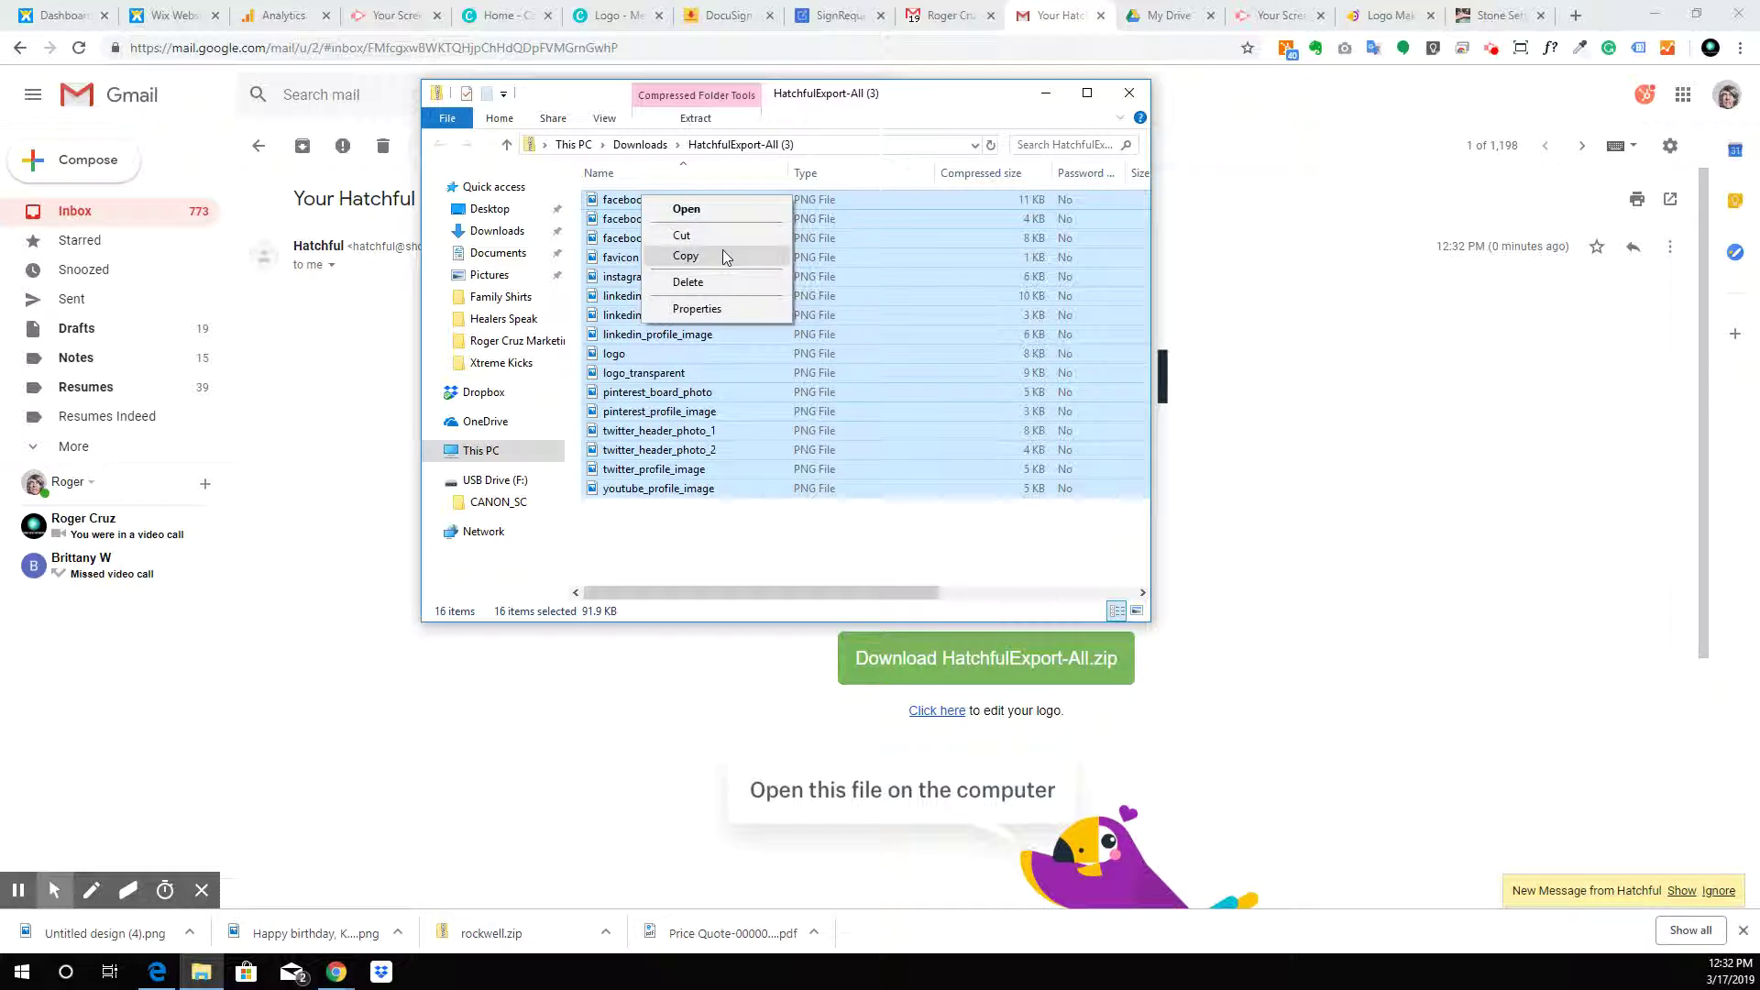
{"action": "left_click", "coordinate": [724, 257]}
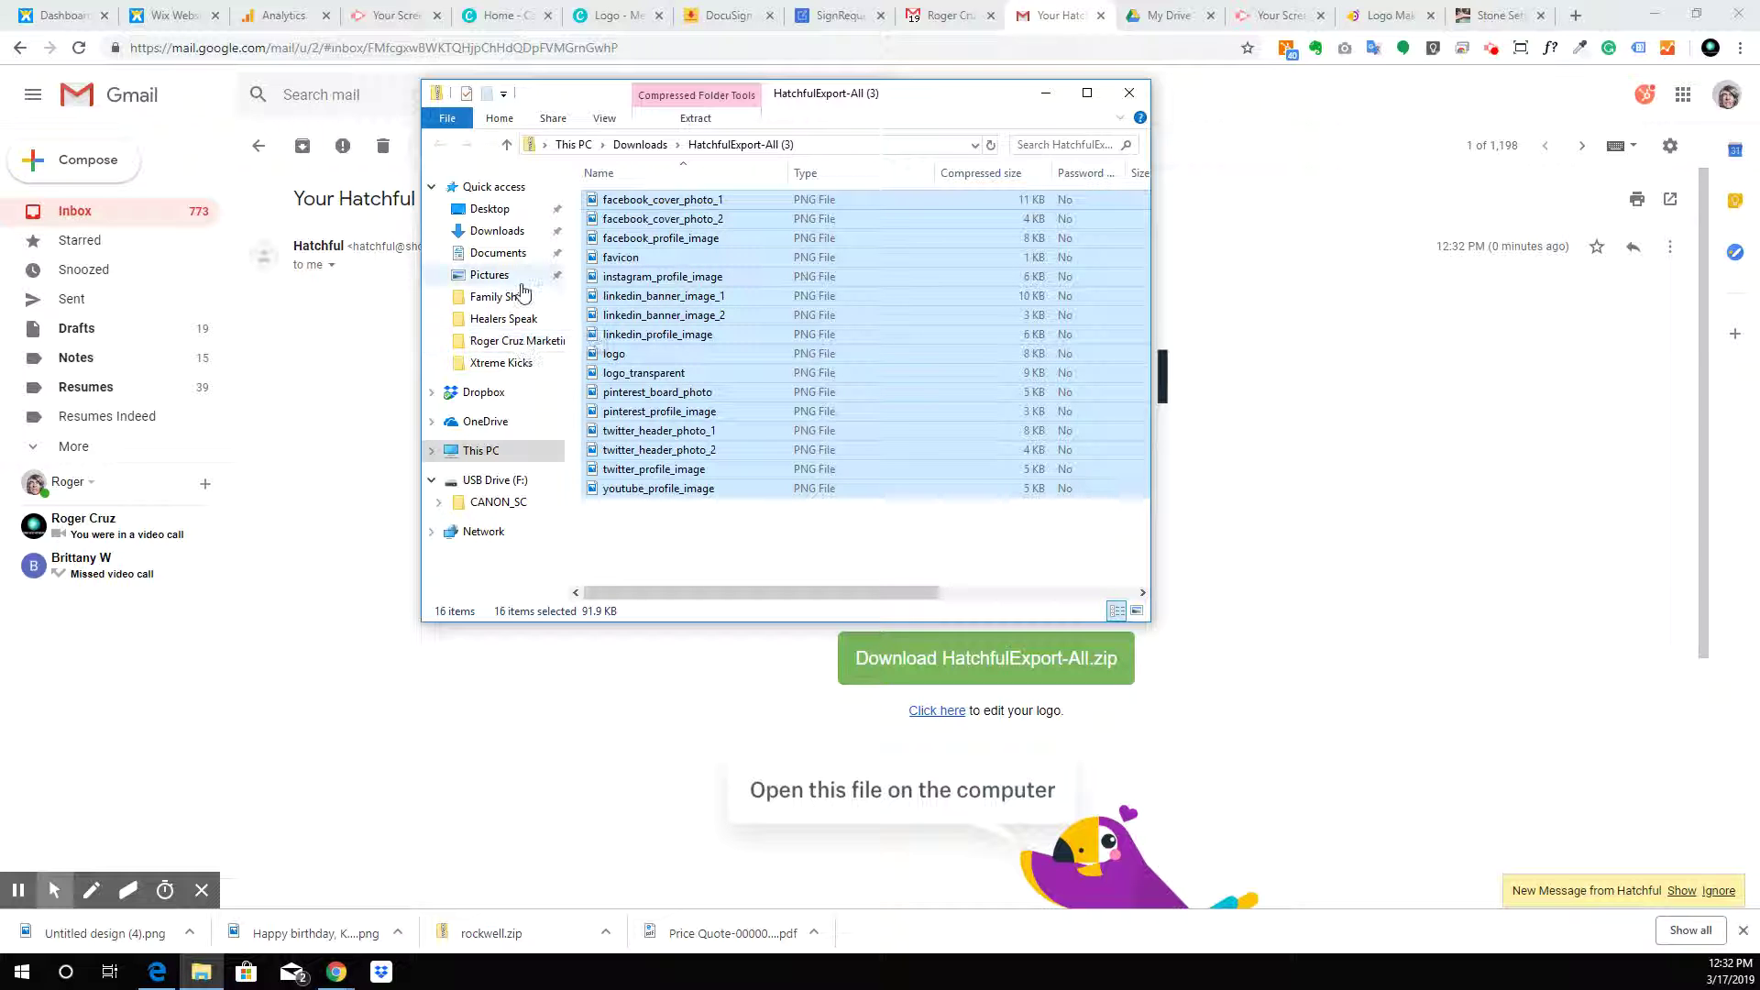
{"action": "left_click", "coordinate": [494, 209]}
{"action": "scroll", "coordinate": [771, 255], "scroll_direction": "down", "scroll_amount": 10}
{"action": "scroll", "coordinate": [771, 255], "scroll_direction": "up", "scroll_amount": 10}
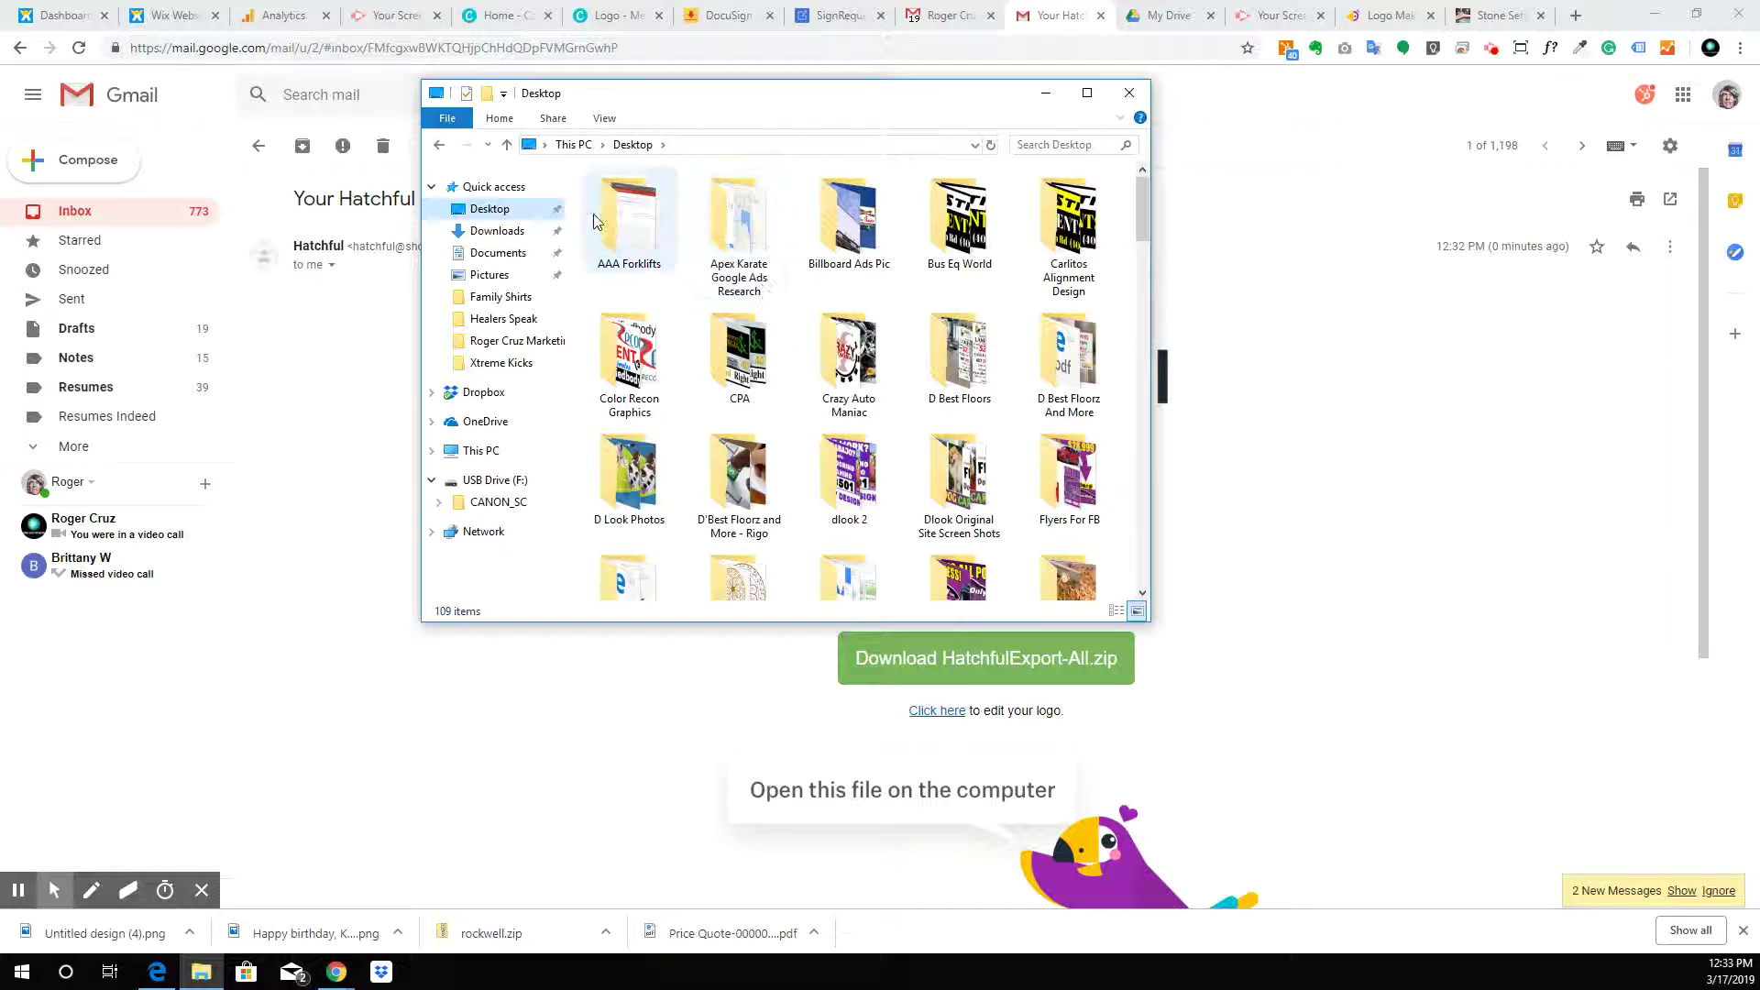
{"action": "left_click", "coordinate": [497, 231]}
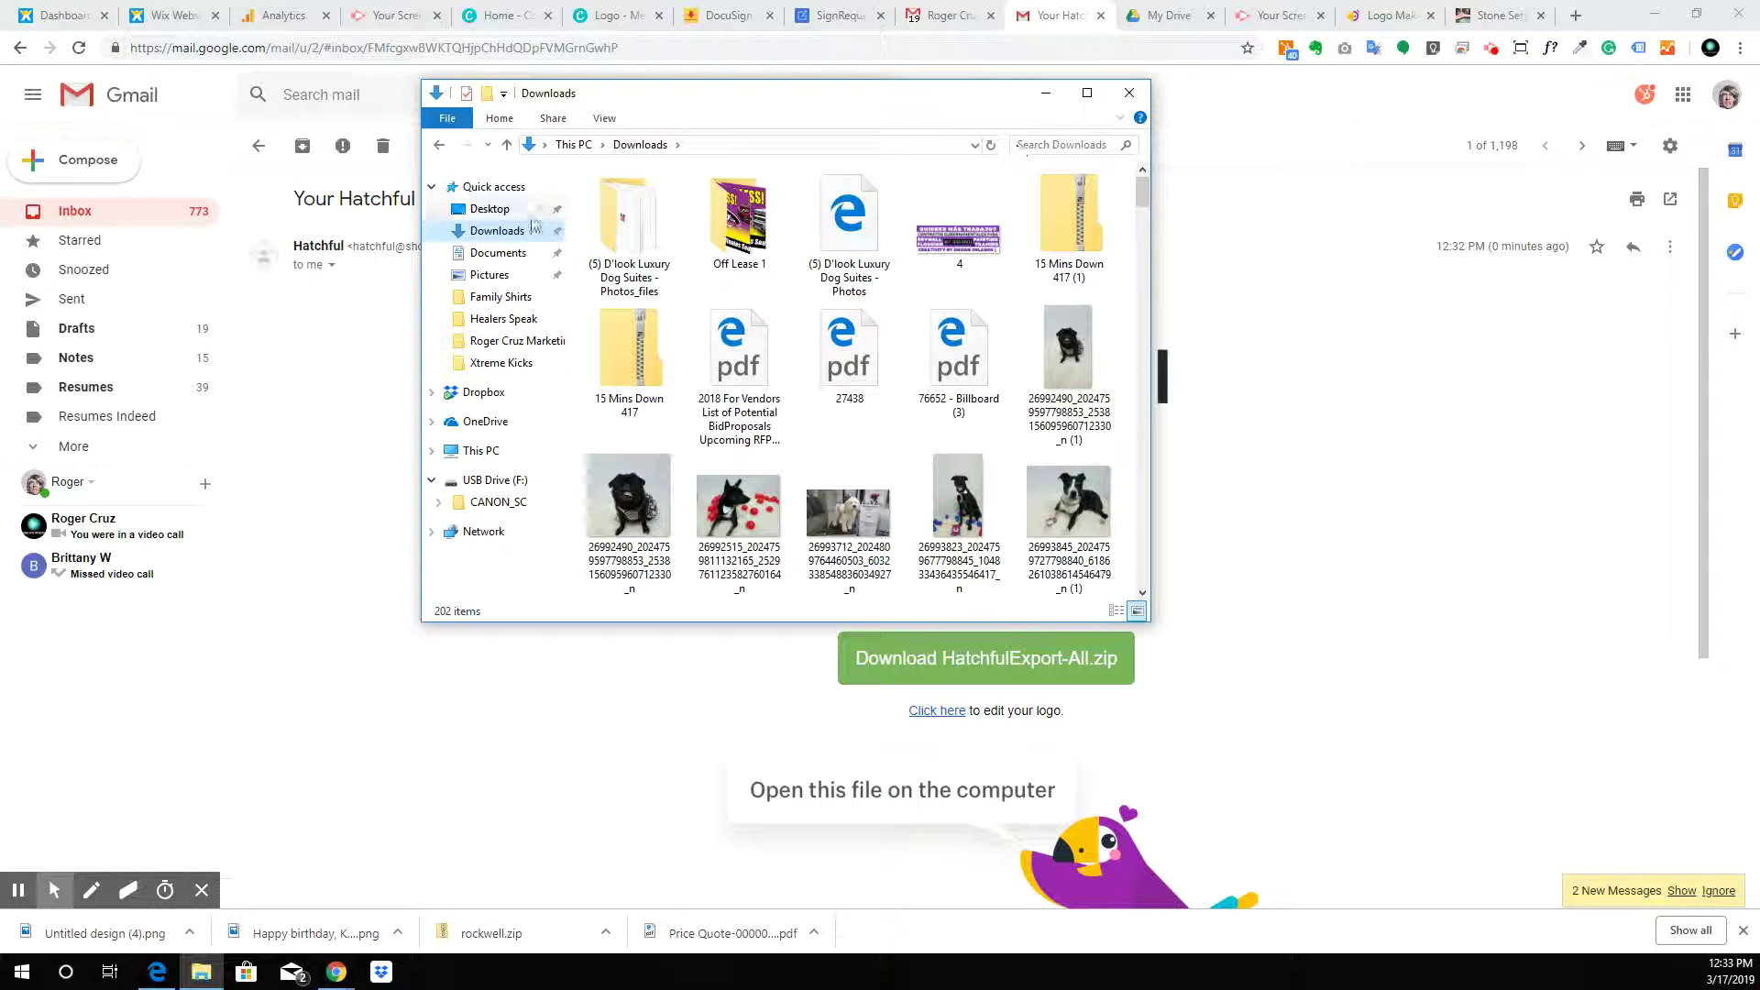
{"action": "left_click", "coordinate": [499, 209]}
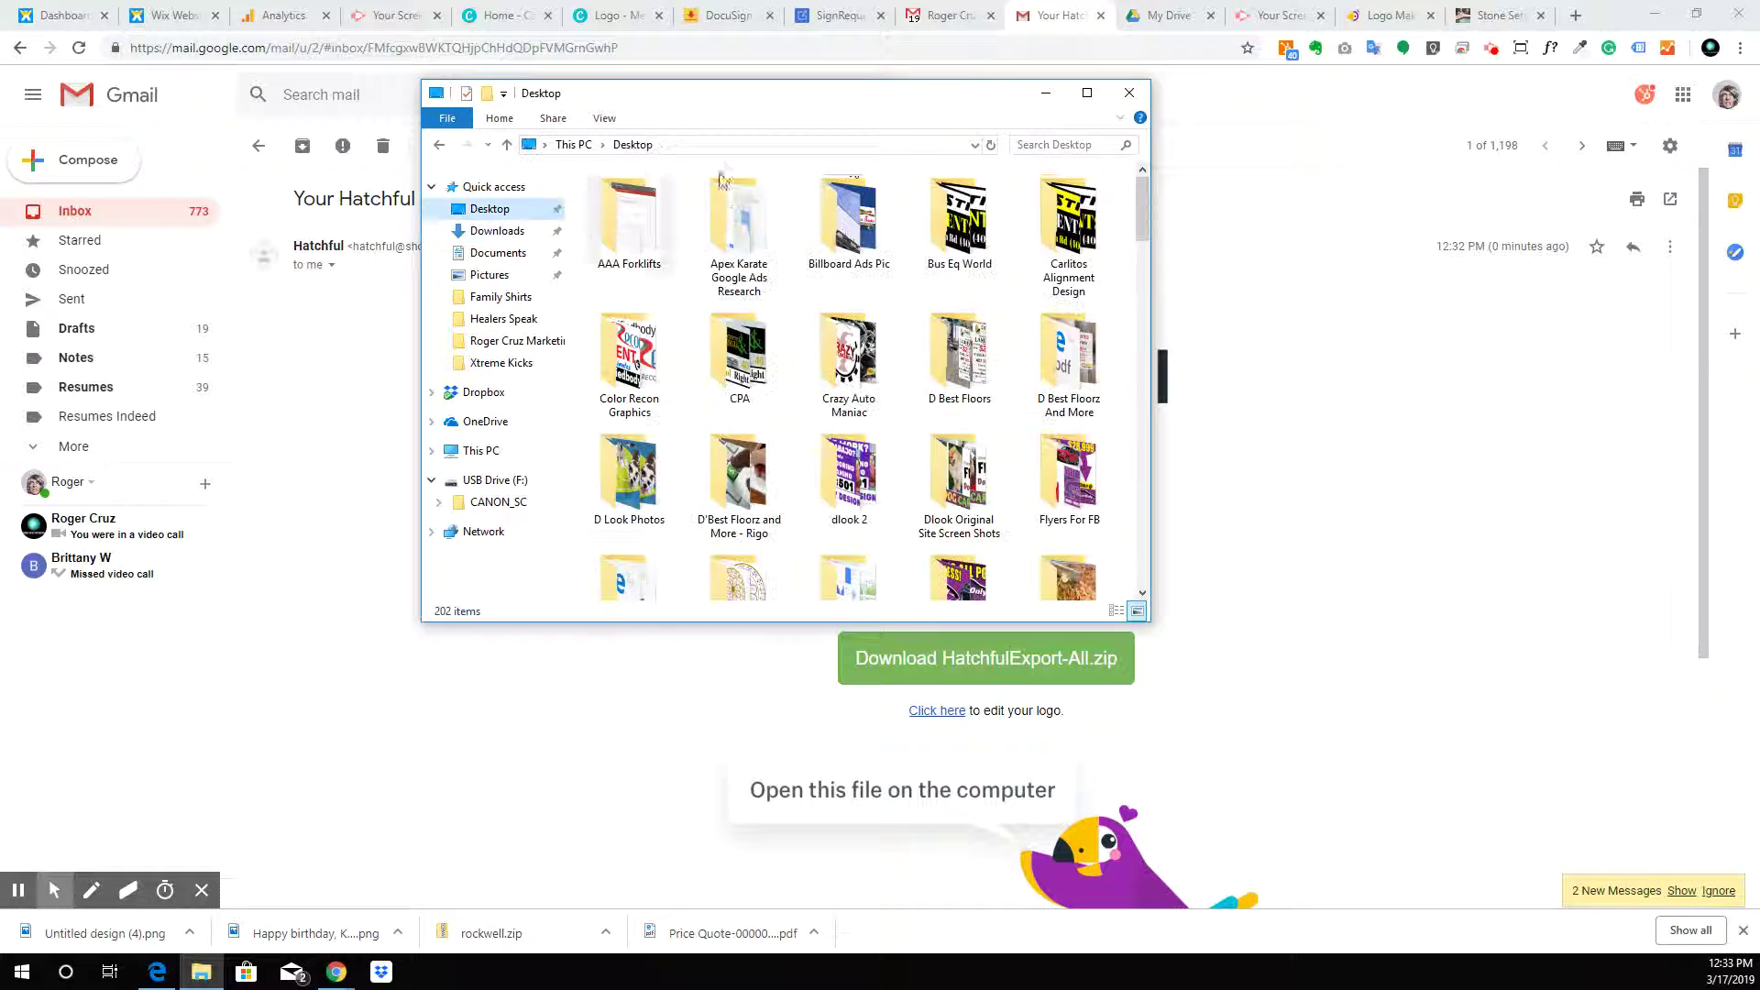
{"action": "left_click", "coordinate": [1044, 143]}
{"action": "type", "text": "st"}
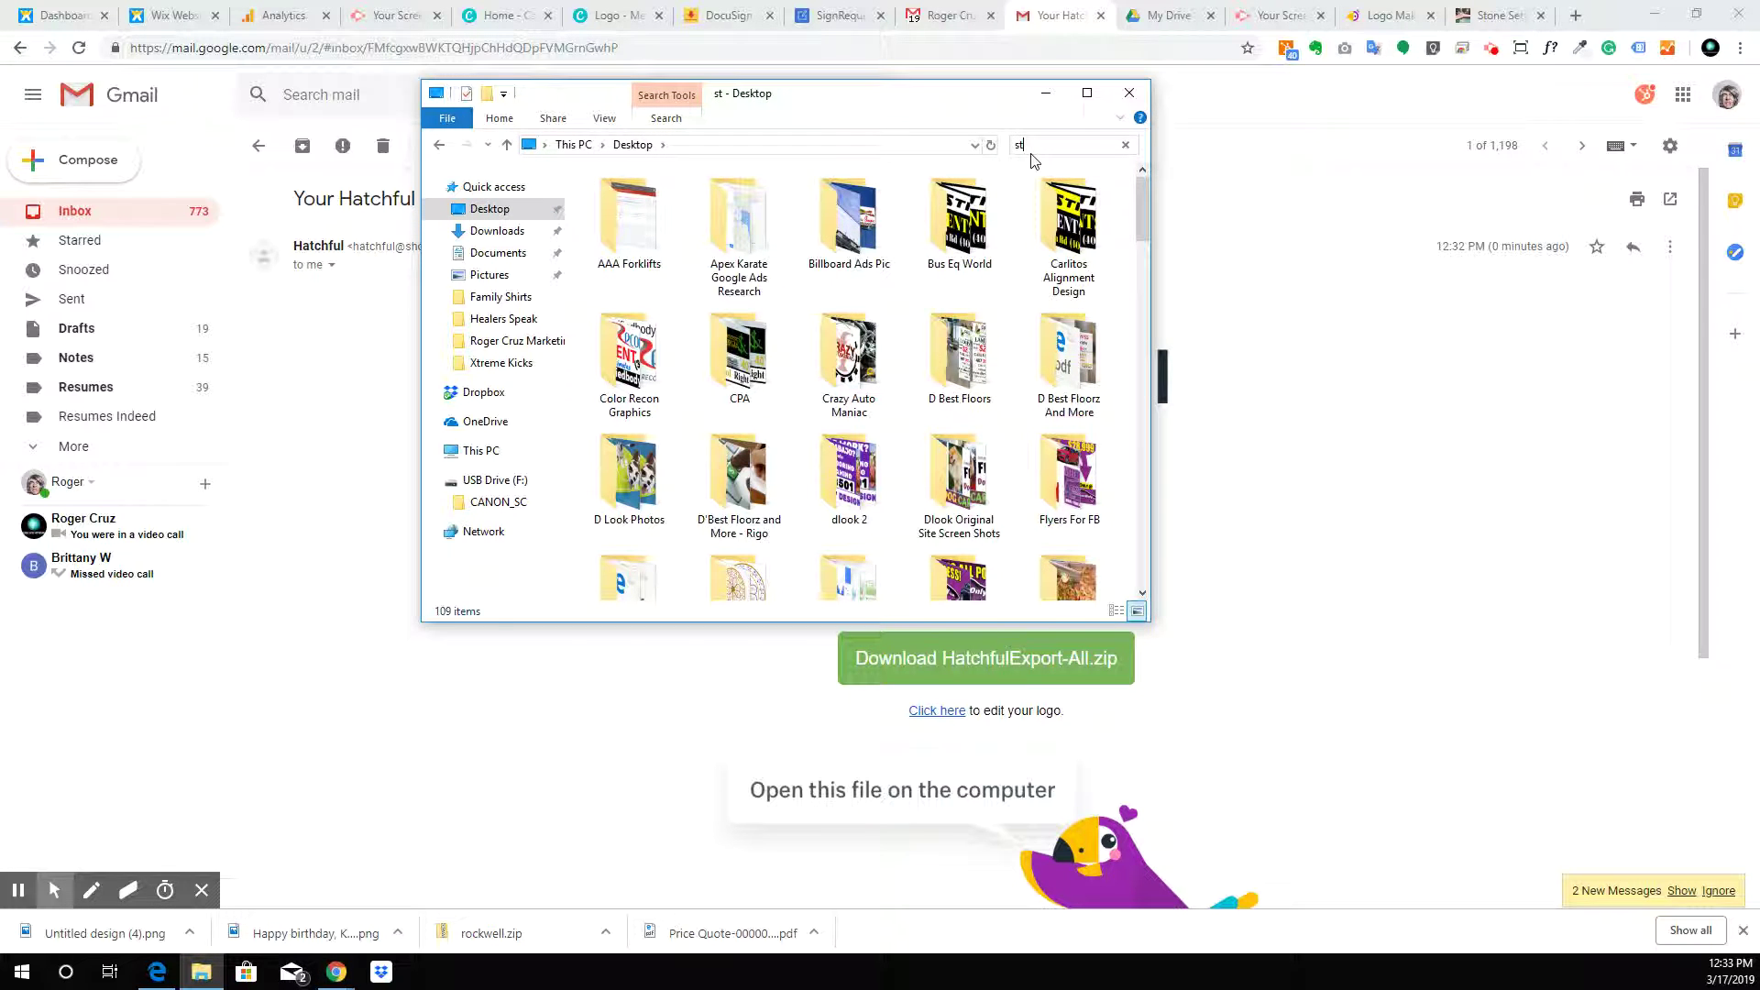
{"action": "type", "text": "one"}
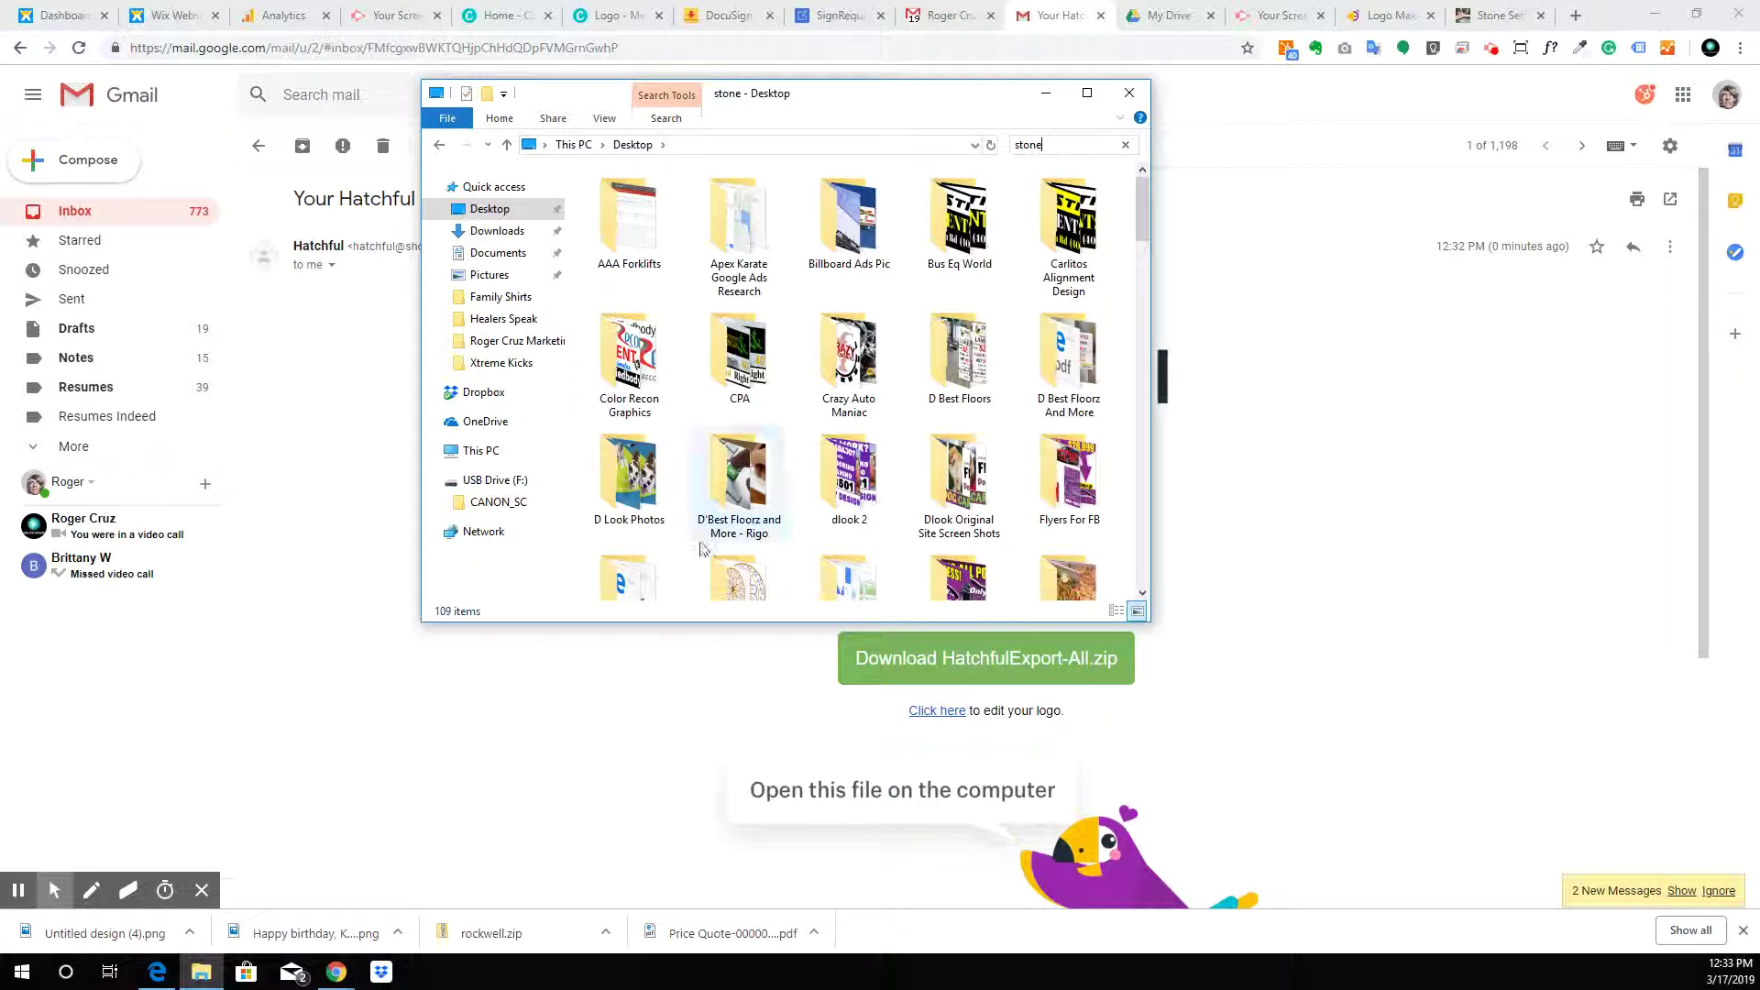
{"action": "scroll", "coordinate": [1013, 283], "scroll_direction": "down", "scroll_amount": 5}
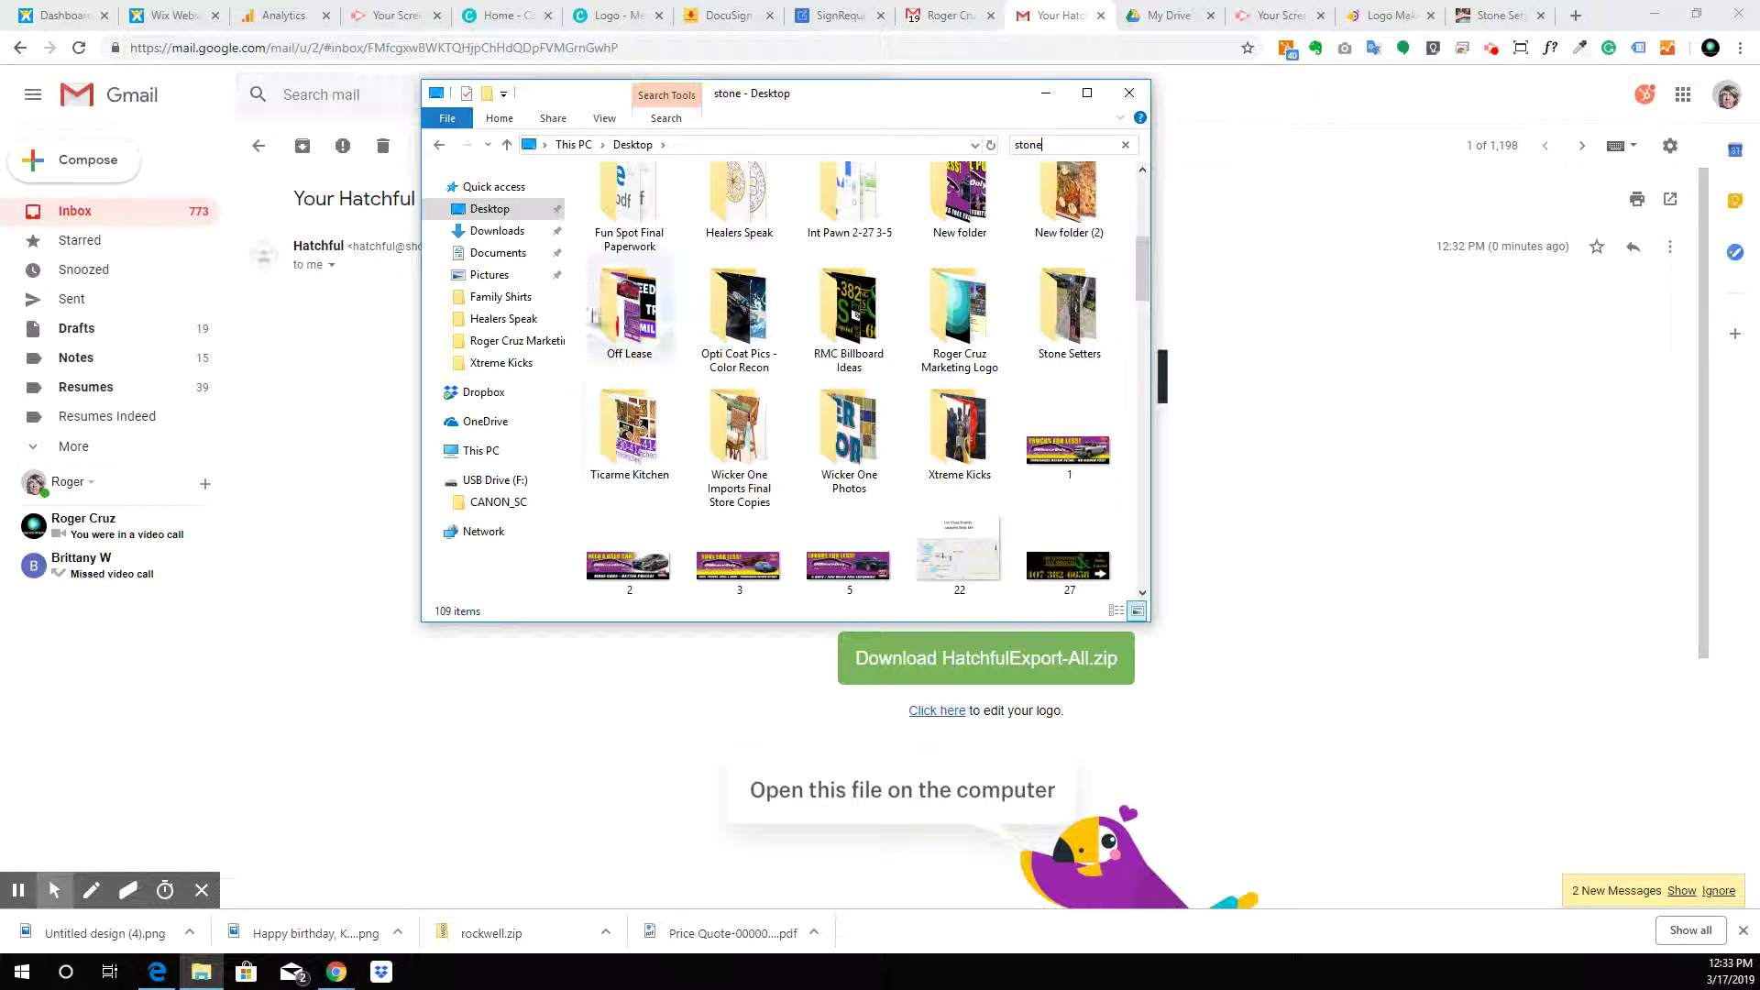
{"action": "double_click", "coordinate": [1068, 307]}
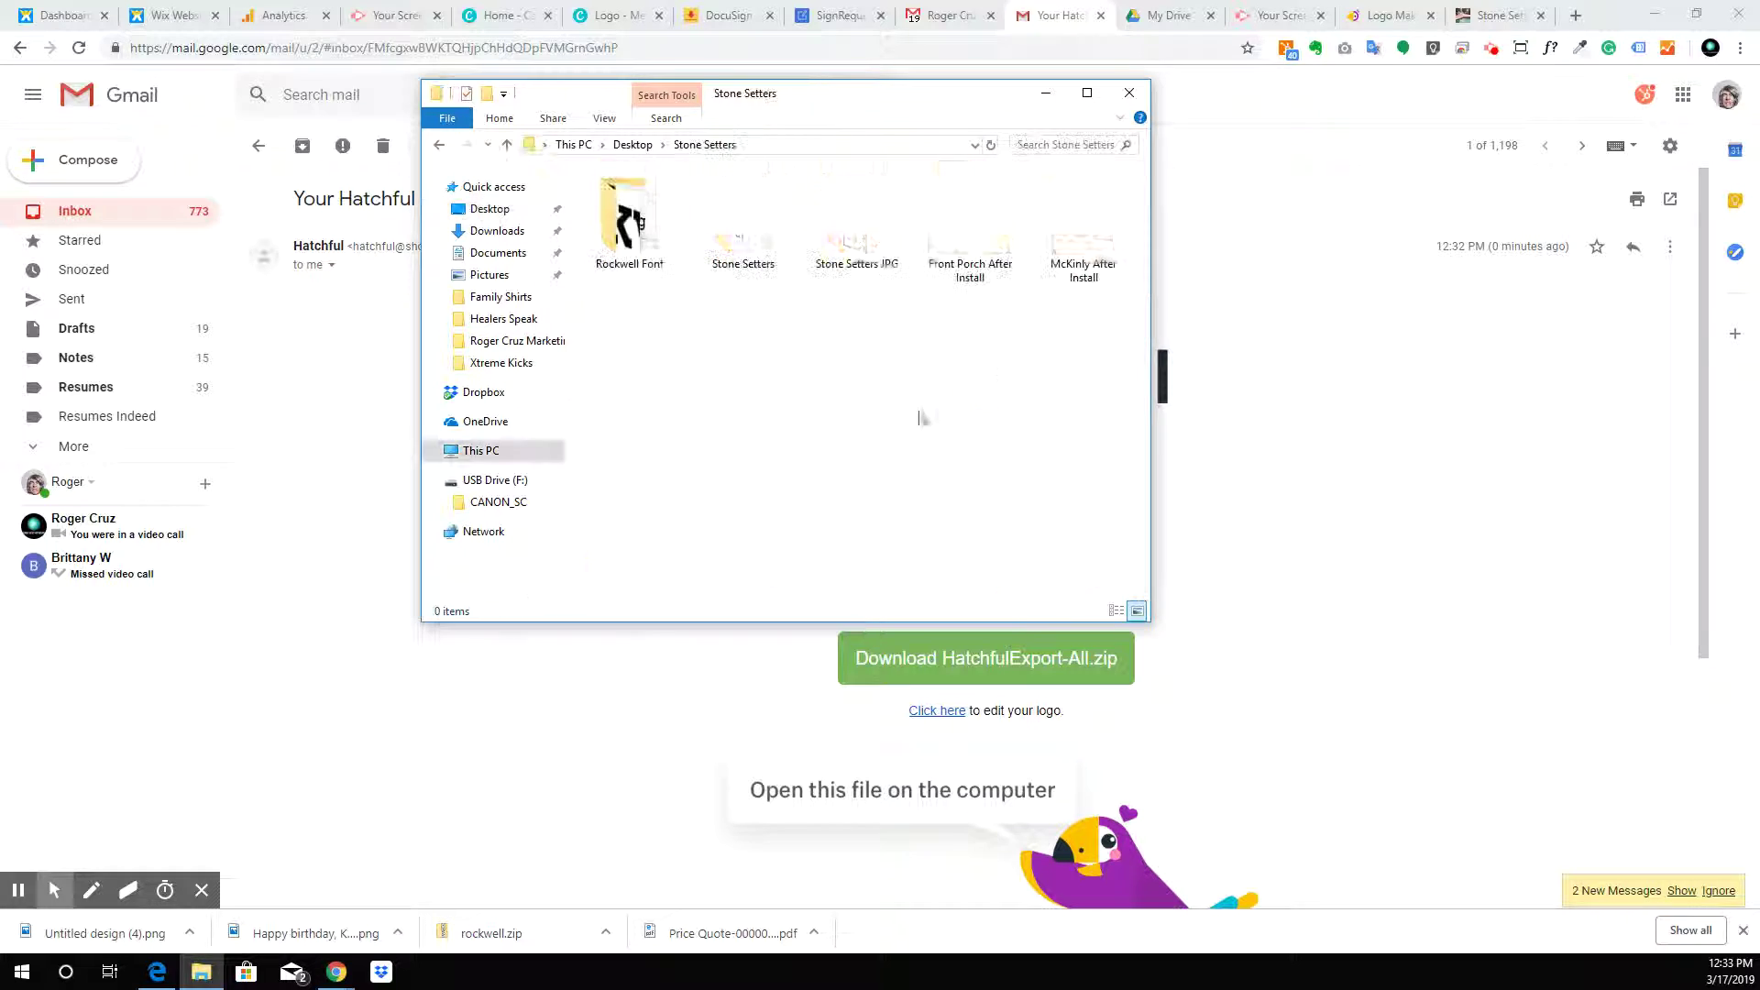
Create a new folder named Logo inside Stone Setters and open it
{"action": "right_click", "coordinate": [685, 323]}
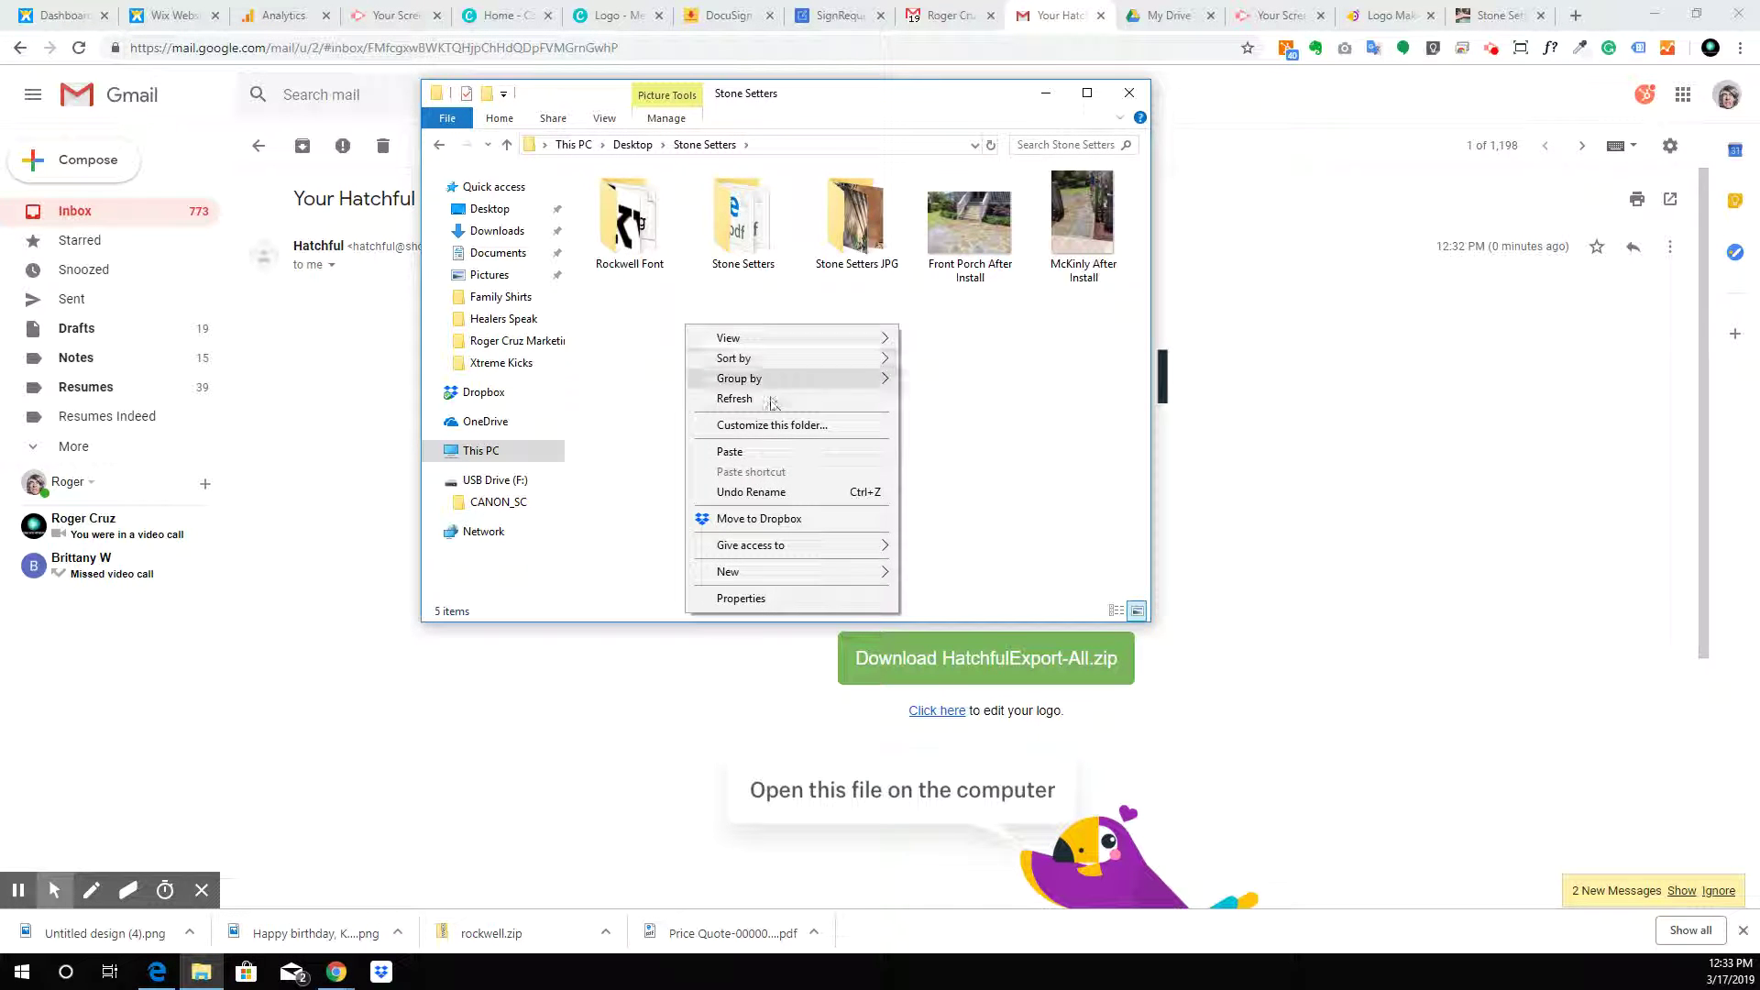
{"action": "mouse_move", "coordinate": [782, 571]}
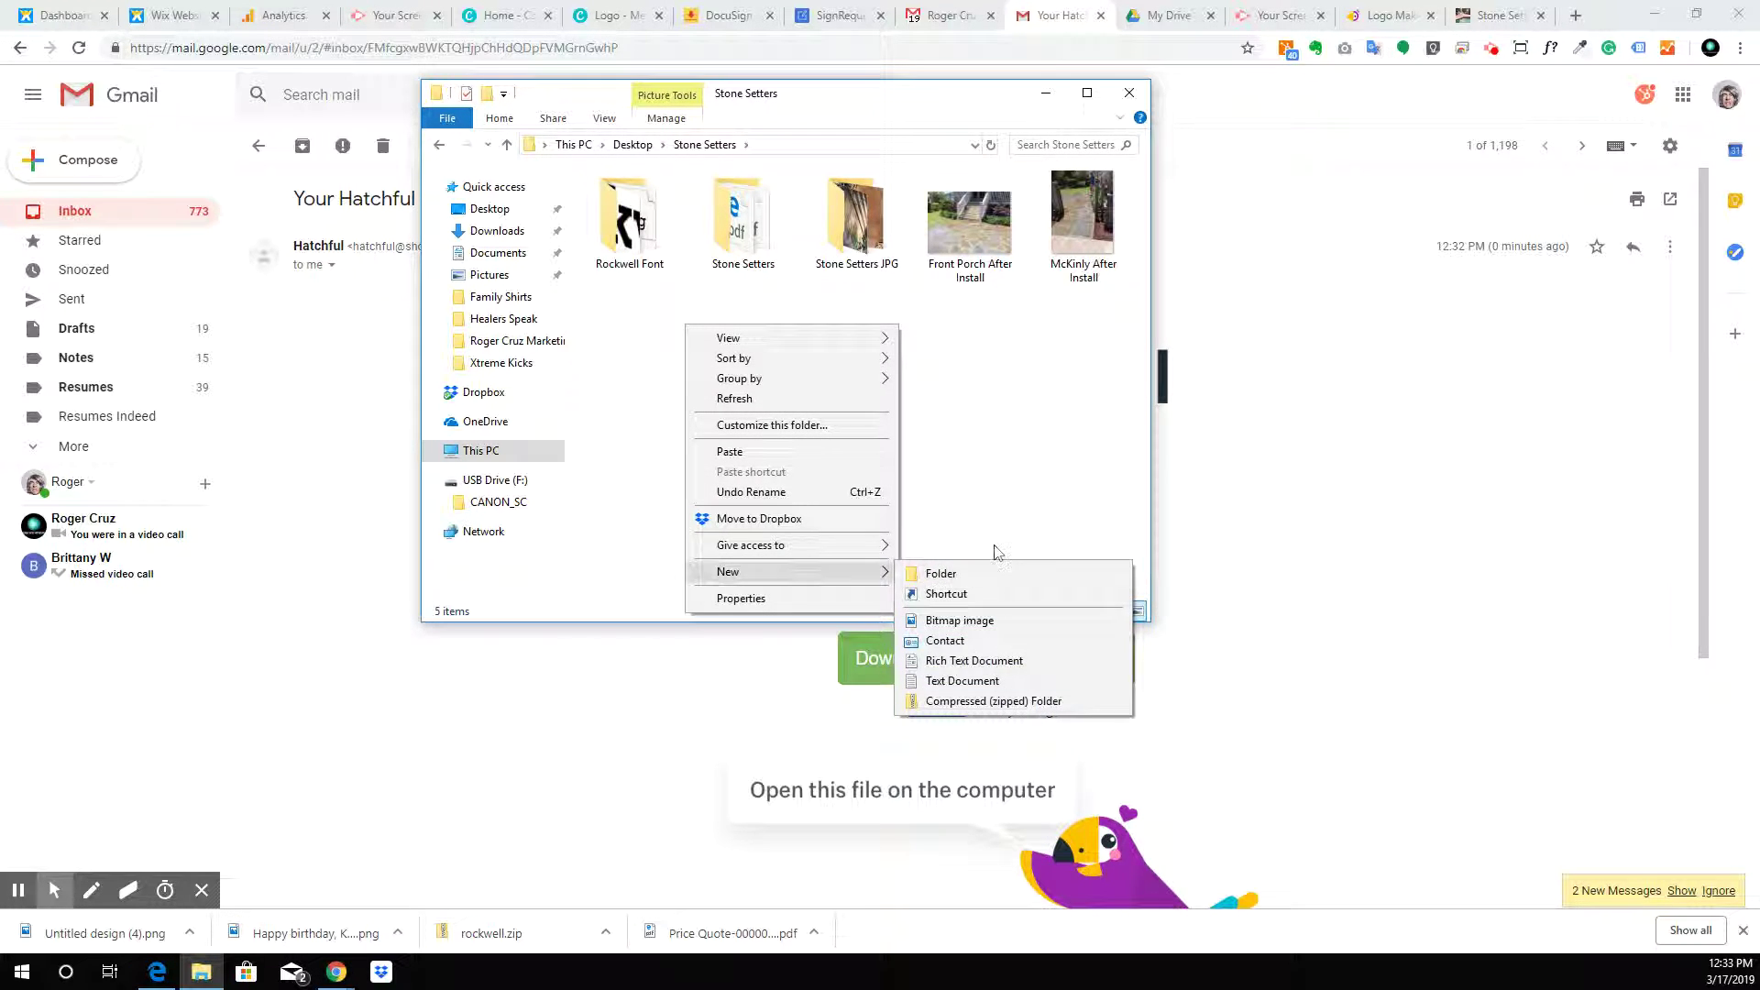
{"action": "left_click", "coordinate": [999, 577]}
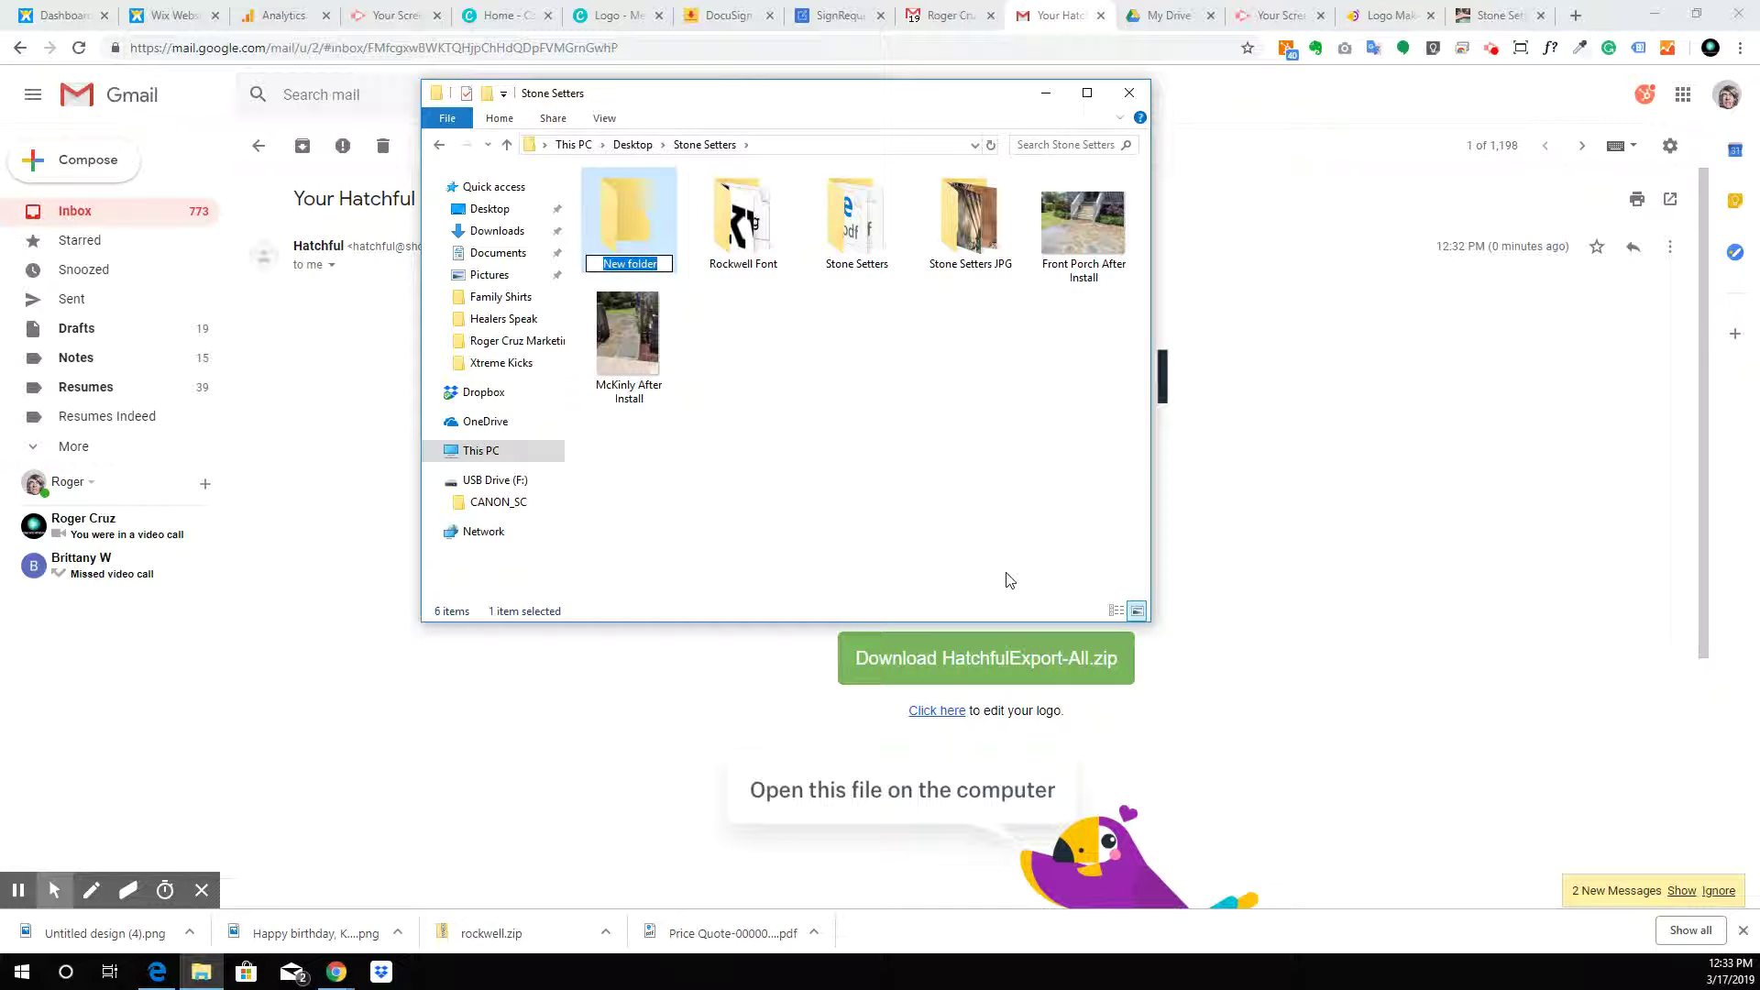
{"action": "type", "text": "Logo"}
{"action": "double_click", "coordinate": [656, 243]}
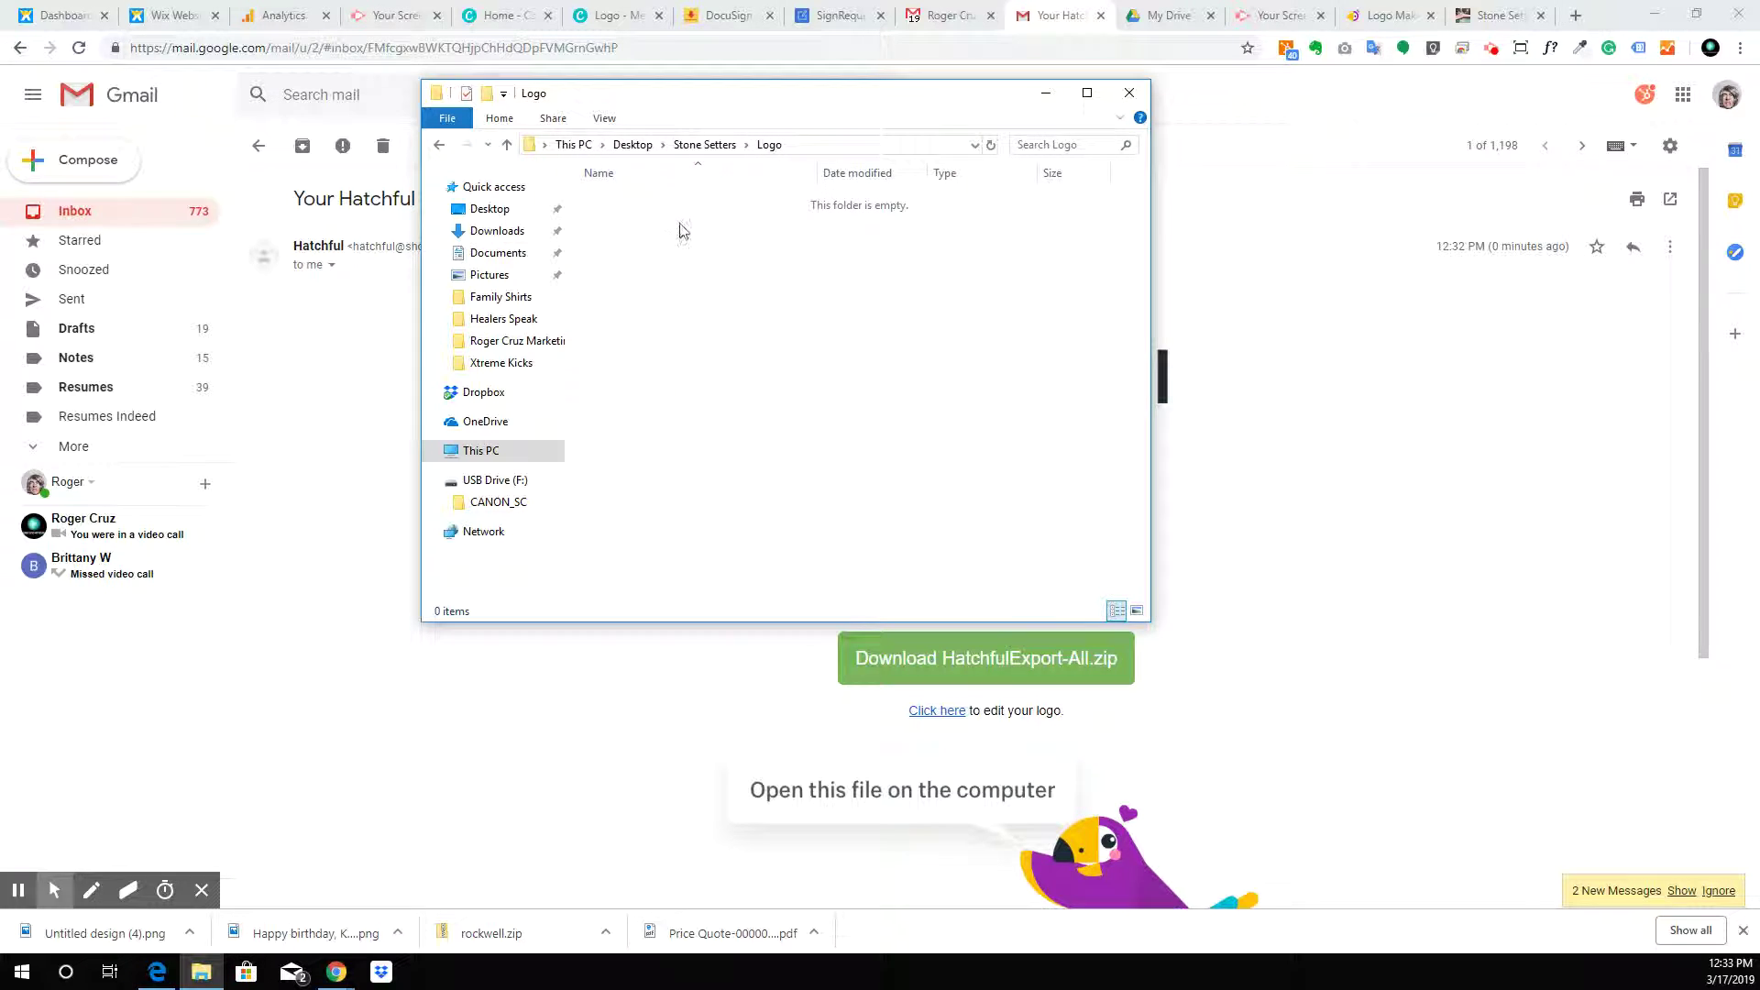
Paste the 16 exported logo PNGs into the Logo folder and select the logo image
{"action": "right_click", "coordinate": [782, 318]}
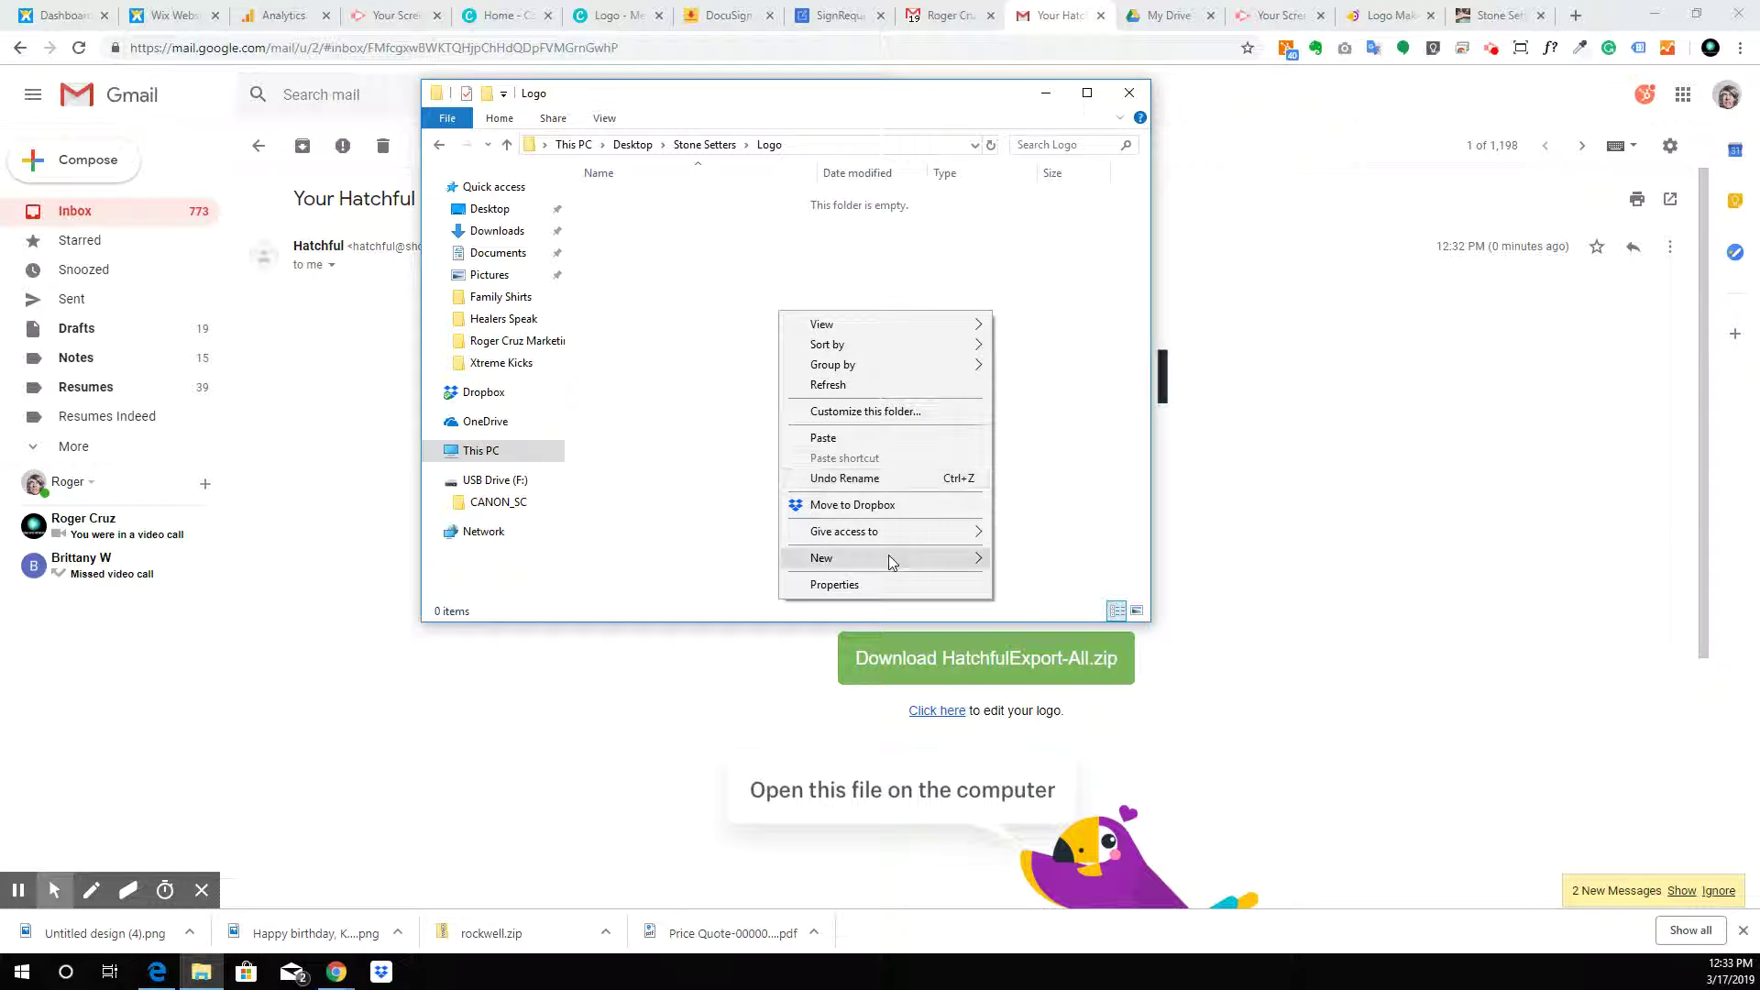
{"action": "left_click", "coordinate": [899, 437]}
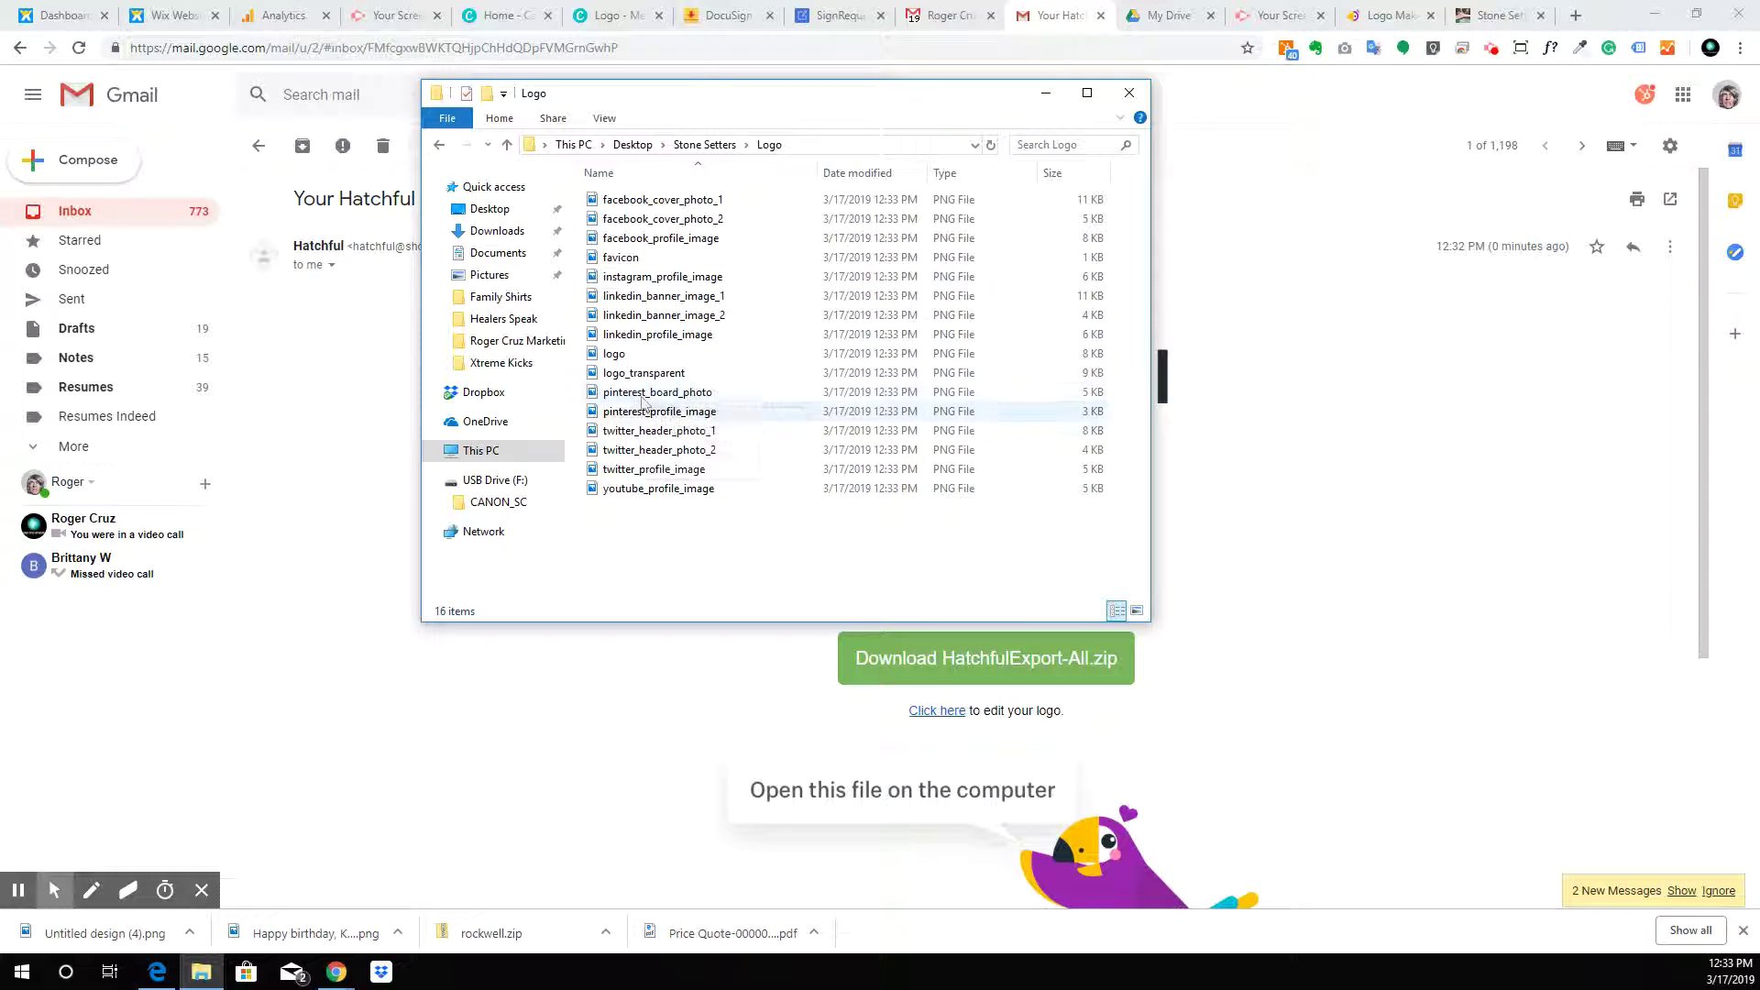
{"action": "left_click", "coordinate": [614, 354]}
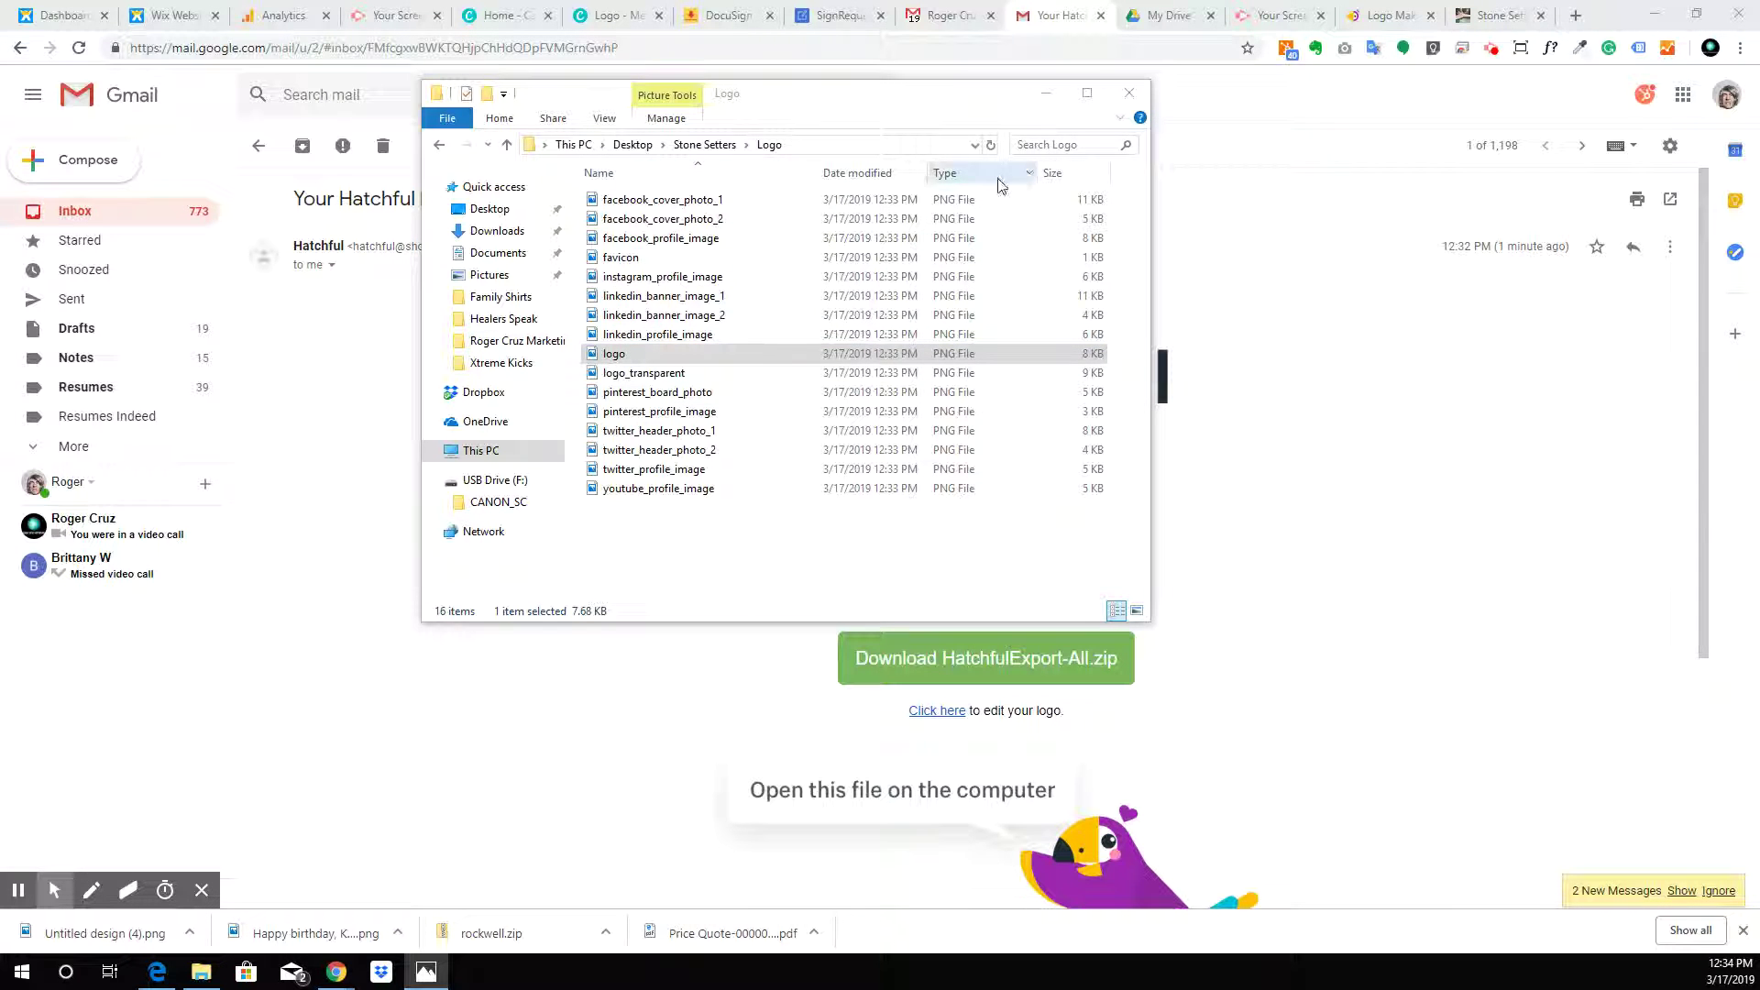
Switch the Logo folder to Extra large icons and scroll through the 16 logo thumbnails
{"action": "right_click", "coordinate": [792, 277]}
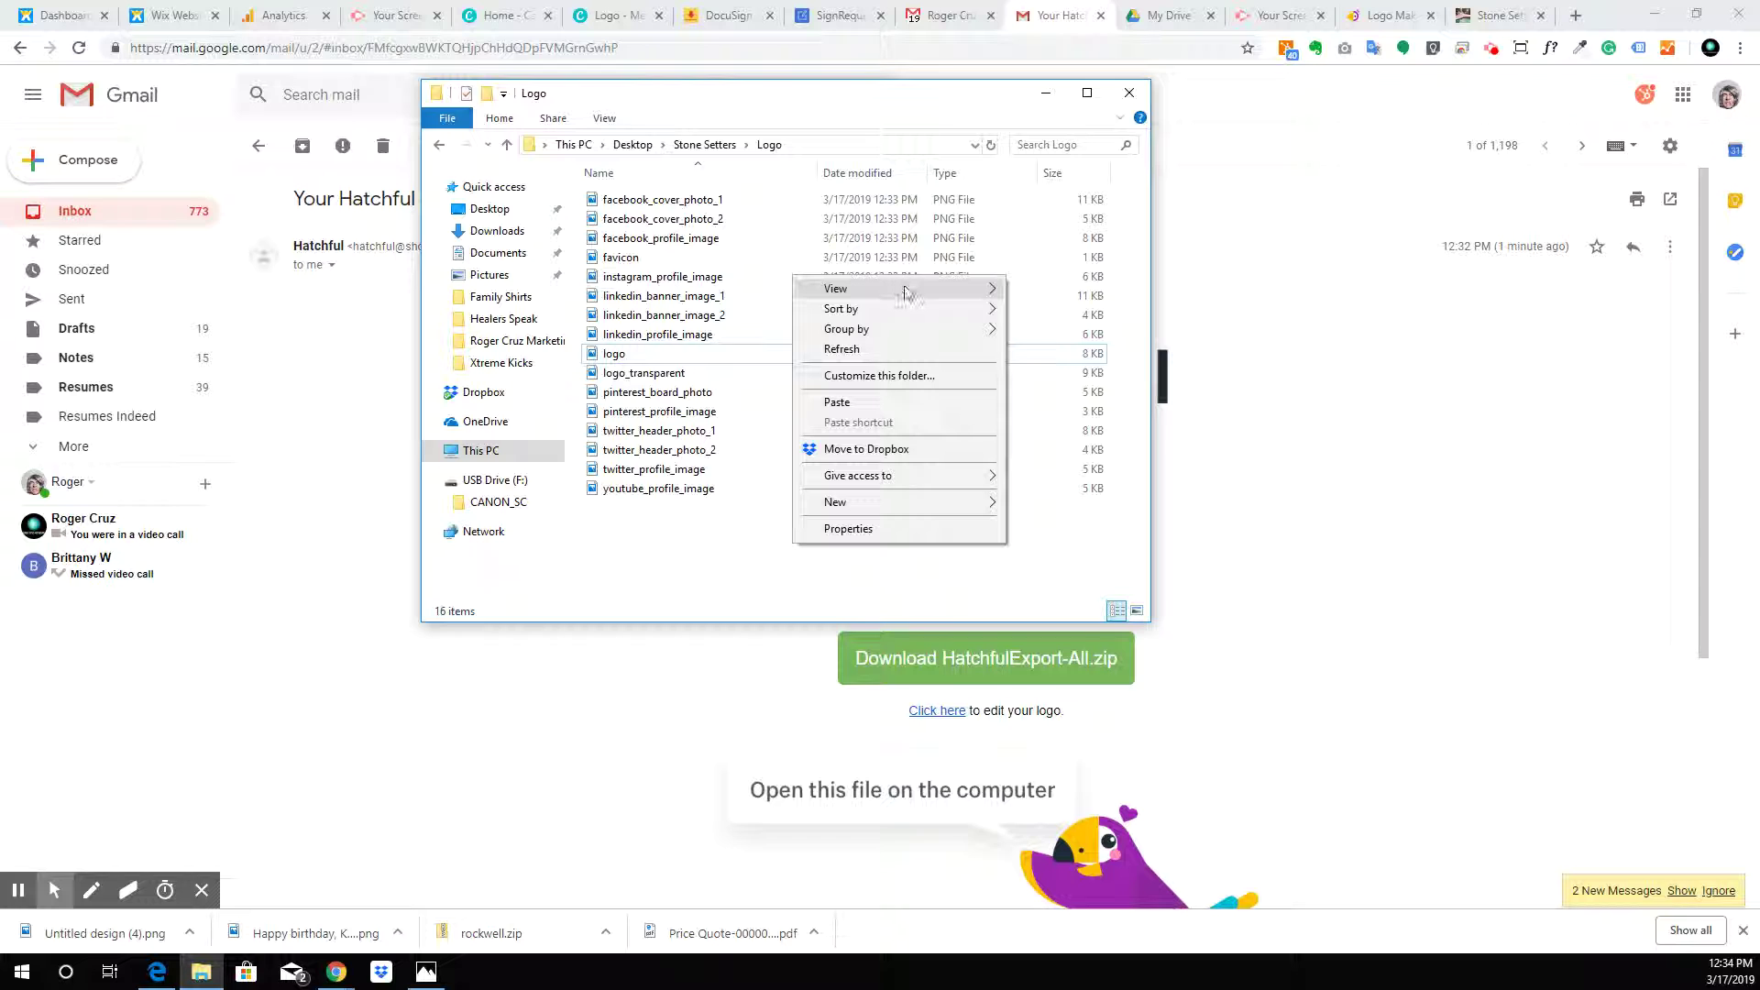
{"action": "mouse_move", "coordinate": [905, 291]}
{"action": "left_click", "coordinate": [1054, 288]}
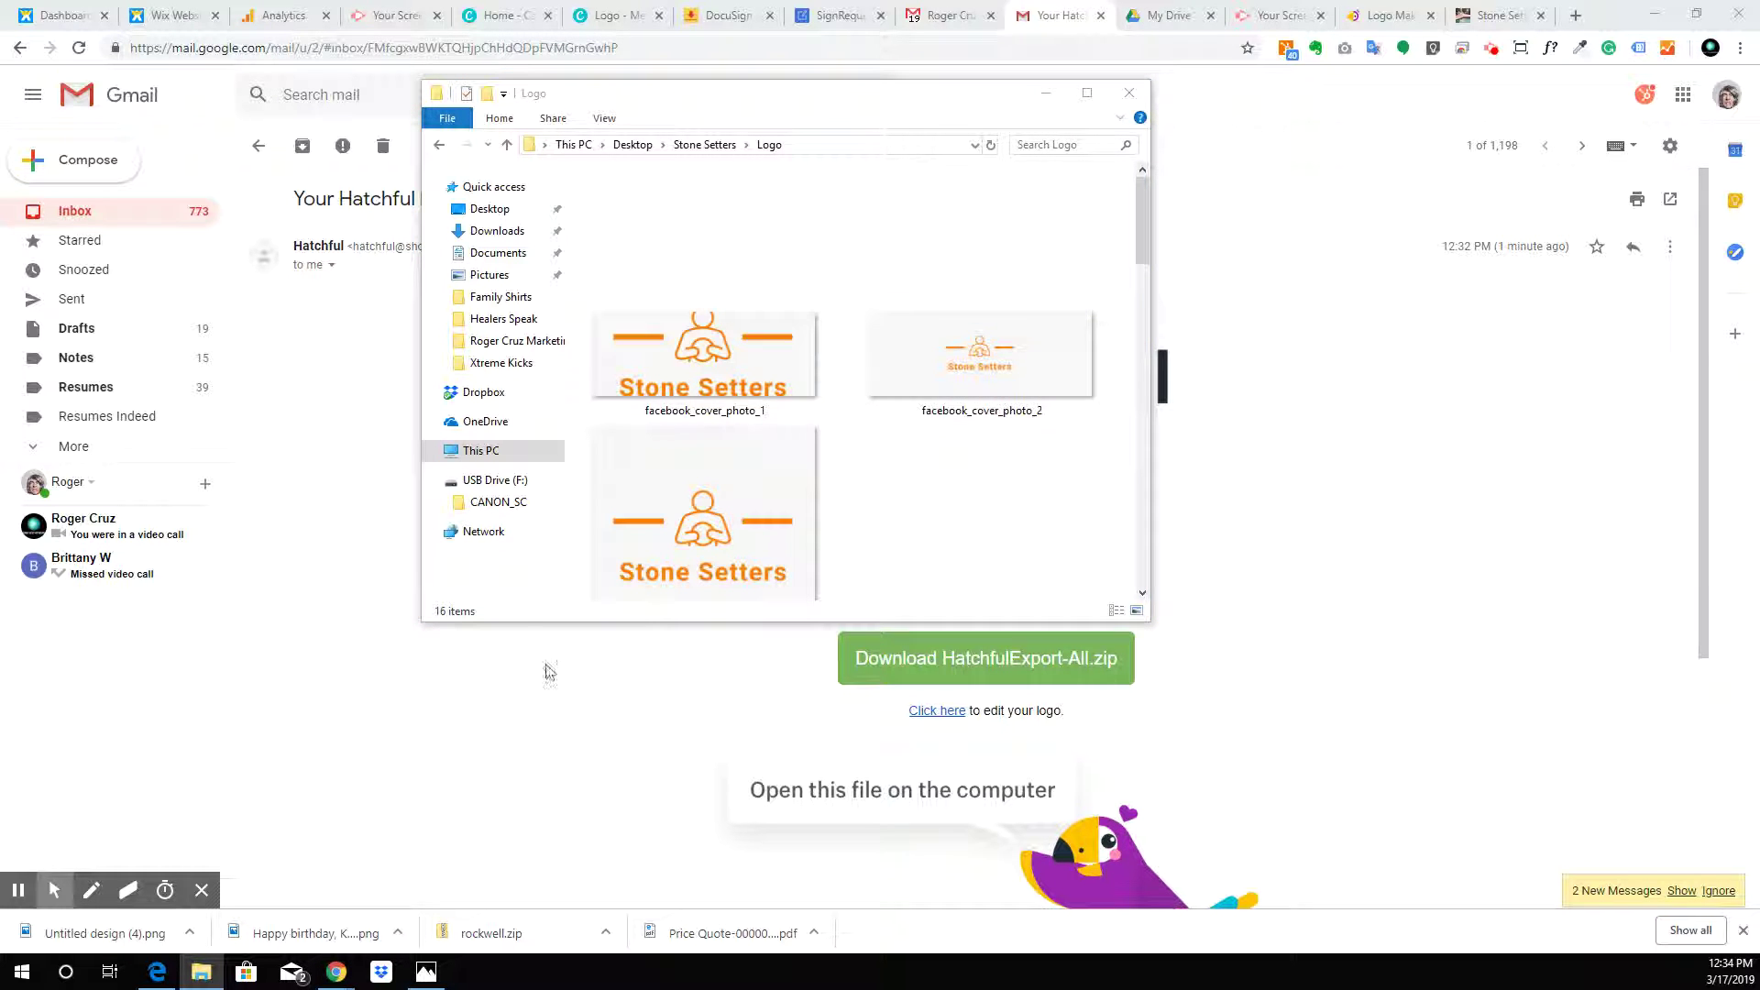
{"action": "scroll", "coordinate": [731, 290], "scroll_direction": "down", "scroll_amount": 5}
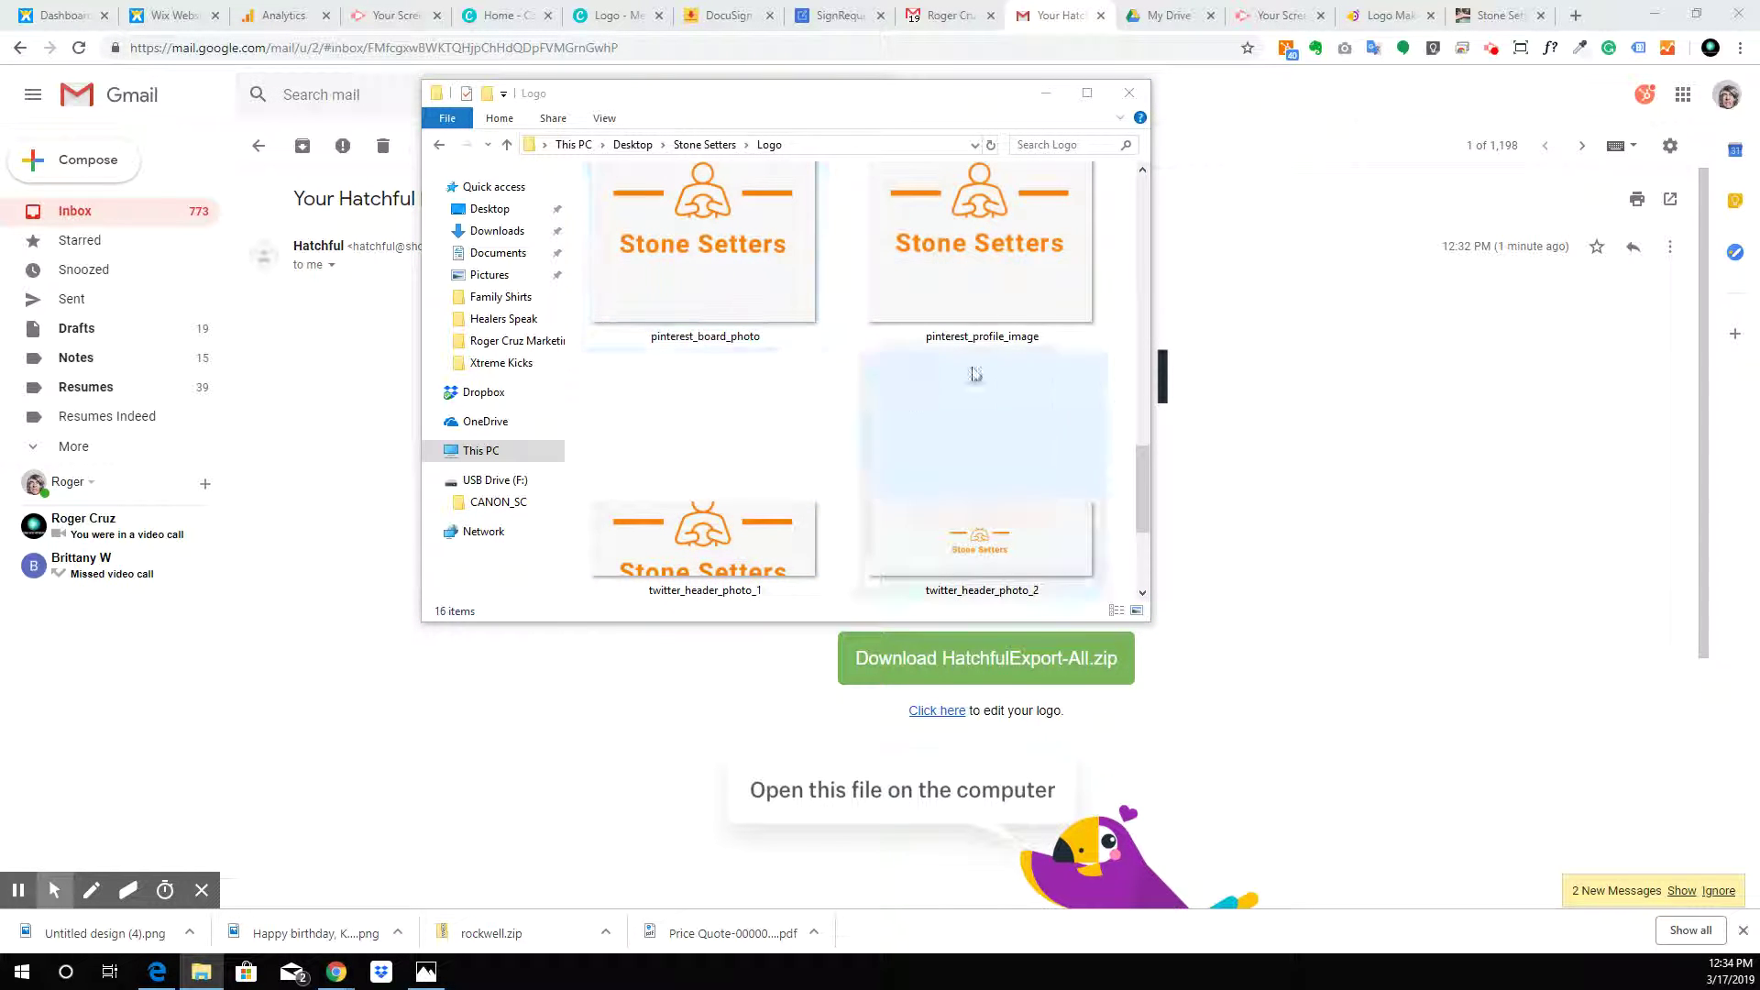
{"action": "scroll", "coordinate": [953, 380], "scroll_direction": "down", "scroll_amount": 3}
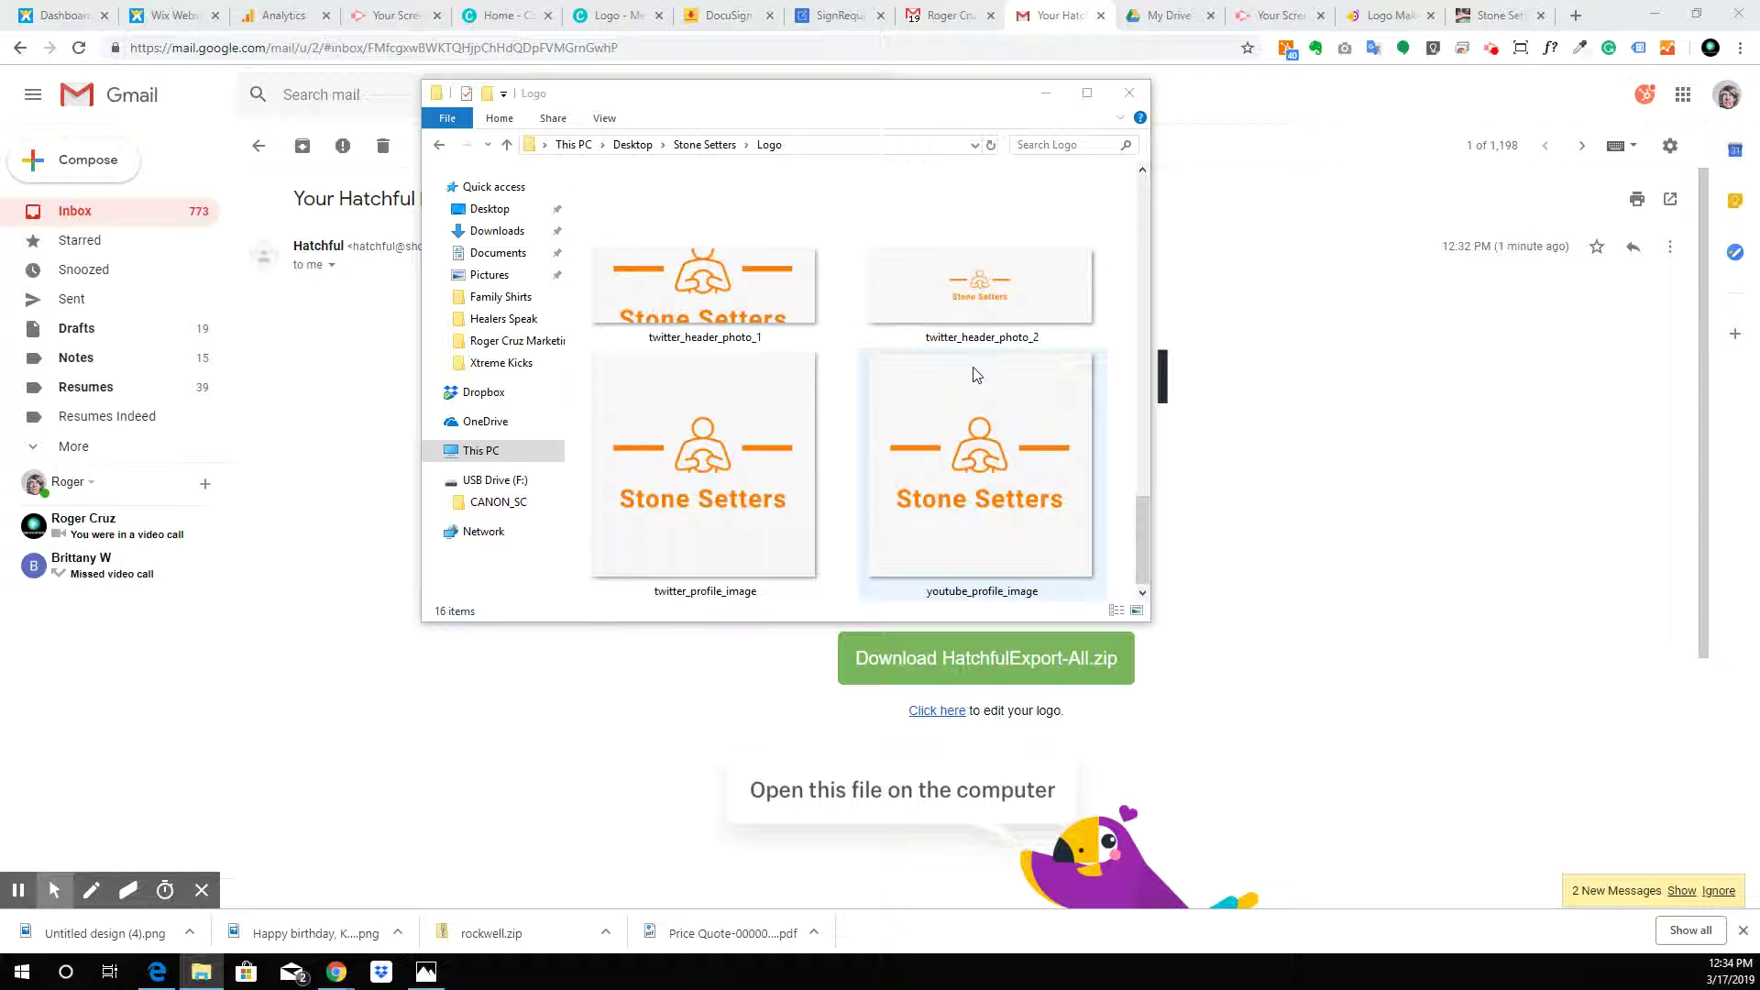
{"action": "scroll", "coordinate": [976, 374], "scroll_direction": "up", "scroll_amount": 4}
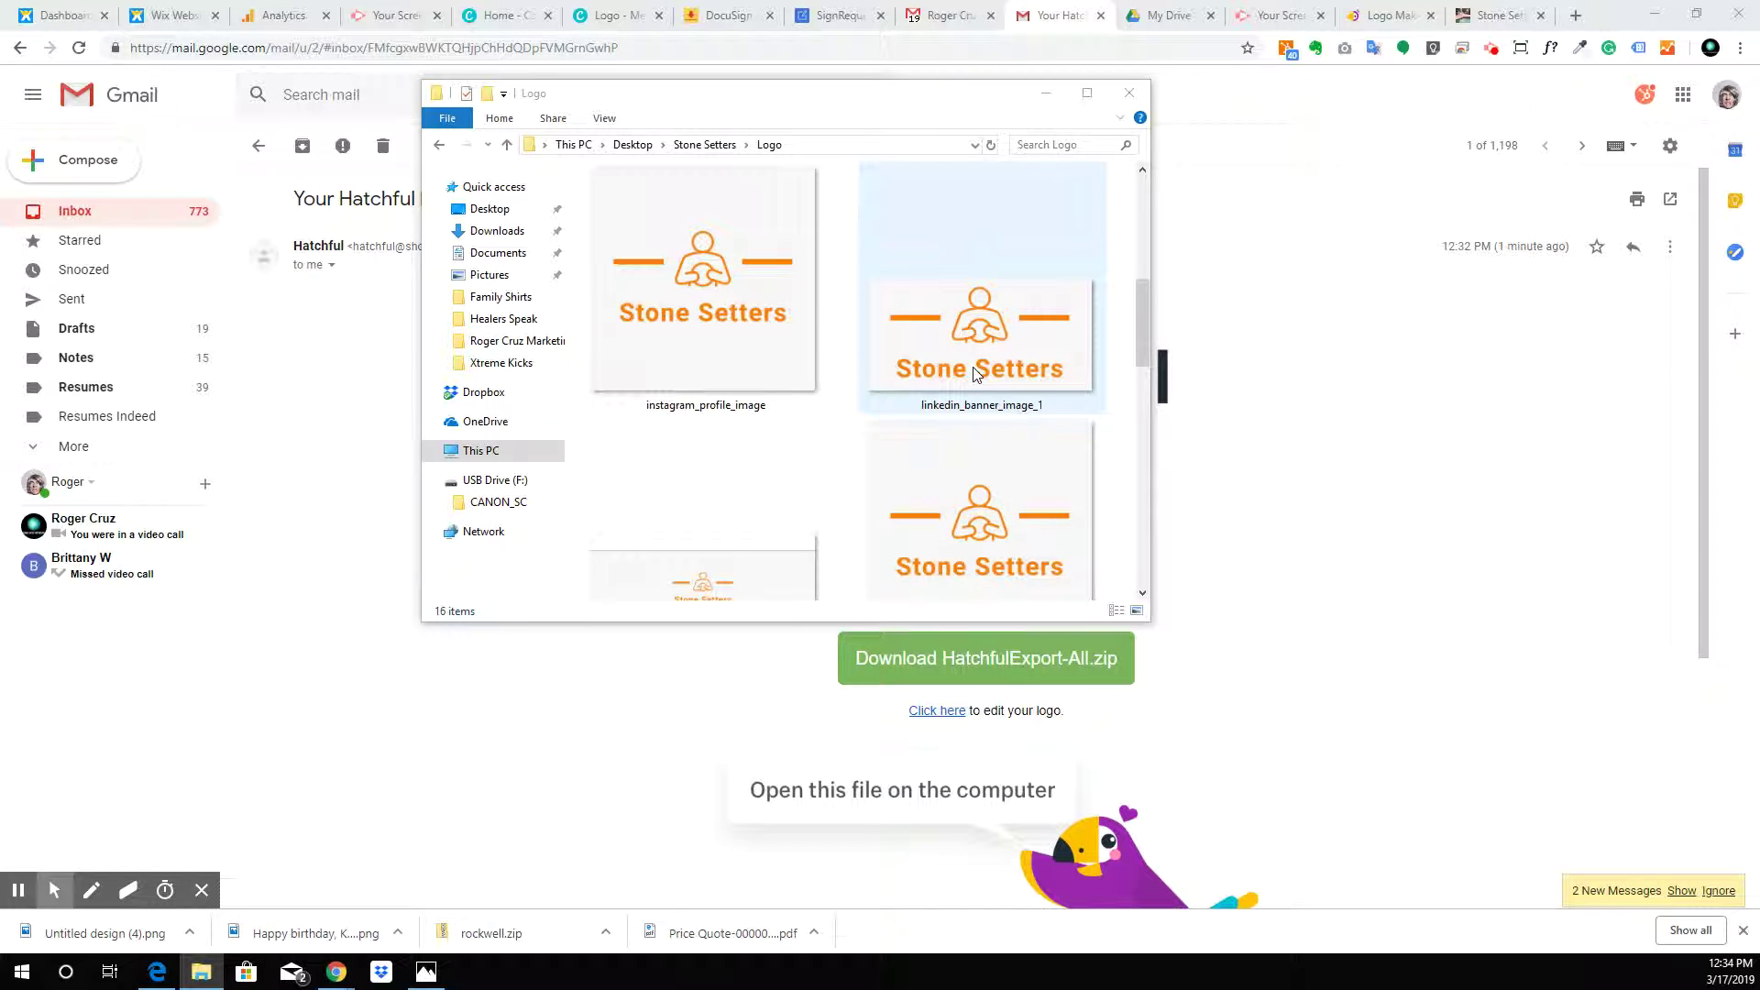
{"action": "scroll", "coordinate": [973, 371], "scroll_direction": "down", "scroll_amount": 1}
{"action": "scroll", "coordinate": [976, 374], "scroll_direction": "down", "scroll_amount": 5}
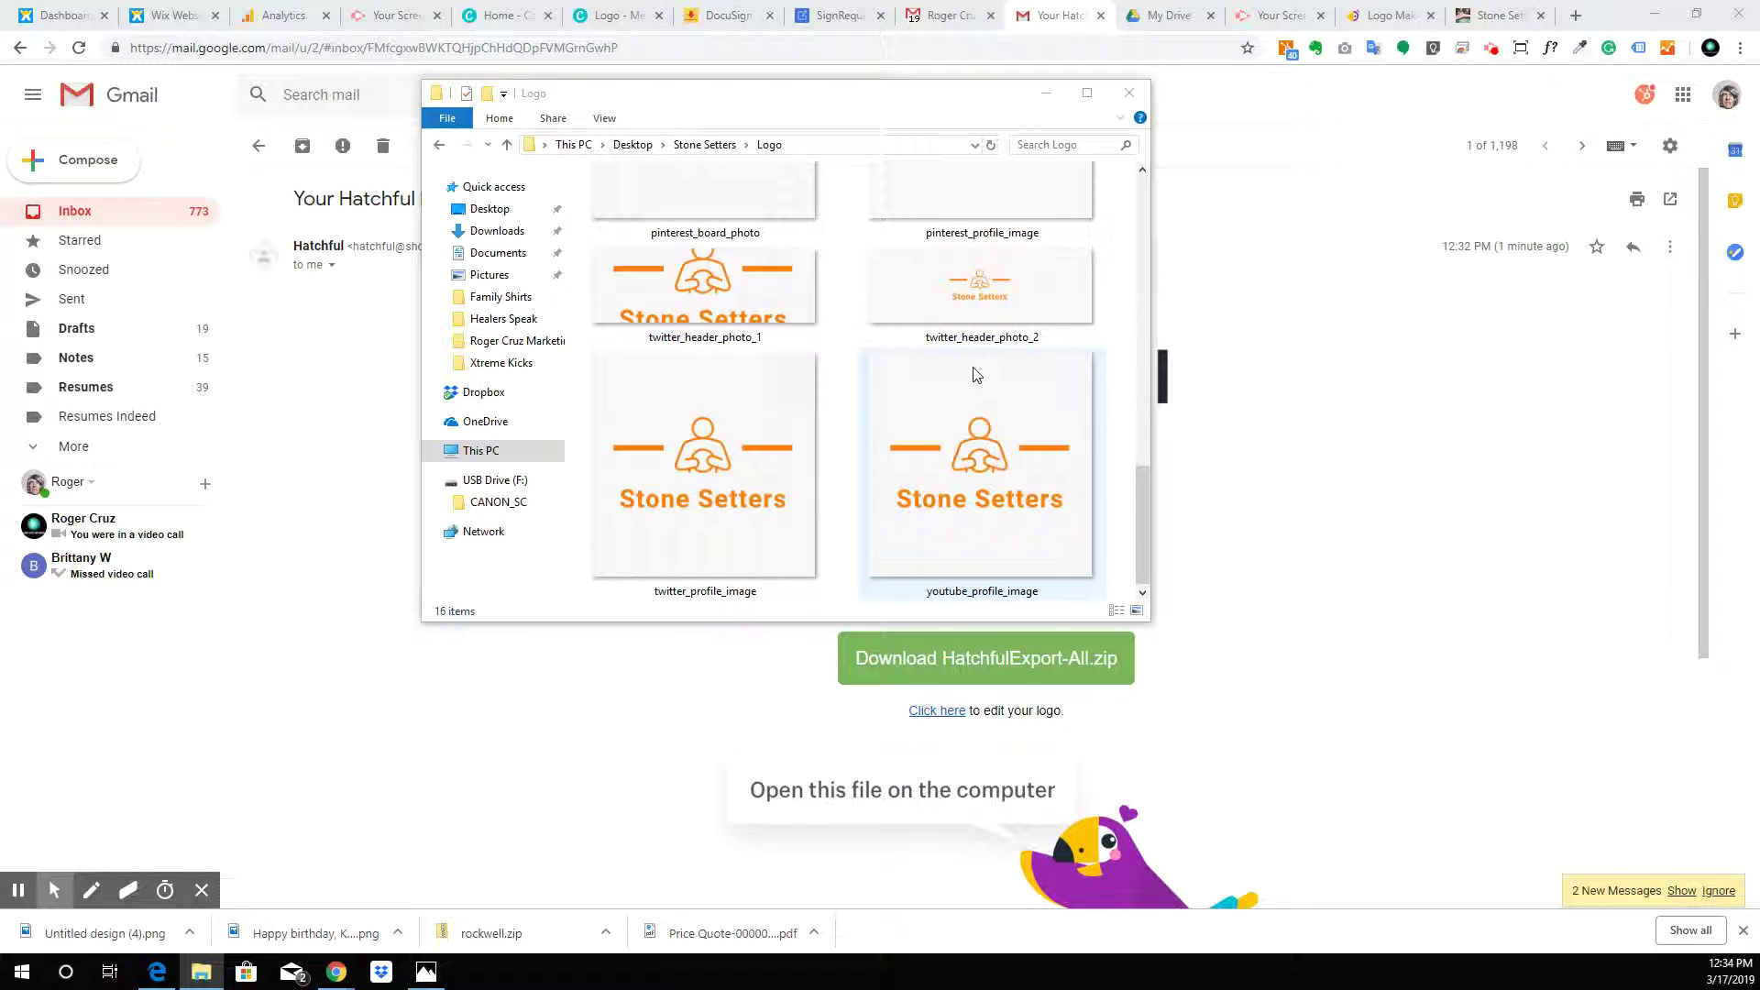
{"action": "left_click", "coordinate": [1142, 170]}
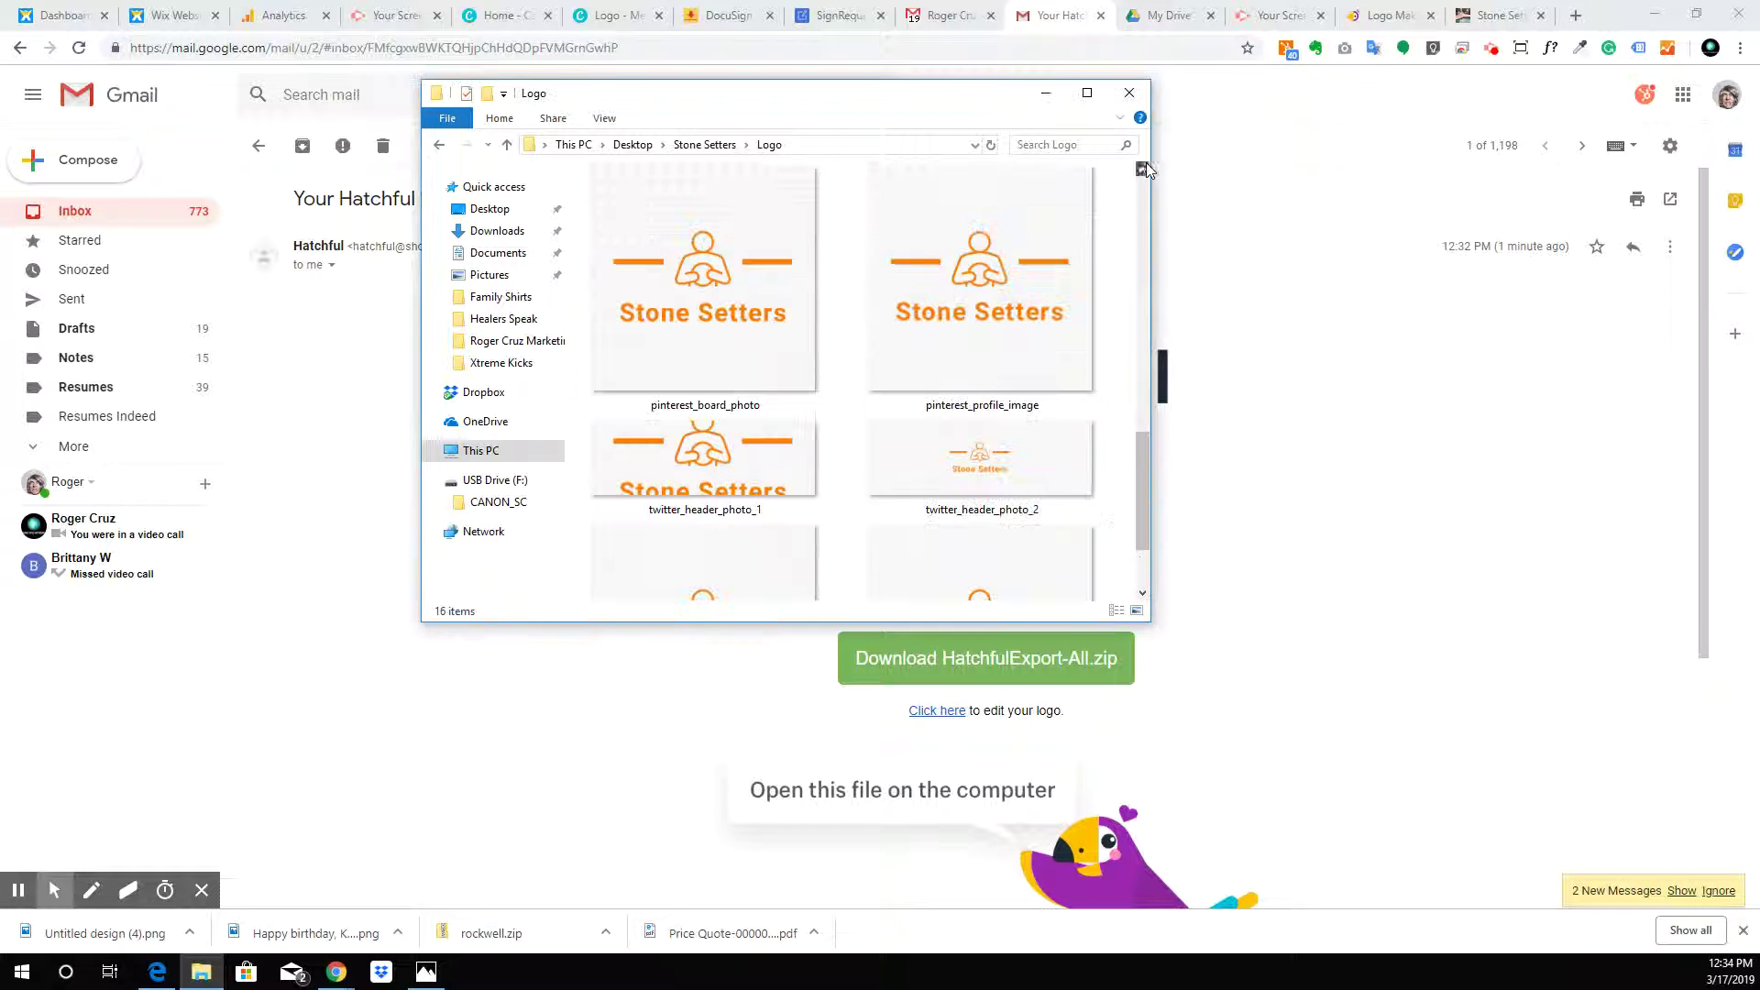
{"action": "left_click", "coordinate": [1142, 170]}
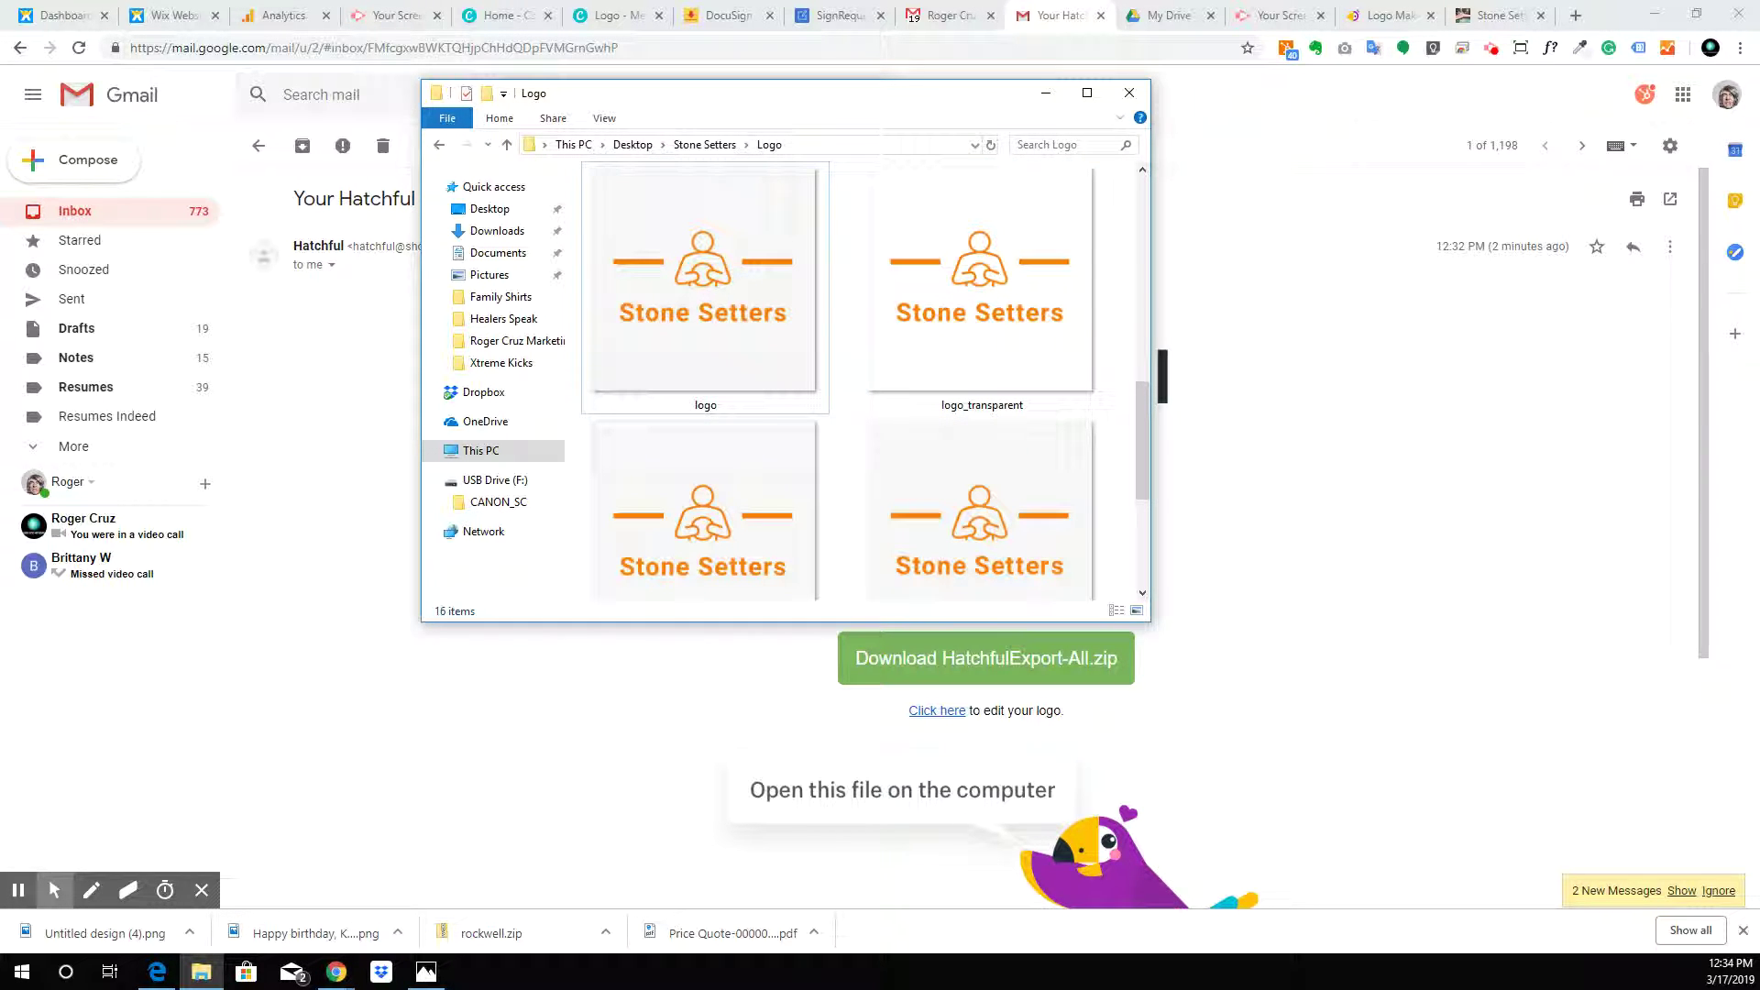
Preview logo.png and logo_transparent.png in Photos, then close the viewer and leave the folder
{"action": "key", "text": "Return"}
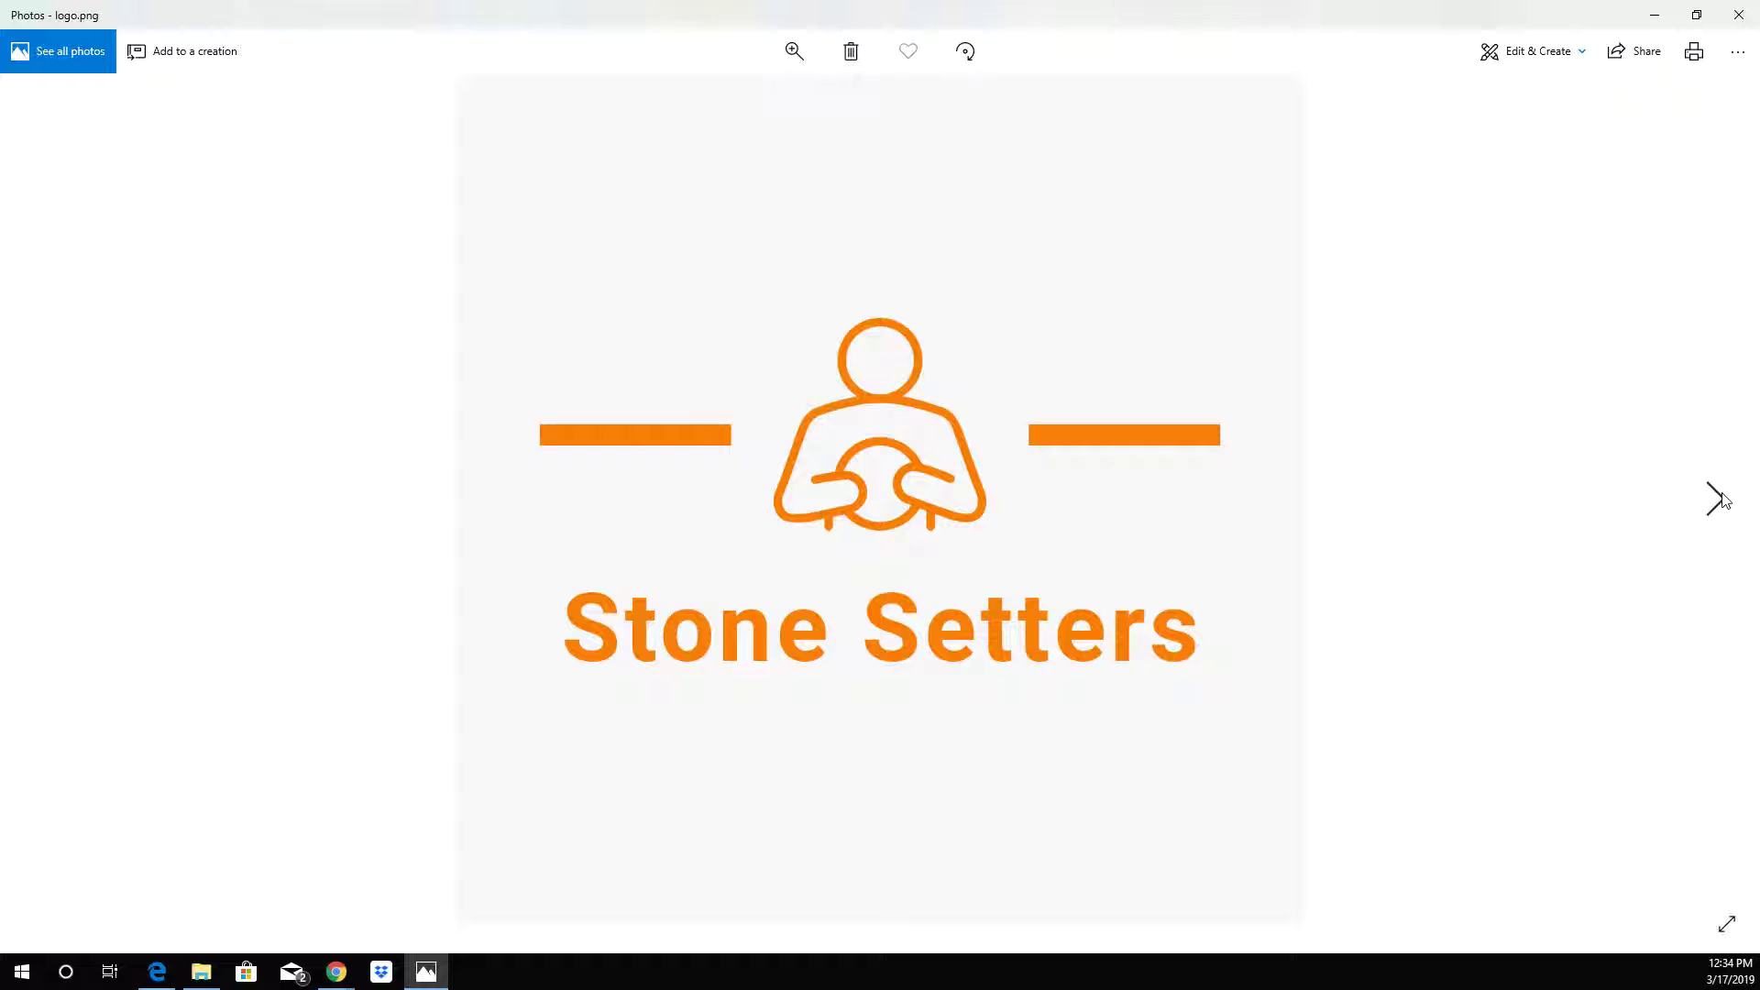
{"action": "left_click", "coordinate": [1720, 498]}
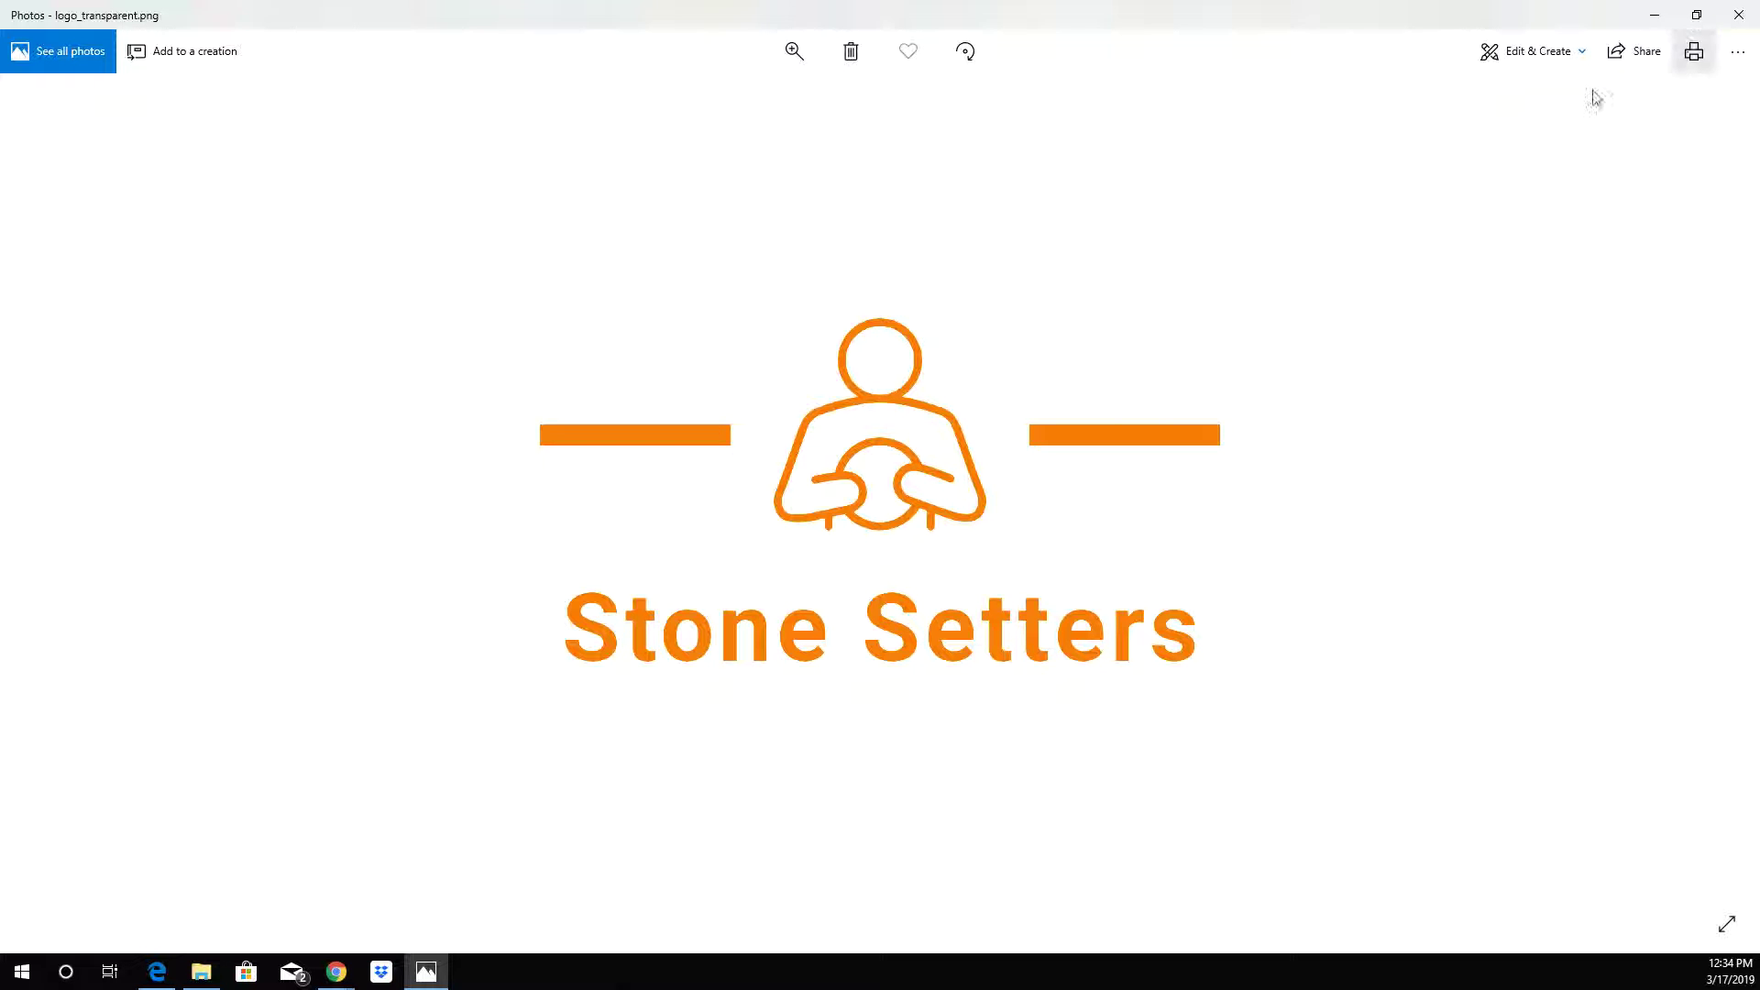
{"action": "left_click", "coordinate": [1739, 17]}
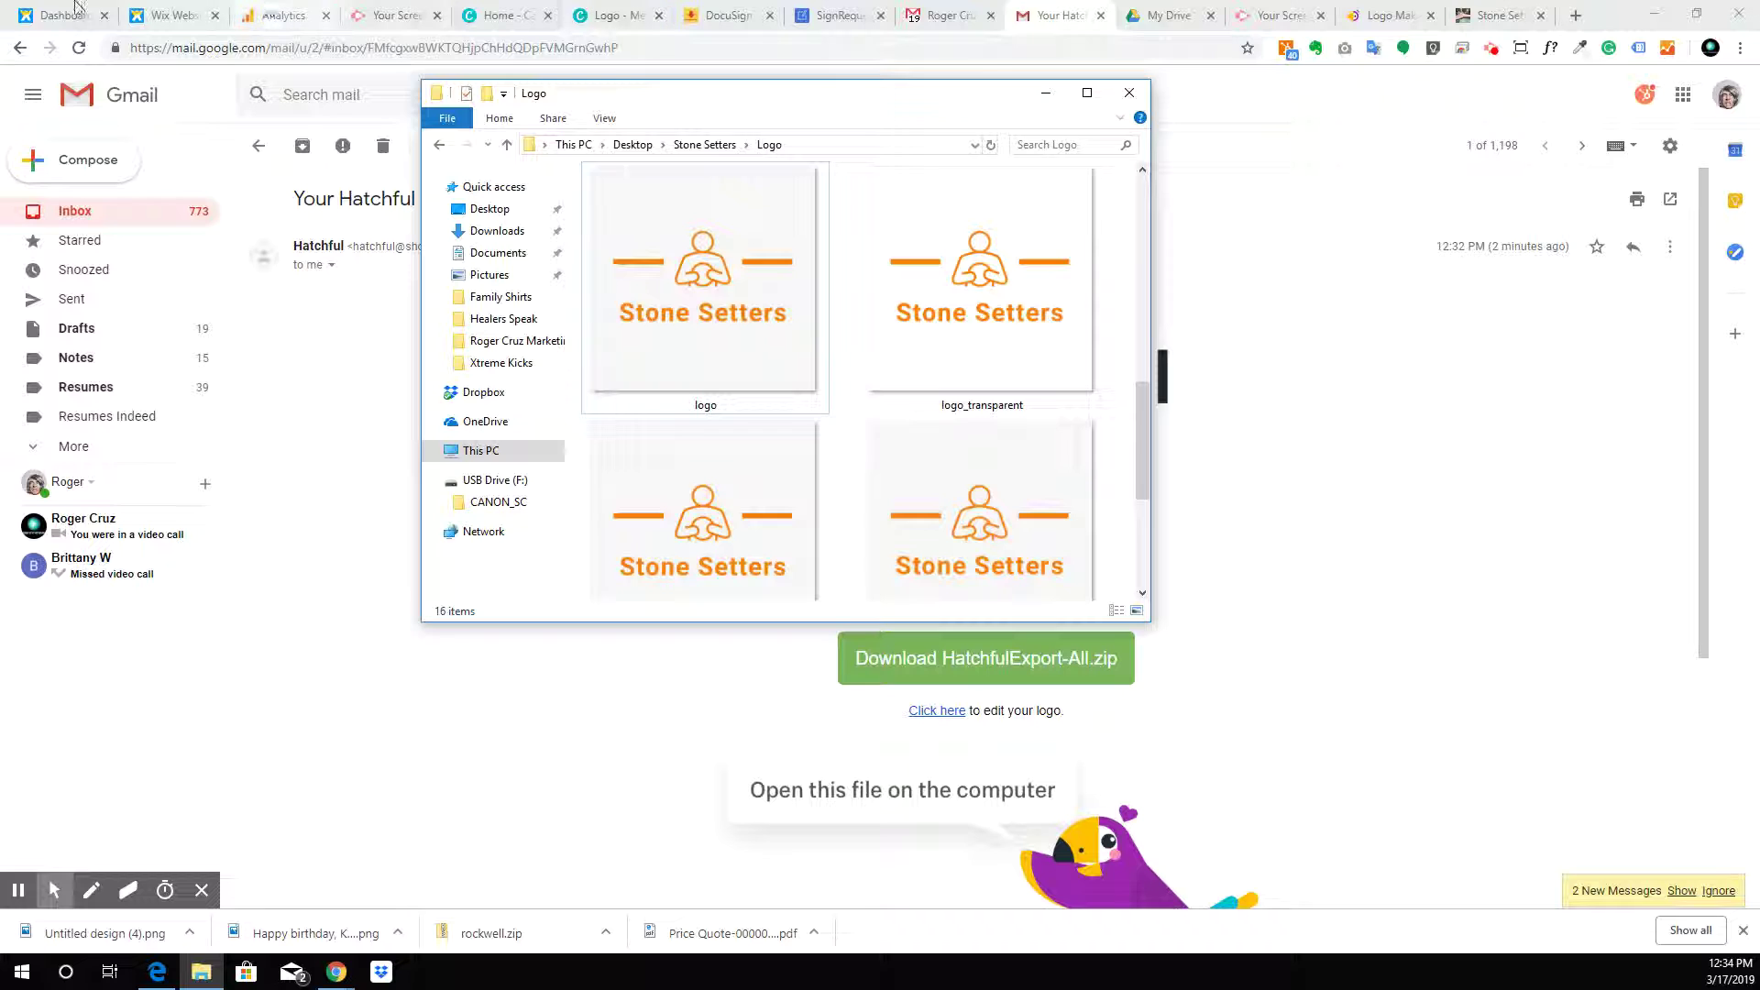
{"action": "key", "text": "alt+Tab"}
Close the Hatchful logo maker, Stone Setters website and Hatchful email tabs
{"action": "left_click", "coordinate": [196, 11]}
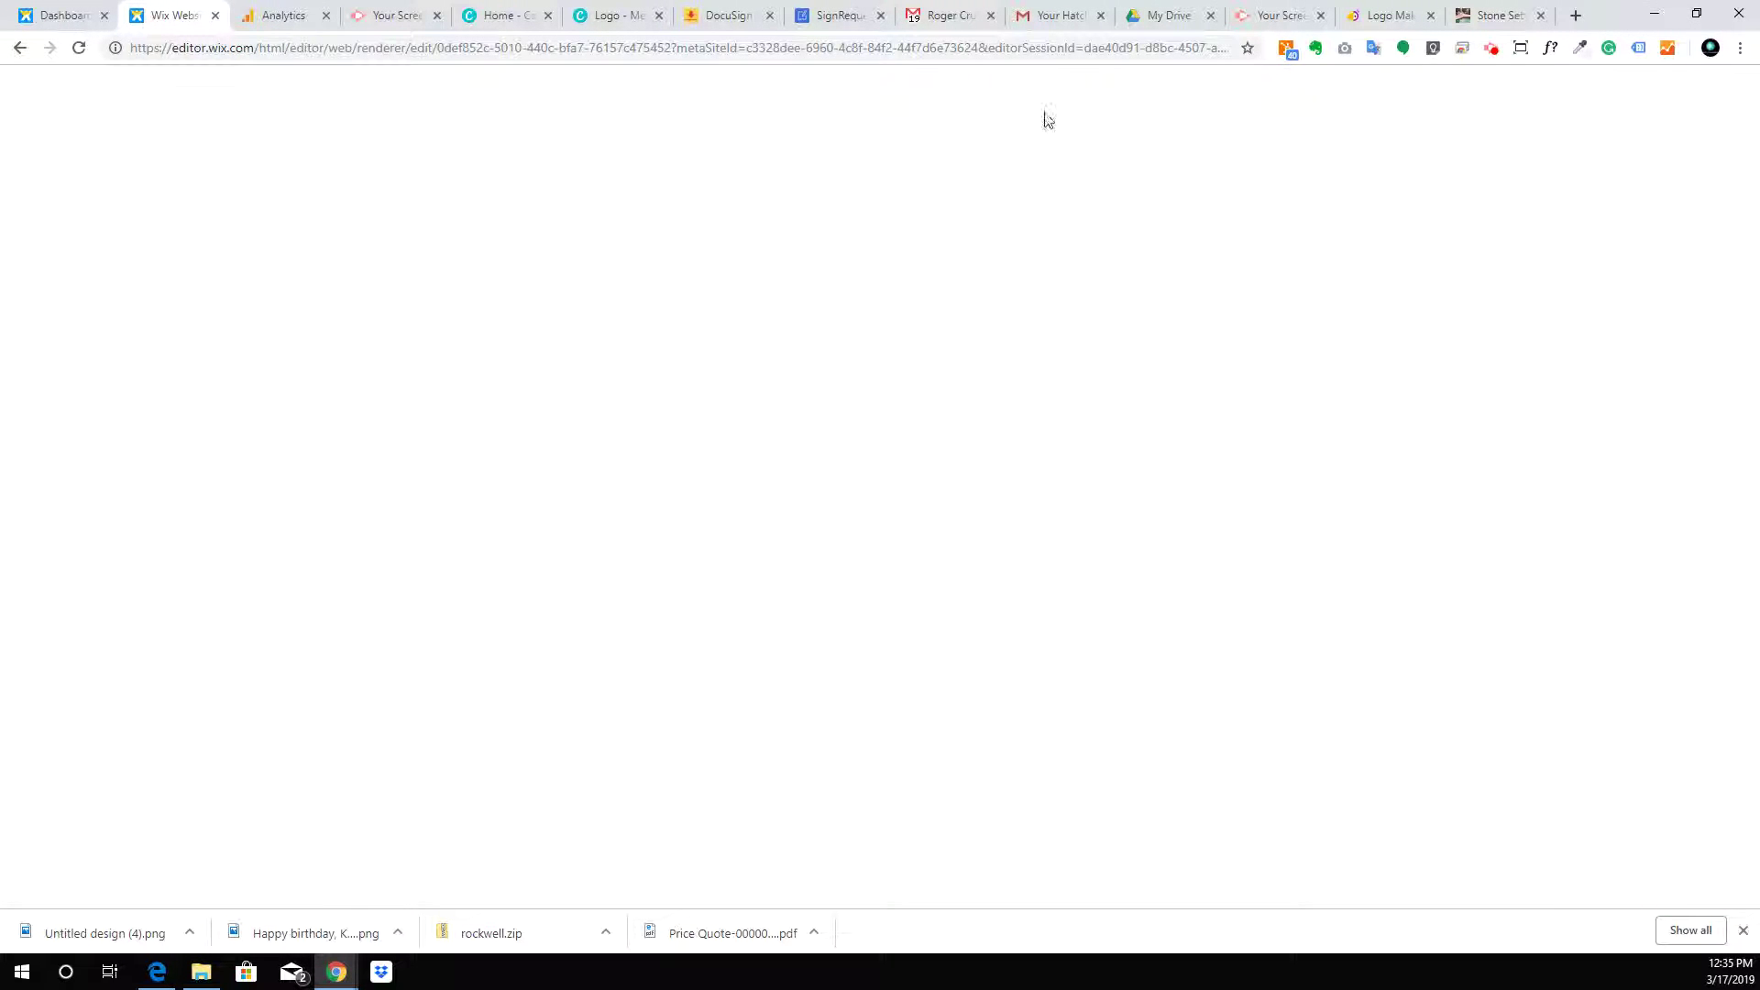
{"action": "left_click", "coordinate": [1430, 17]}
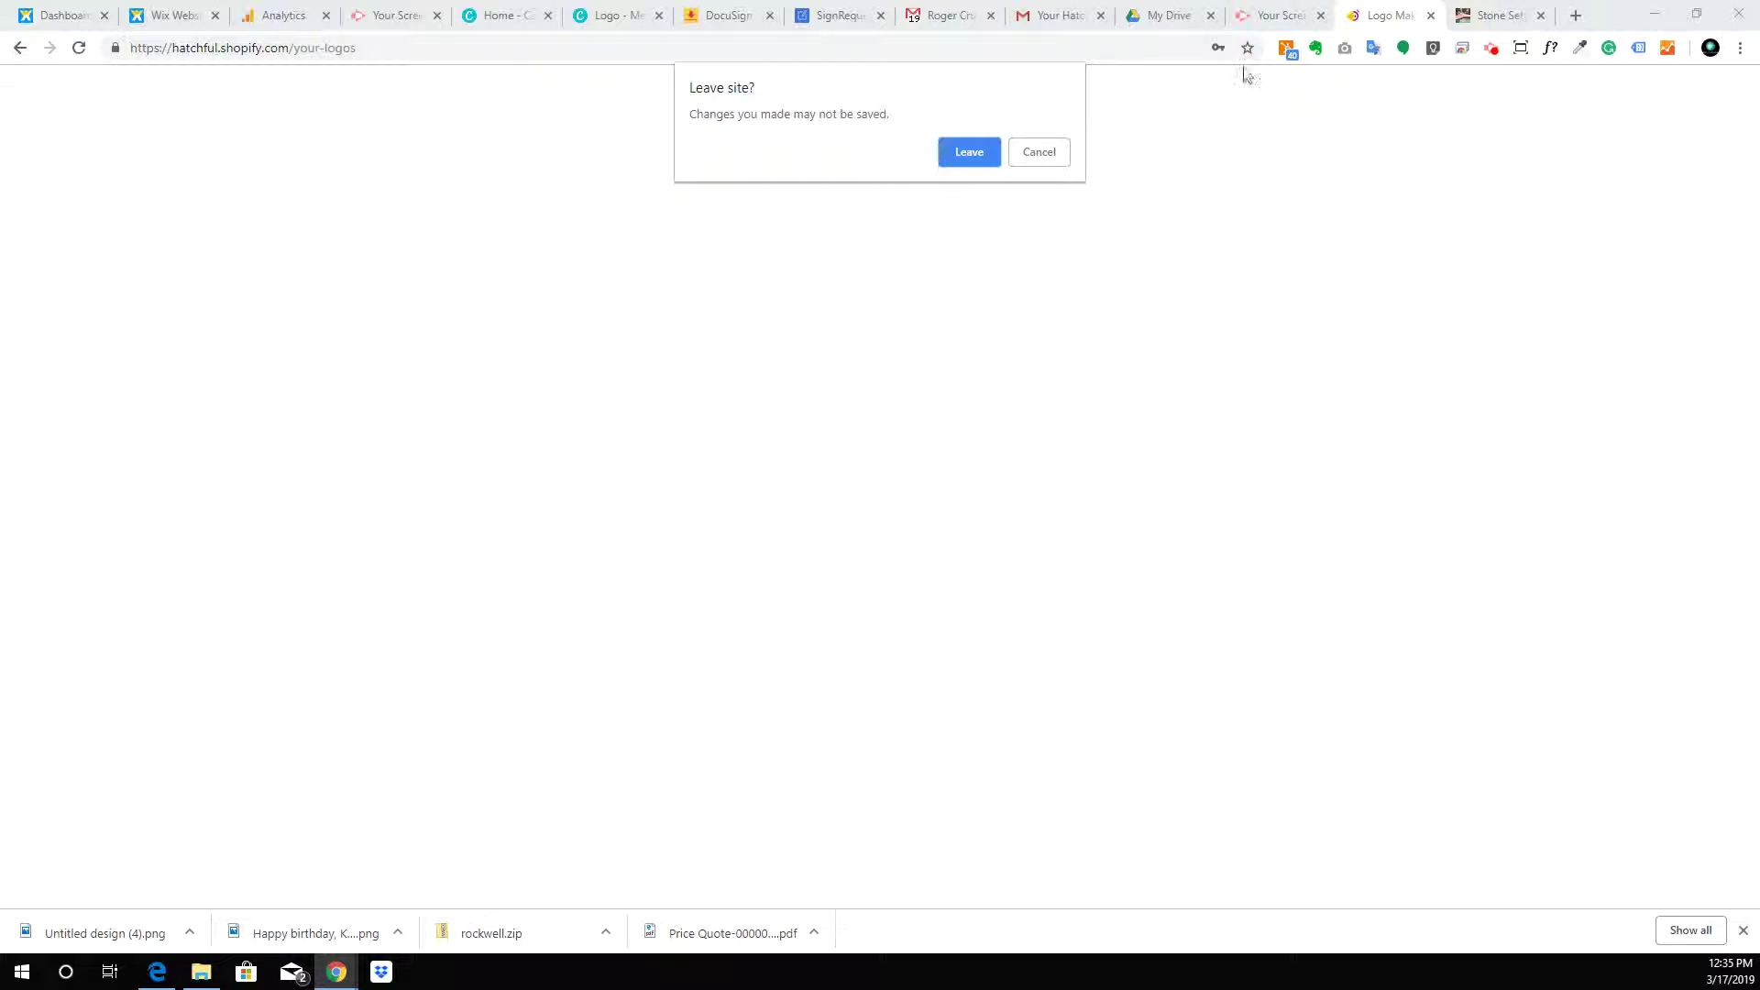
{"action": "left_click", "coordinate": [967, 154]}
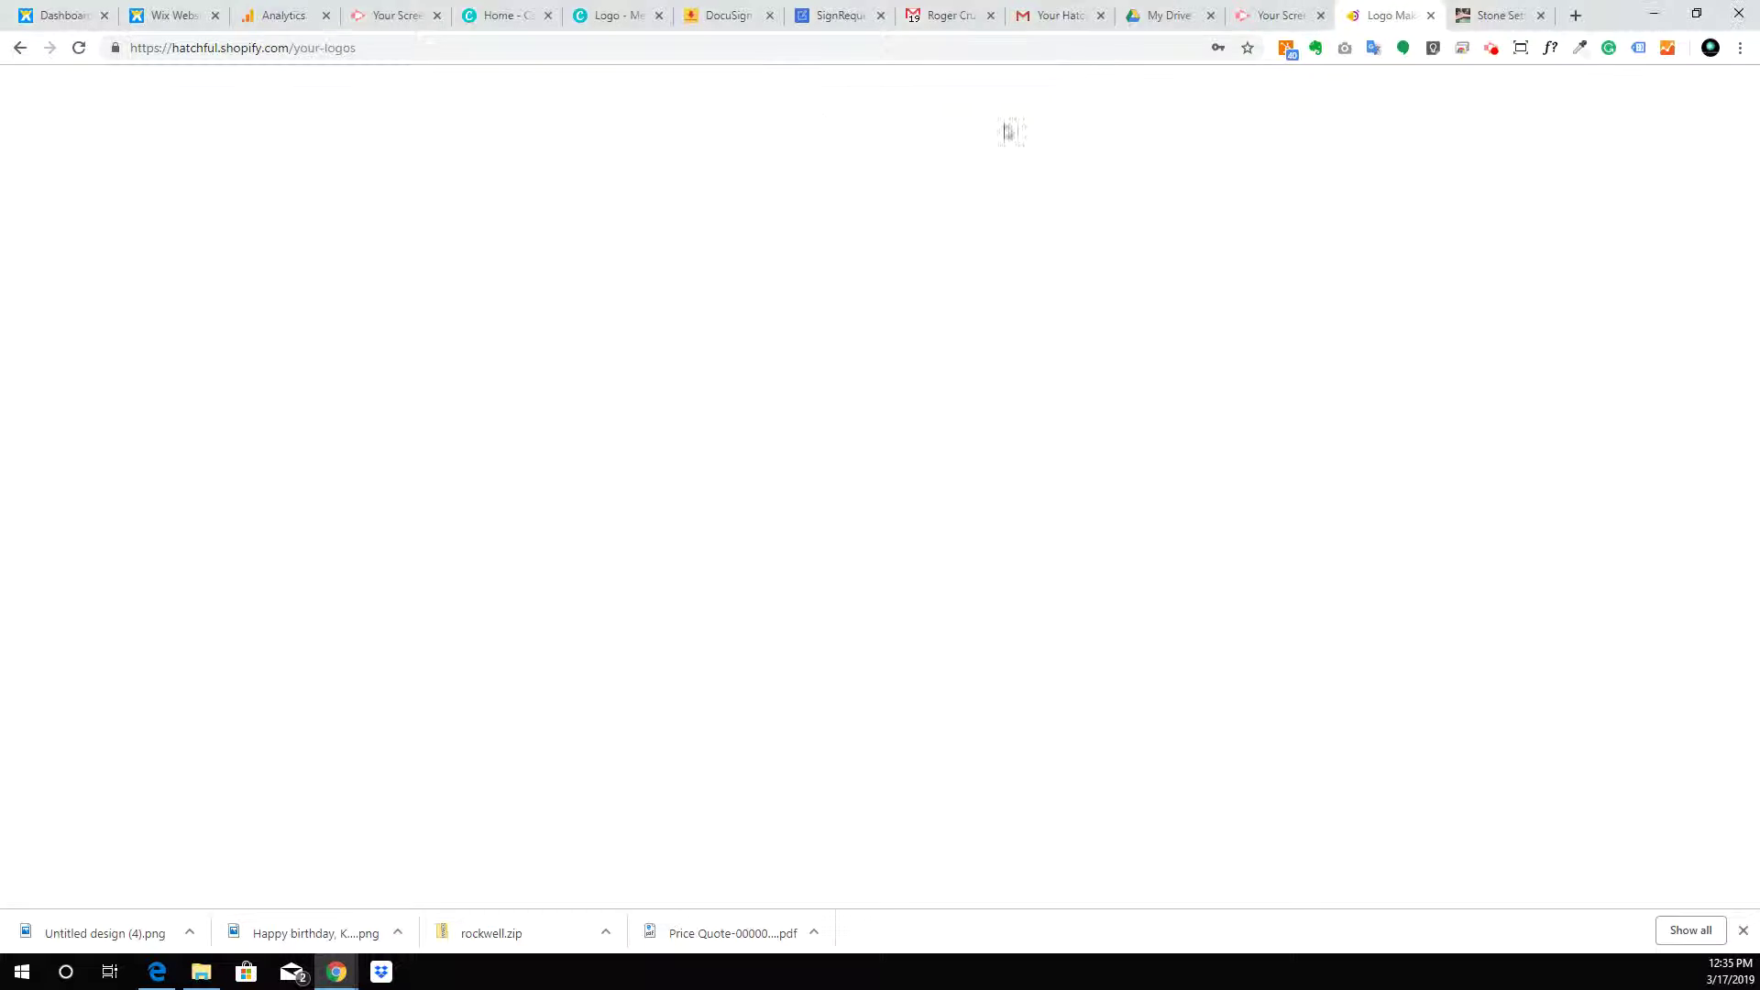
{"action": "left_click", "coordinate": [1540, 15]}
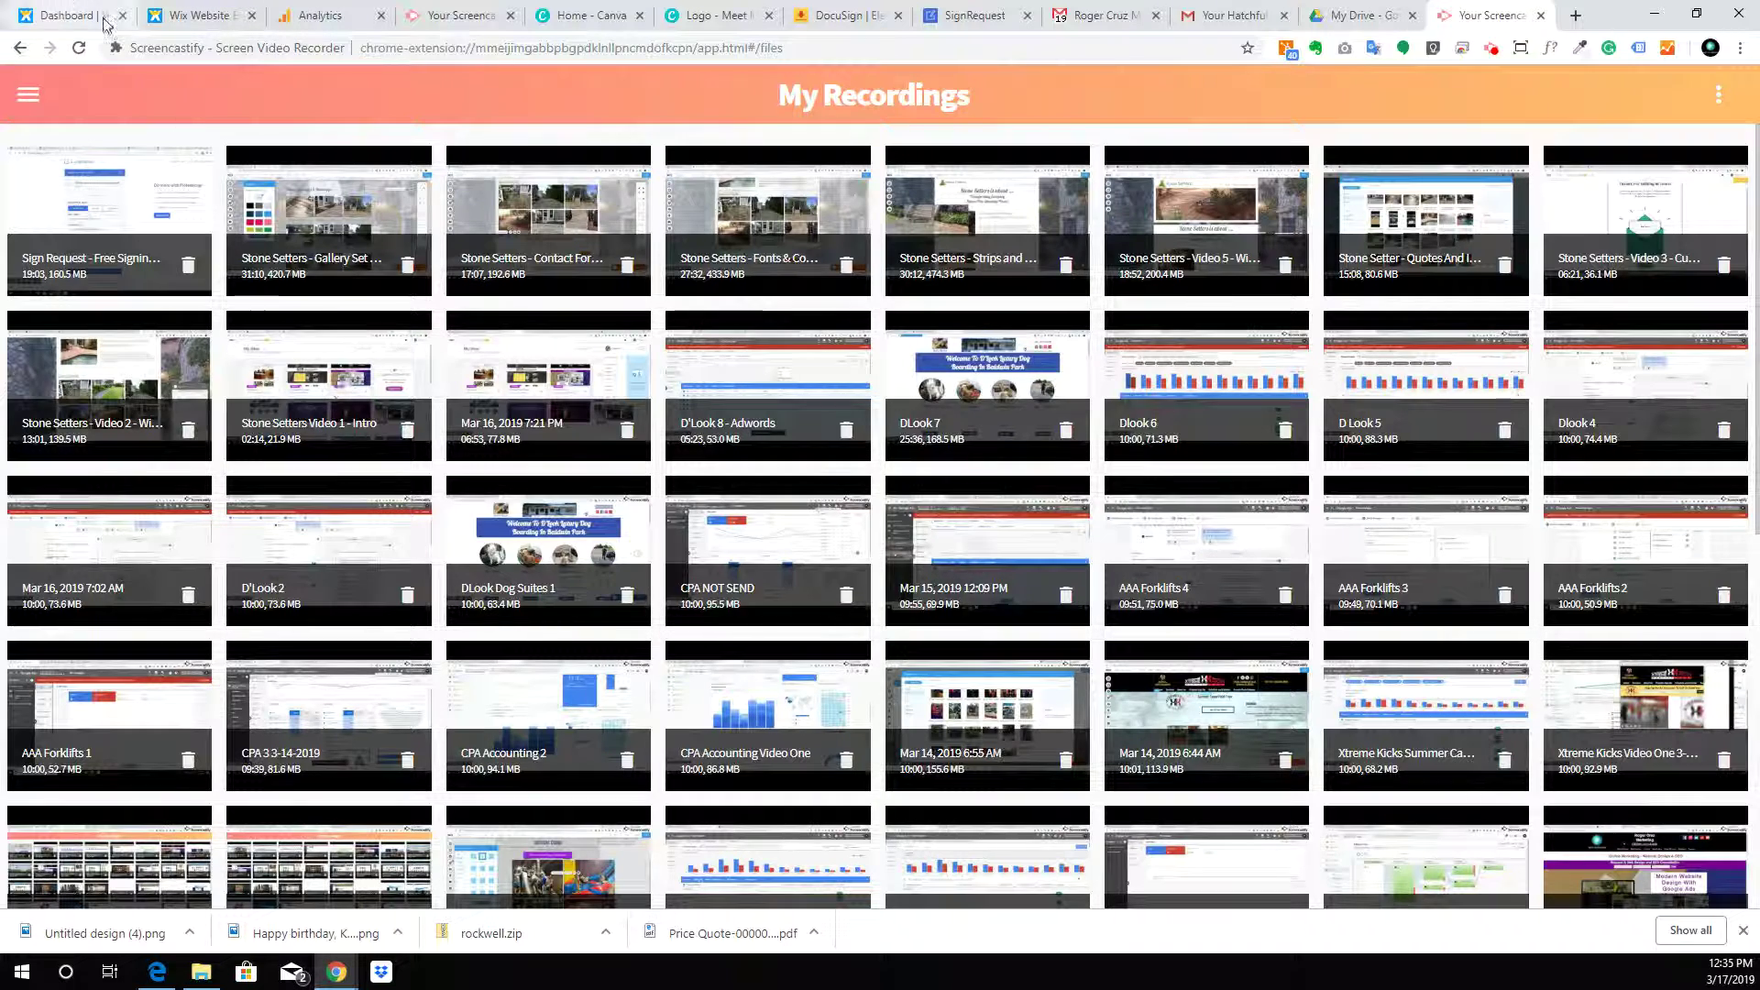
{"action": "left_click", "coordinate": [1347, 16]}
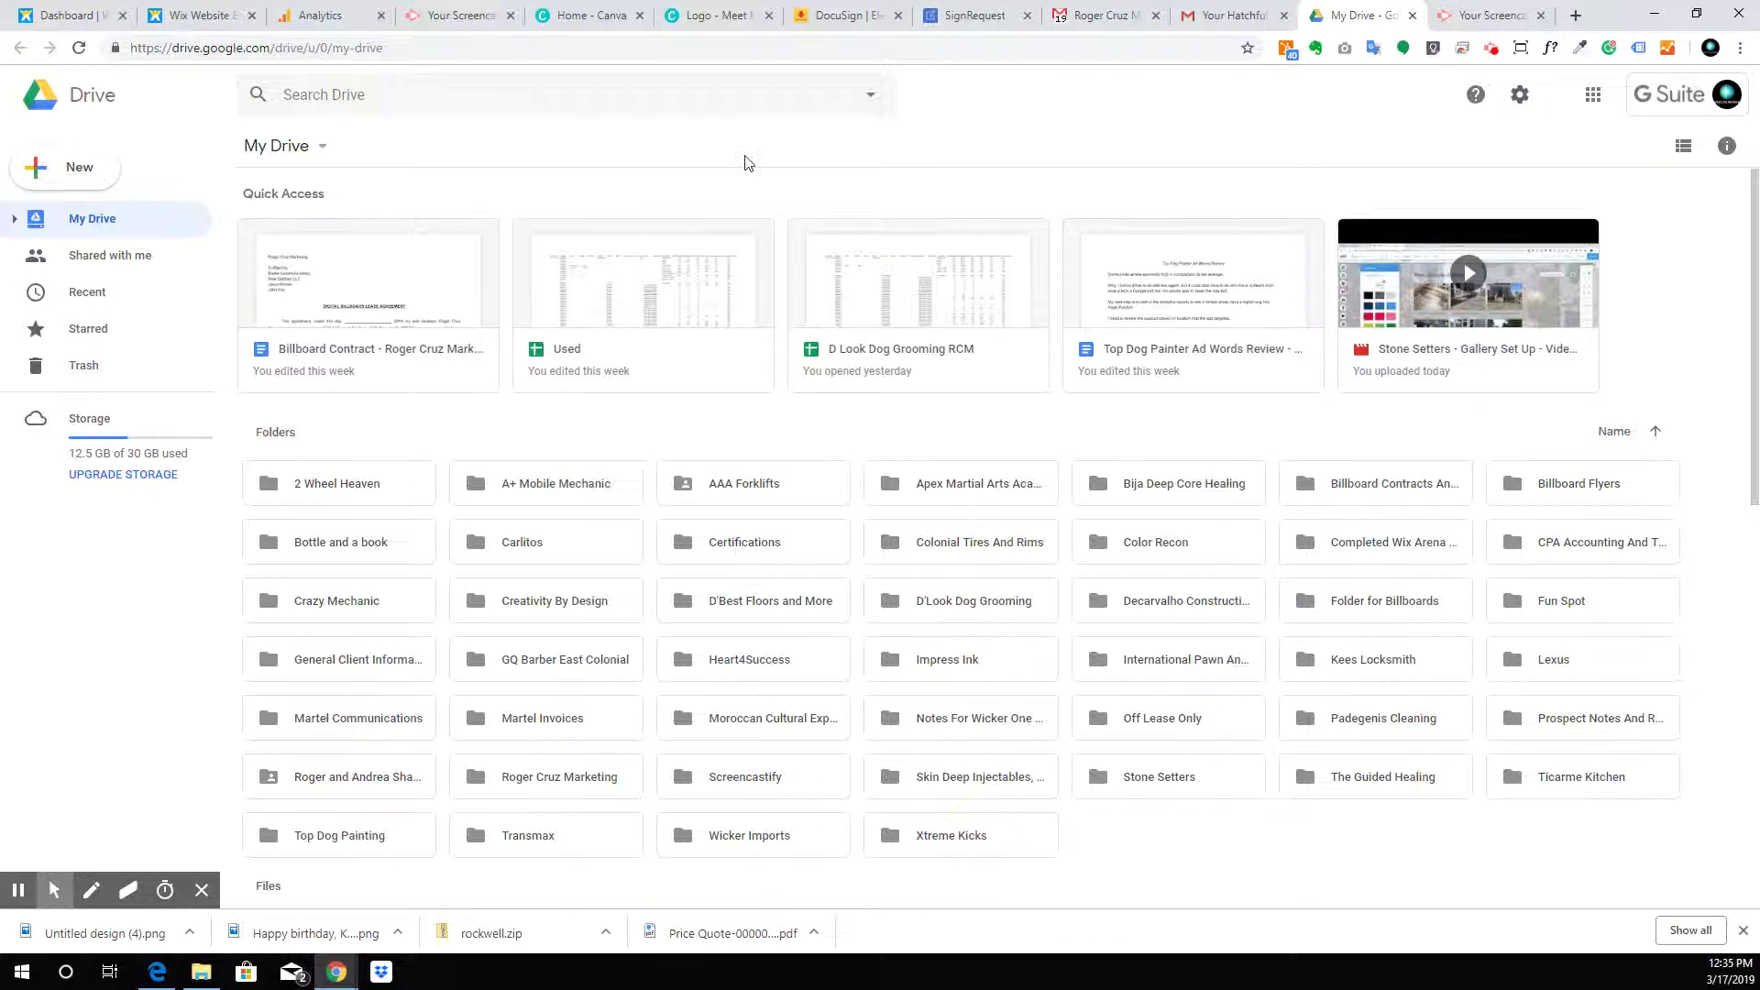
{"action": "left_click", "coordinate": [1206, 11]}
{"action": "left_click", "coordinate": [1284, 15]}
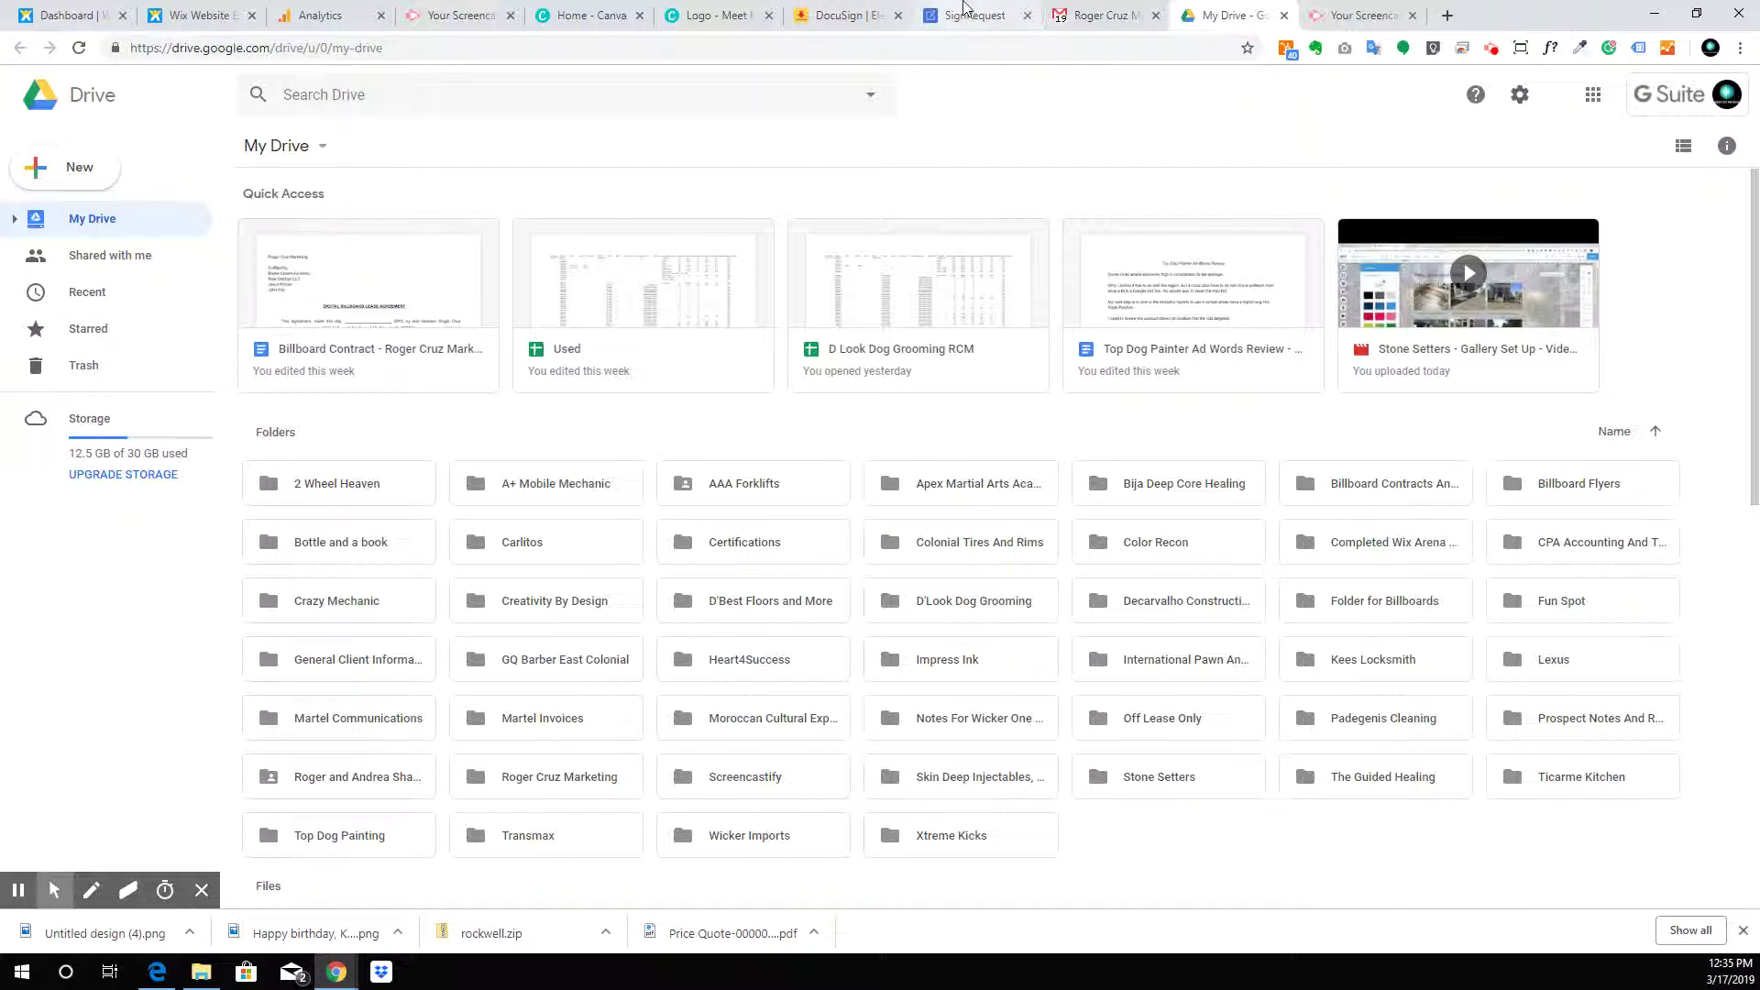
Close the SignRequest, DocuSign and Canva logo tabs and return to the Wix editor
{"action": "left_click", "coordinate": [979, 15]}
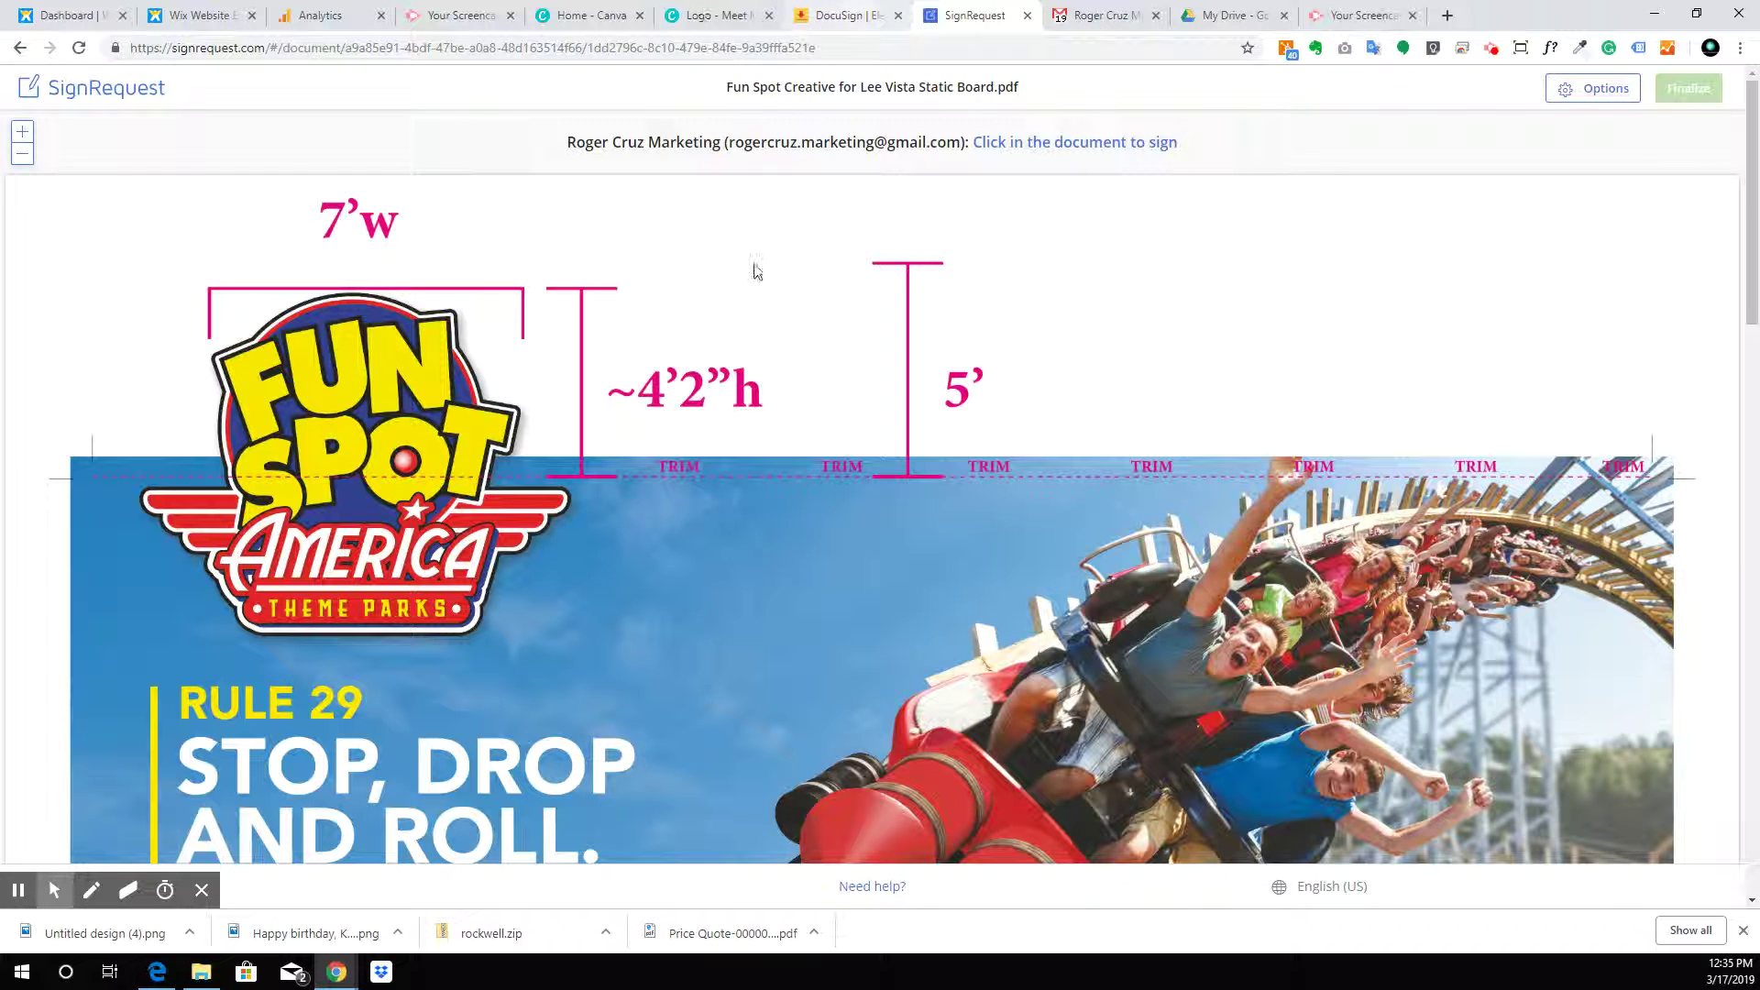
{"action": "key", "text": "ctrl+w"}
{"action": "key", "text": "ctrl+w"}
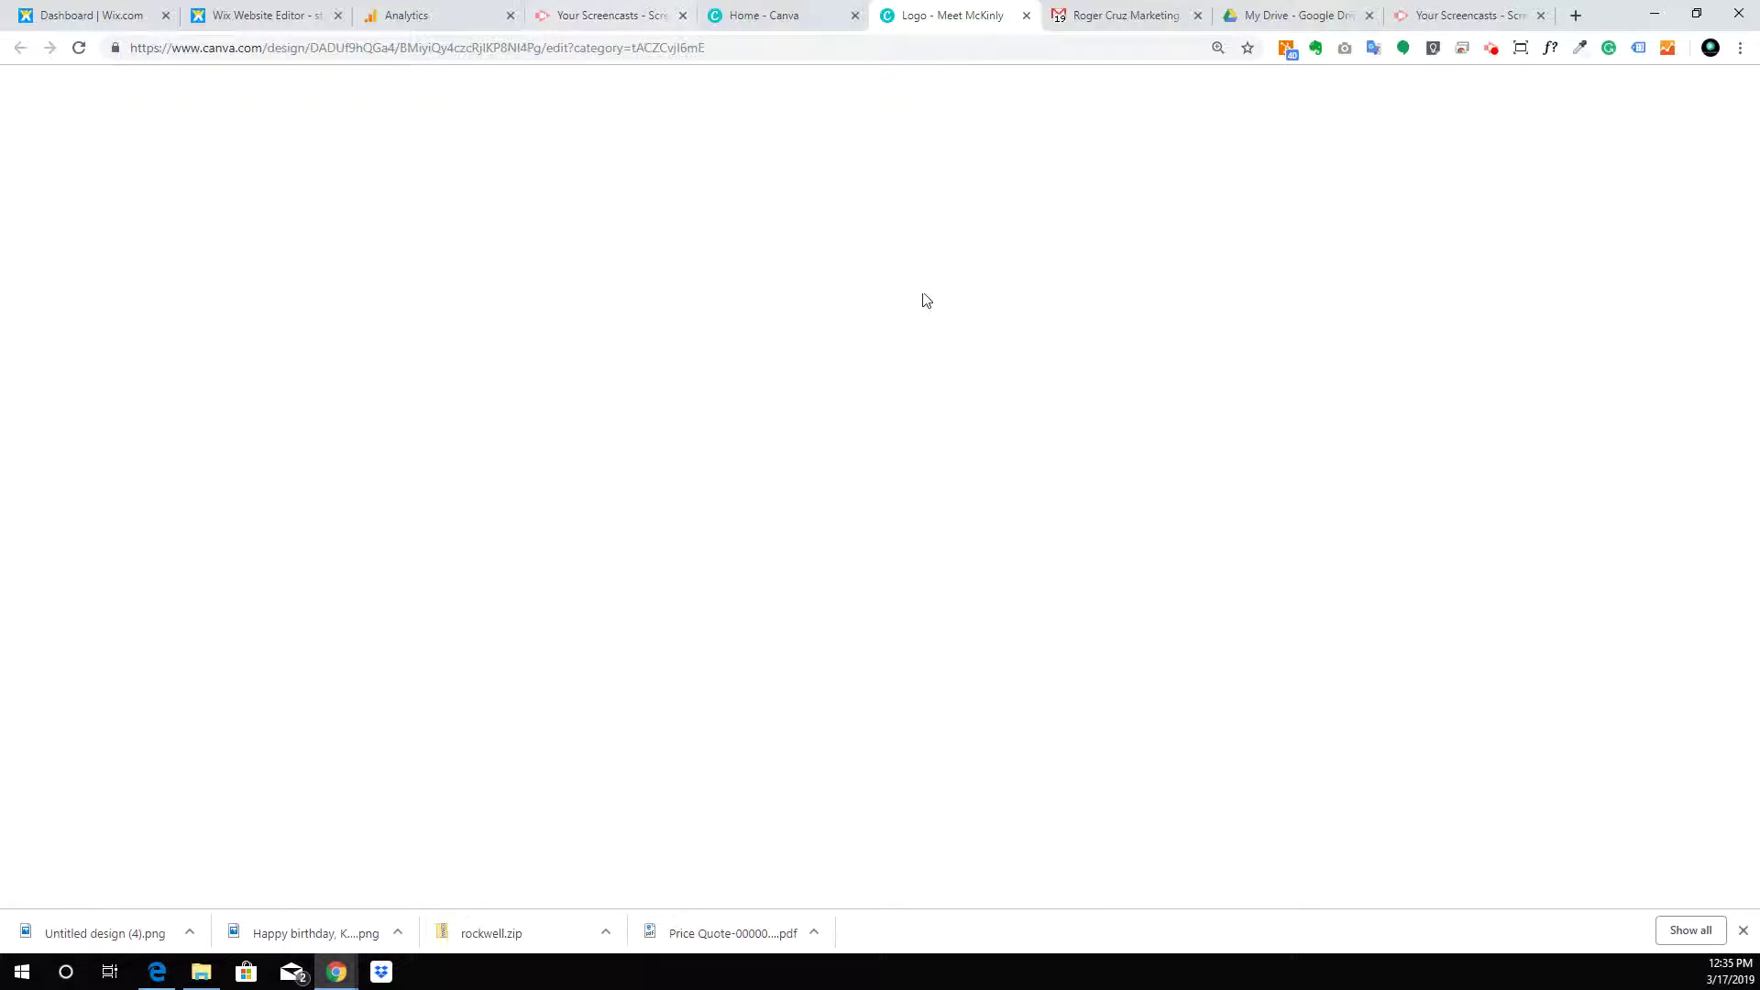
{"action": "left_click", "coordinate": [1026, 16]}
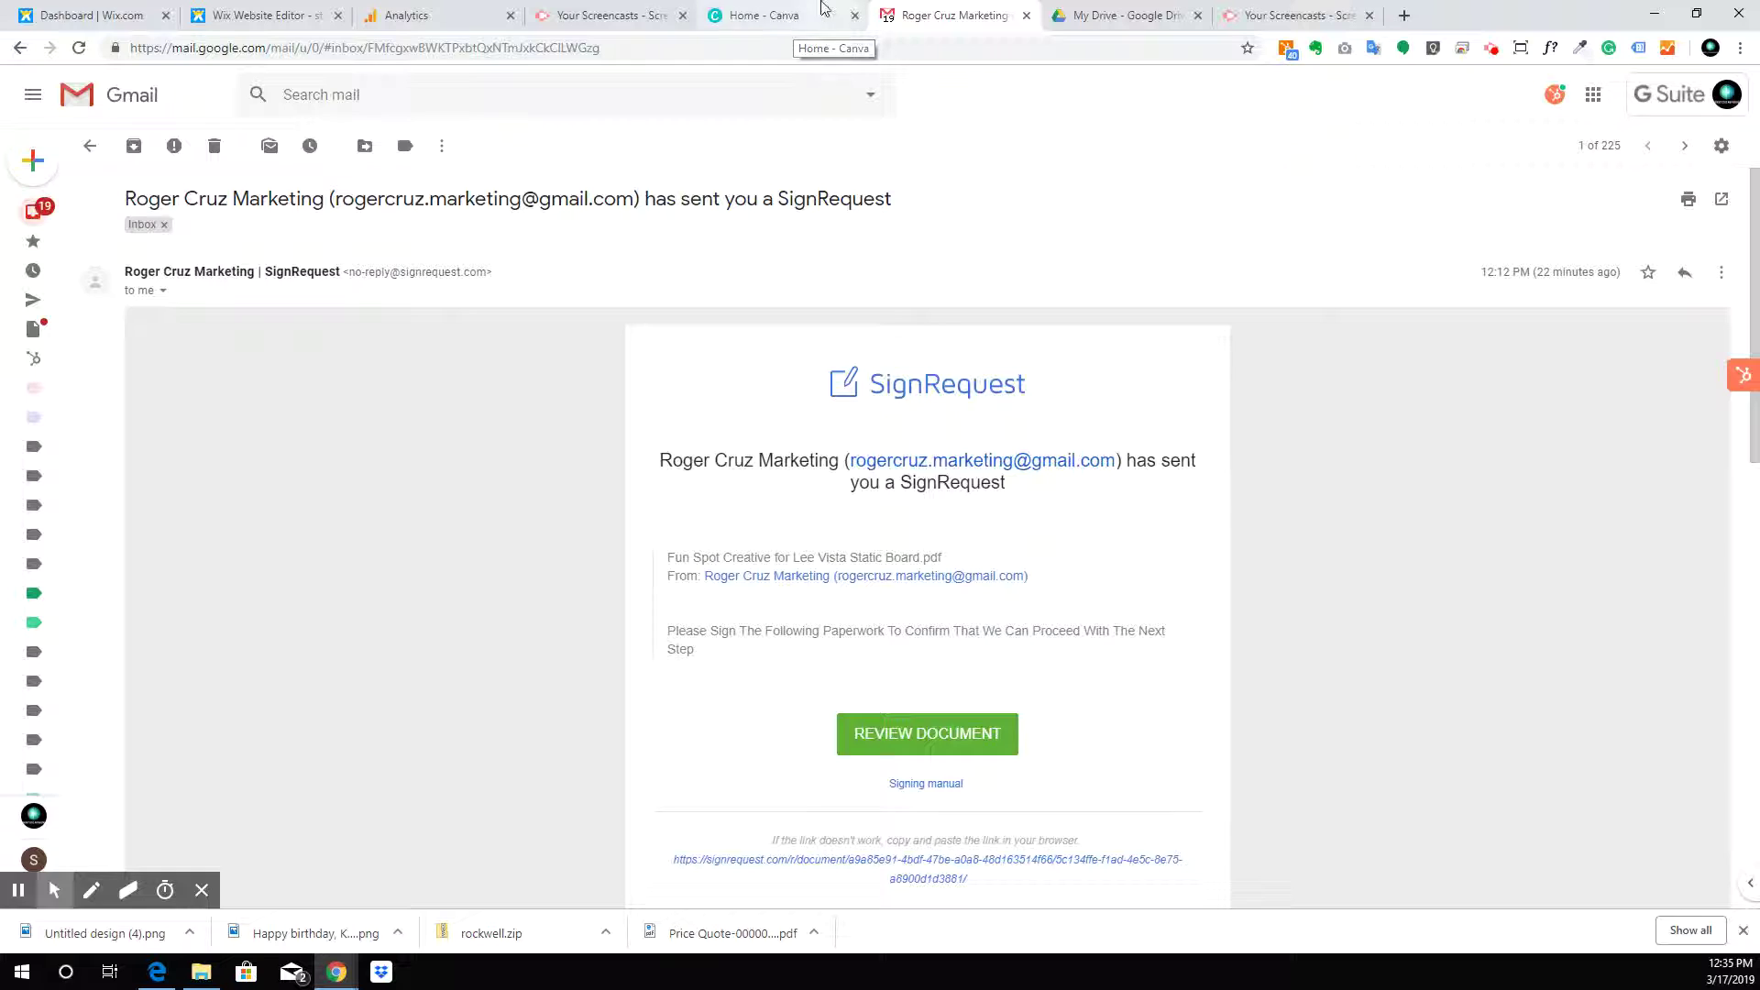
{"action": "left_click", "coordinate": [793, 28]}
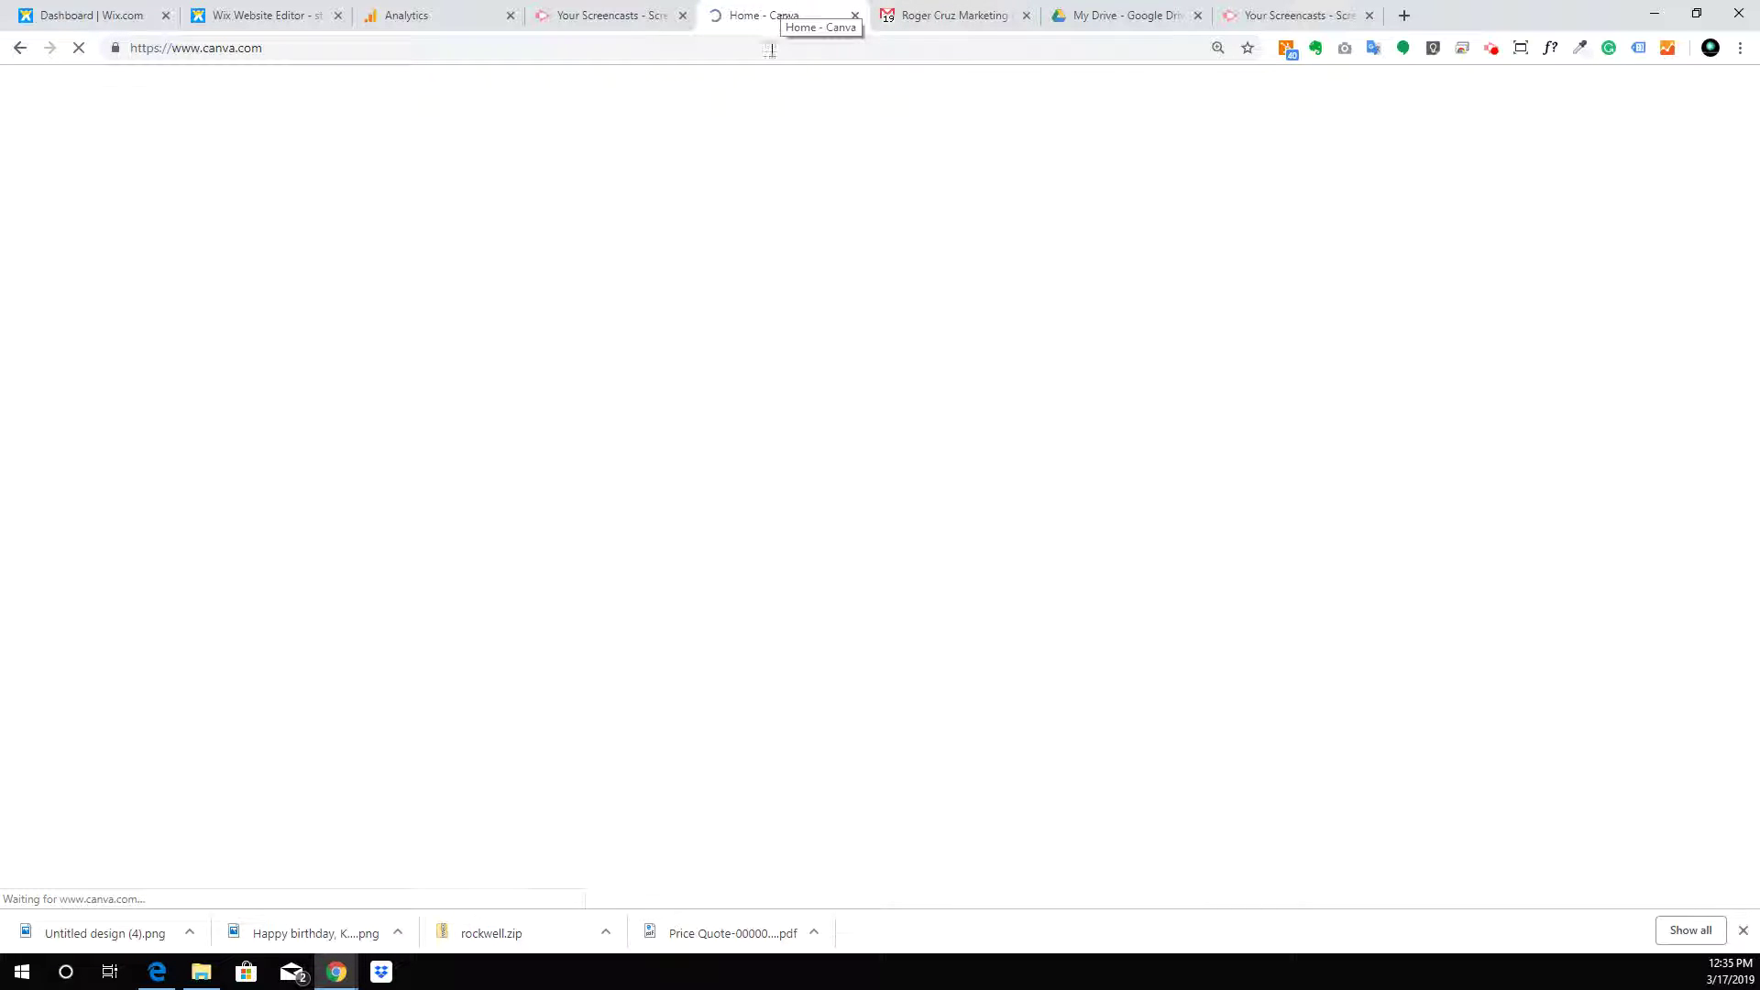
{"action": "left_click", "coordinate": [294, 15]}
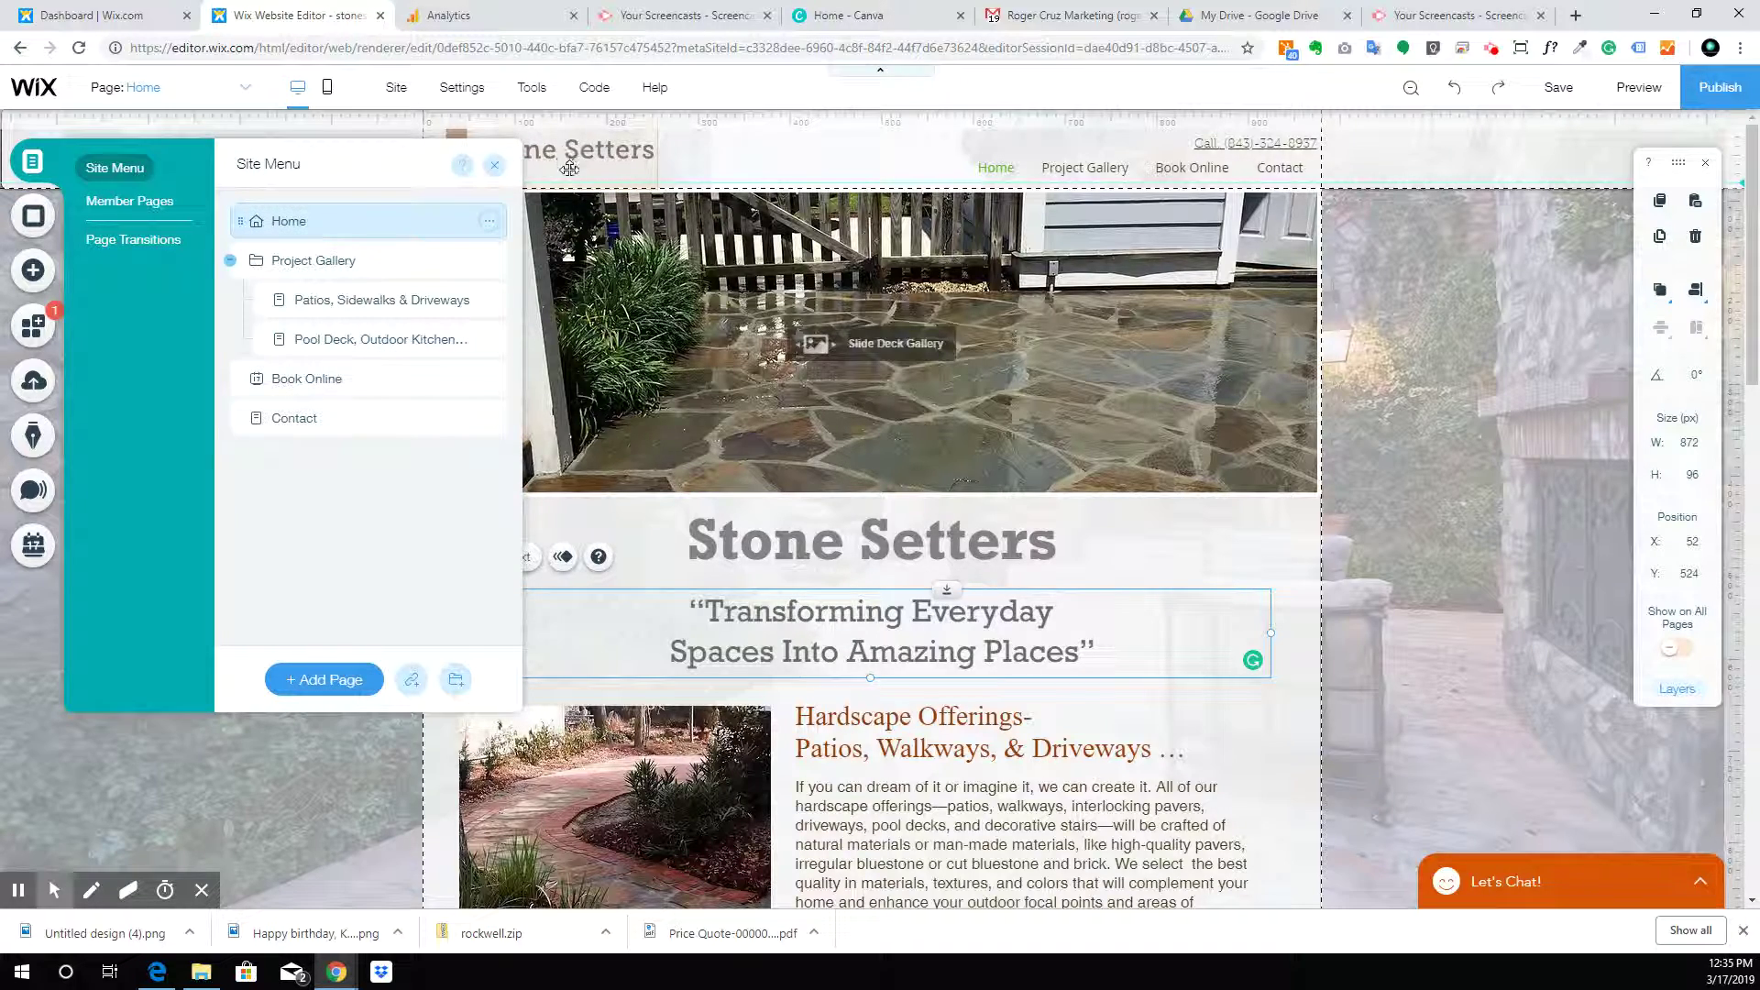
Change the header logo image via a new Logo RCM site-files folder, opening Upload Media
{"action": "left_click", "coordinate": [569, 165]}
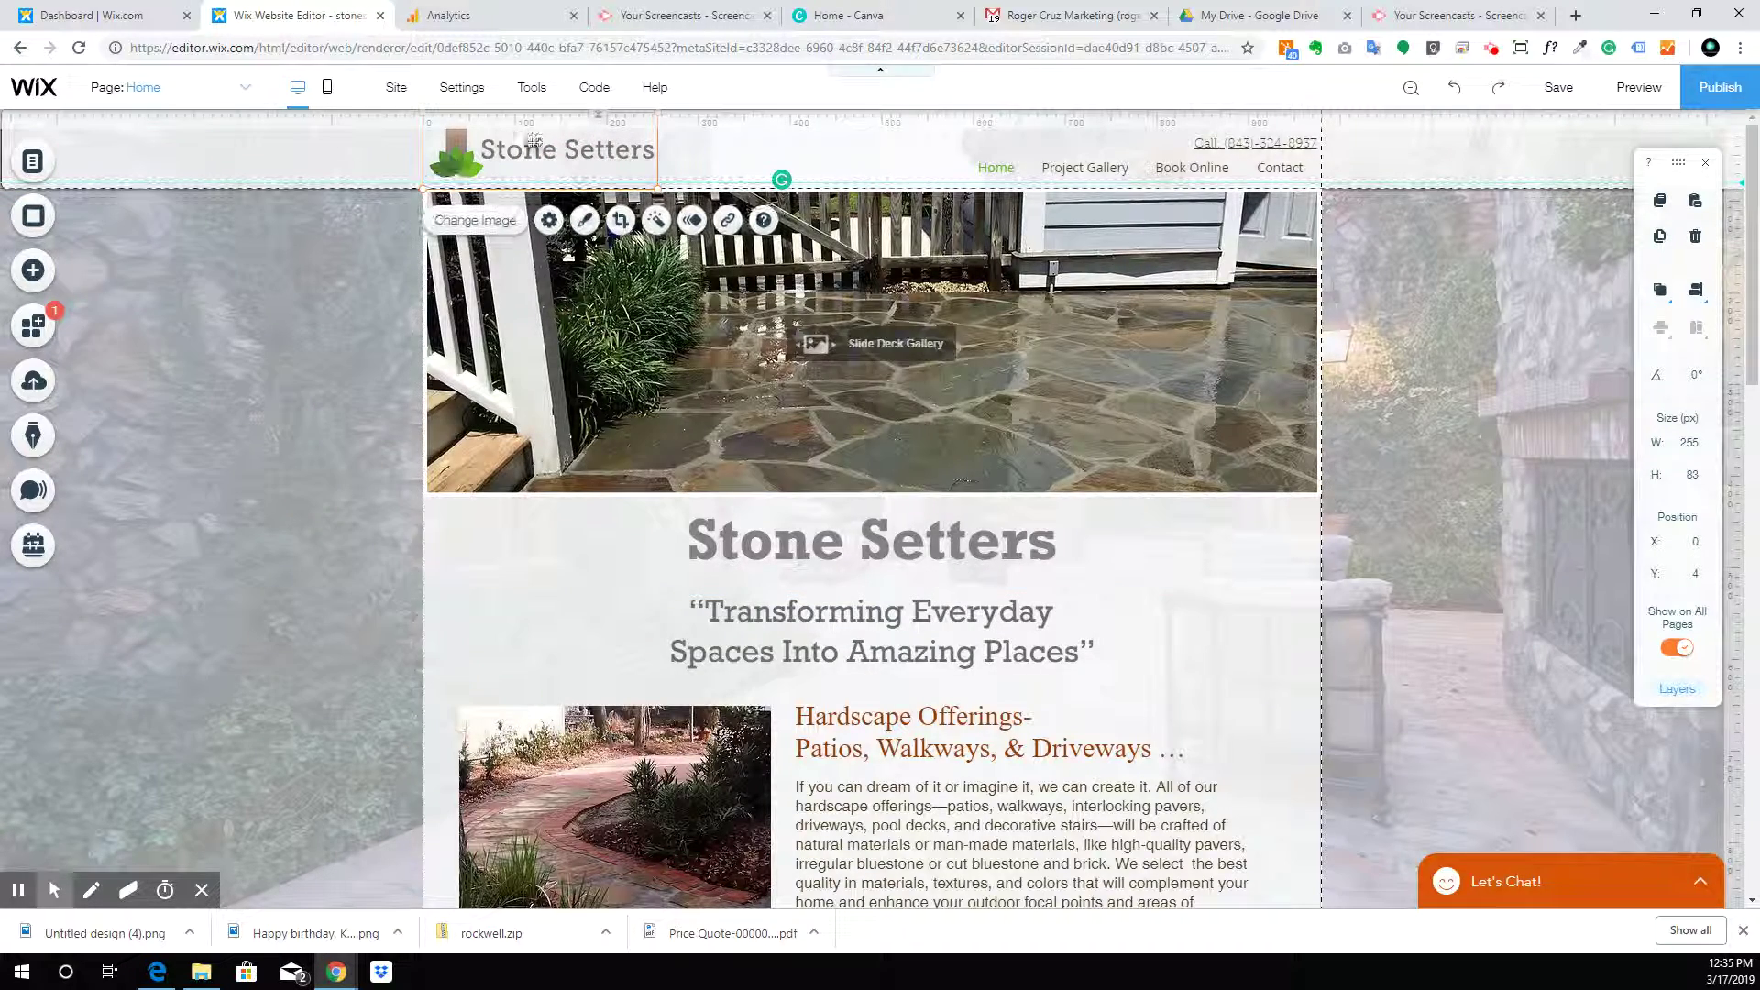
{"action": "left_click", "coordinate": [473, 221]}
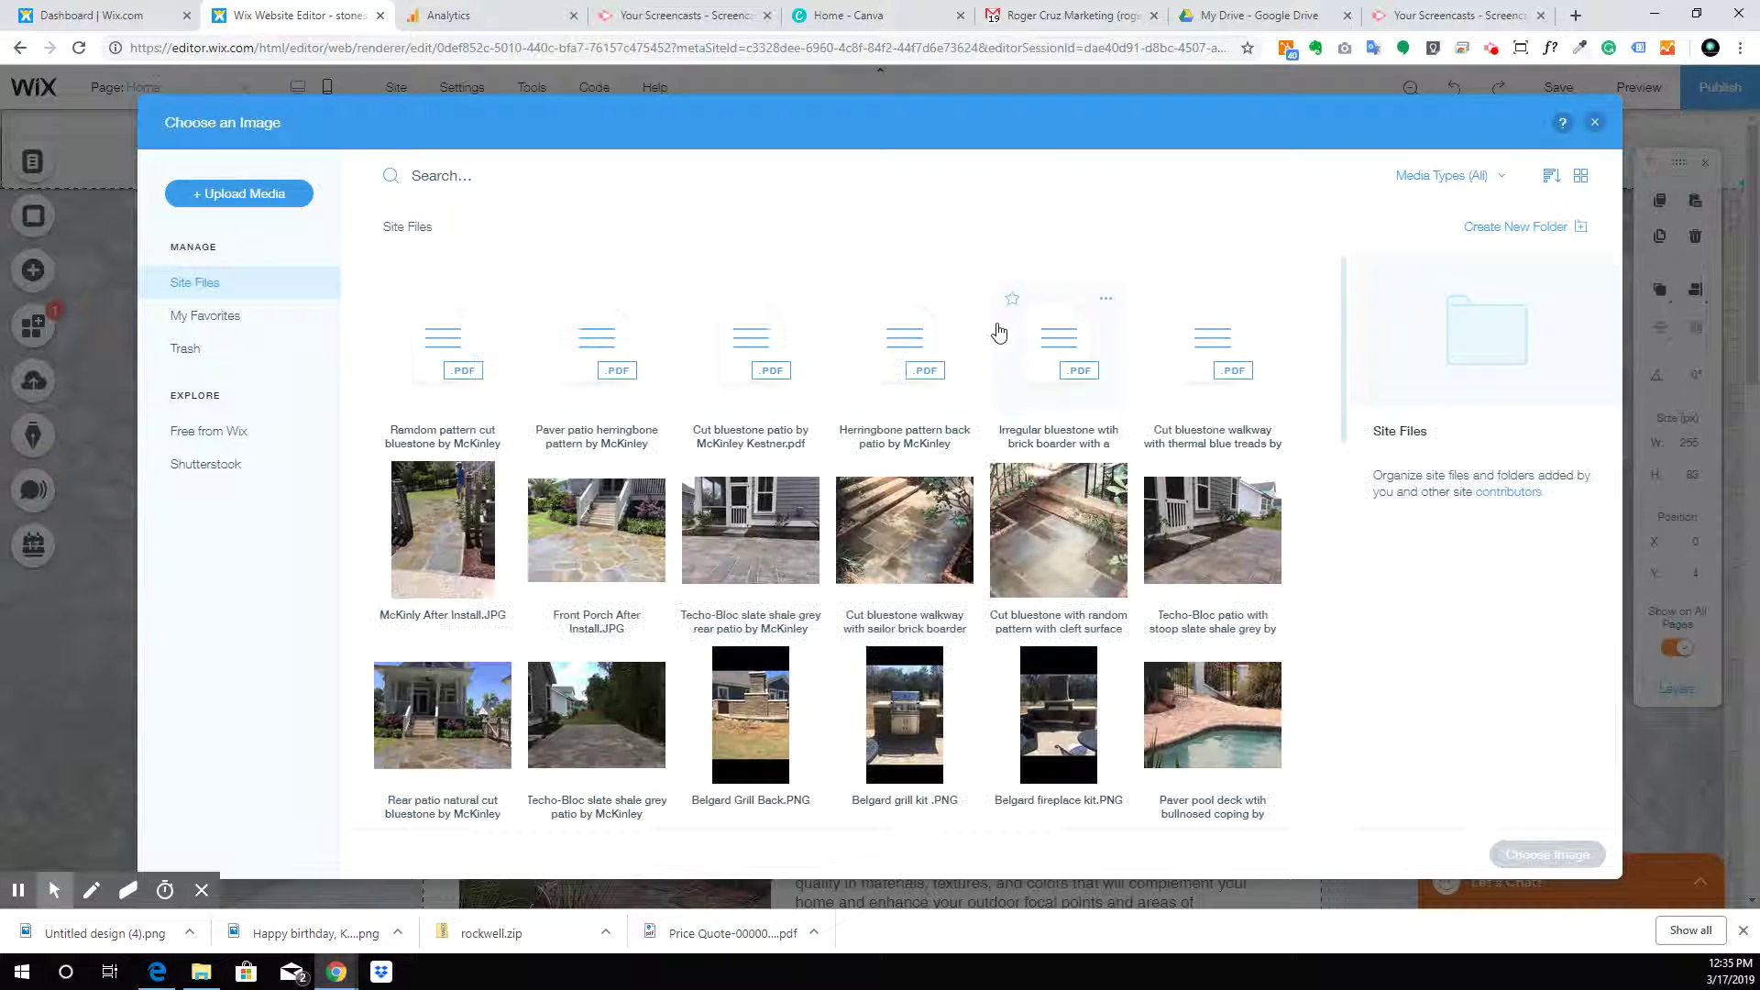
{"action": "left_click", "coordinate": [1503, 229]}
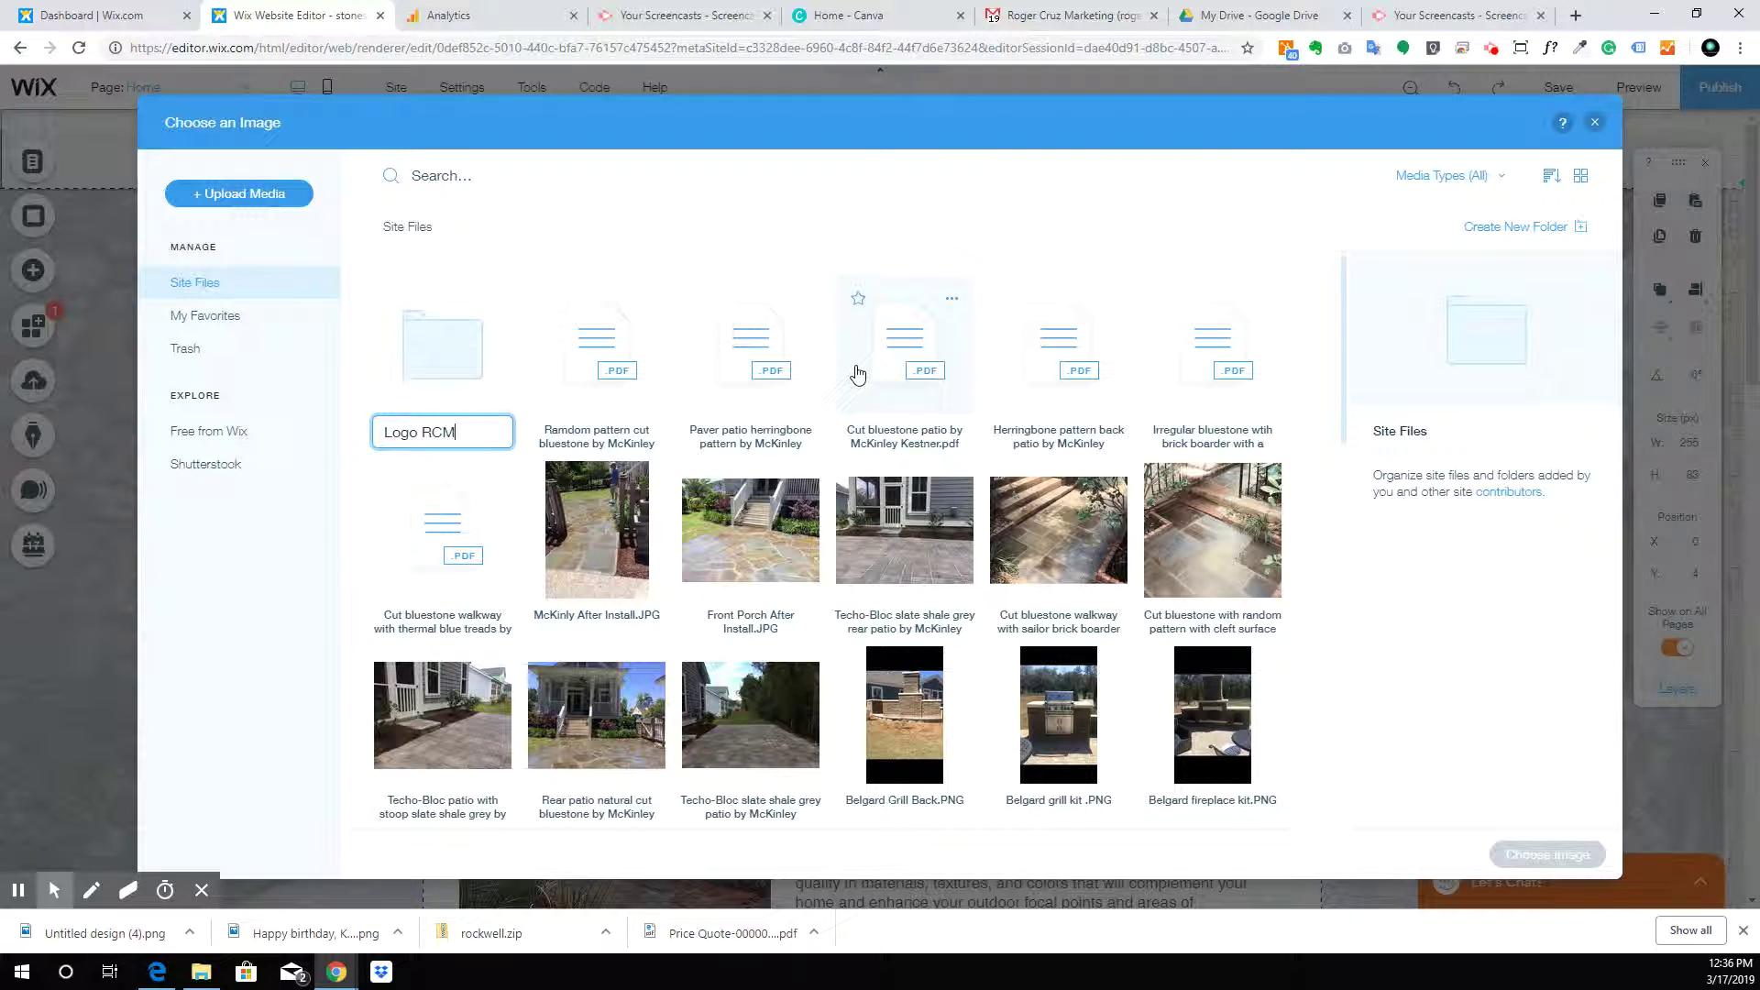
{"action": "key", "text": "Return"}
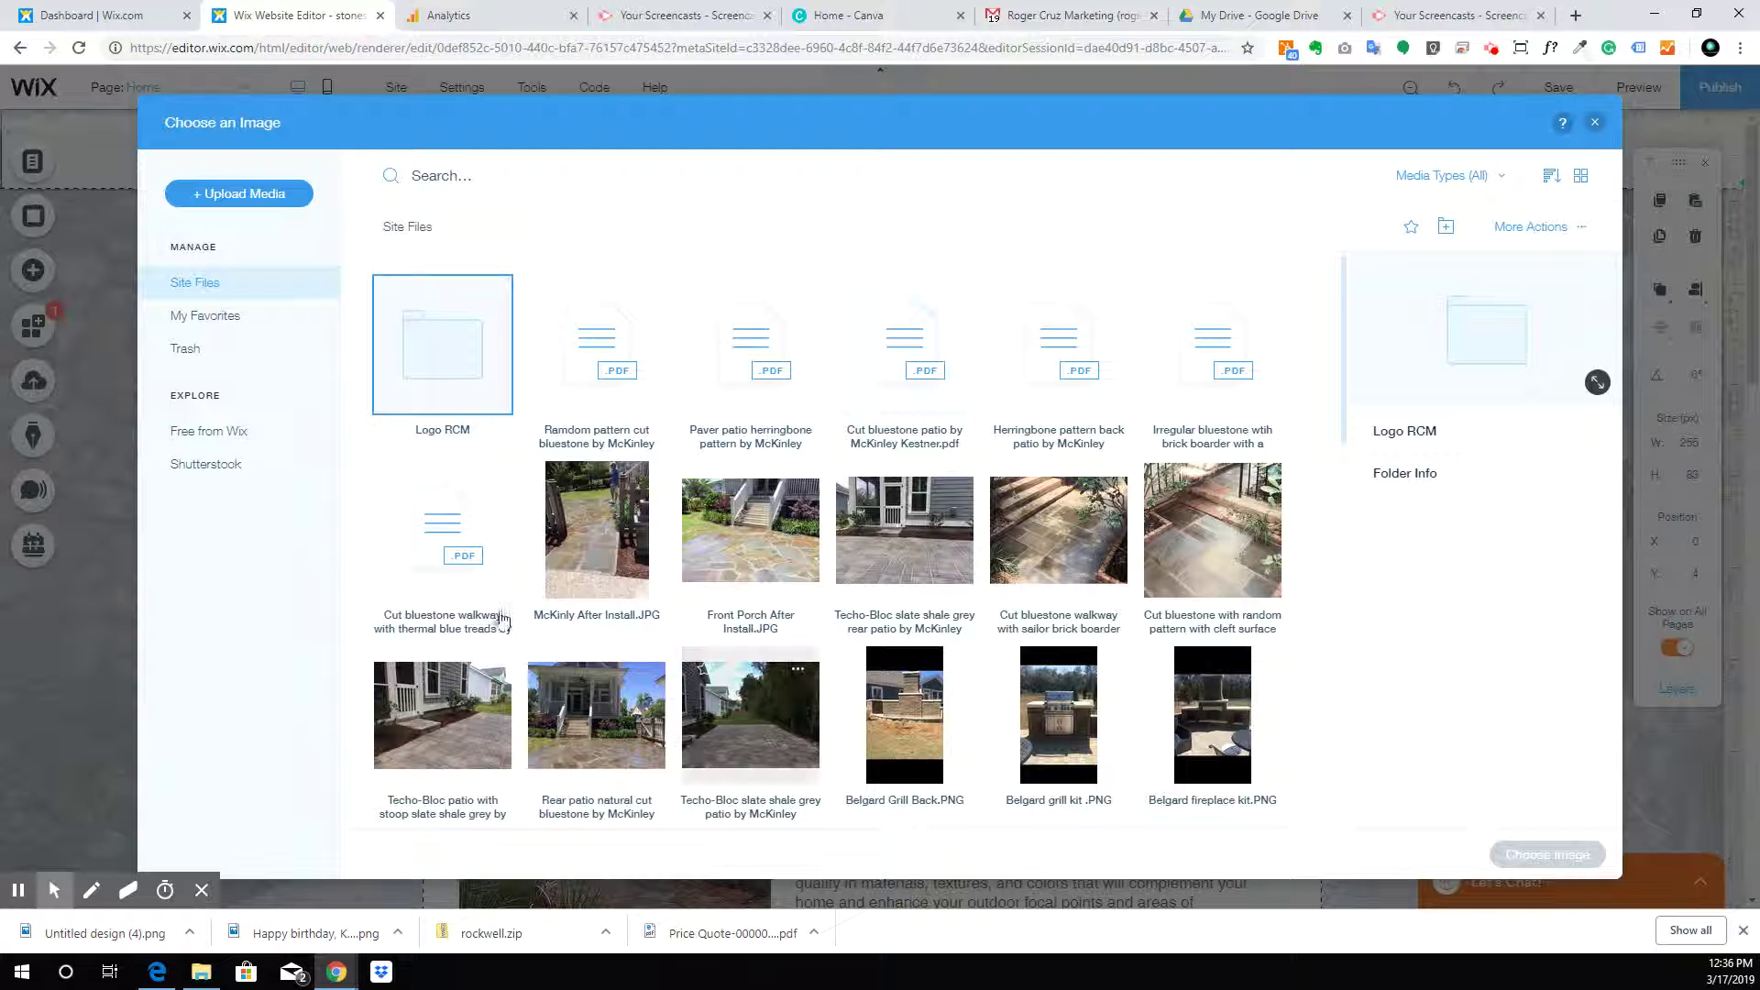
{"action": "double_click", "coordinate": [476, 337]}
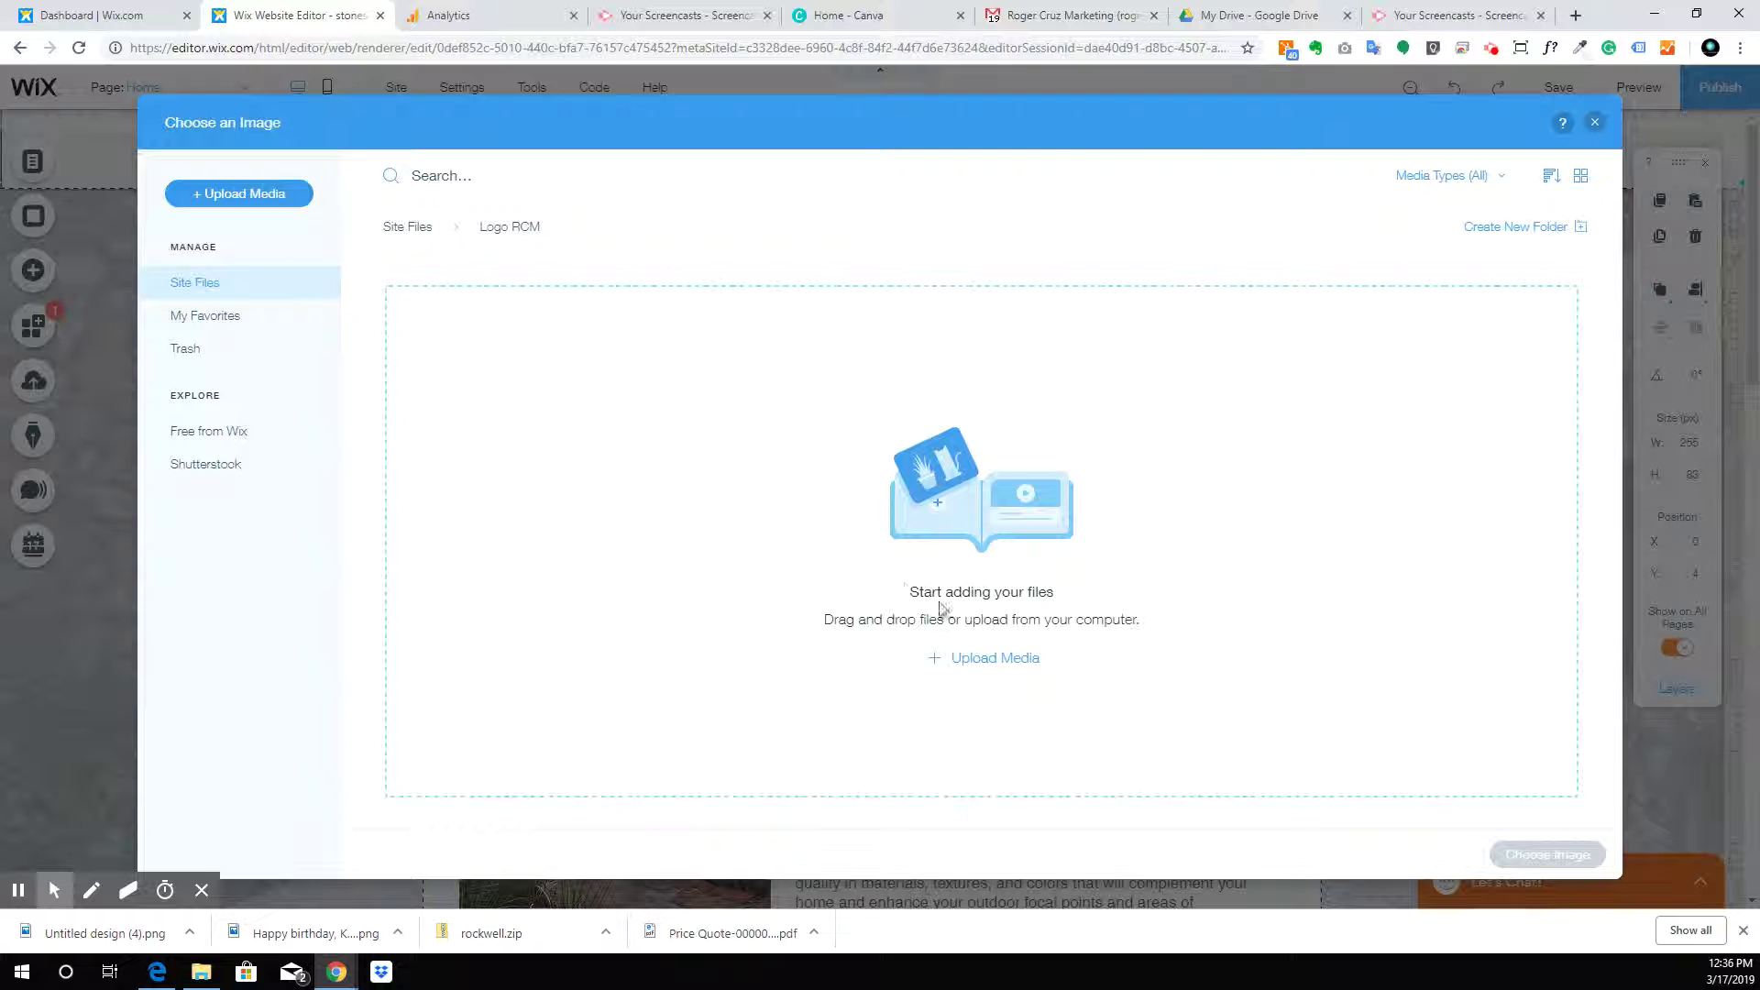
{"action": "left_click", "coordinate": [1012, 659]}
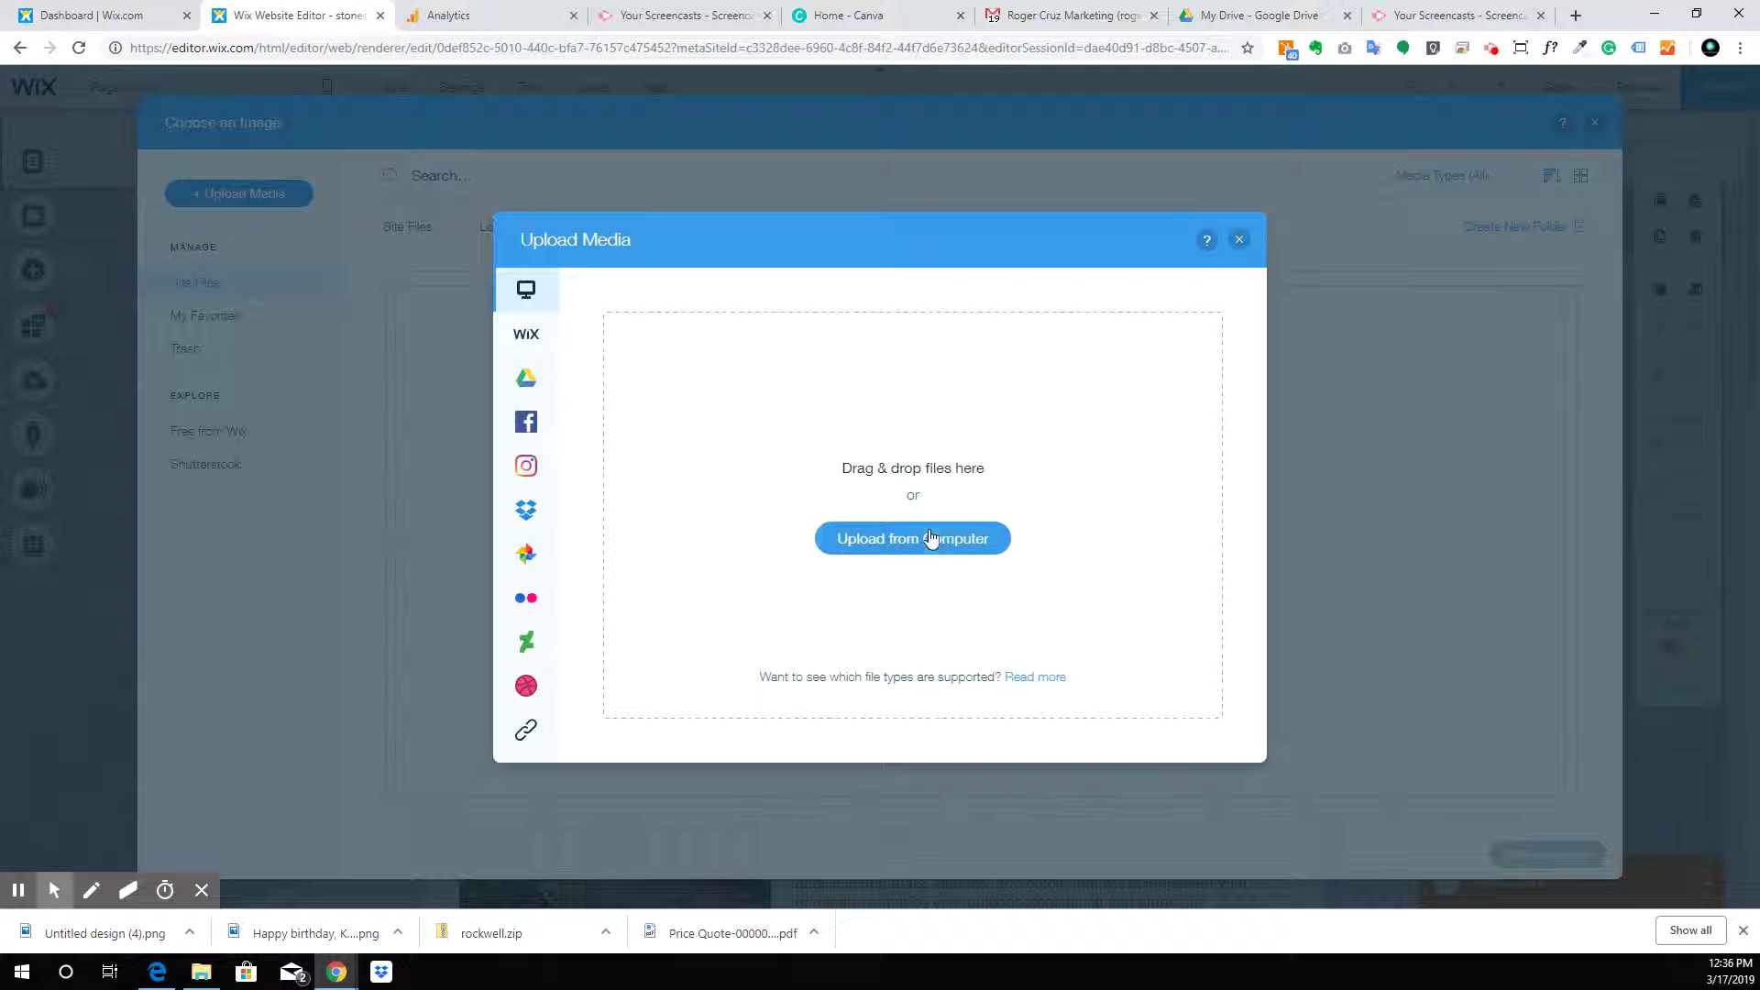
Upload all 16 logo PNGs from Desktop > Stone Setters > Logo and put one in the header
{"action": "left_click", "coordinate": [928, 533]}
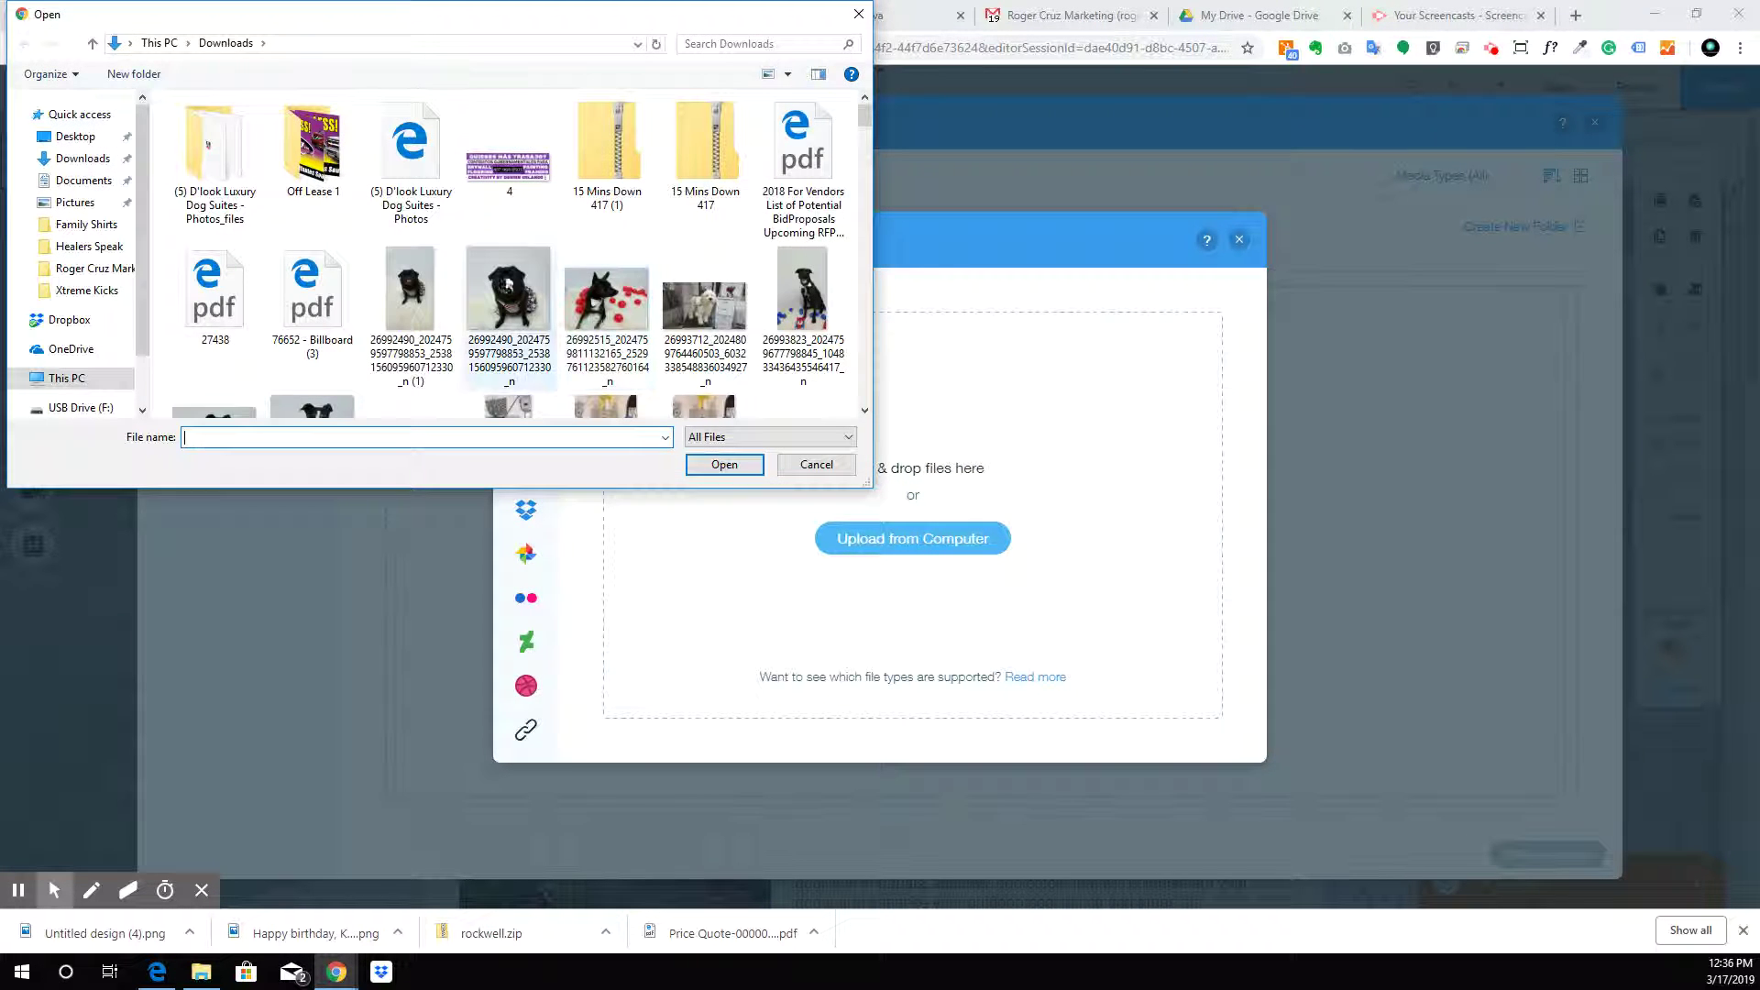
{"action": "left_click", "coordinate": [75, 136]}
{"action": "scroll", "coordinate": [495, 301], "scroll_direction": "down", "scroll_amount": 3}
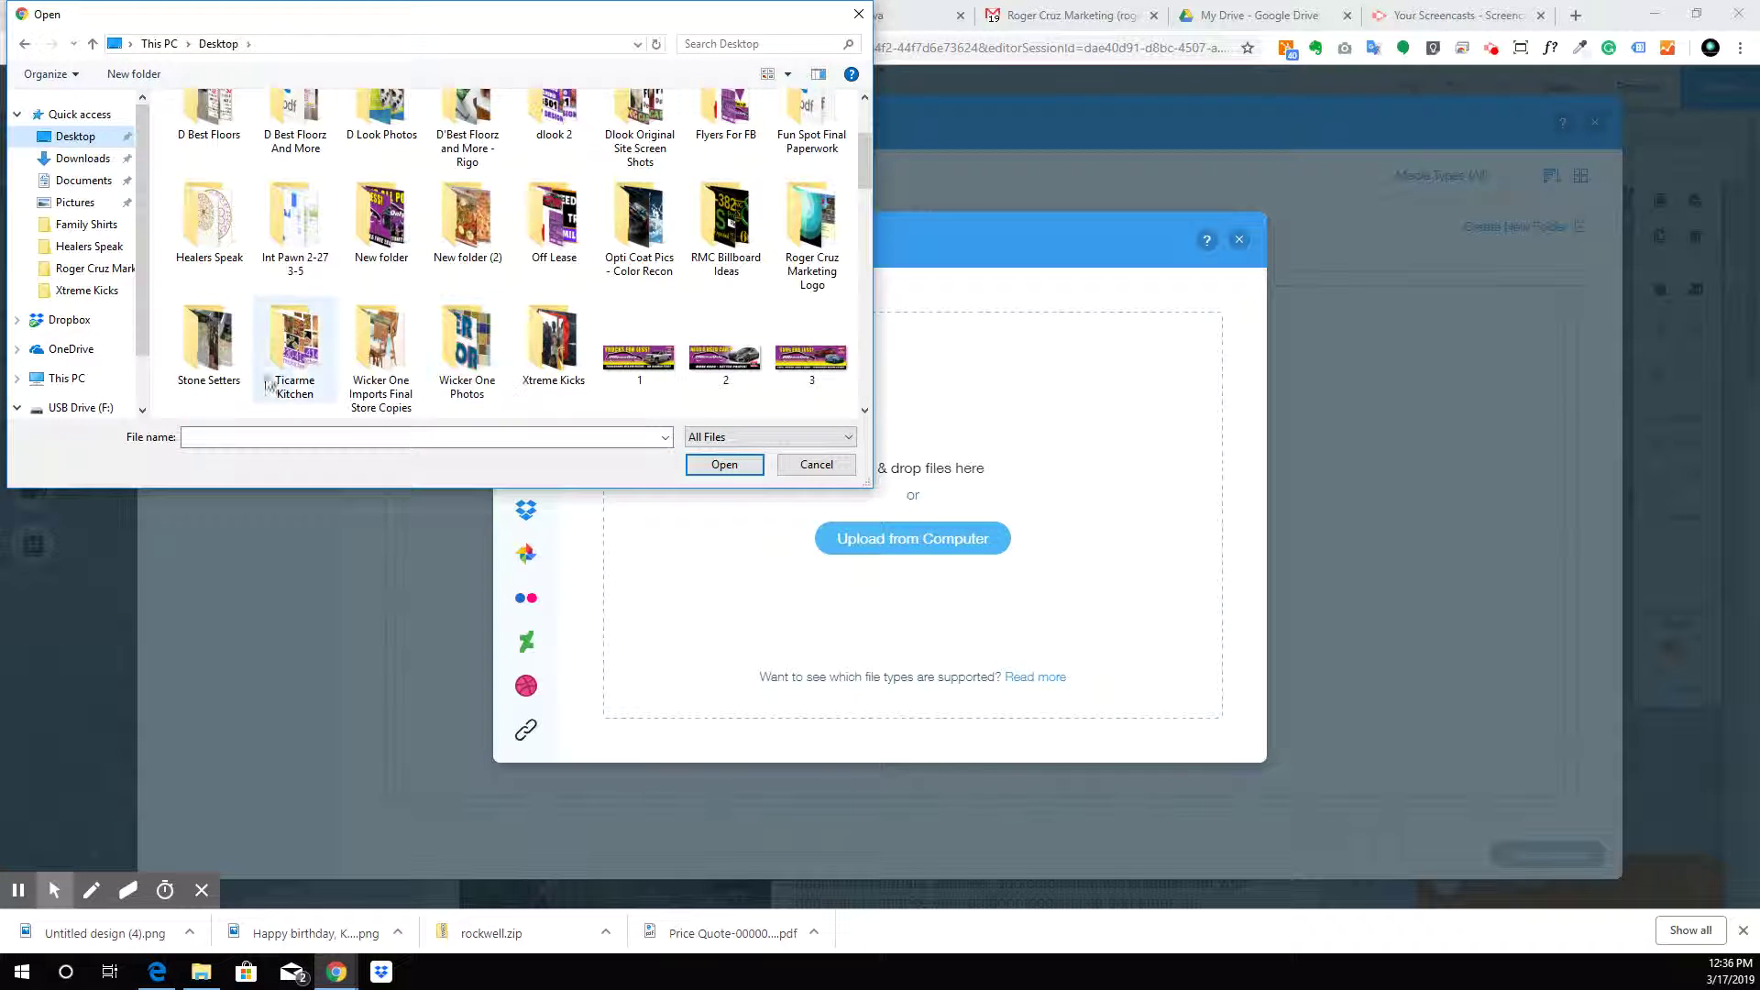
{"action": "double_click", "coordinate": [217, 365]}
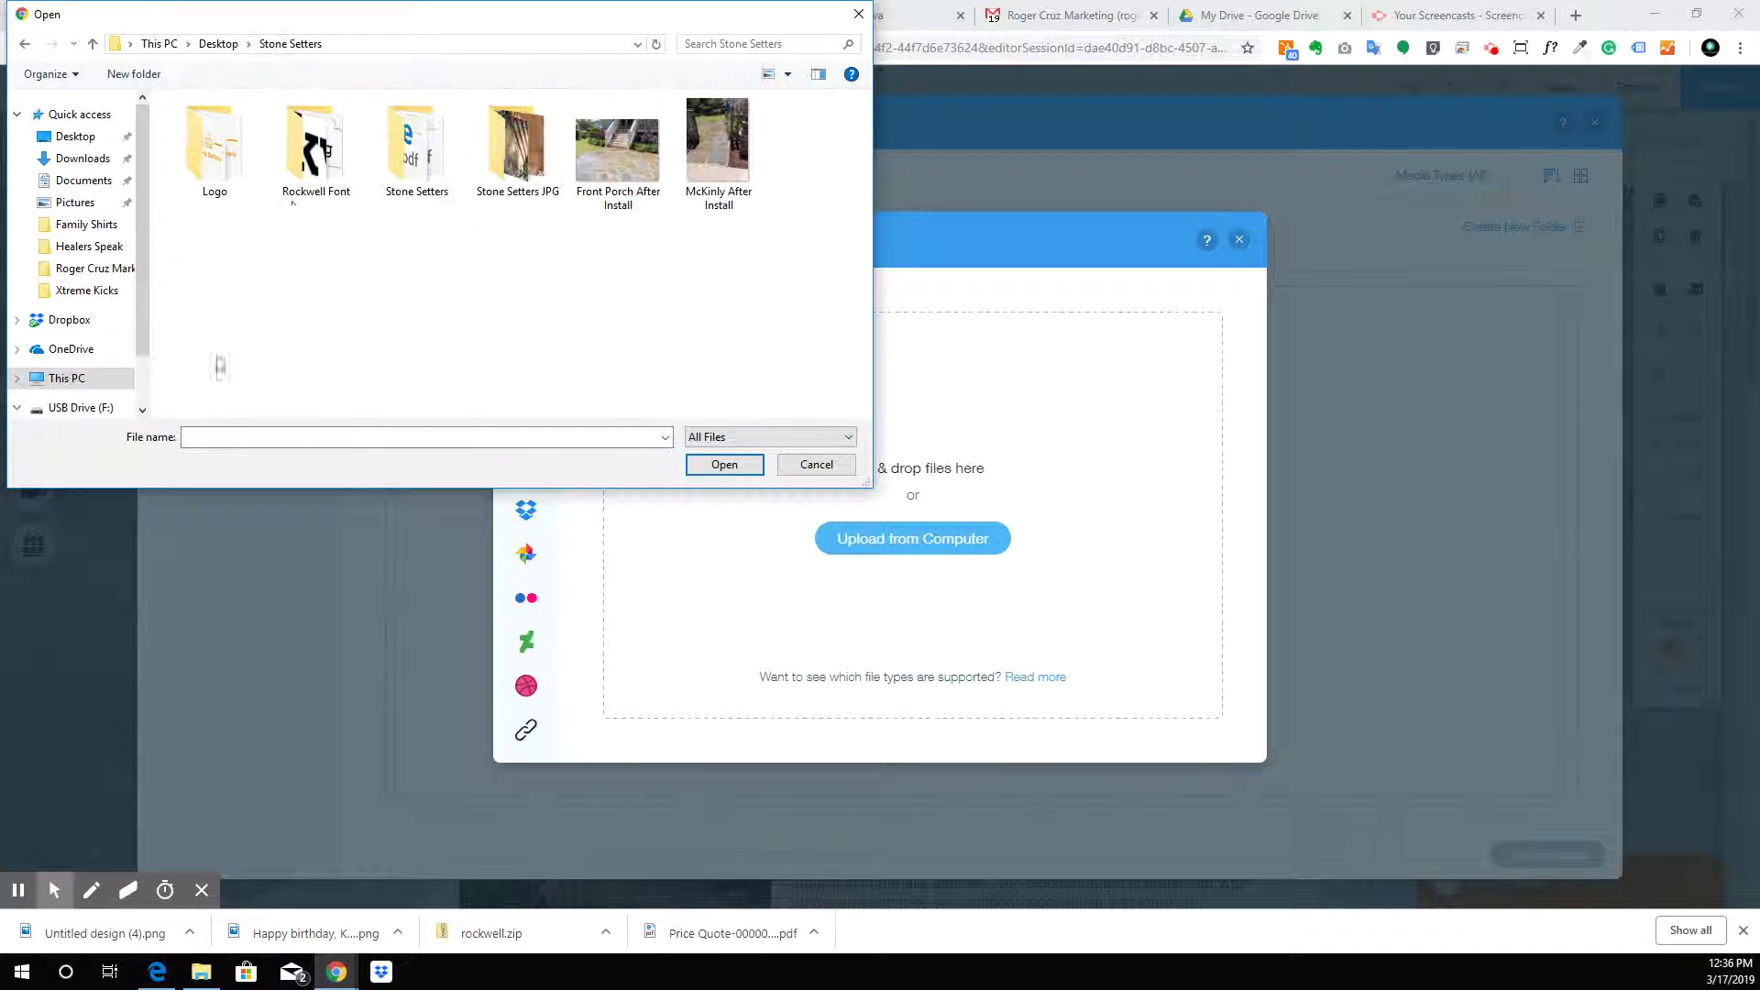
{"action": "double_click", "coordinate": [229, 167]}
{"action": "left_click_drag", "start_coordinate": [819, 373], "coordinate": [173, 99]}
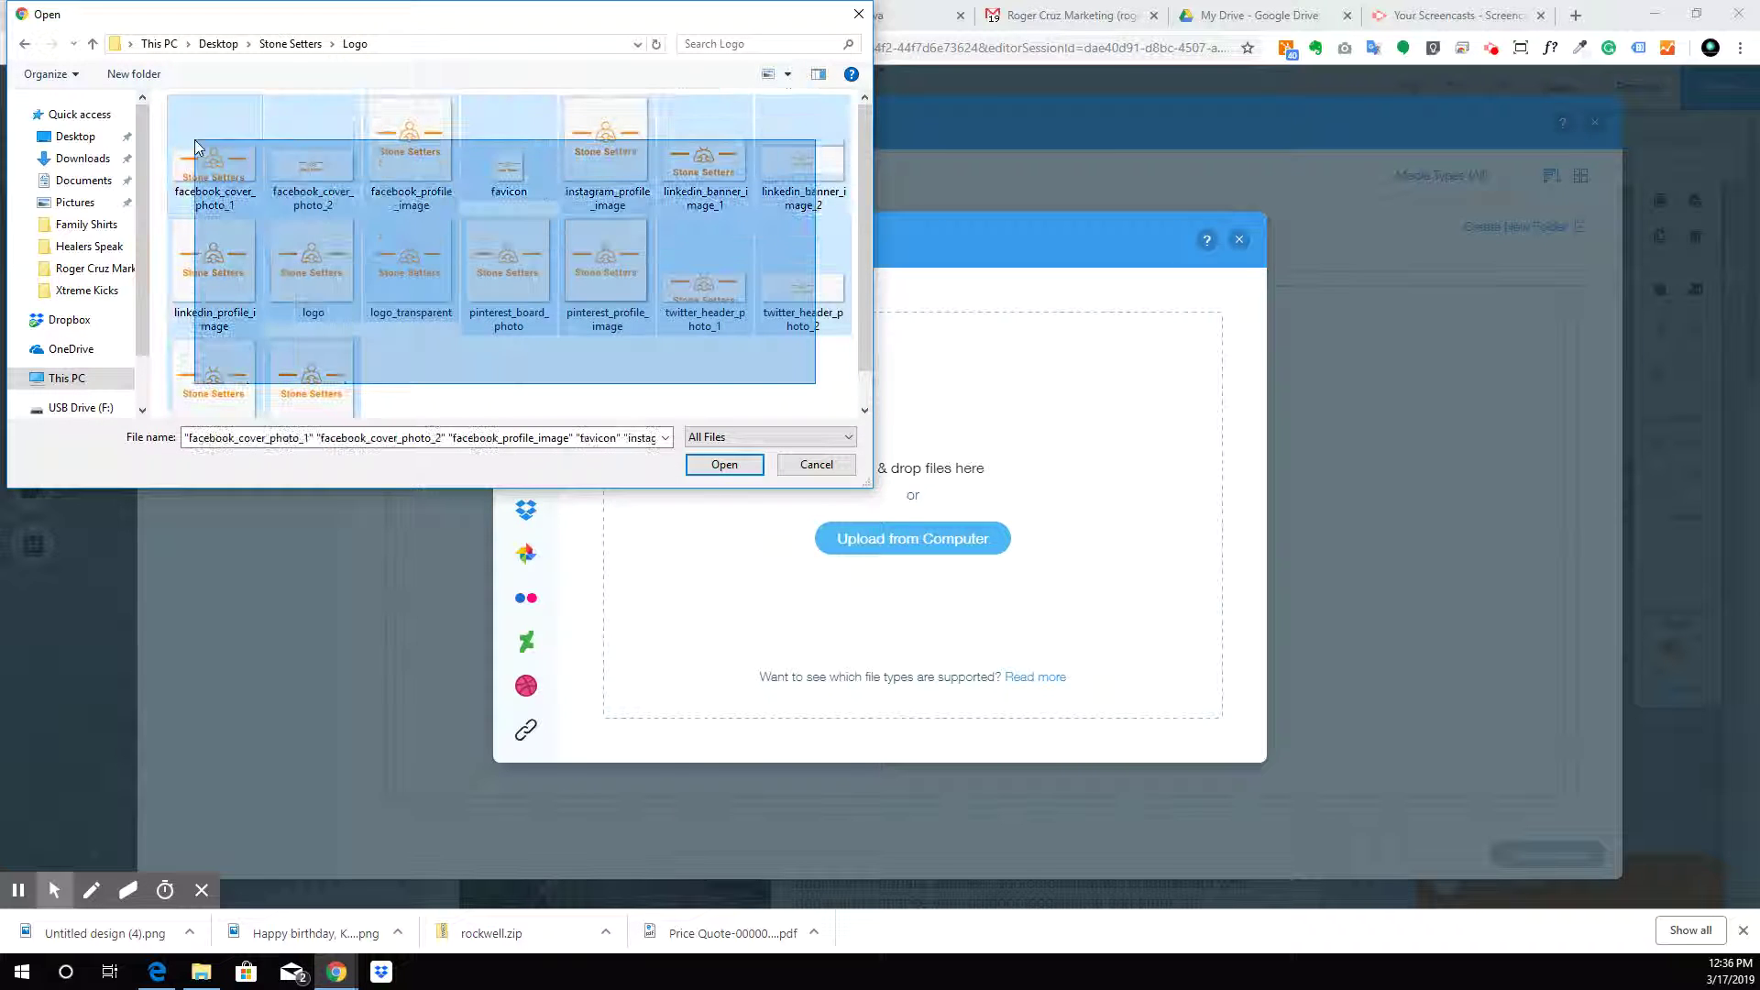
{"action": "left_click", "coordinate": [725, 465]}
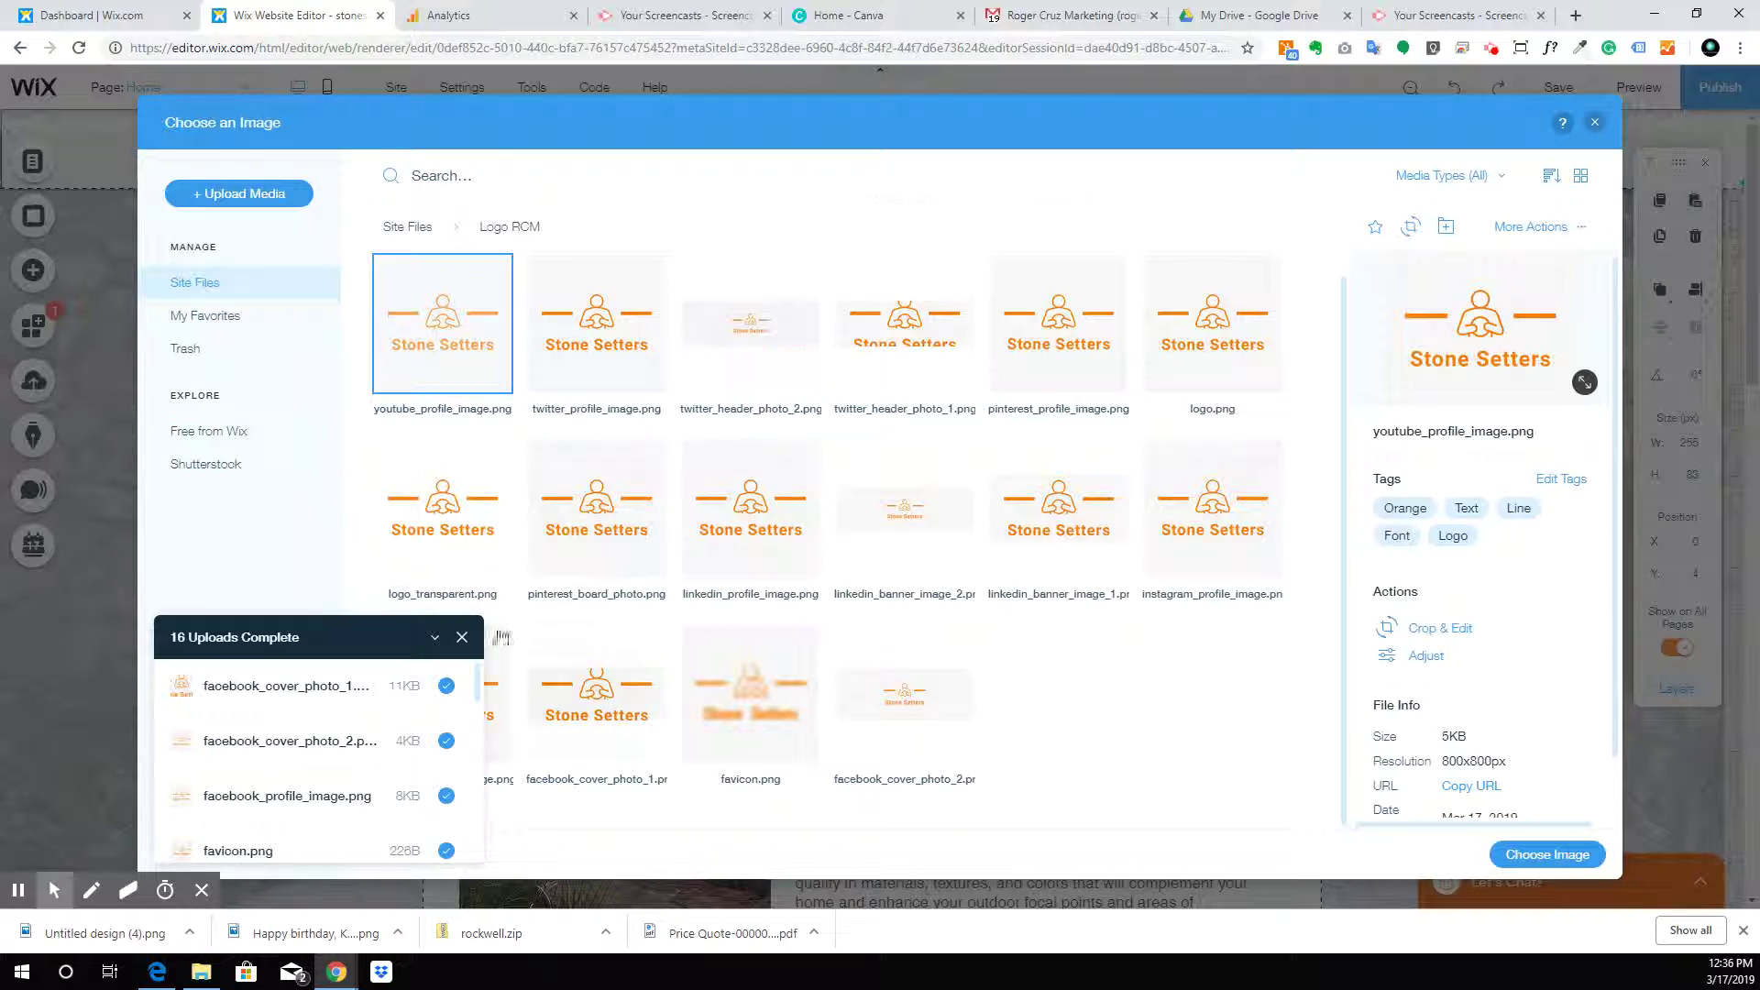
{"action": "double_click", "coordinate": [429, 523]}
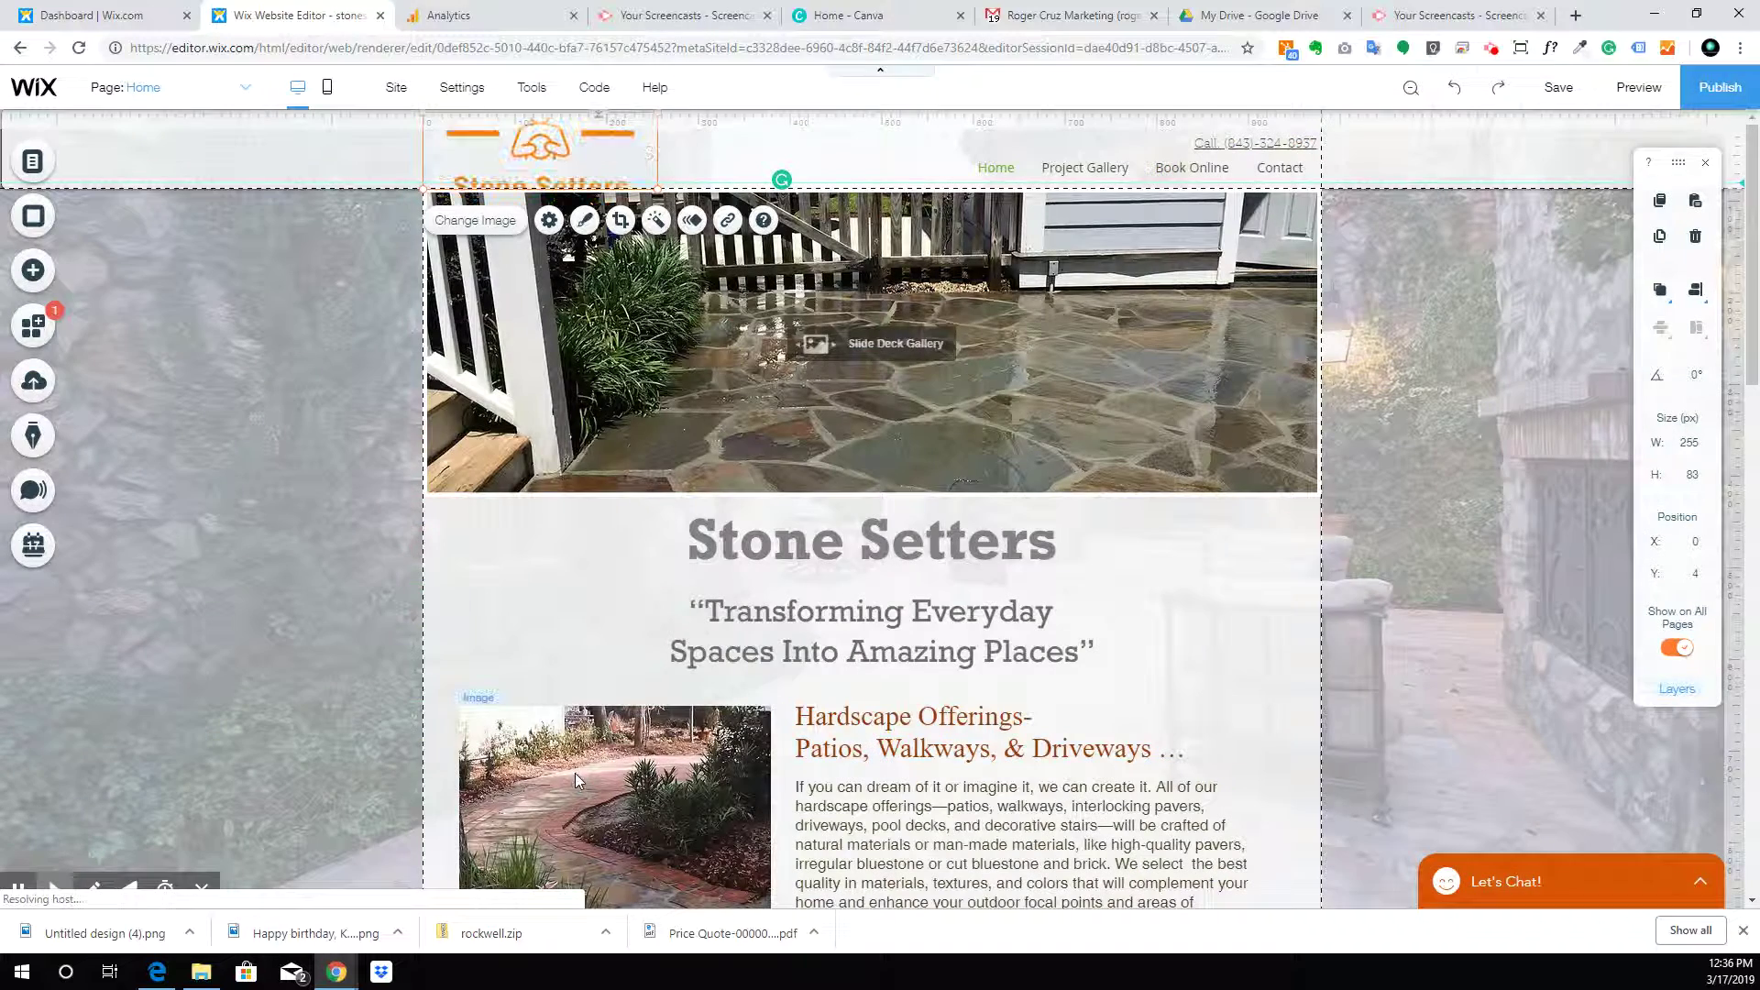
Move the orange logo out to the left margin and enlarge it slightly
{"action": "left_click_drag", "start_coordinate": [540, 151], "coordinate": [504, 275]}
{"action": "left_click_drag", "start_coordinate": [470, 341], "coordinate": [243, 410]}
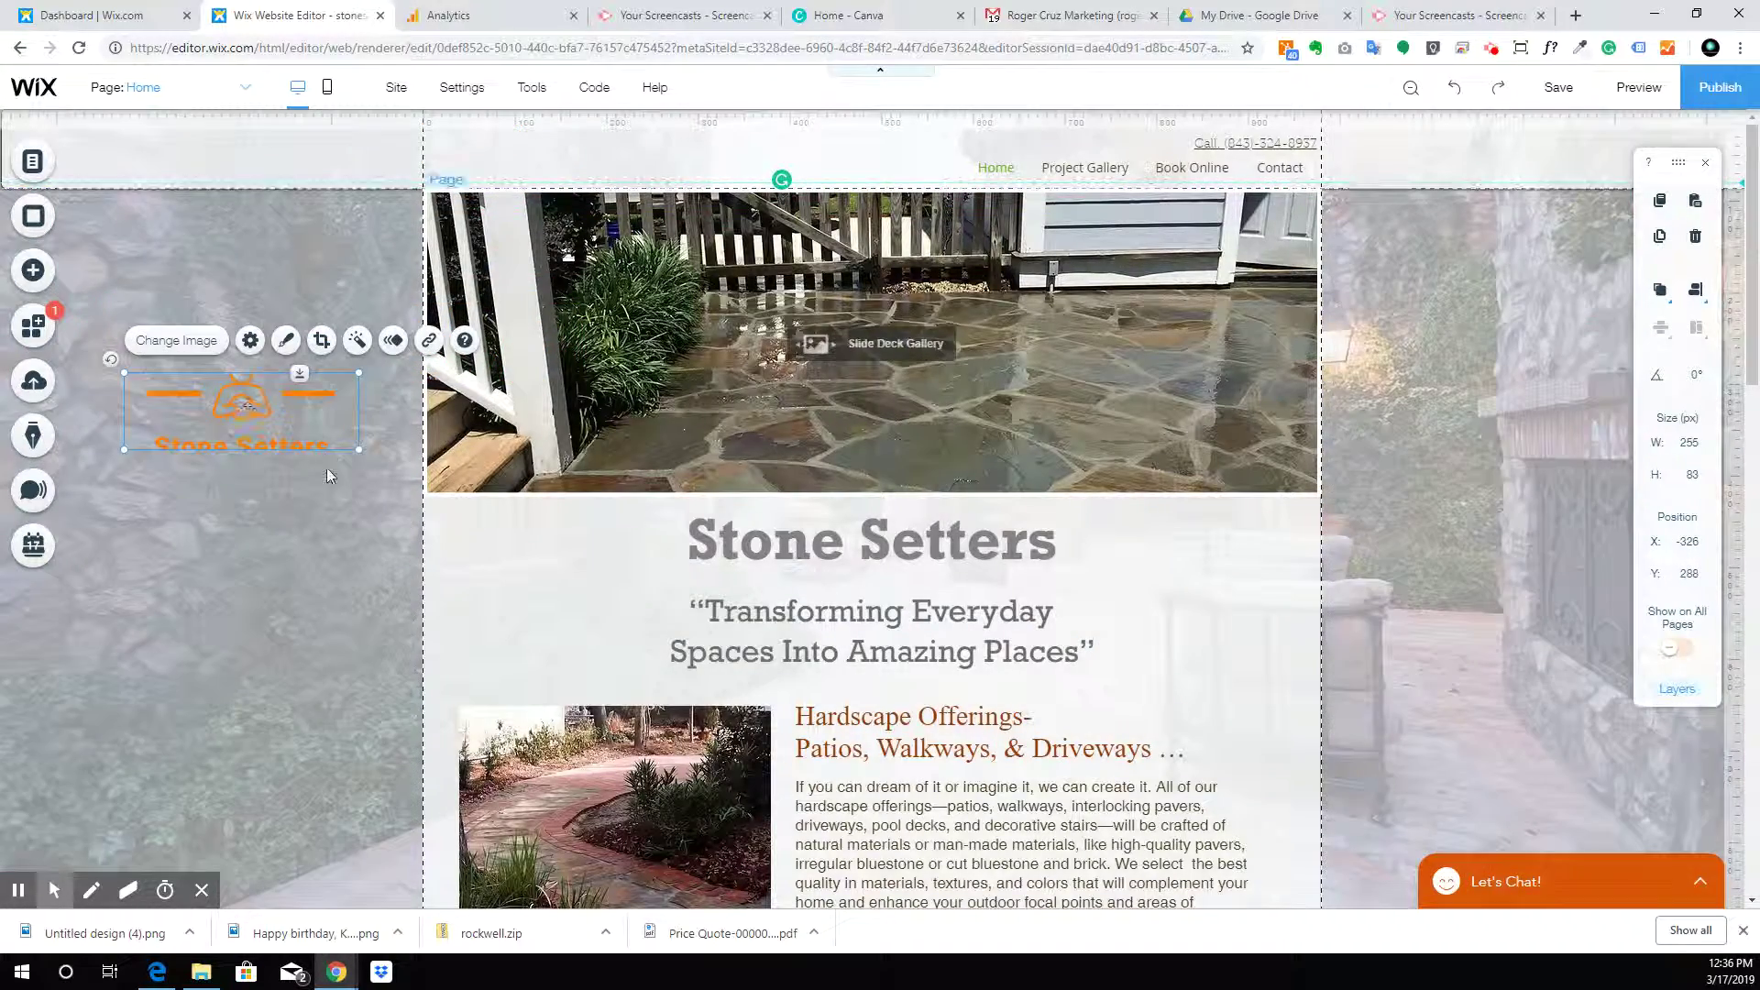
{"action": "mouse_move", "coordinate": [359, 449]}
{"action": "left_mouse_down"}
{"action": "mouse_move", "coordinate": [373, 479]}
{"action": "mouse_move", "coordinate": [370, 459]}
{"action": "left_mouse_up"}
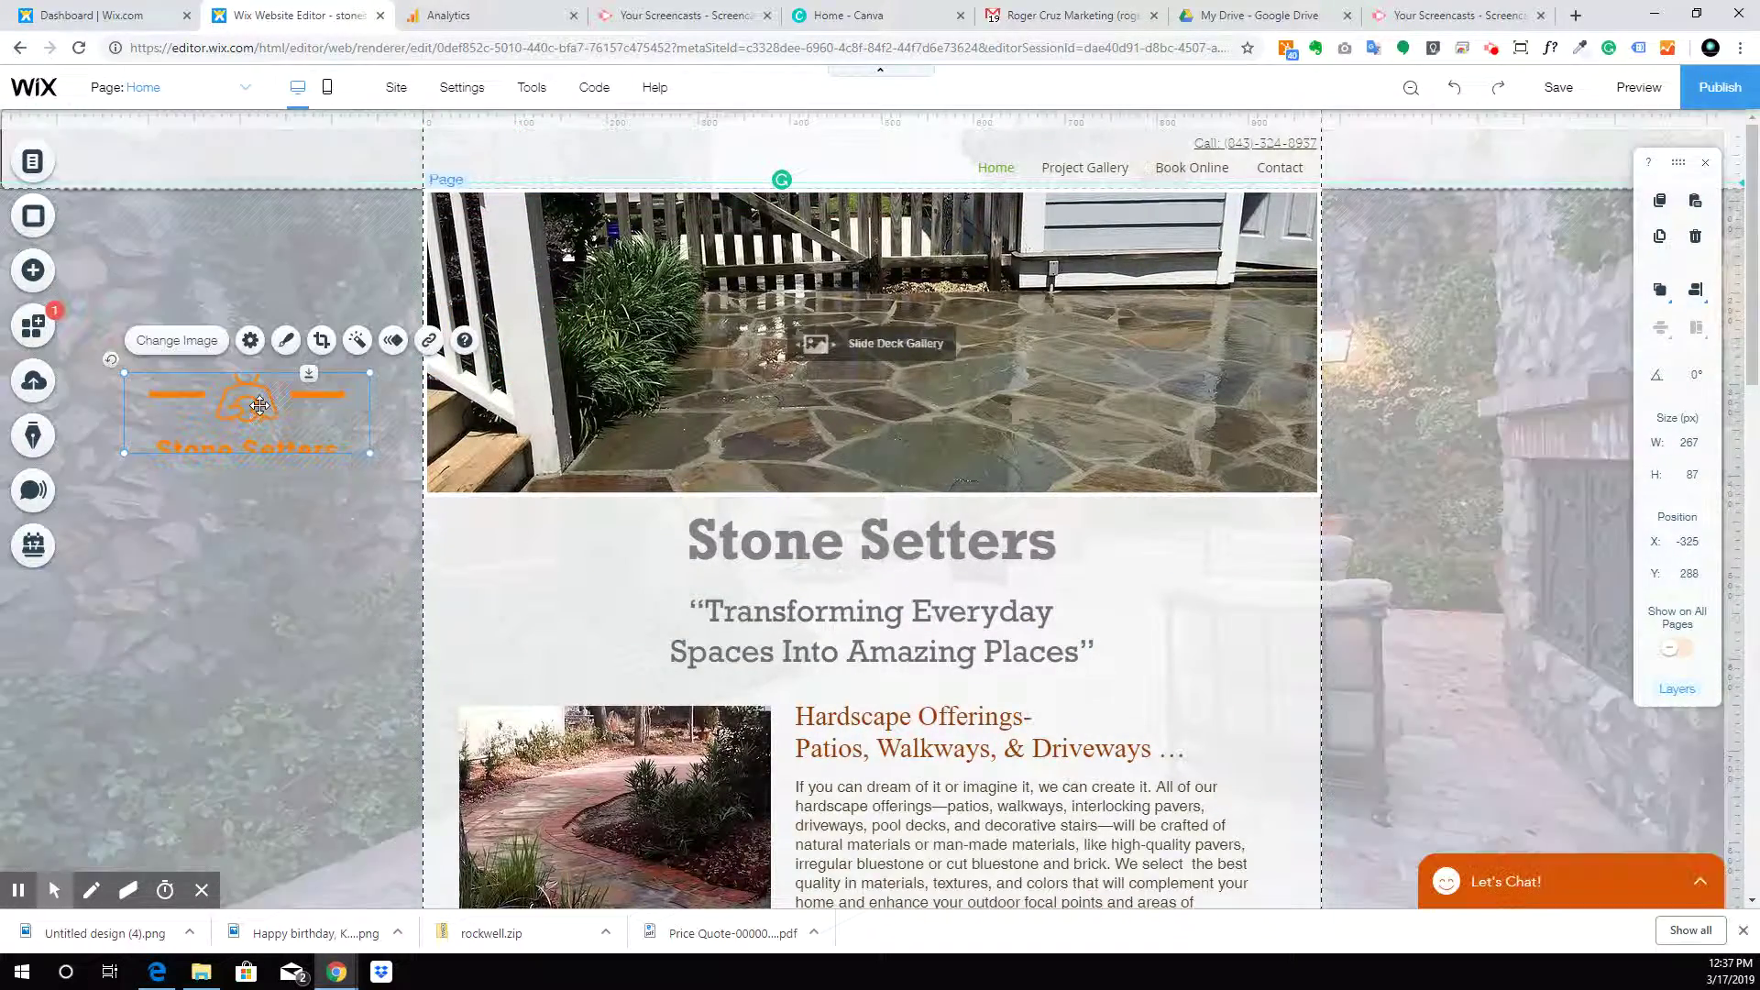
Recrop the logo to 267 × 137 px so the full Stone Setters text shows
{"action": "double_click", "coordinate": [259, 405]}
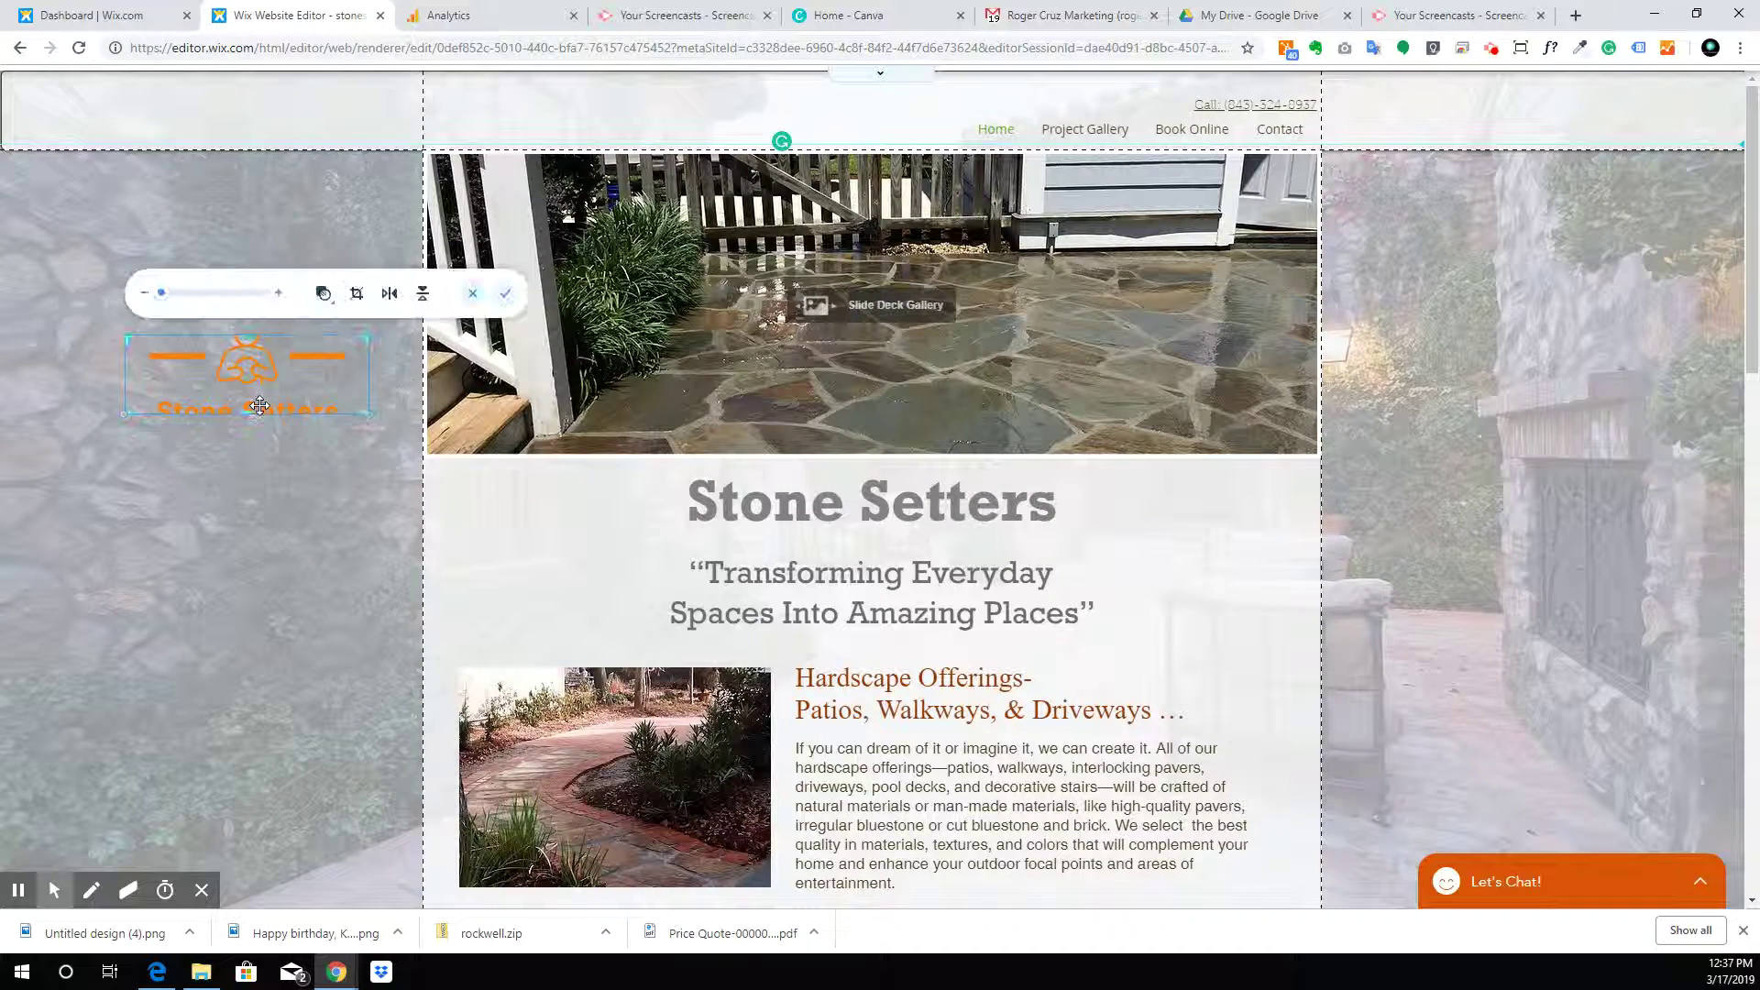
{"action": "mouse_move", "coordinate": [247, 335]}
{"action": "left_mouse_down"}
{"action": "mouse_move", "coordinate": [251, 251]}
{"action": "mouse_move", "coordinate": [260, 312]}
{"action": "left_mouse_up"}
{"action": "left_click_drag", "start_coordinate": [246, 412], "coordinate": [247, 432]}
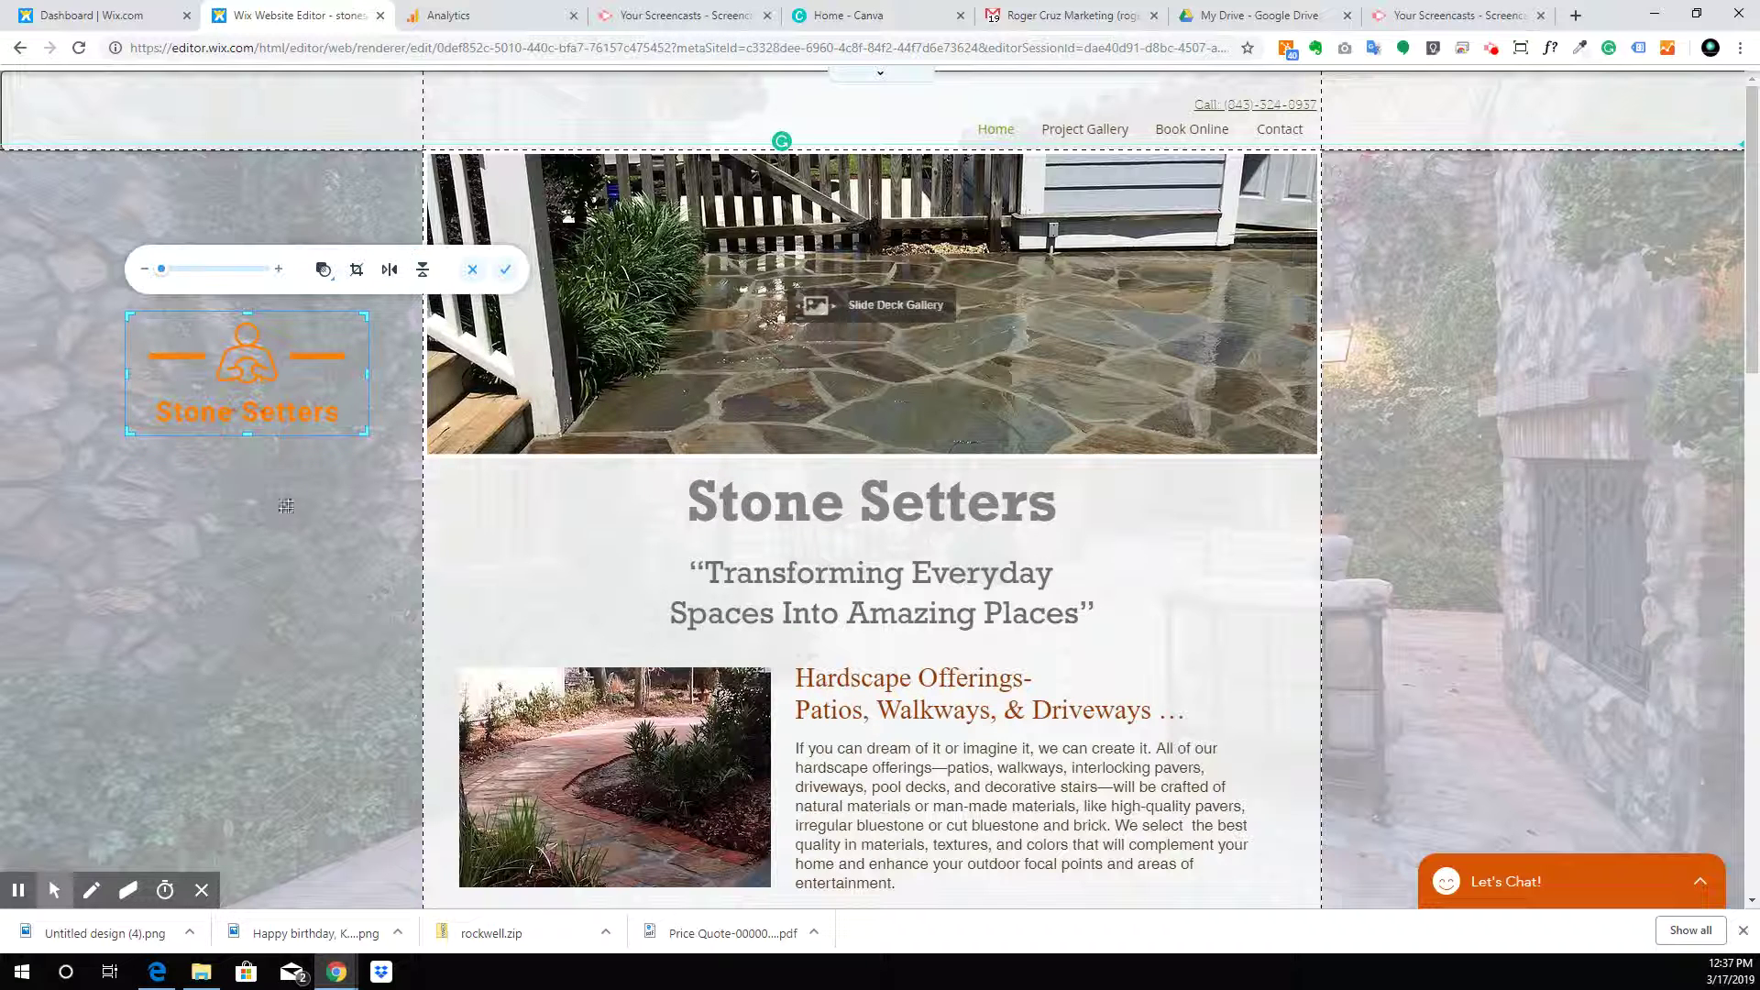
{"action": "left_click", "coordinate": [505, 268]}
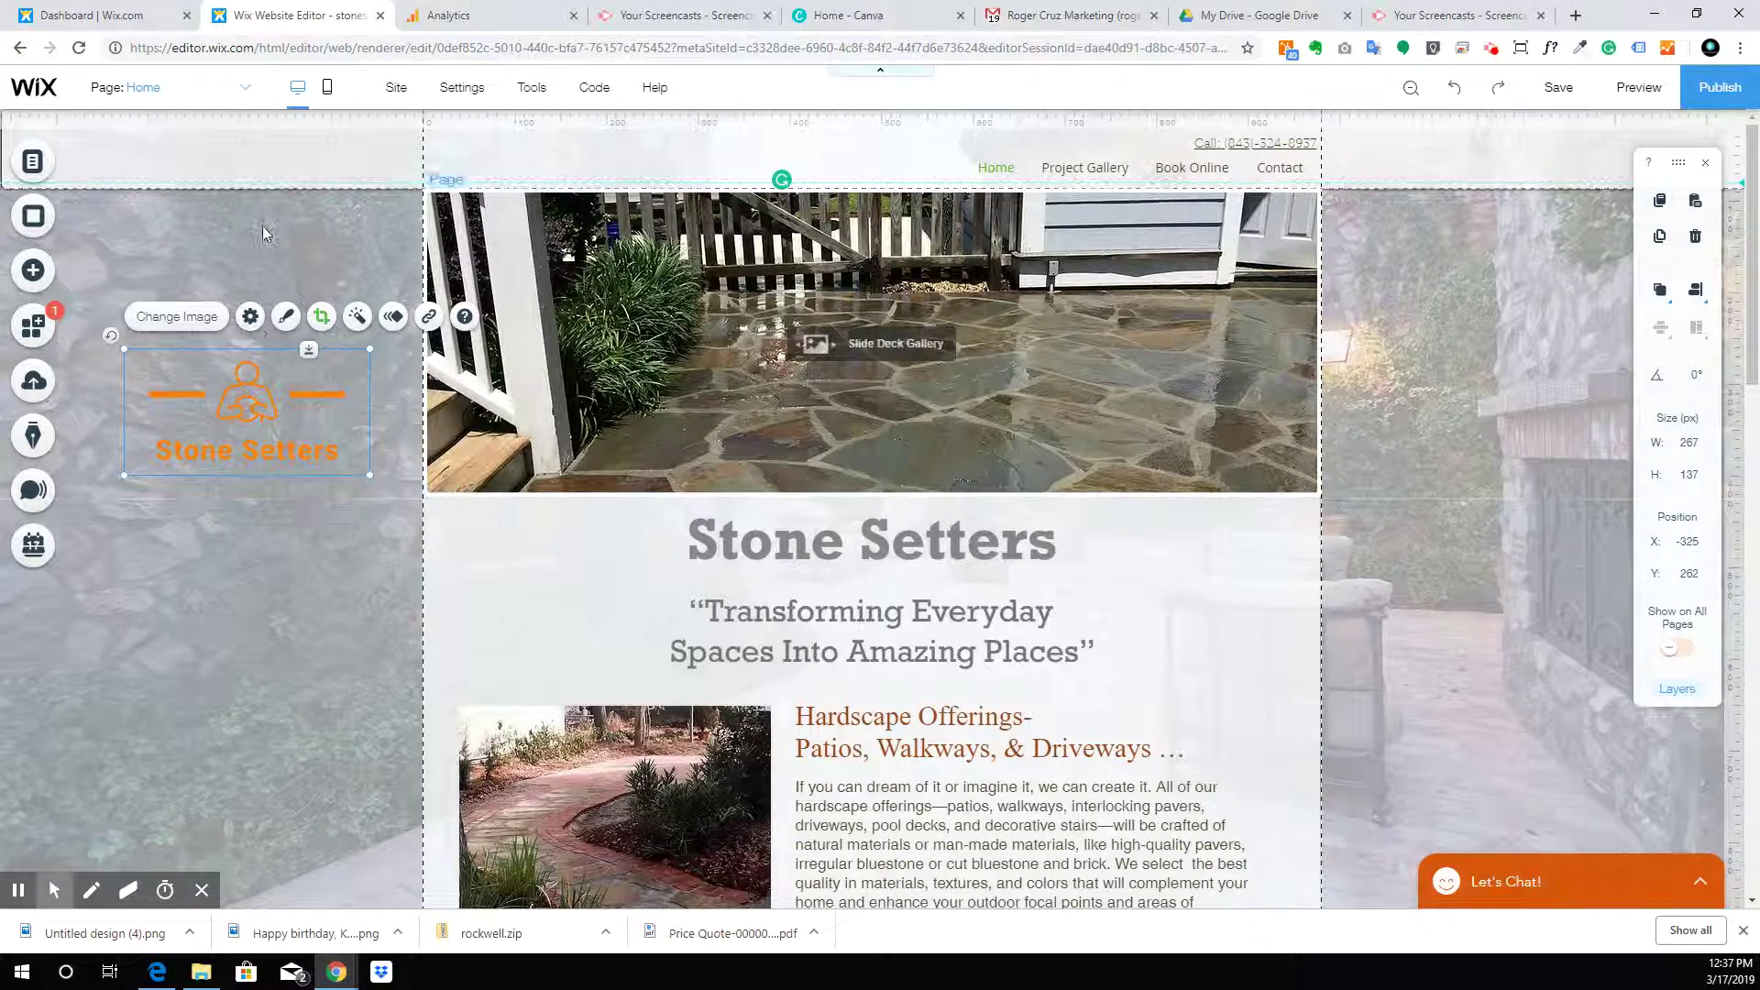
{"action": "left_click", "coordinate": [33, 269]}
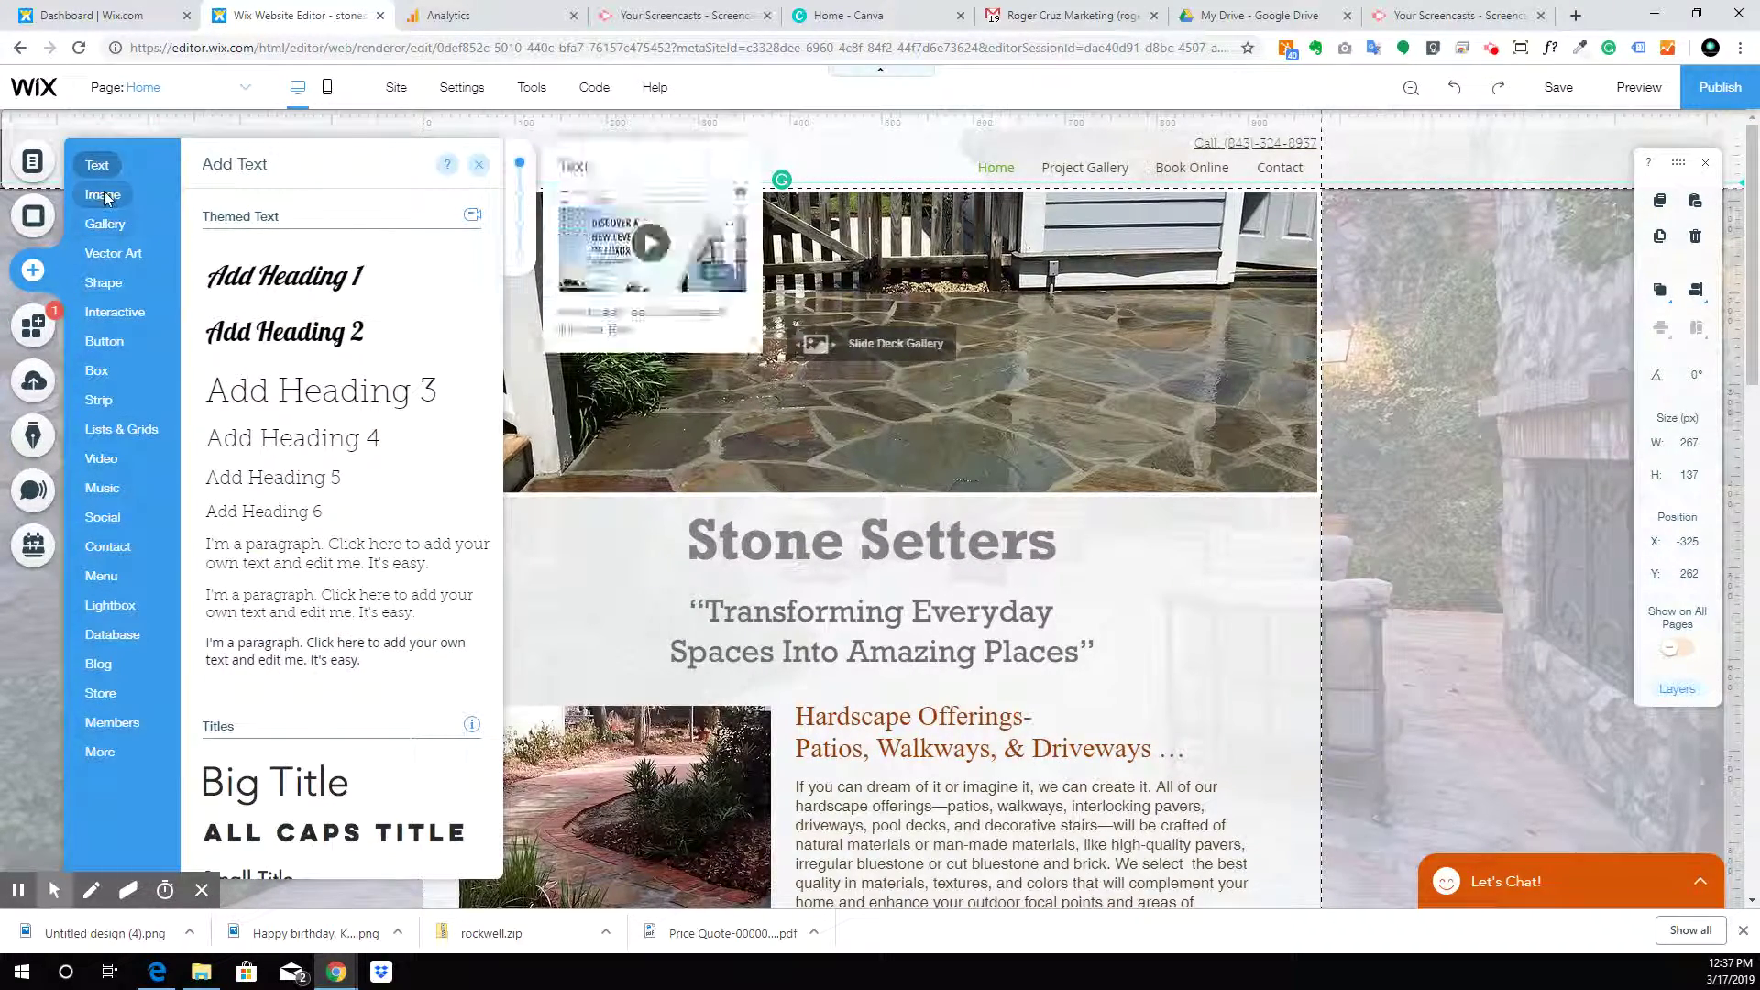
Add logo.png from the Logo RCM folder in My Image Uploads to the page
{"action": "left_click", "coordinate": [102, 194]}
{"action": "left_click", "coordinate": [339, 273]}
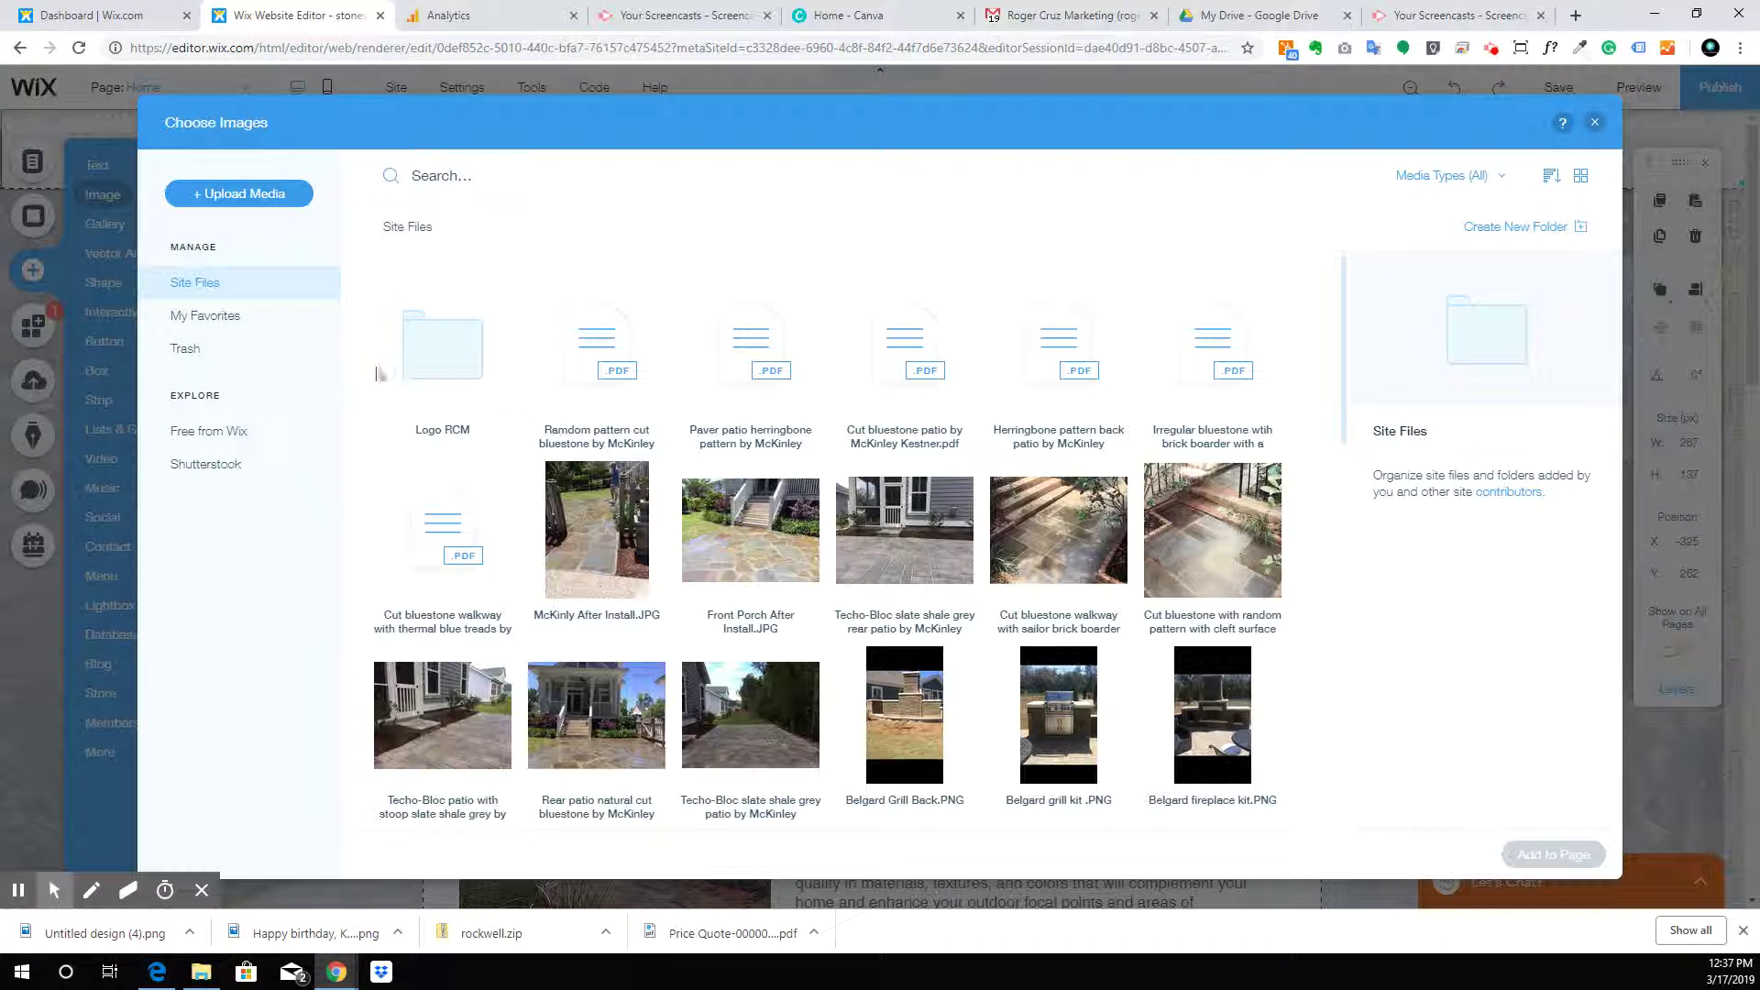
{"action": "double_click", "coordinate": [426, 337]}
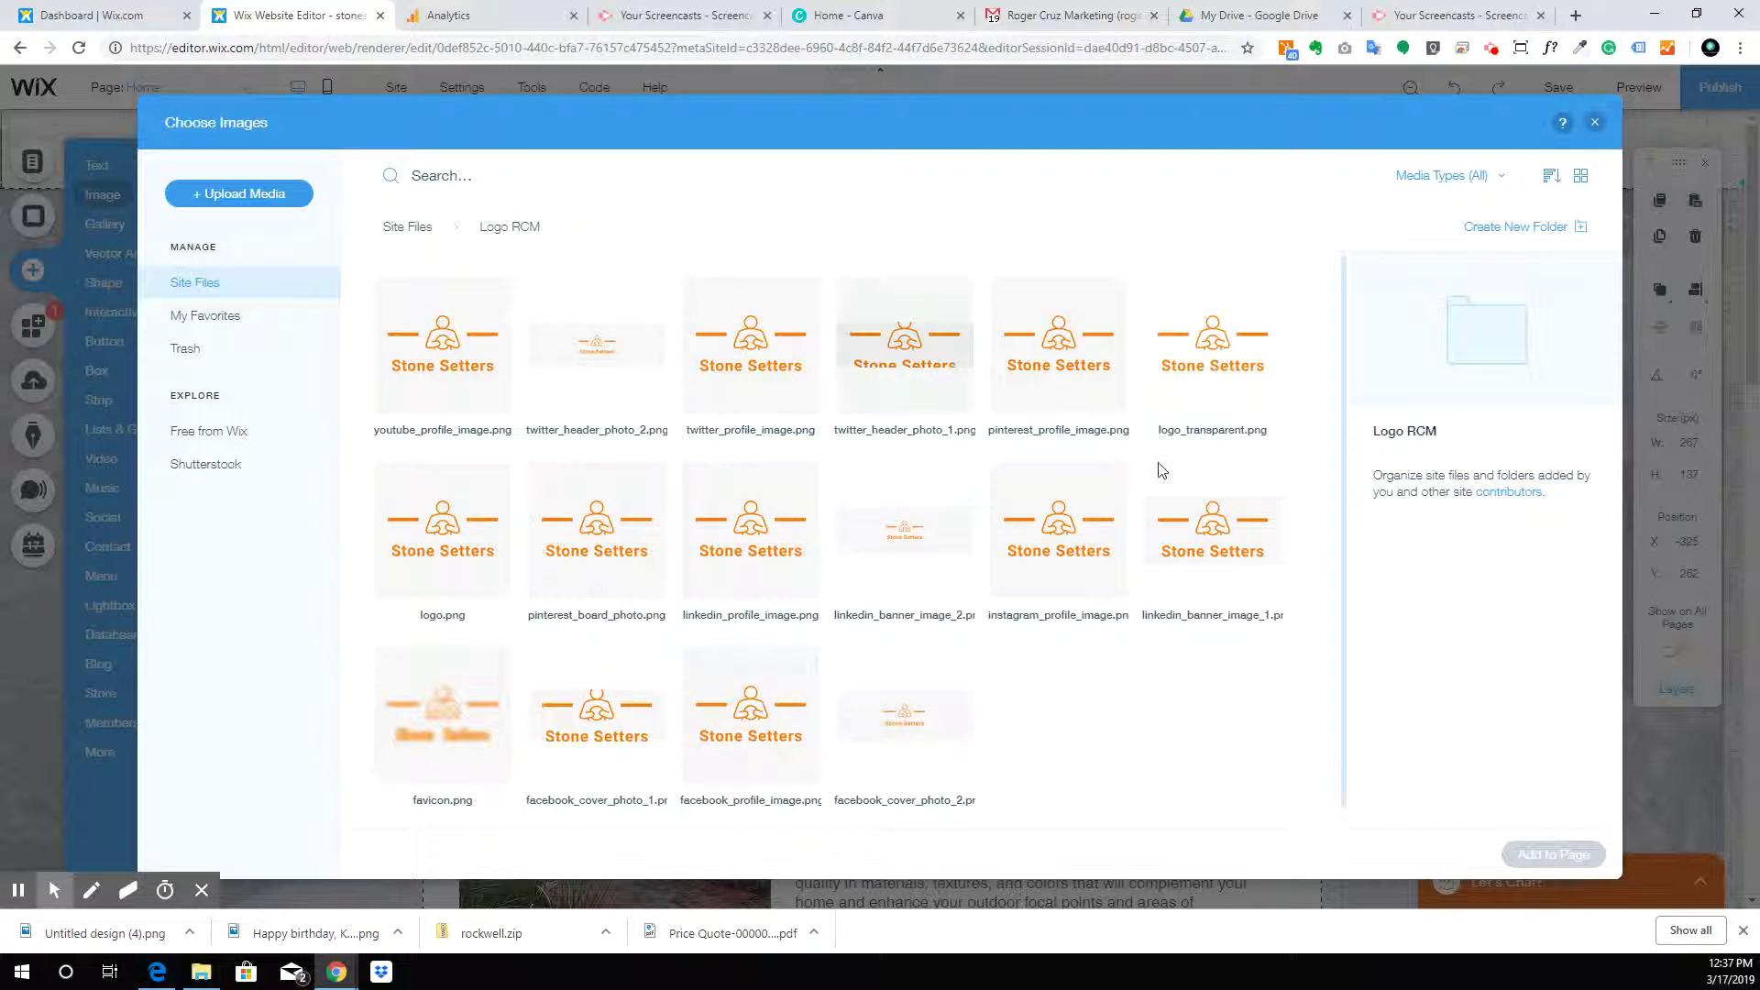
{"action": "left_click", "coordinate": [456, 558]}
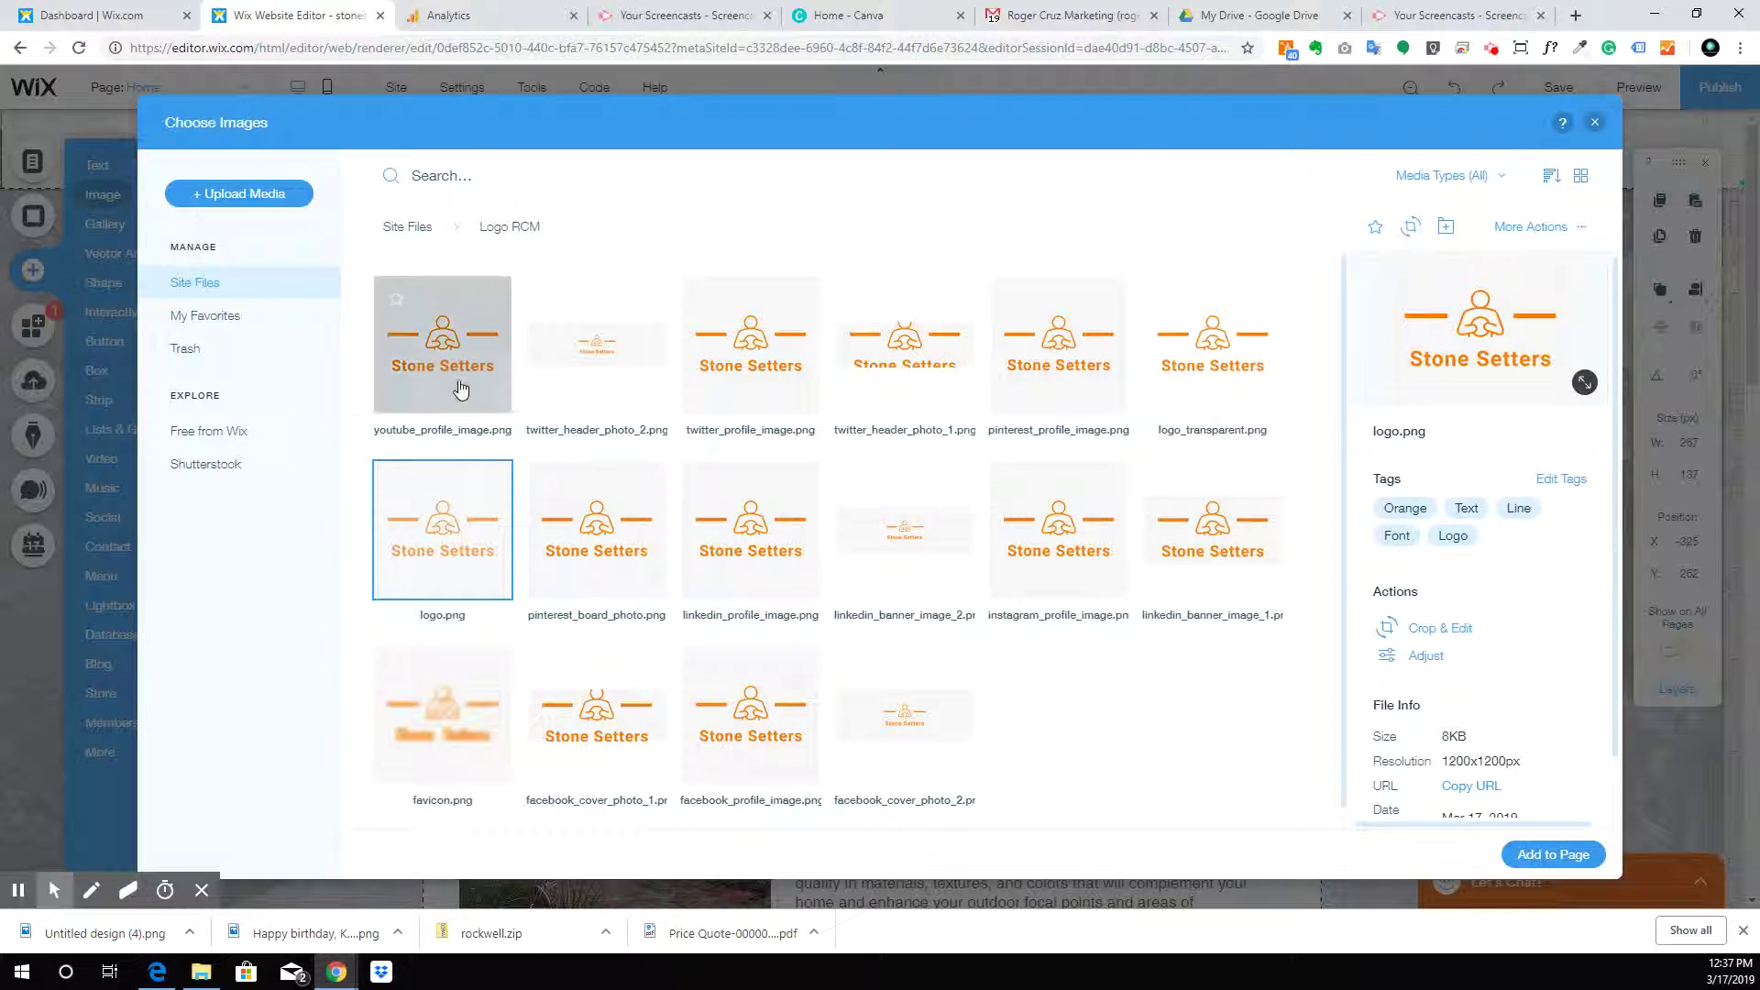
{"action": "left_click", "coordinate": [1558, 853]}
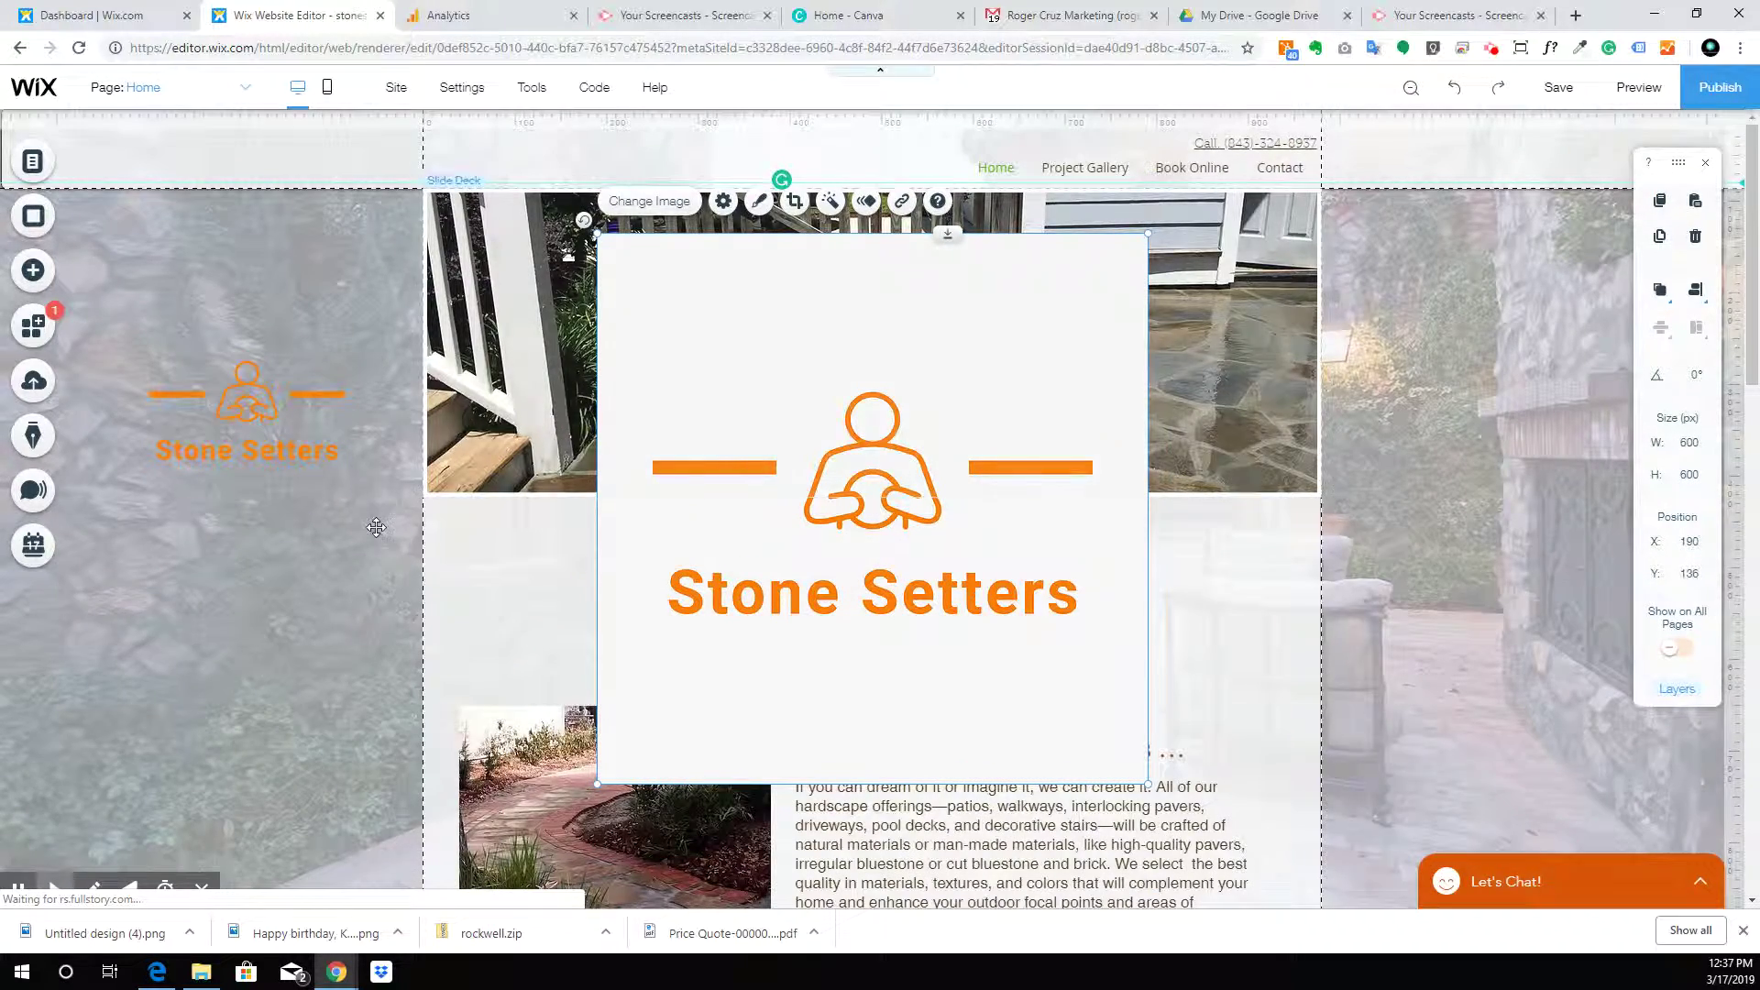
Delete the oversized logo.png image and place the orange logo over the header photo at x 52, y 133
{"action": "left_click_drag", "start_coordinate": [306, 432], "coordinate": [931, 271]}
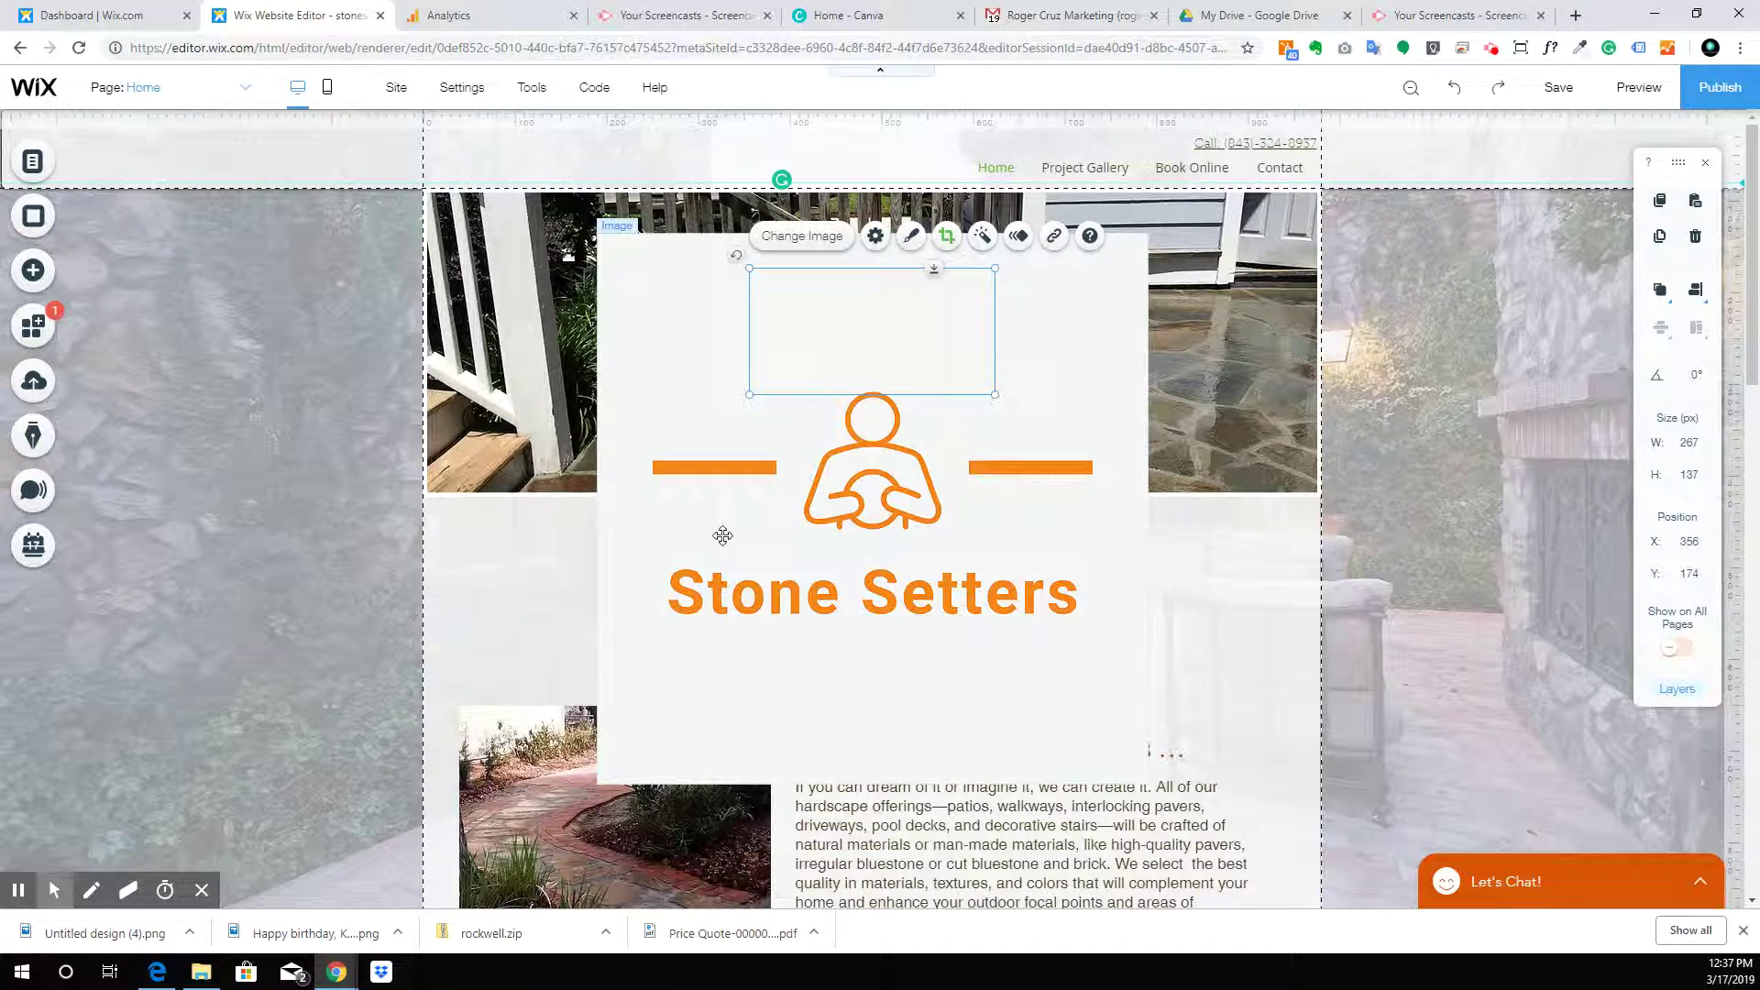
{"action": "mouse_move", "coordinate": [898, 333]}
{"action": "left_mouse_down"}
{"action": "mouse_move", "coordinate": [1219, 360]}
{"action": "mouse_move", "coordinate": [1418, 414]}
{"action": "left_mouse_up"}
{"action": "left_click_drag", "start_coordinate": [894, 368], "coordinate": [897, 352]}
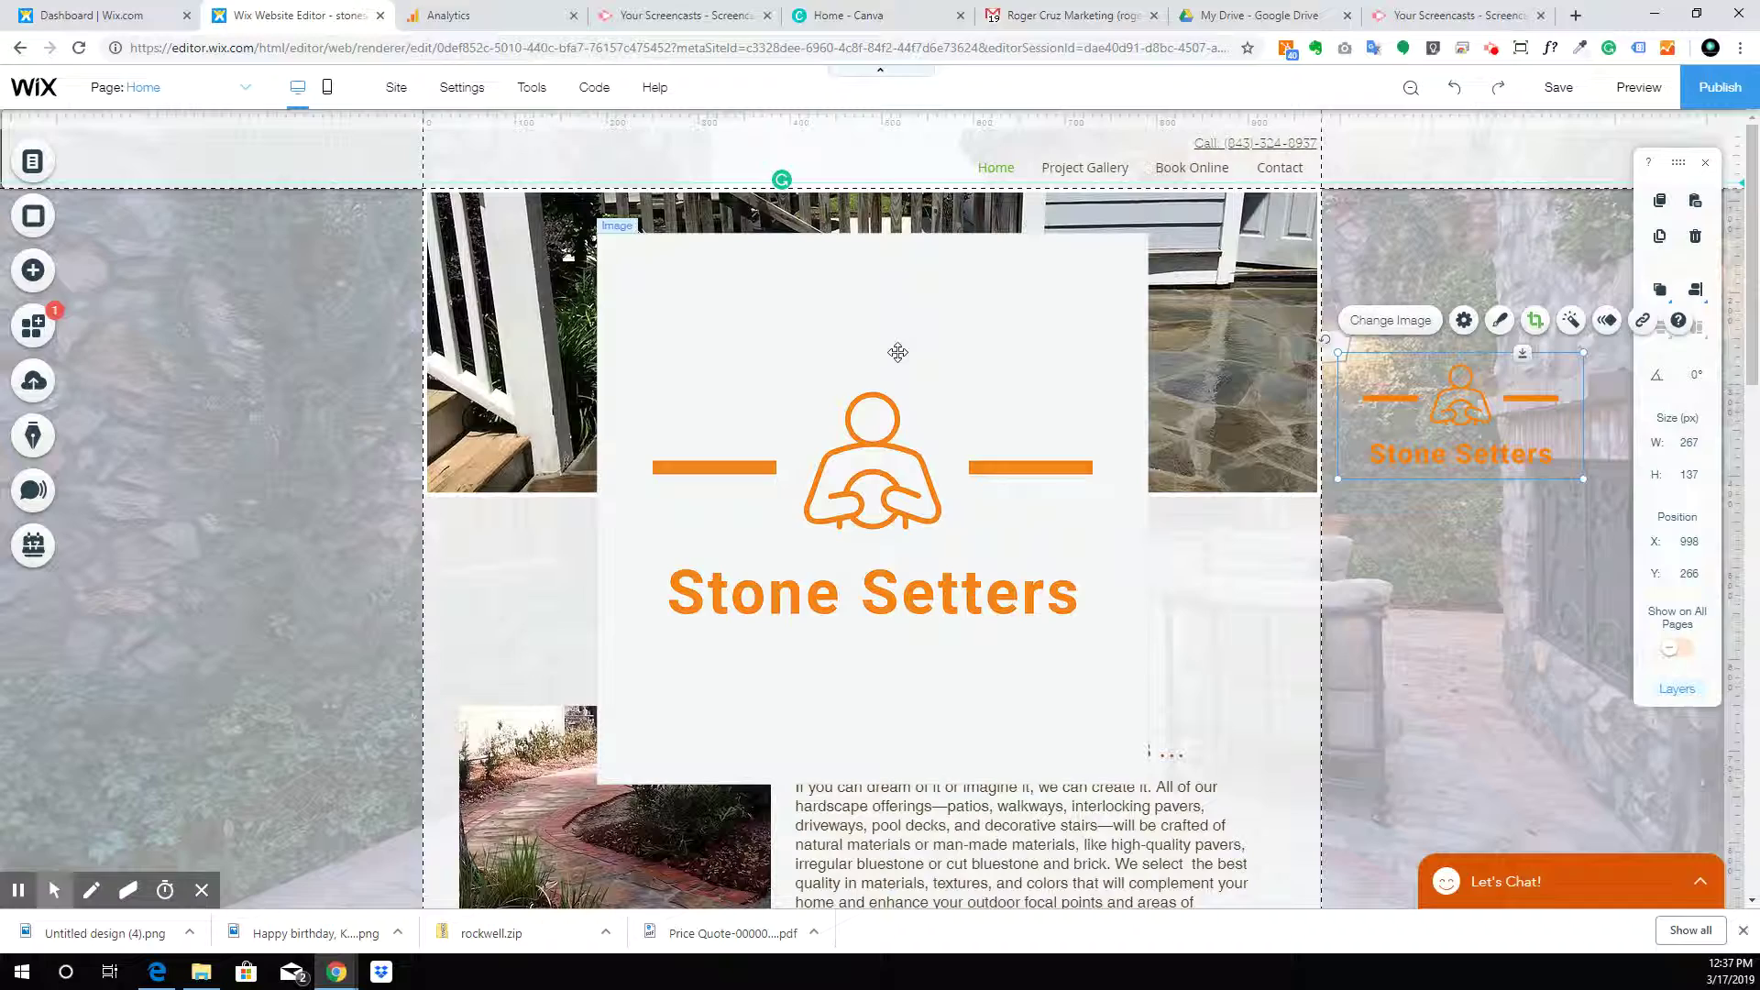
{"action": "left_click", "coordinate": [918, 325]}
{"action": "key", "text": "Delete"}
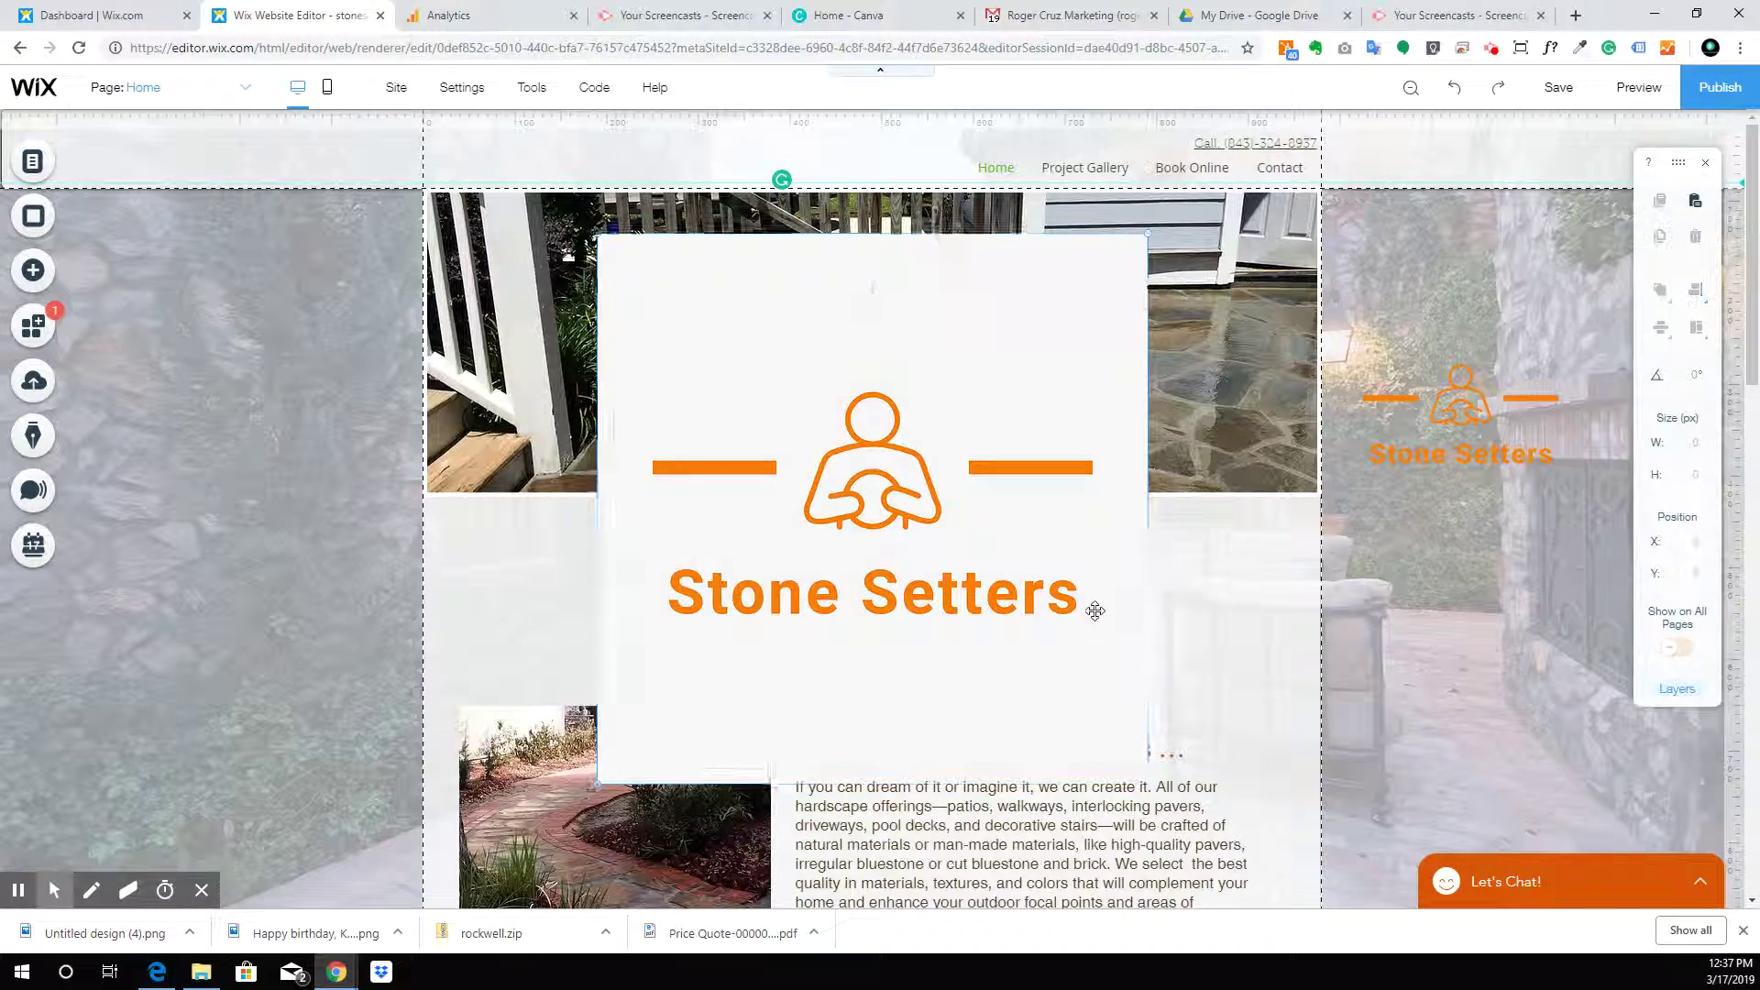
{"action": "left_click_drag", "start_coordinate": [1466, 403], "coordinate": [570, 277]}
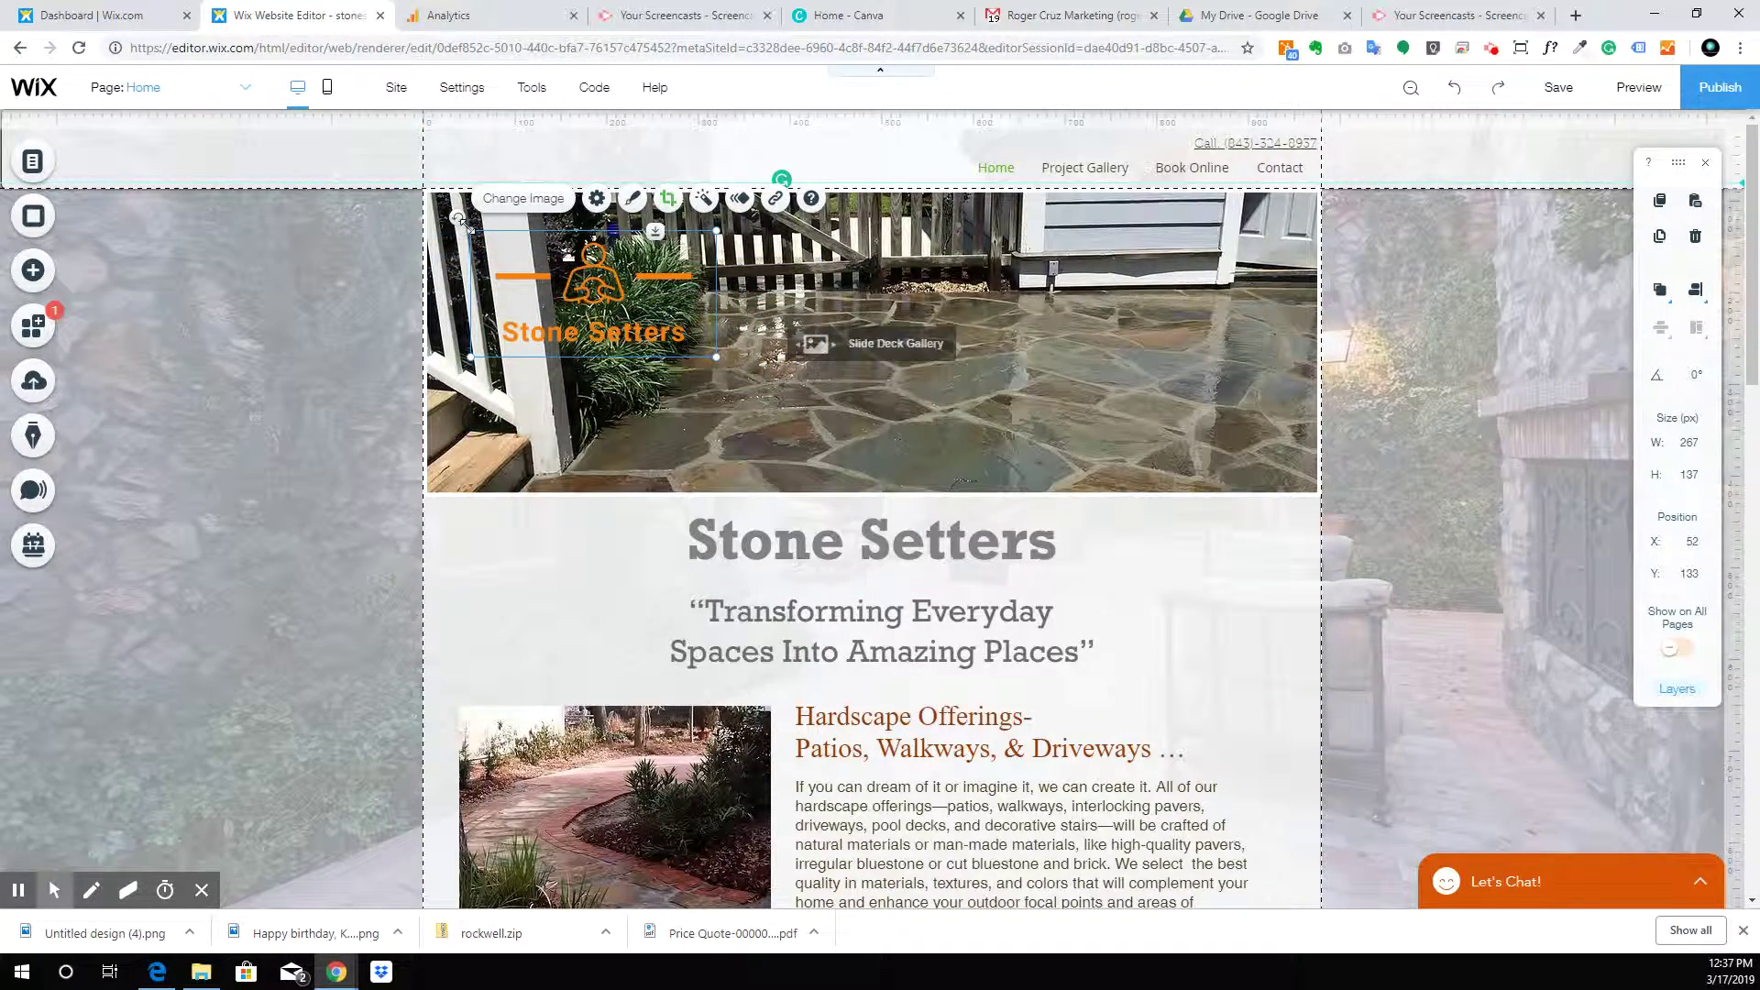
Shrink the orange logo into the header's top-left corner, check its size, and open a new browser tab
{"action": "left_click_drag", "start_coordinate": [473, 231], "coordinate": [516, 163]}
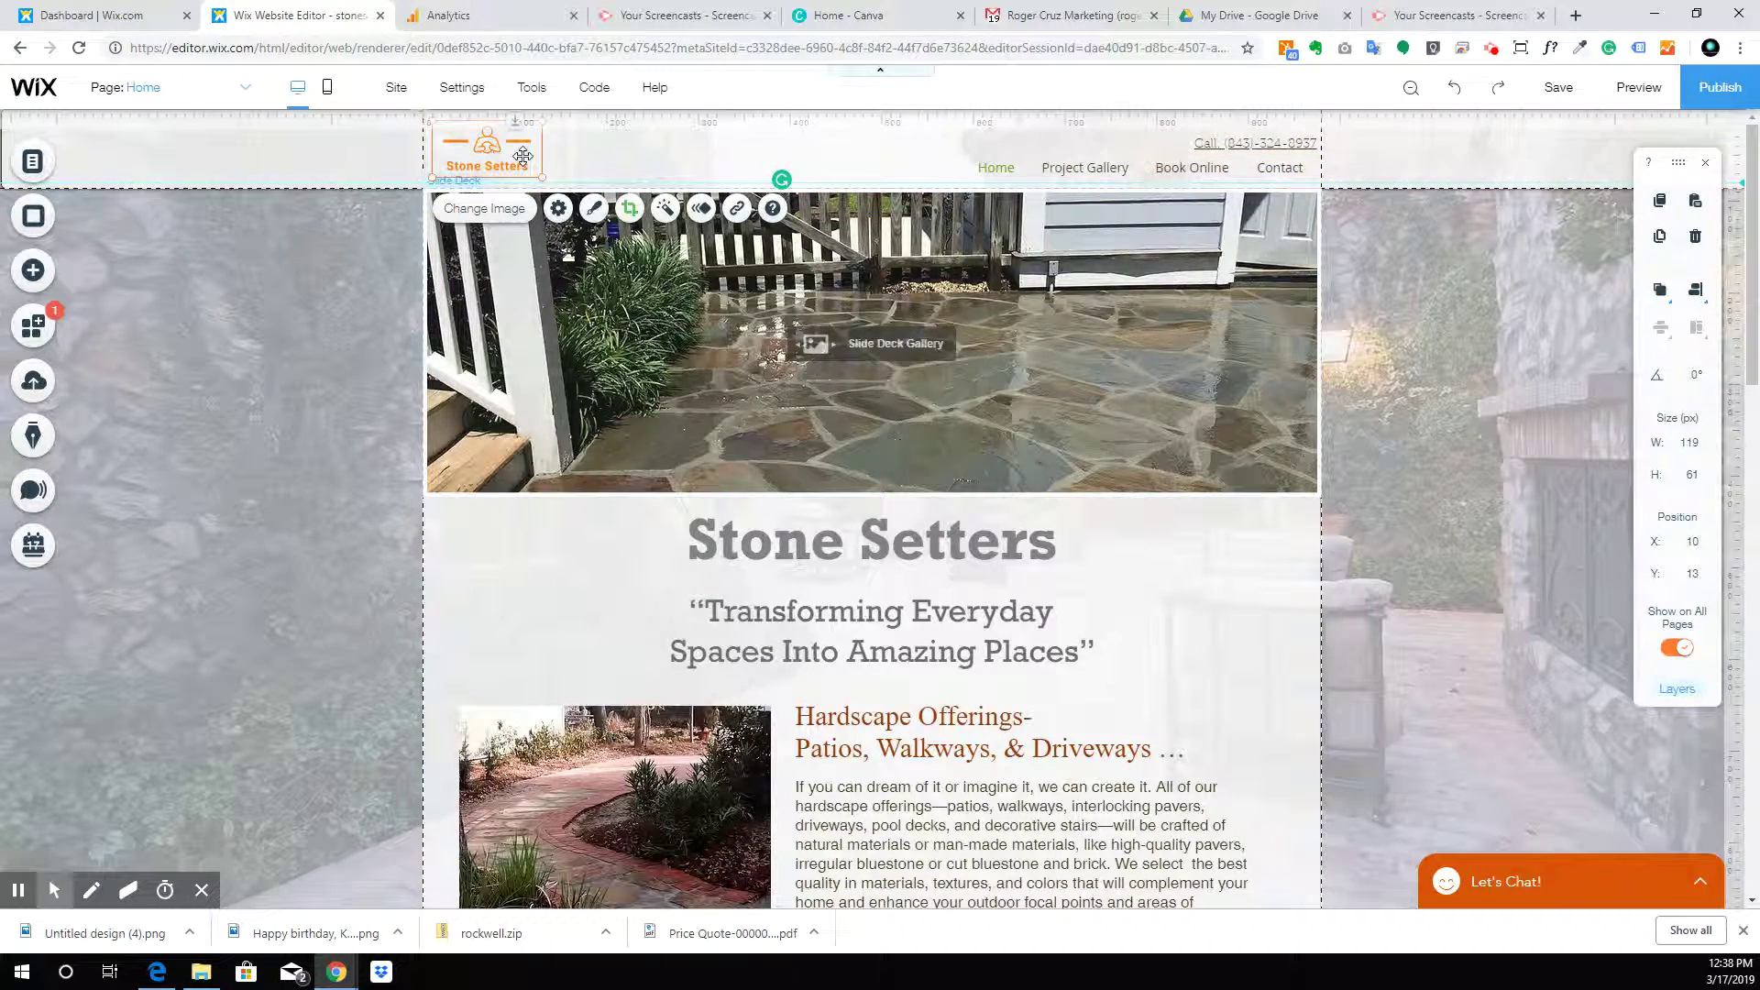
{"action": "left_click", "coordinate": [649, 158]}
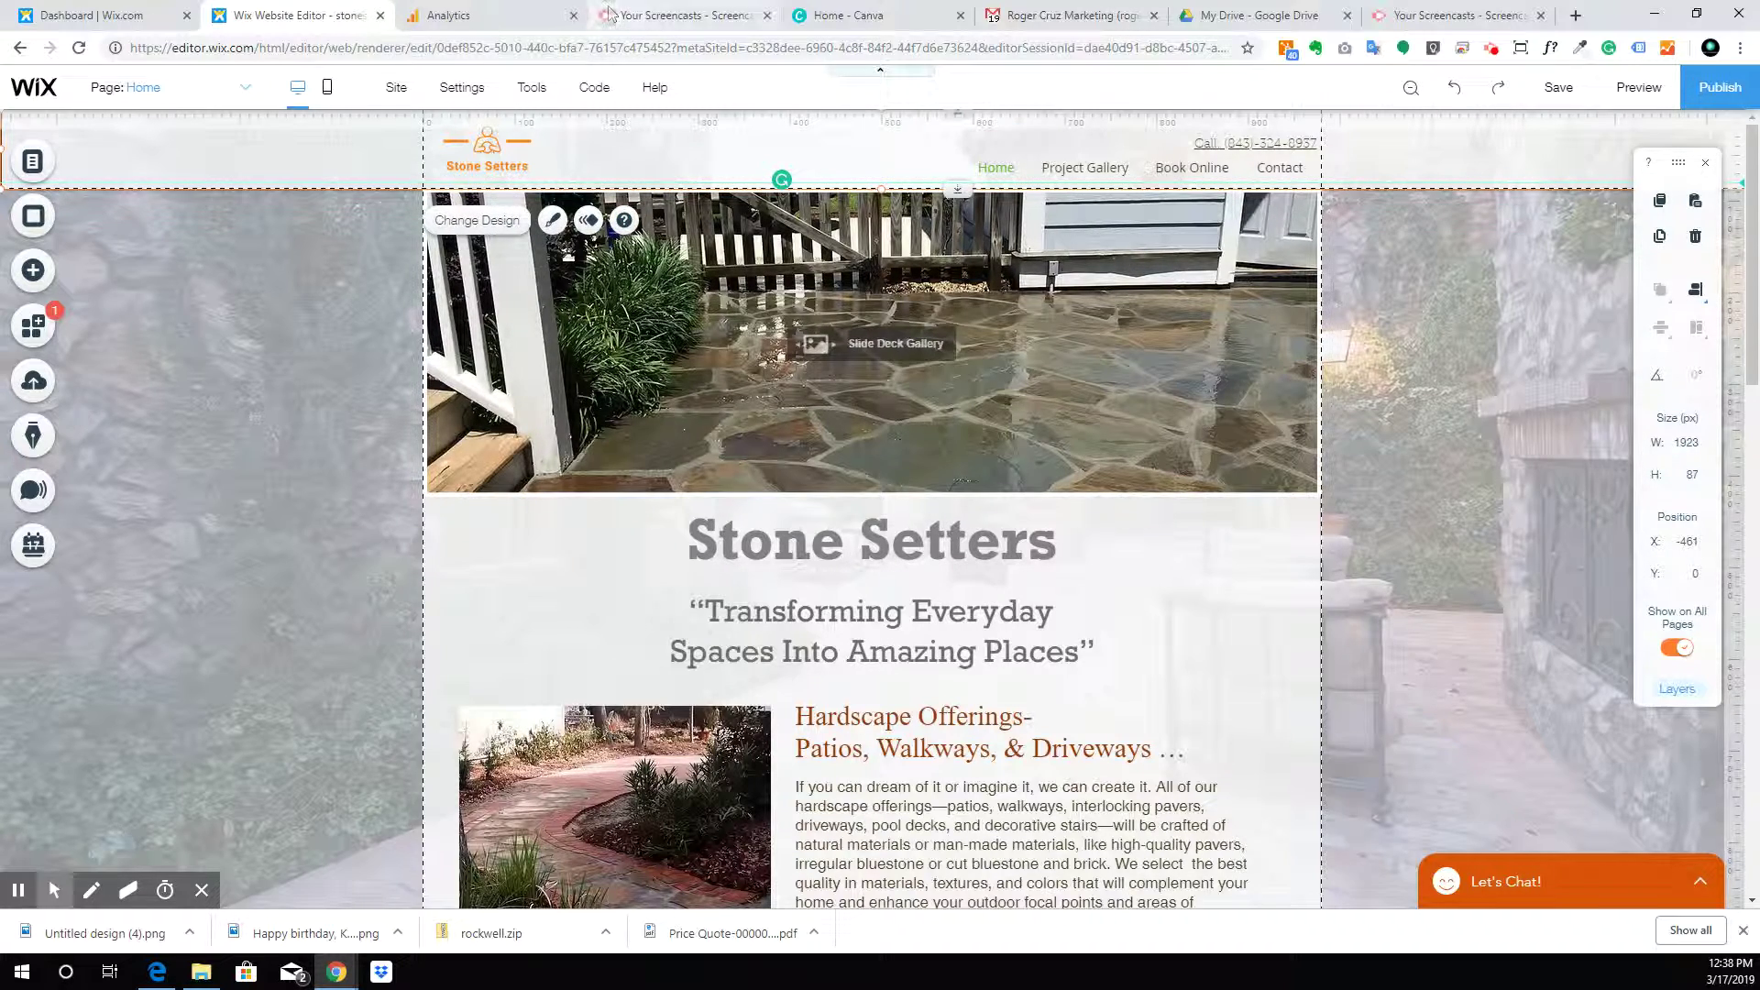
{"action": "left_click", "coordinate": [494, 149]}
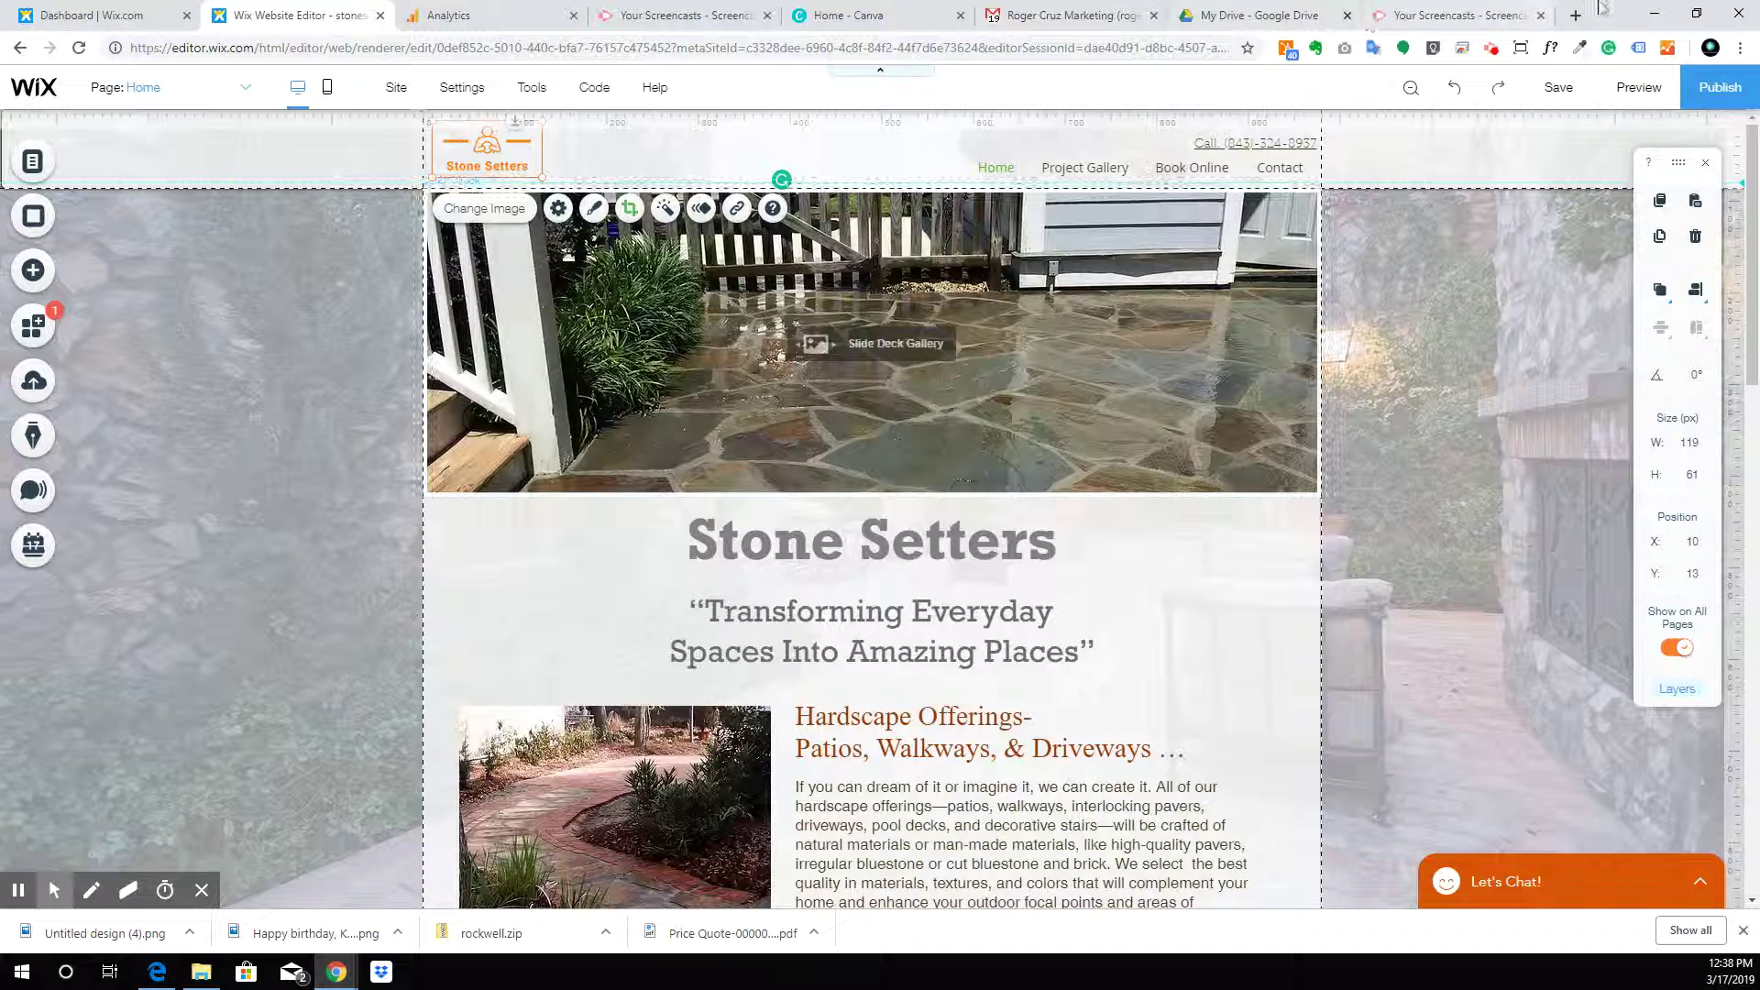
{"action": "left_click", "coordinate": [1574, 17]}
Load rogercruzmarketing.com to review its header, then close it and return to Wix Editor
{"action": "type", "text": "rogercruzmarketing.com"}
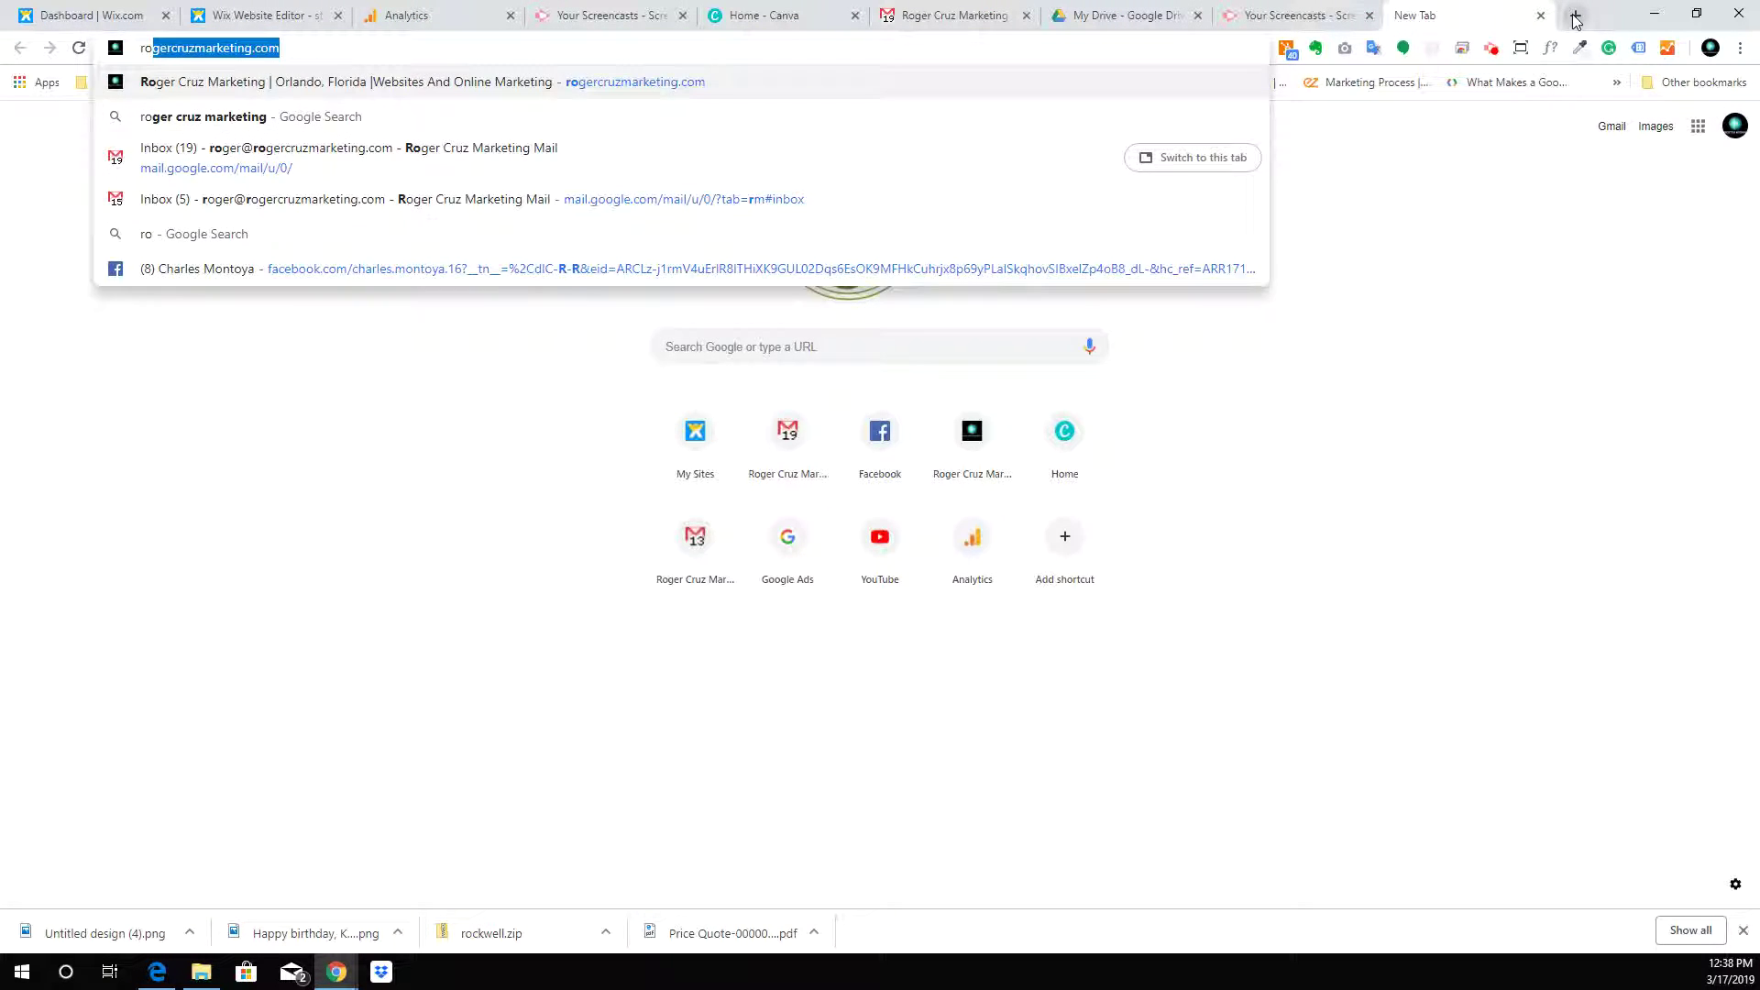
{"action": "key", "text": "Return"}
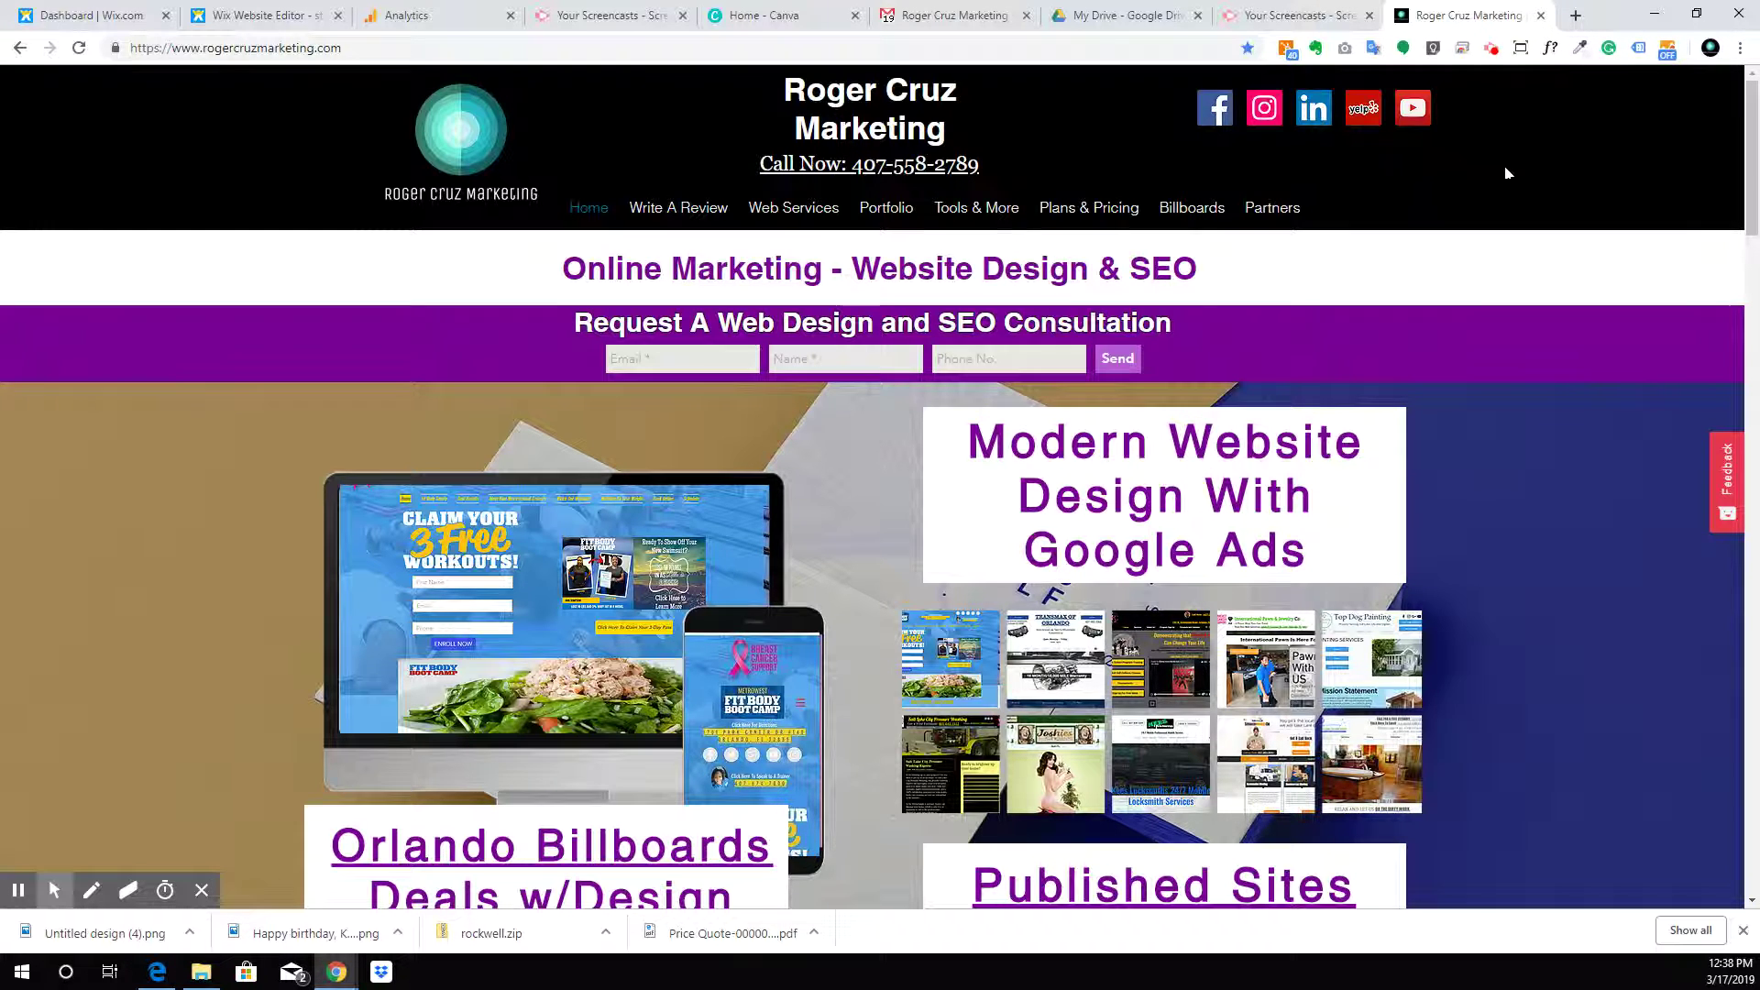
{"action": "left_click", "coordinate": [1540, 16]}
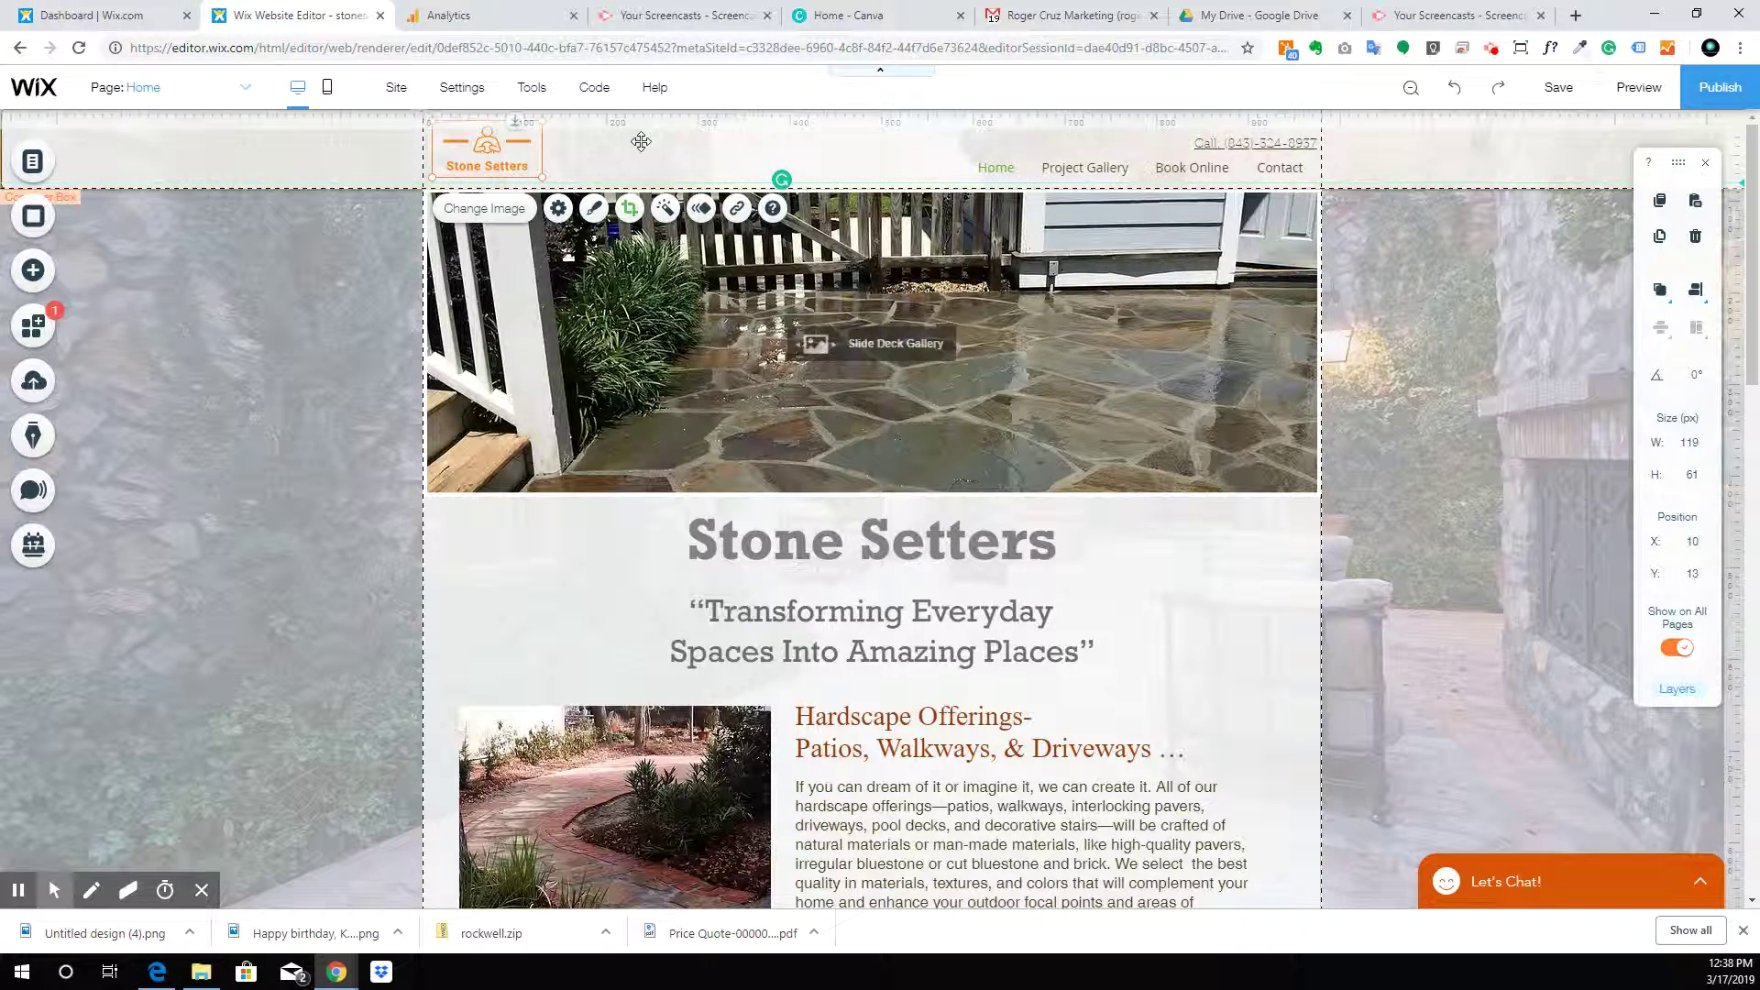
Enlarge the Stone Setters logo in the header
{"action": "left_click", "coordinate": [401, 136]}
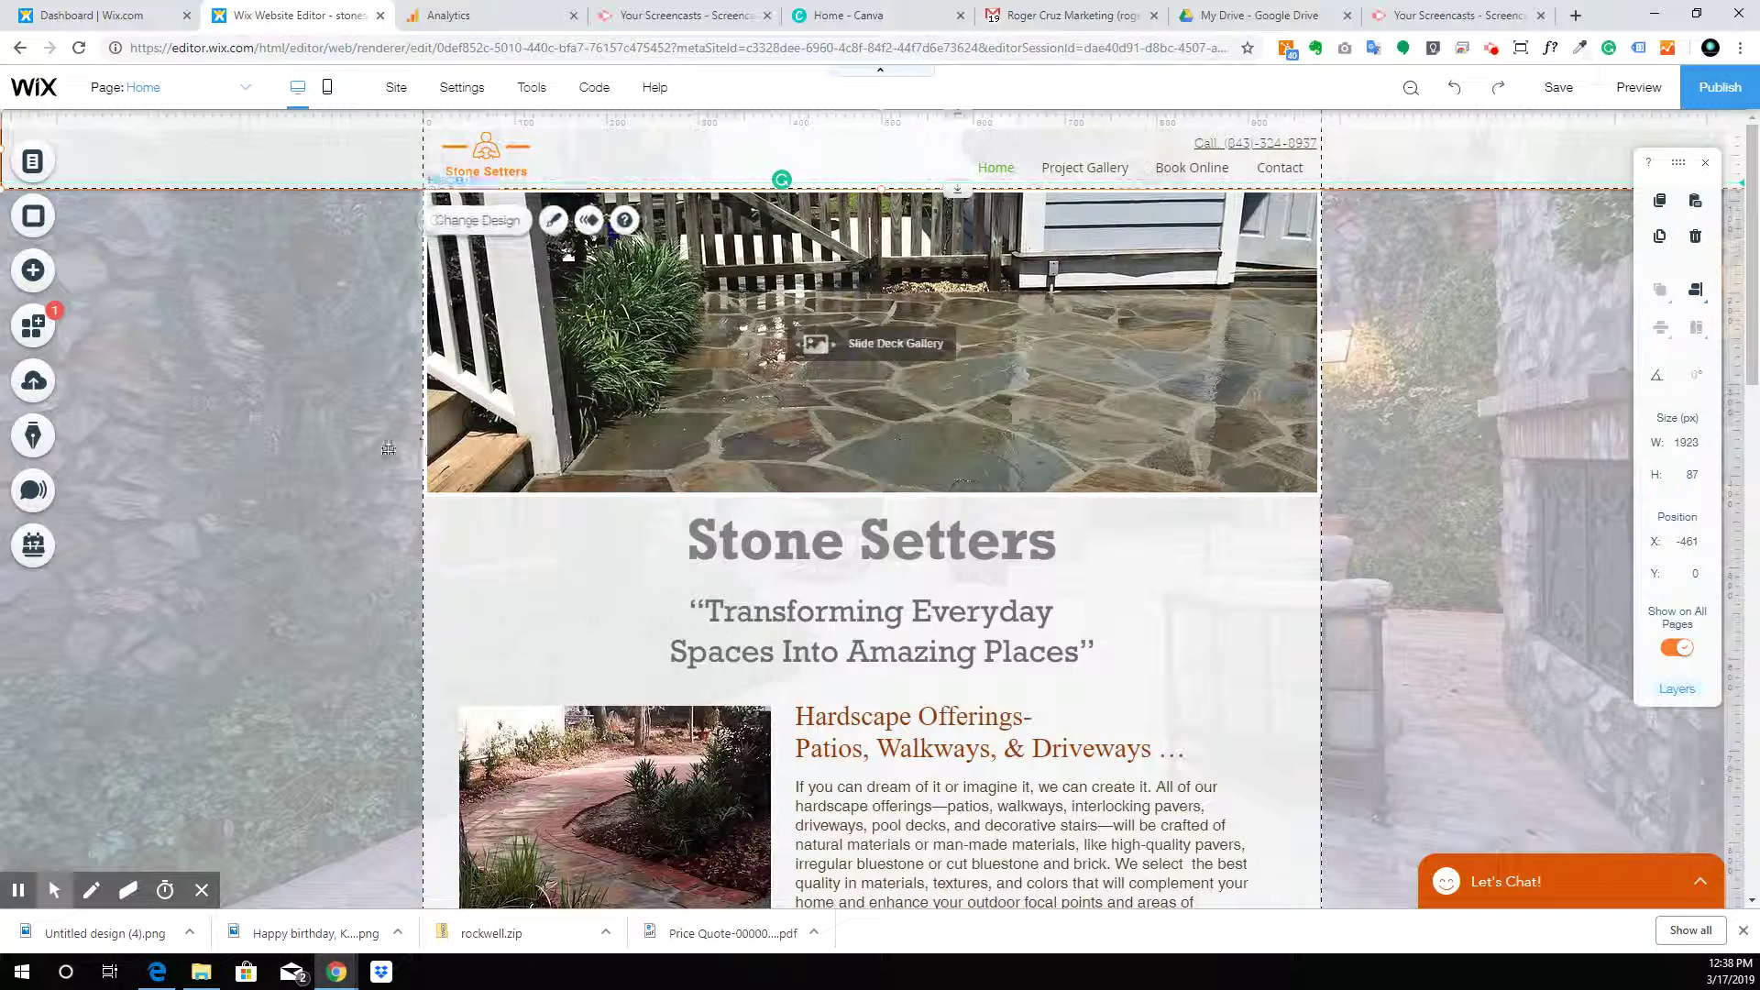
{"action": "left_click", "coordinate": [320, 392]}
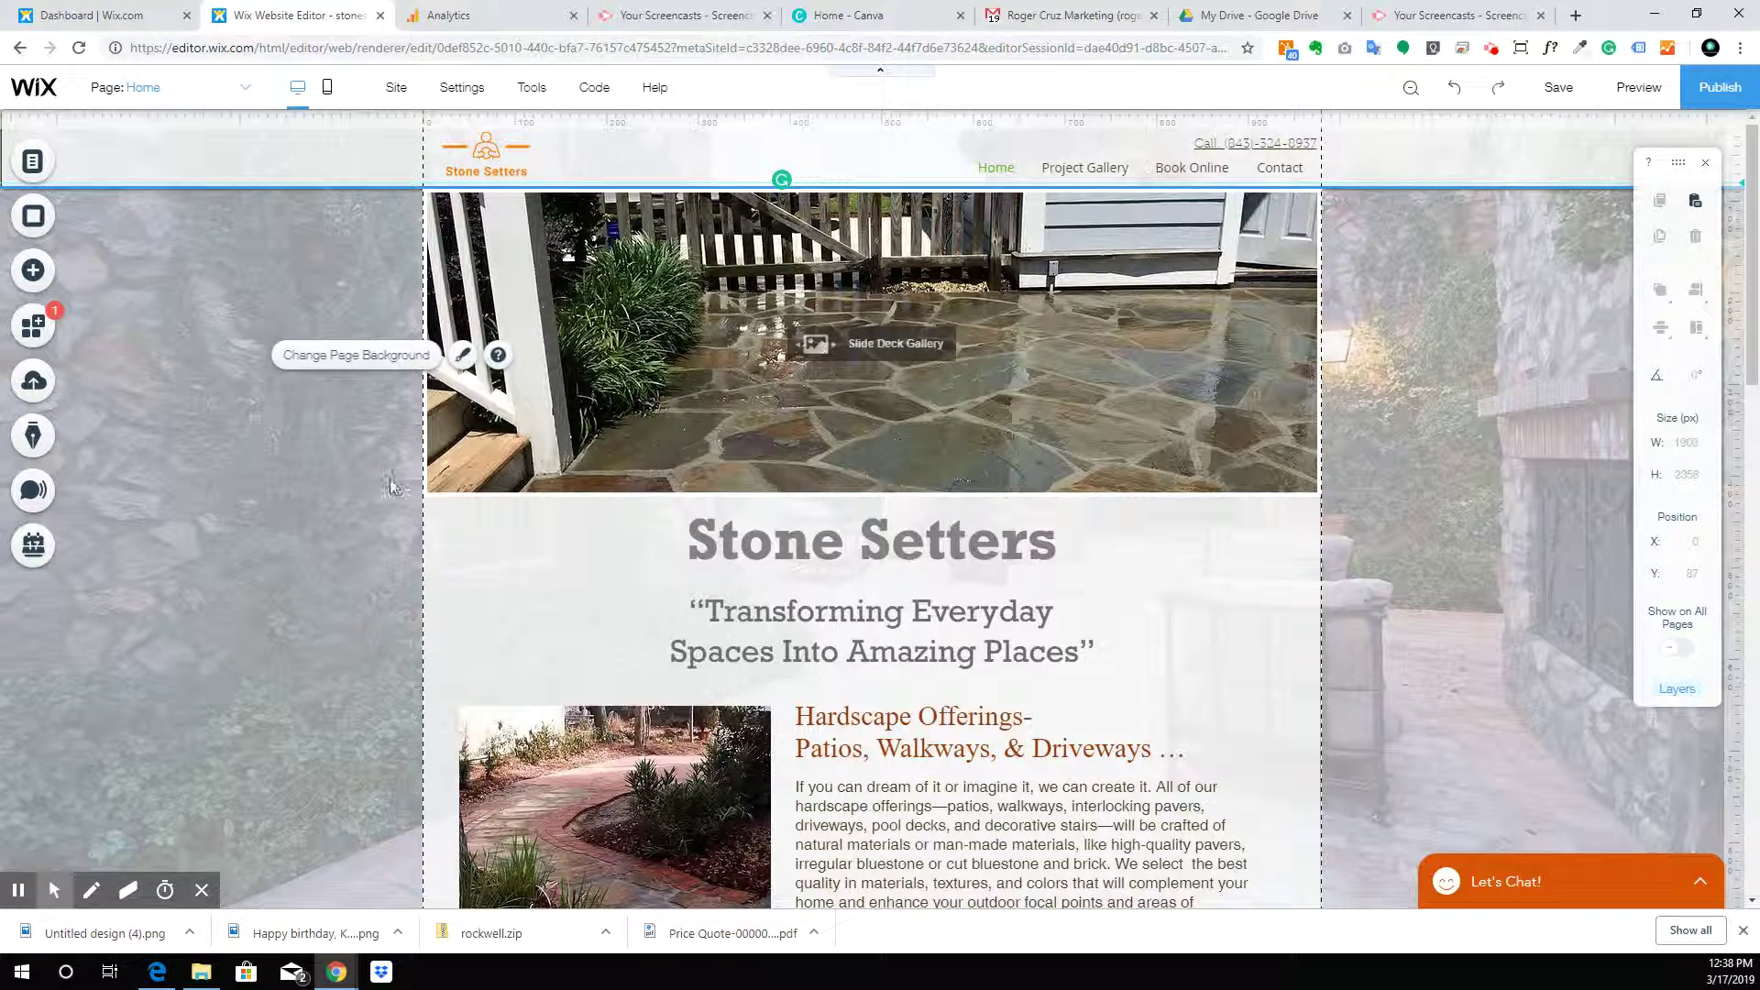
{"action": "left_click", "coordinate": [511, 154]}
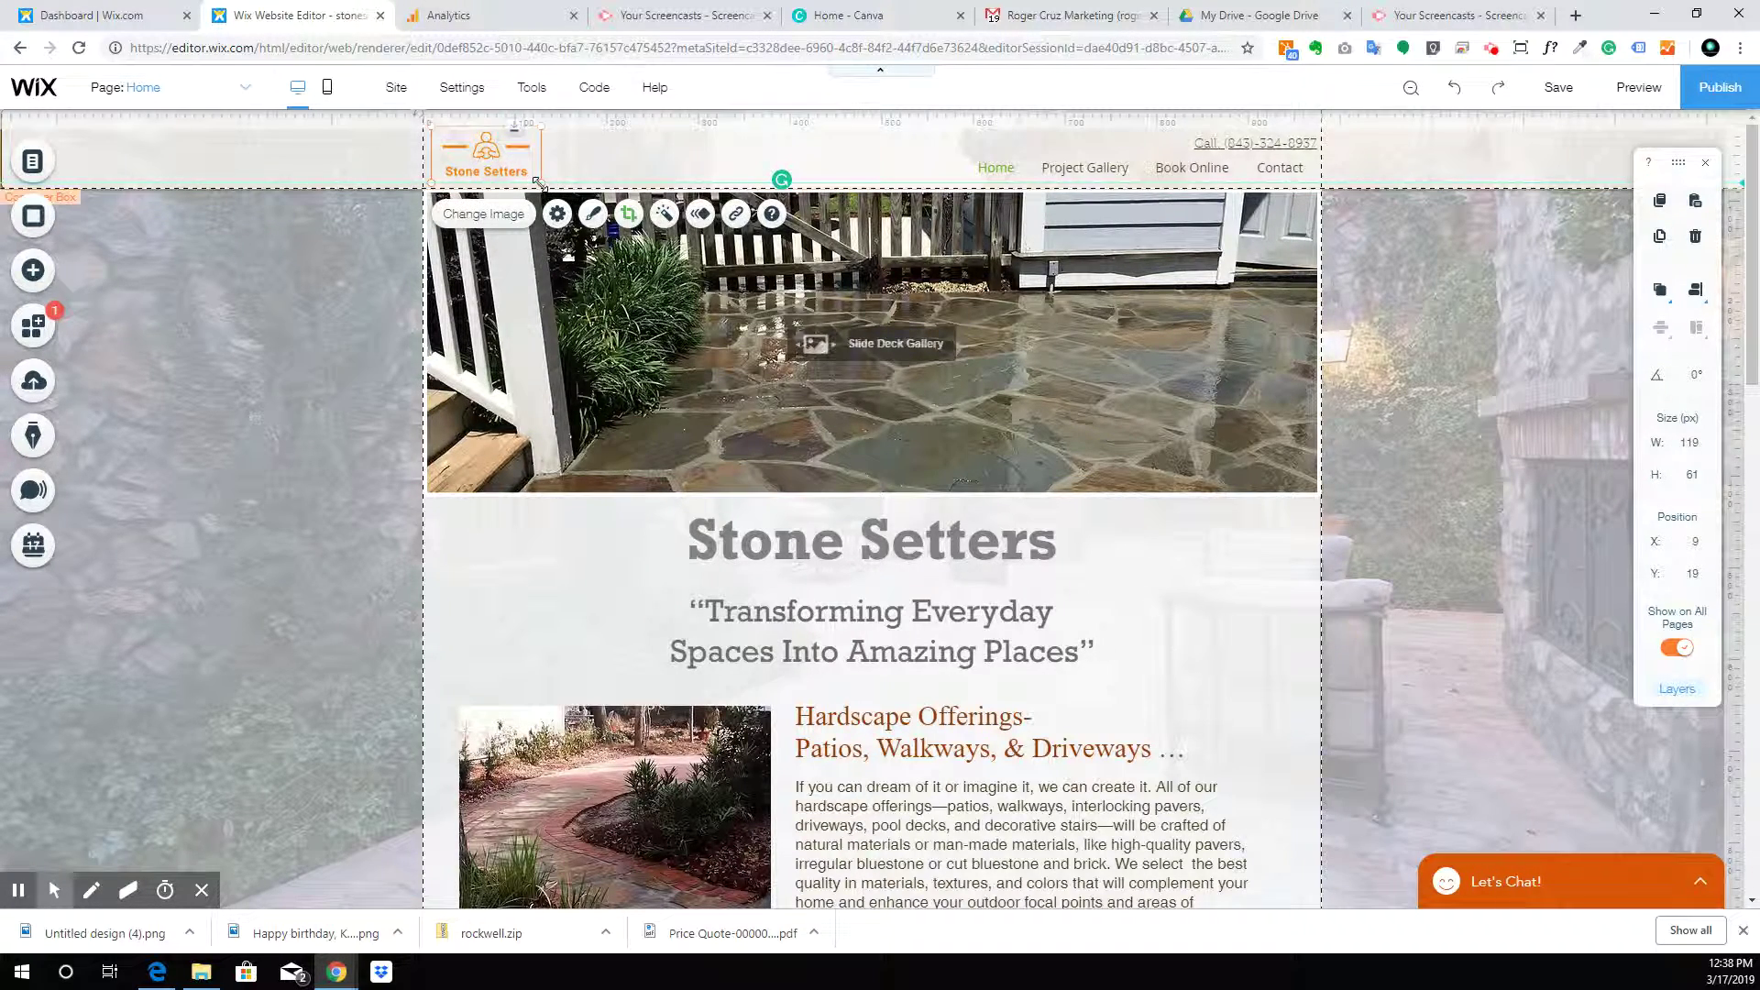
{"action": "left_click_drag", "start_coordinate": [591, 189], "coordinate": [624, 201]}
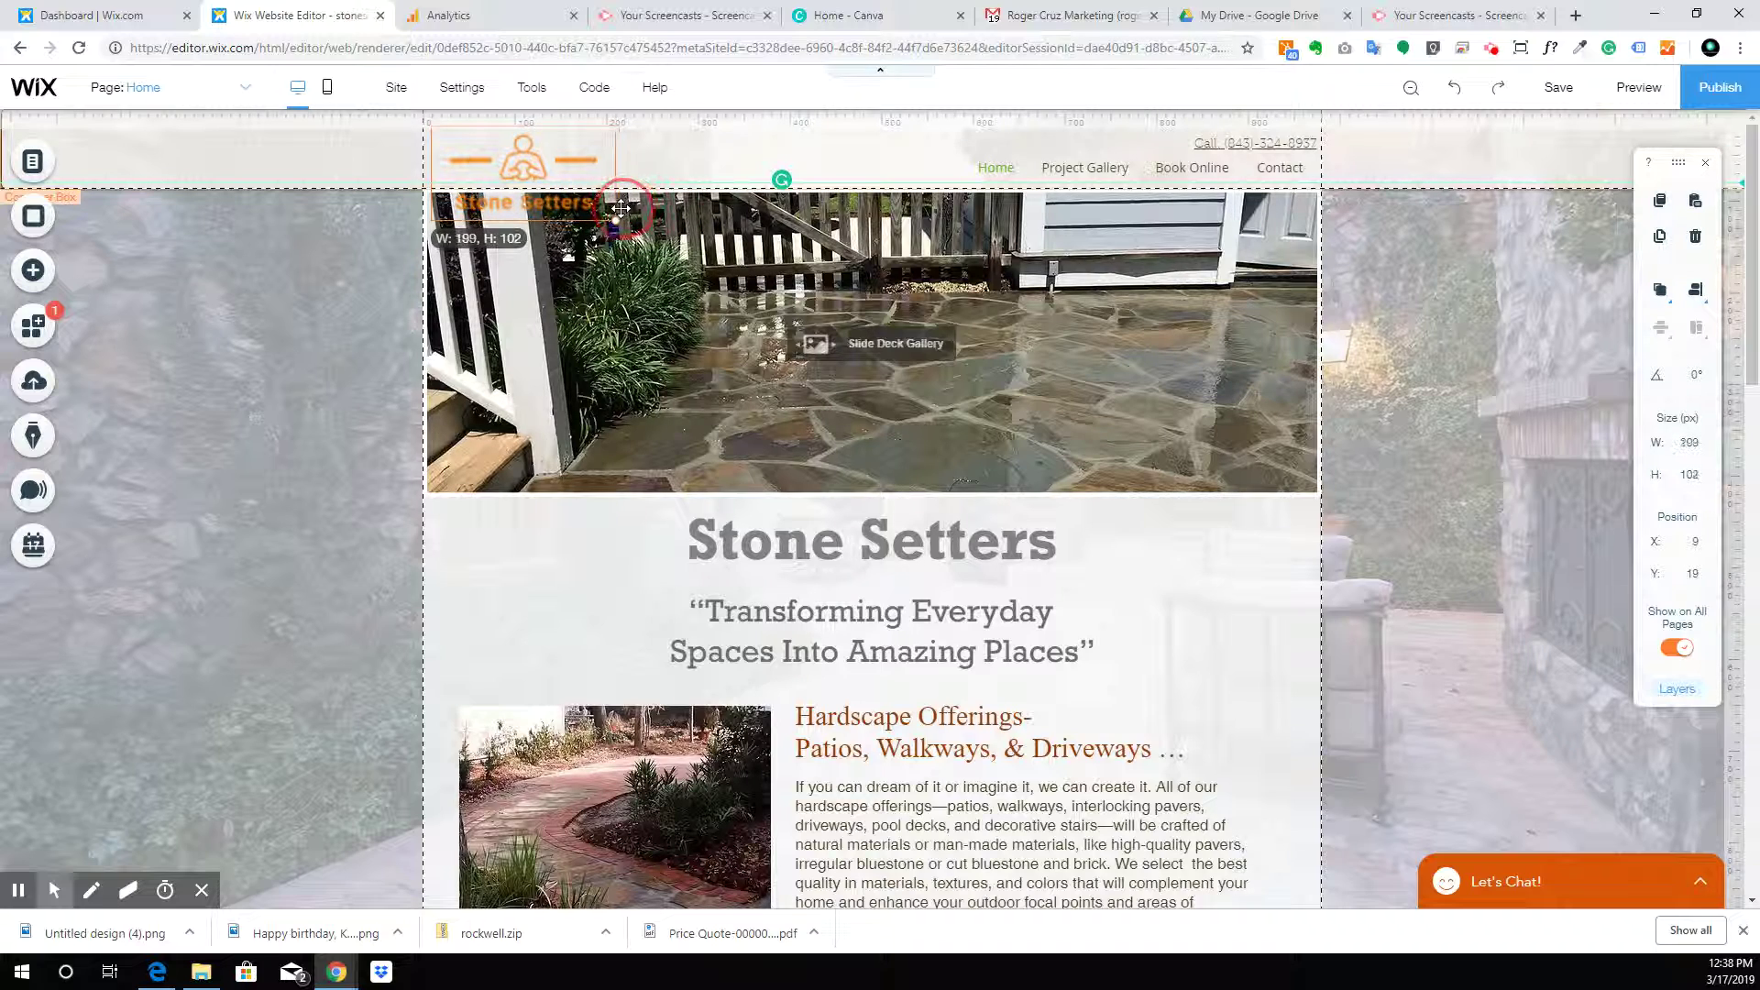
{"action": "left_click_drag", "start_coordinate": [596, 210], "coordinate": [596, 210]}
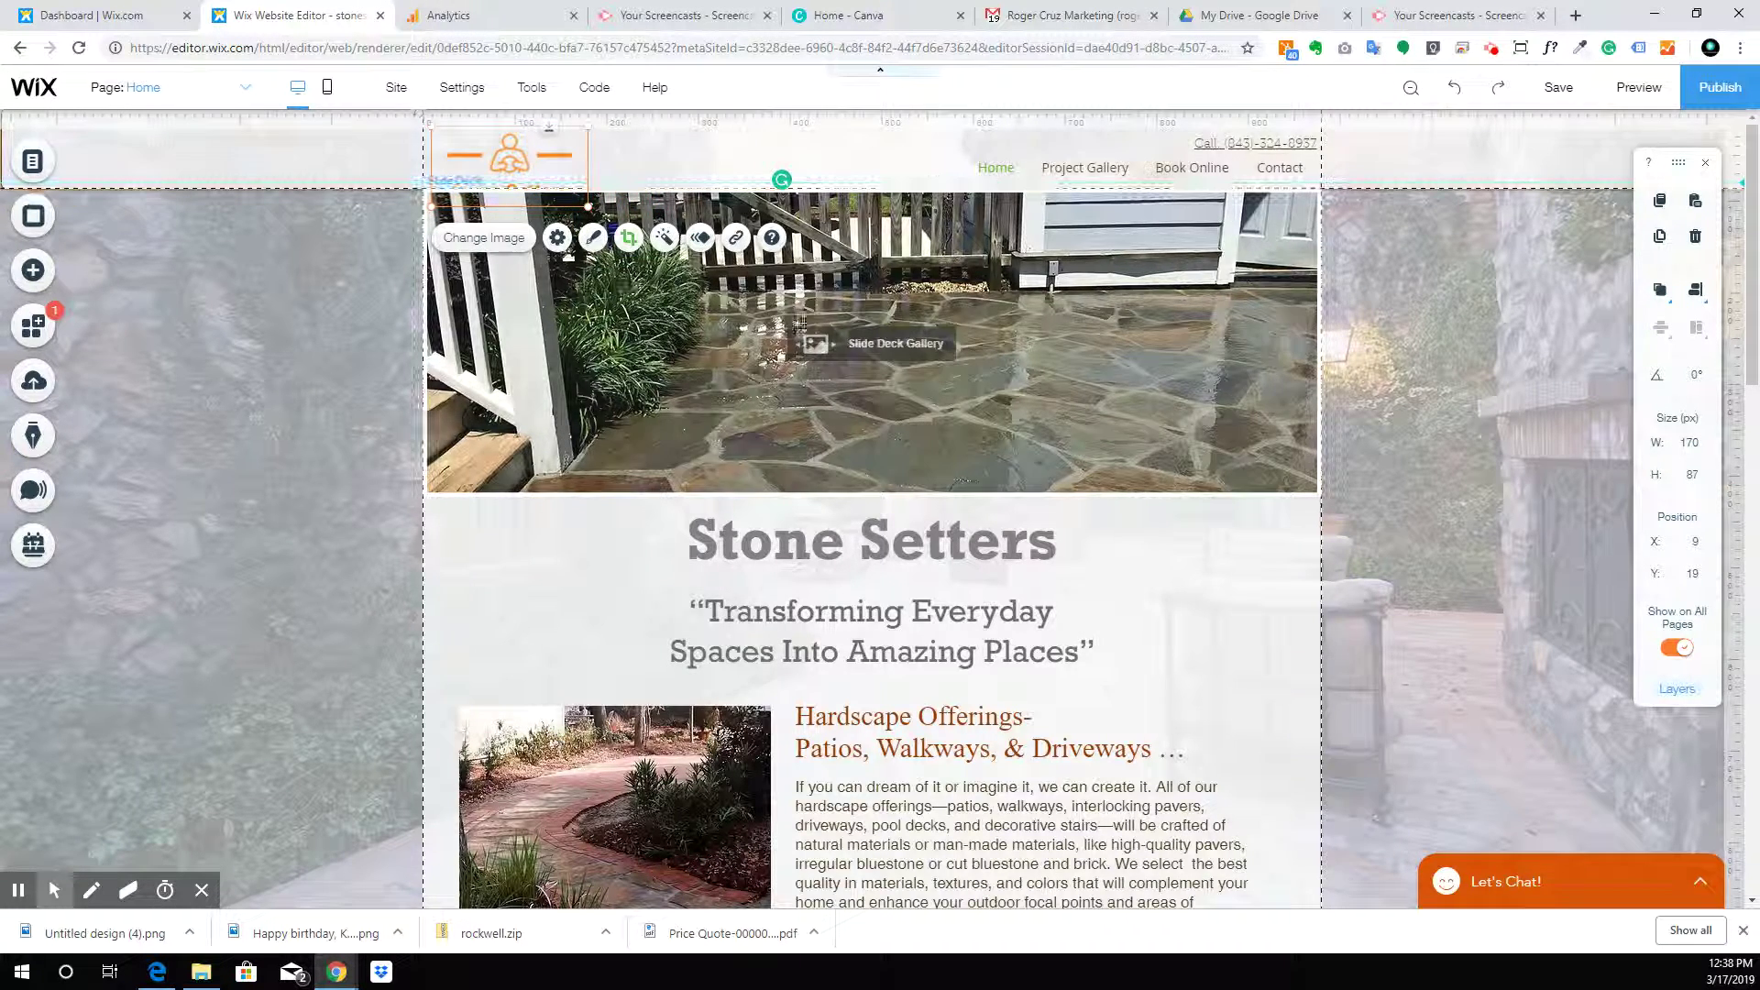
Make the header taller, lower the guide line, and move the logo down to x 7, y 29
{"action": "left_click", "coordinate": [925, 161]}
{"action": "left_click_drag", "start_coordinate": [962, 188], "coordinate": [962, 217]}
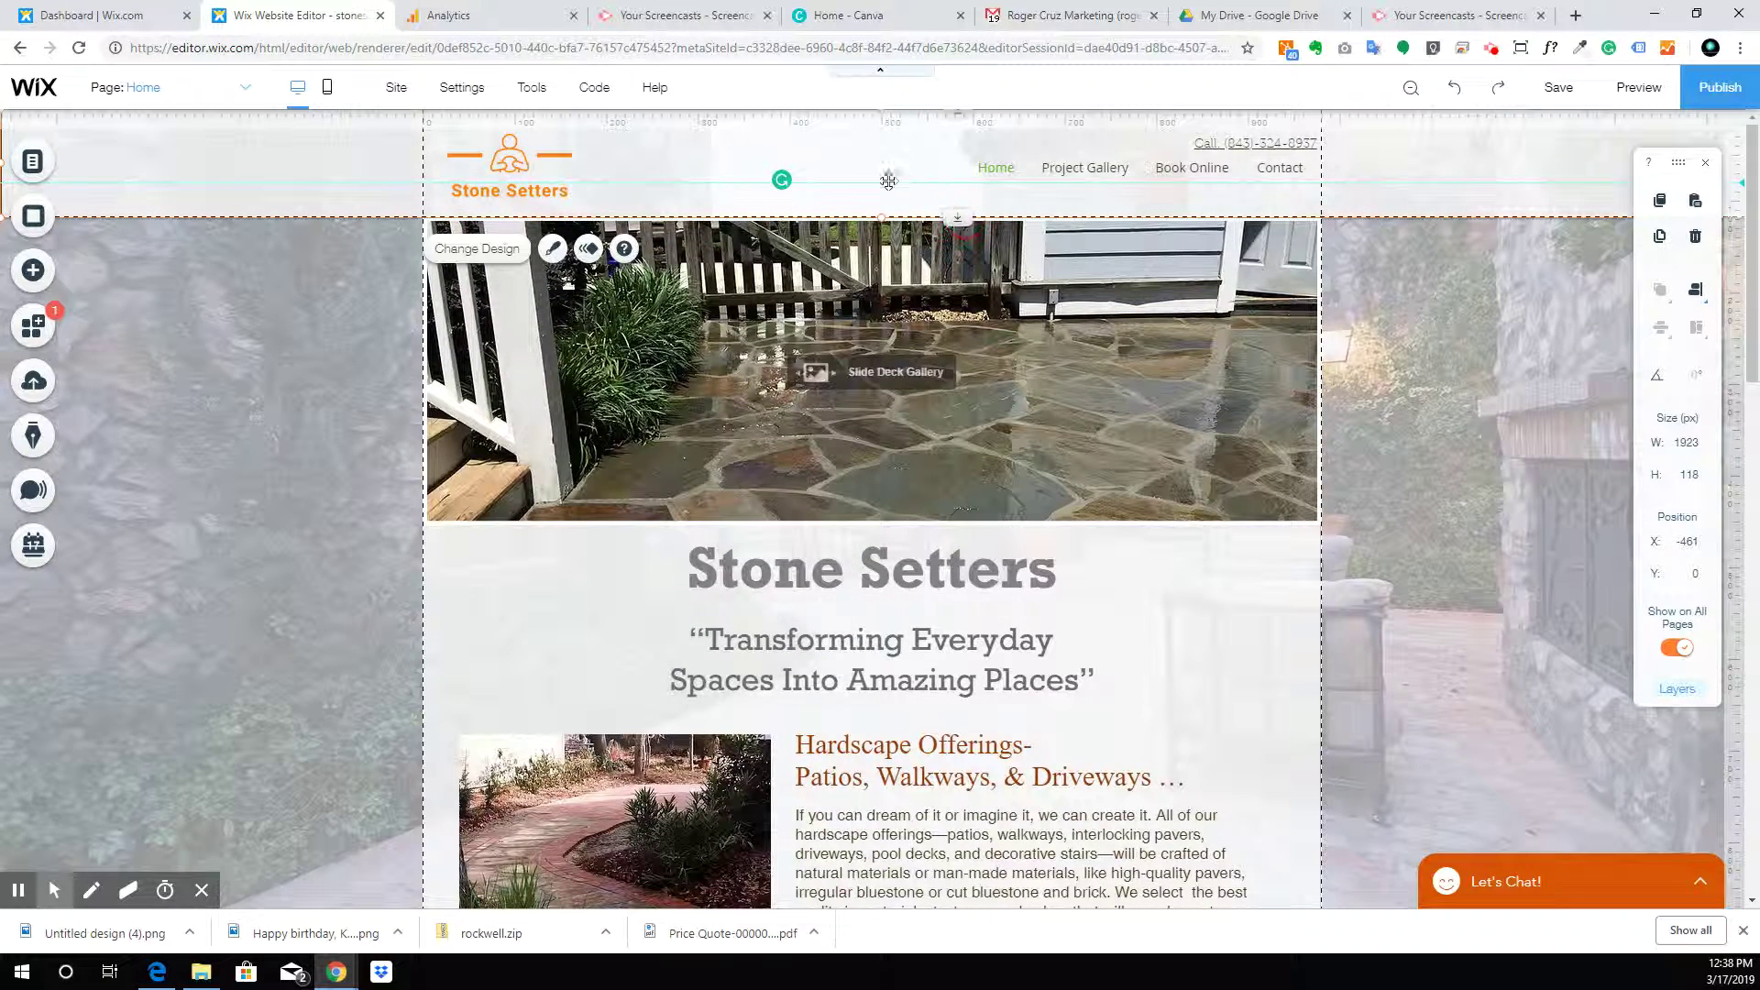
{"action": "left_click_drag", "start_coordinate": [1740, 183], "coordinate": [1741, 222]}
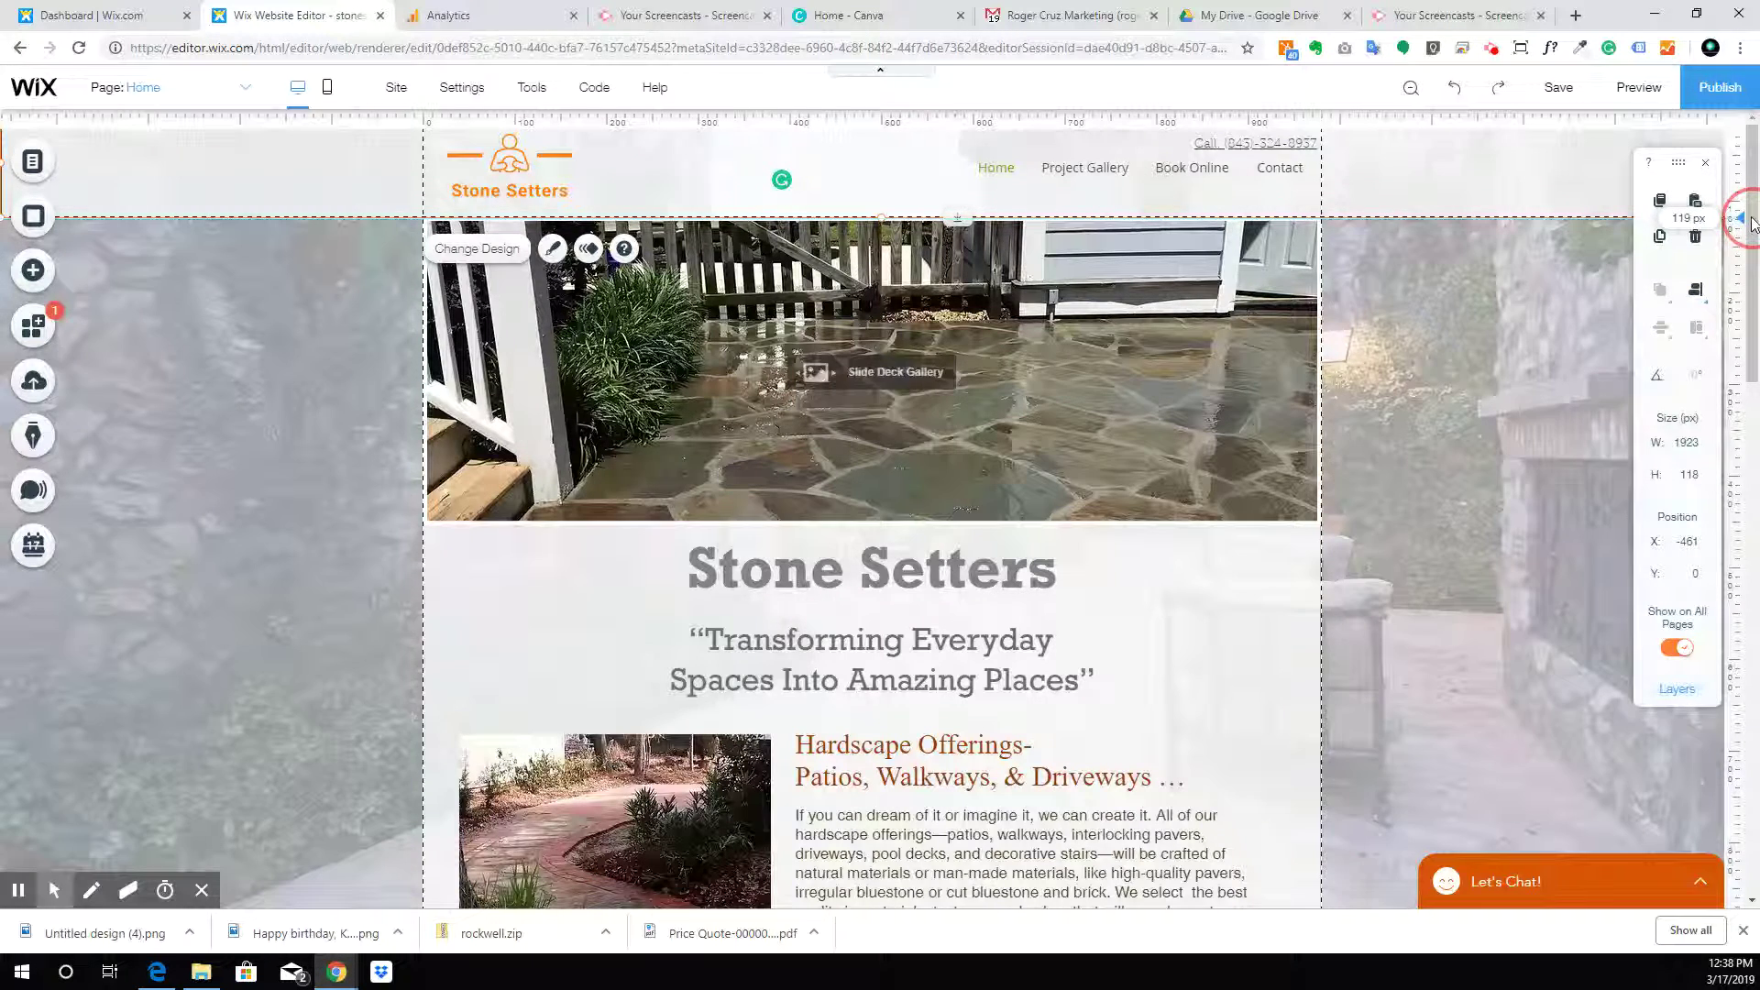
{"action": "left_click", "coordinate": [1558, 307]}
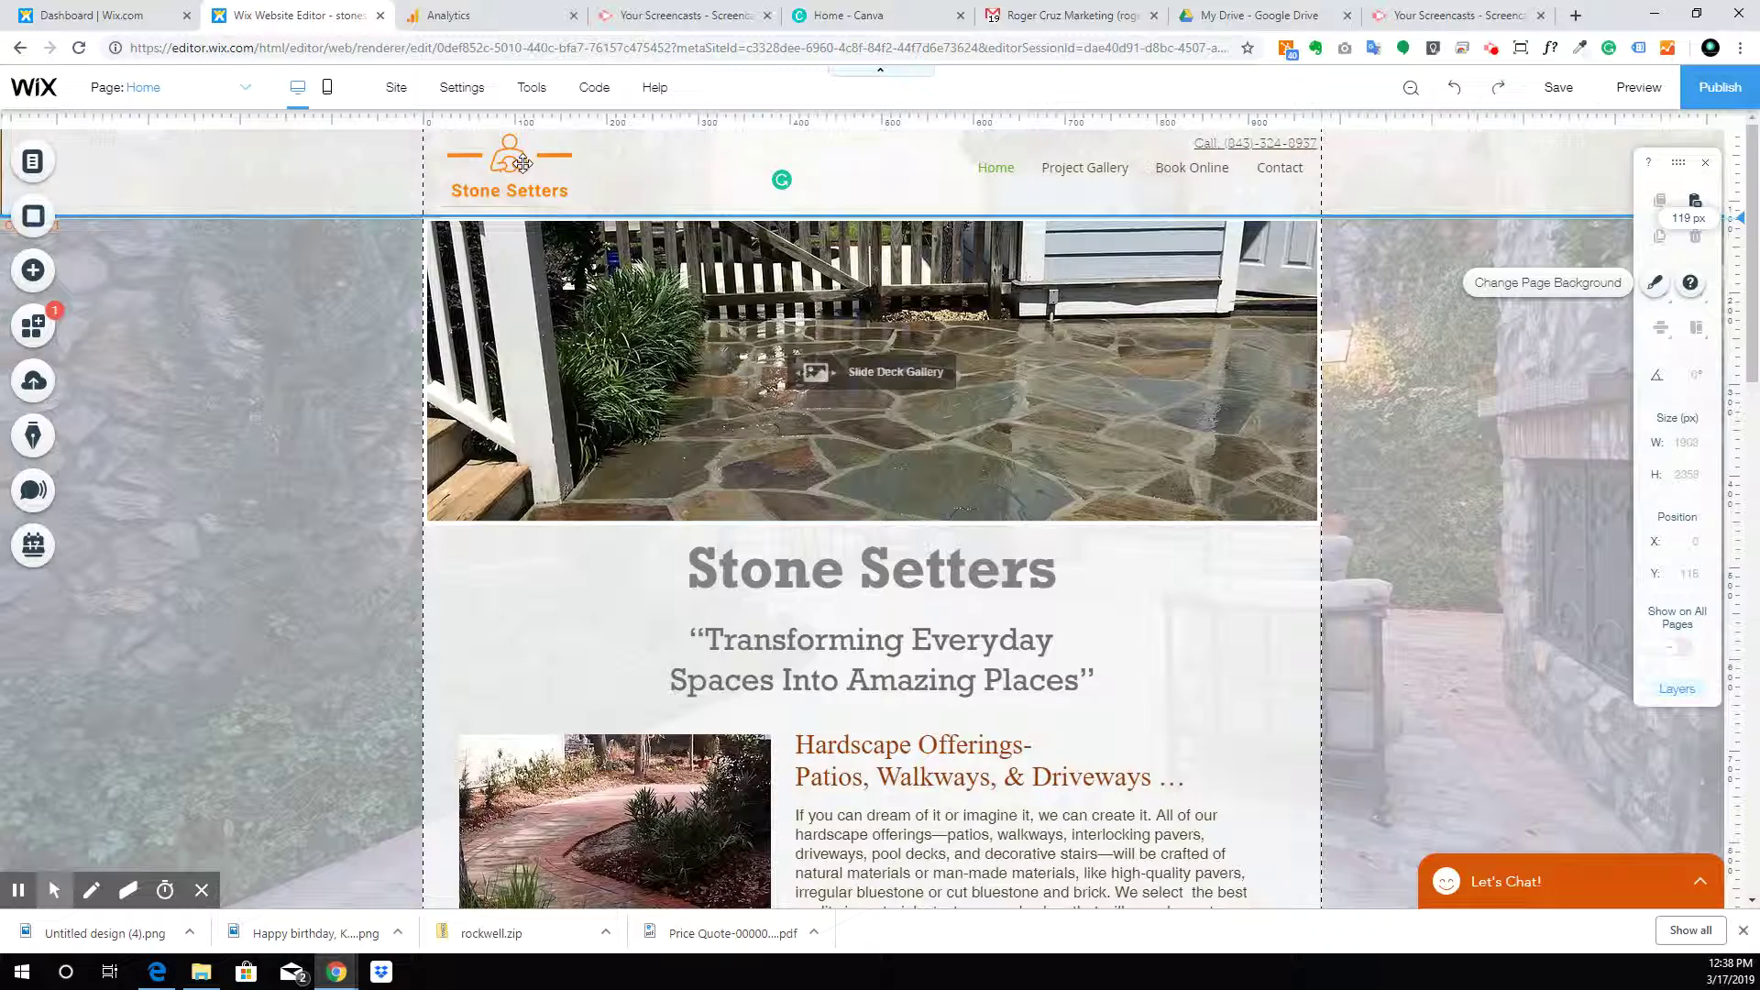
{"action": "left_click_drag", "start_coordinate": [523, 165], "coordinate": [592, 181]}
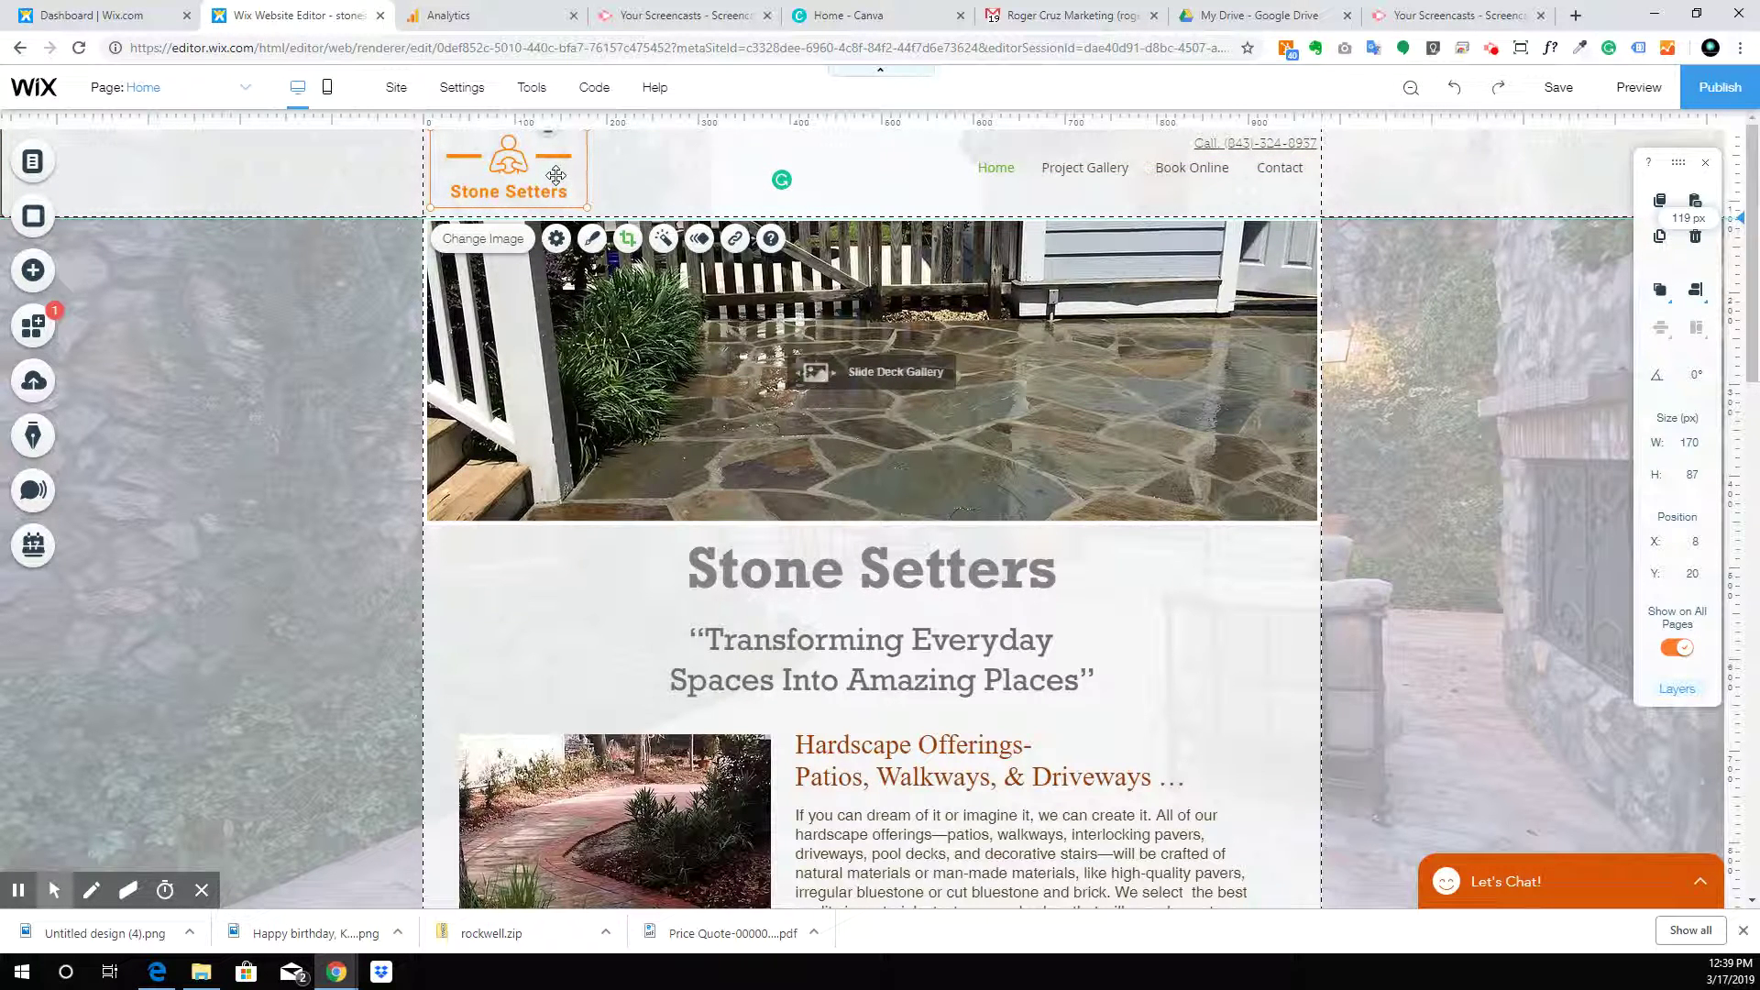
{"action": "left_click_drag", "start_coordinate": [545, 171], "coordinate": [545, 179]}
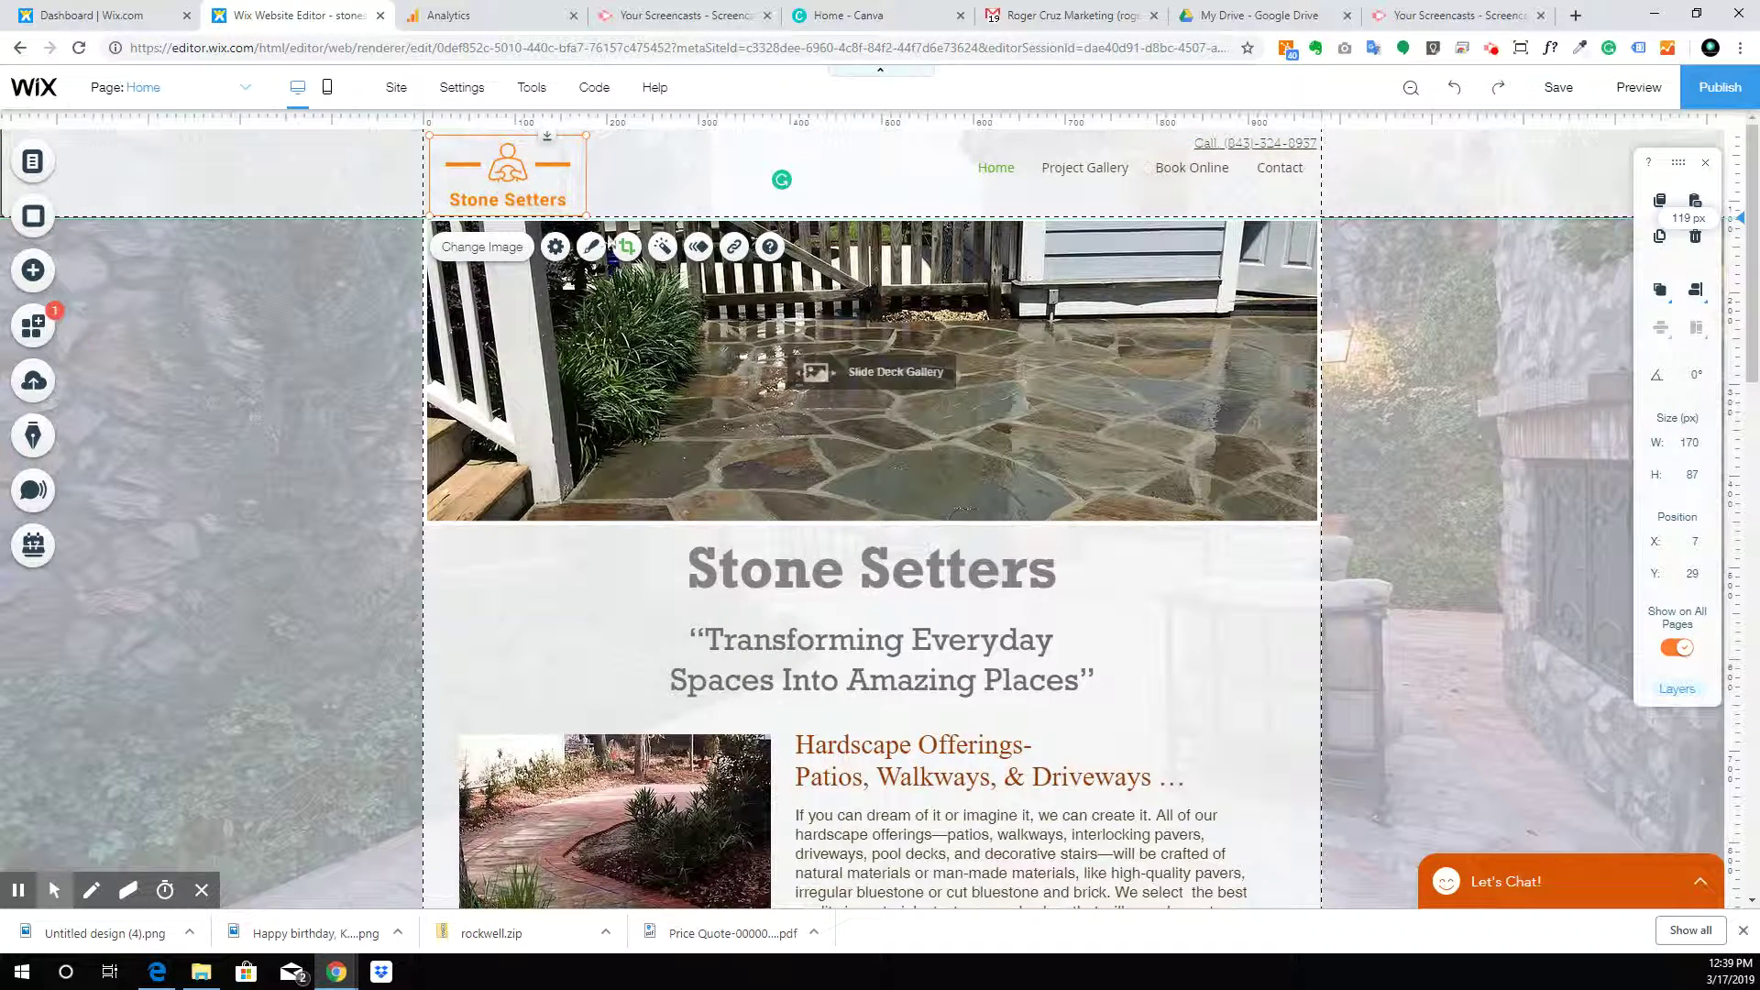
Link the logo to the Home page and lower the header menu to x 589, y 95
{"action": "left_click", "coordinate": [732, 249]}
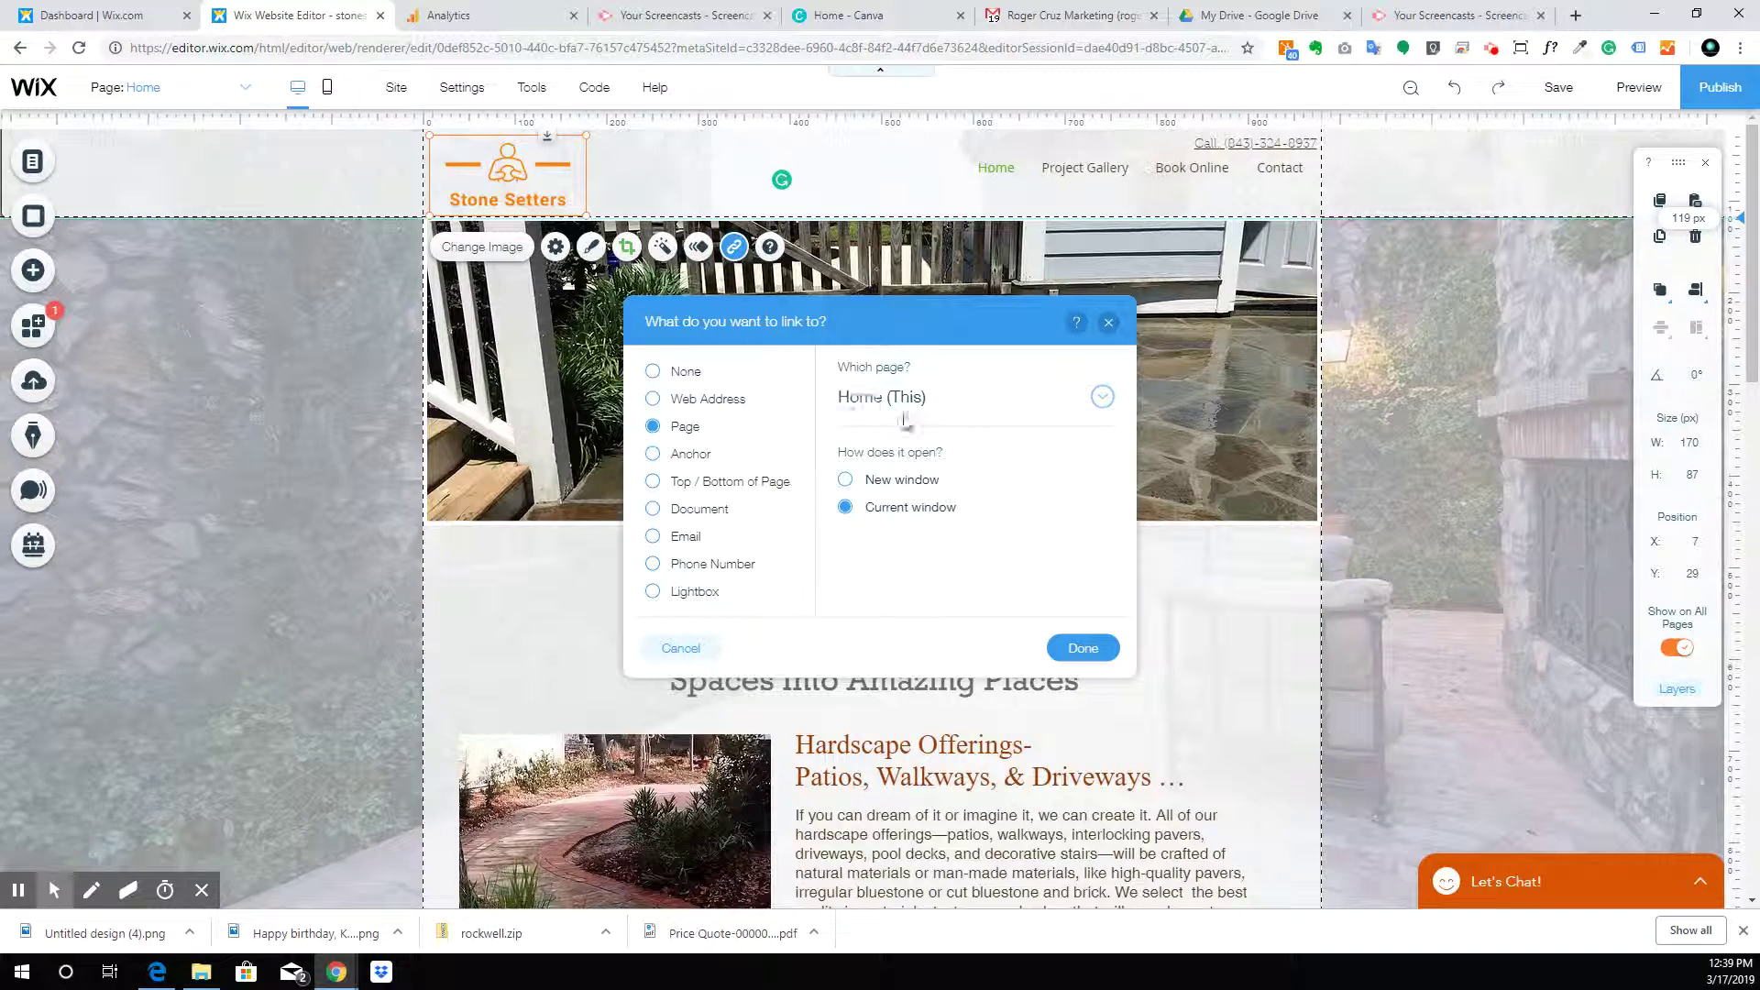
{"action": "left_click", "coordinate": [1089, 649]}
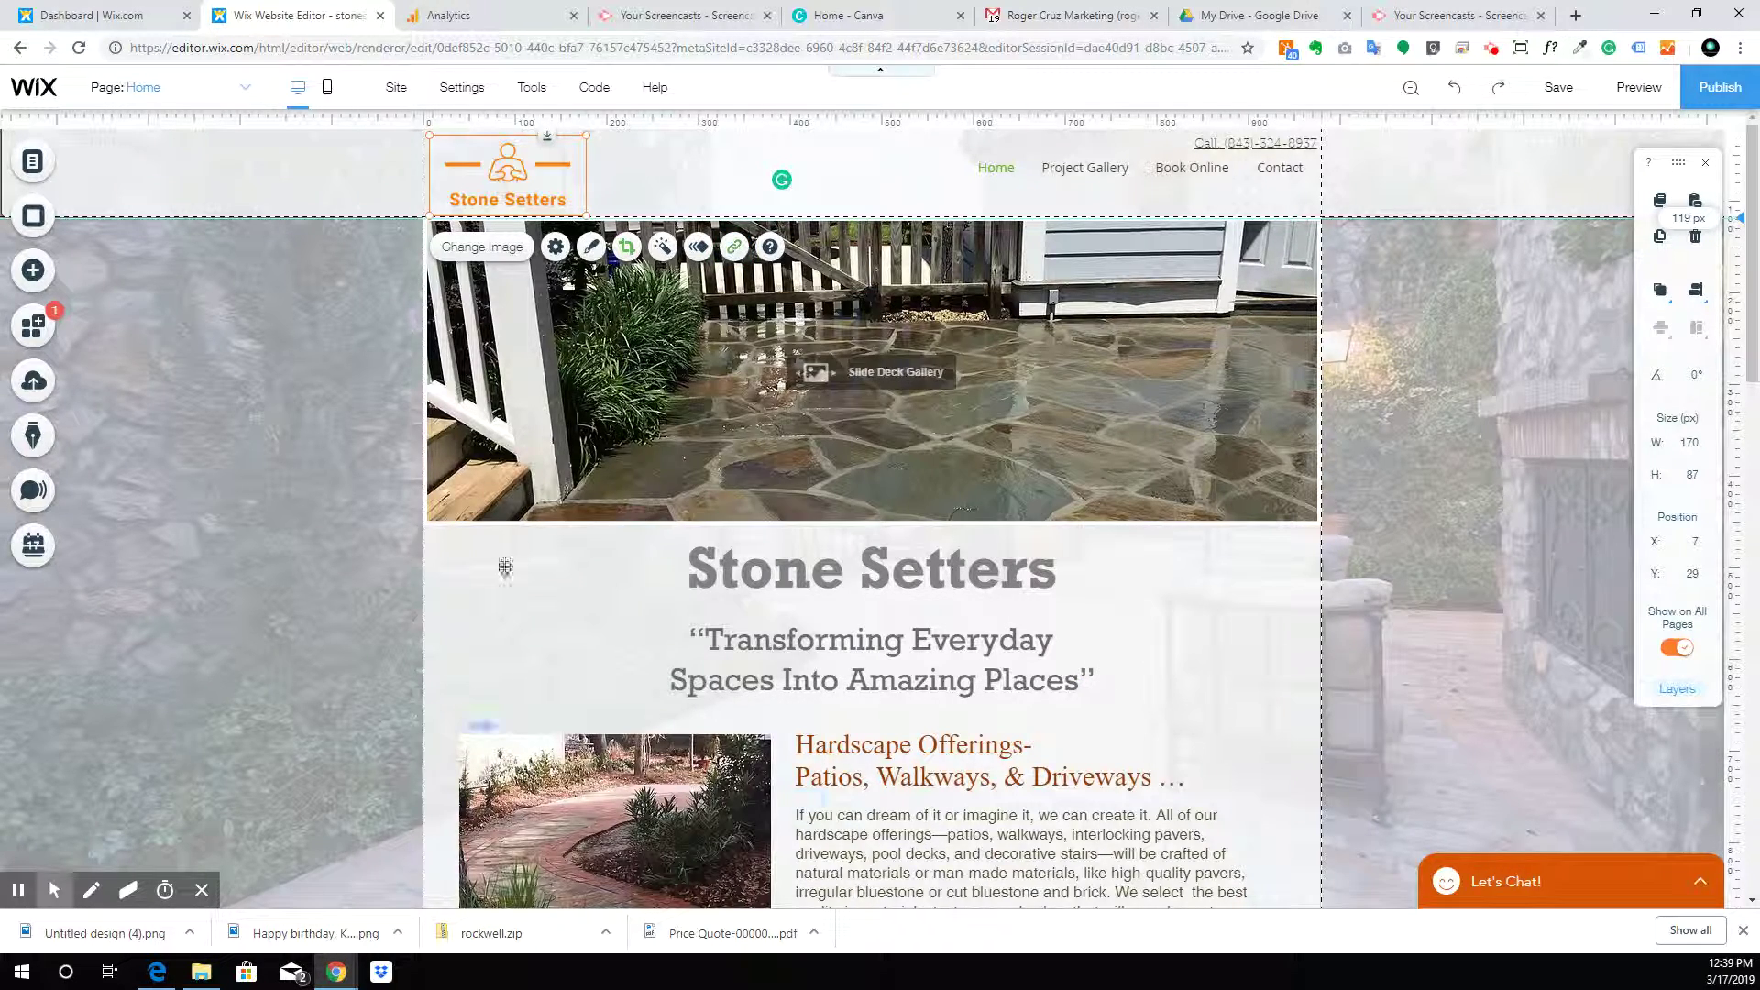
{"action": "left_click", "coordinate": [295, 333]}
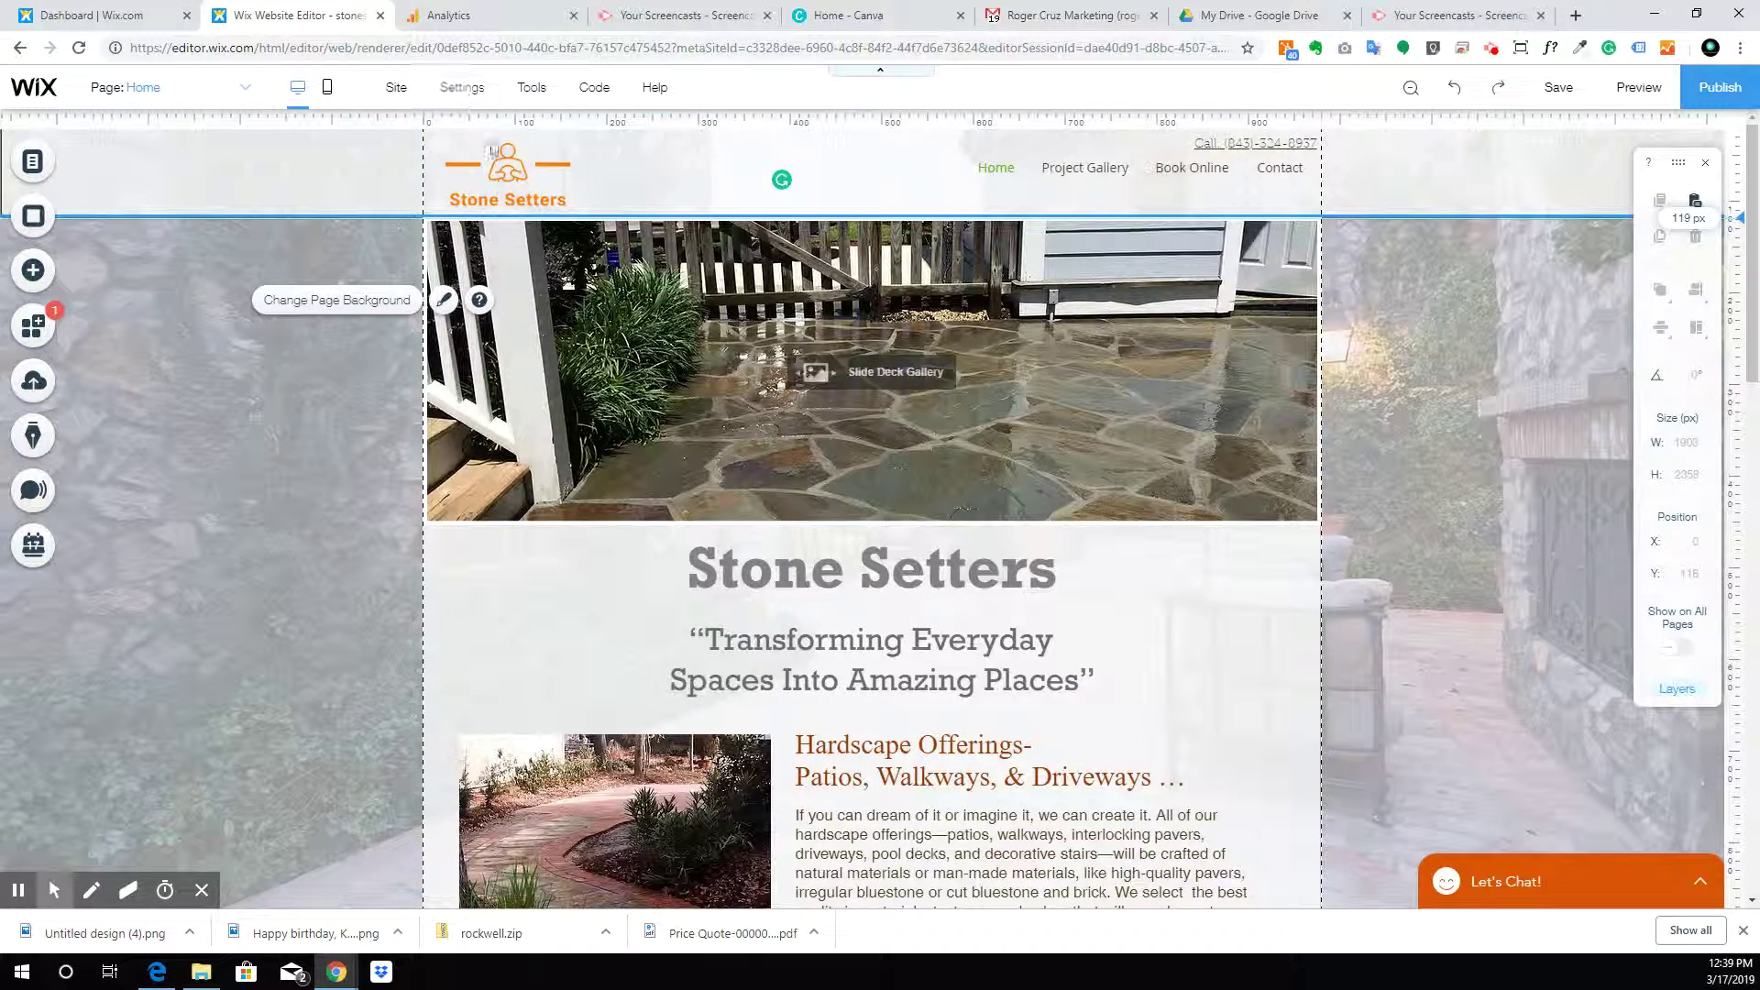
{"action": "left_click_drag", "start_coordinate": [1128, 173], "coordinate": [1166, 184]}
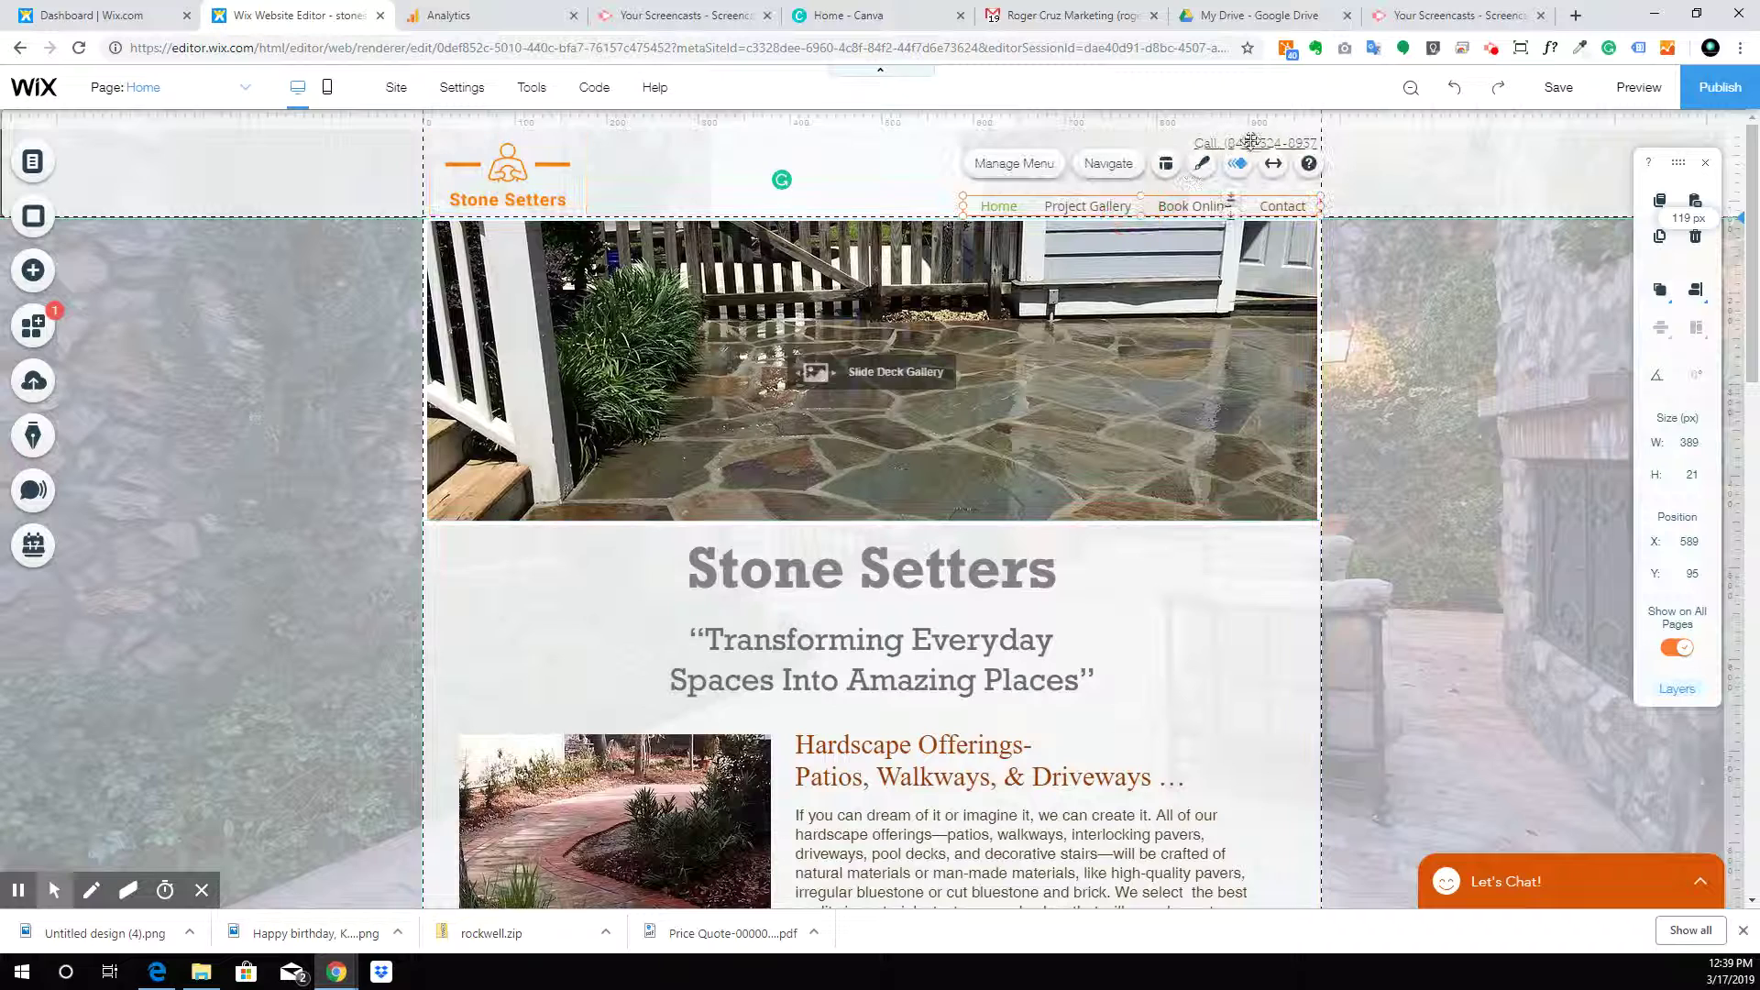
Set the call phone number to font size 24 and widen it onto one line
{"action": "left_click", "coordinate": [1251, 140]}
{"action": "left_click", "coordinate": [1191, 182]}
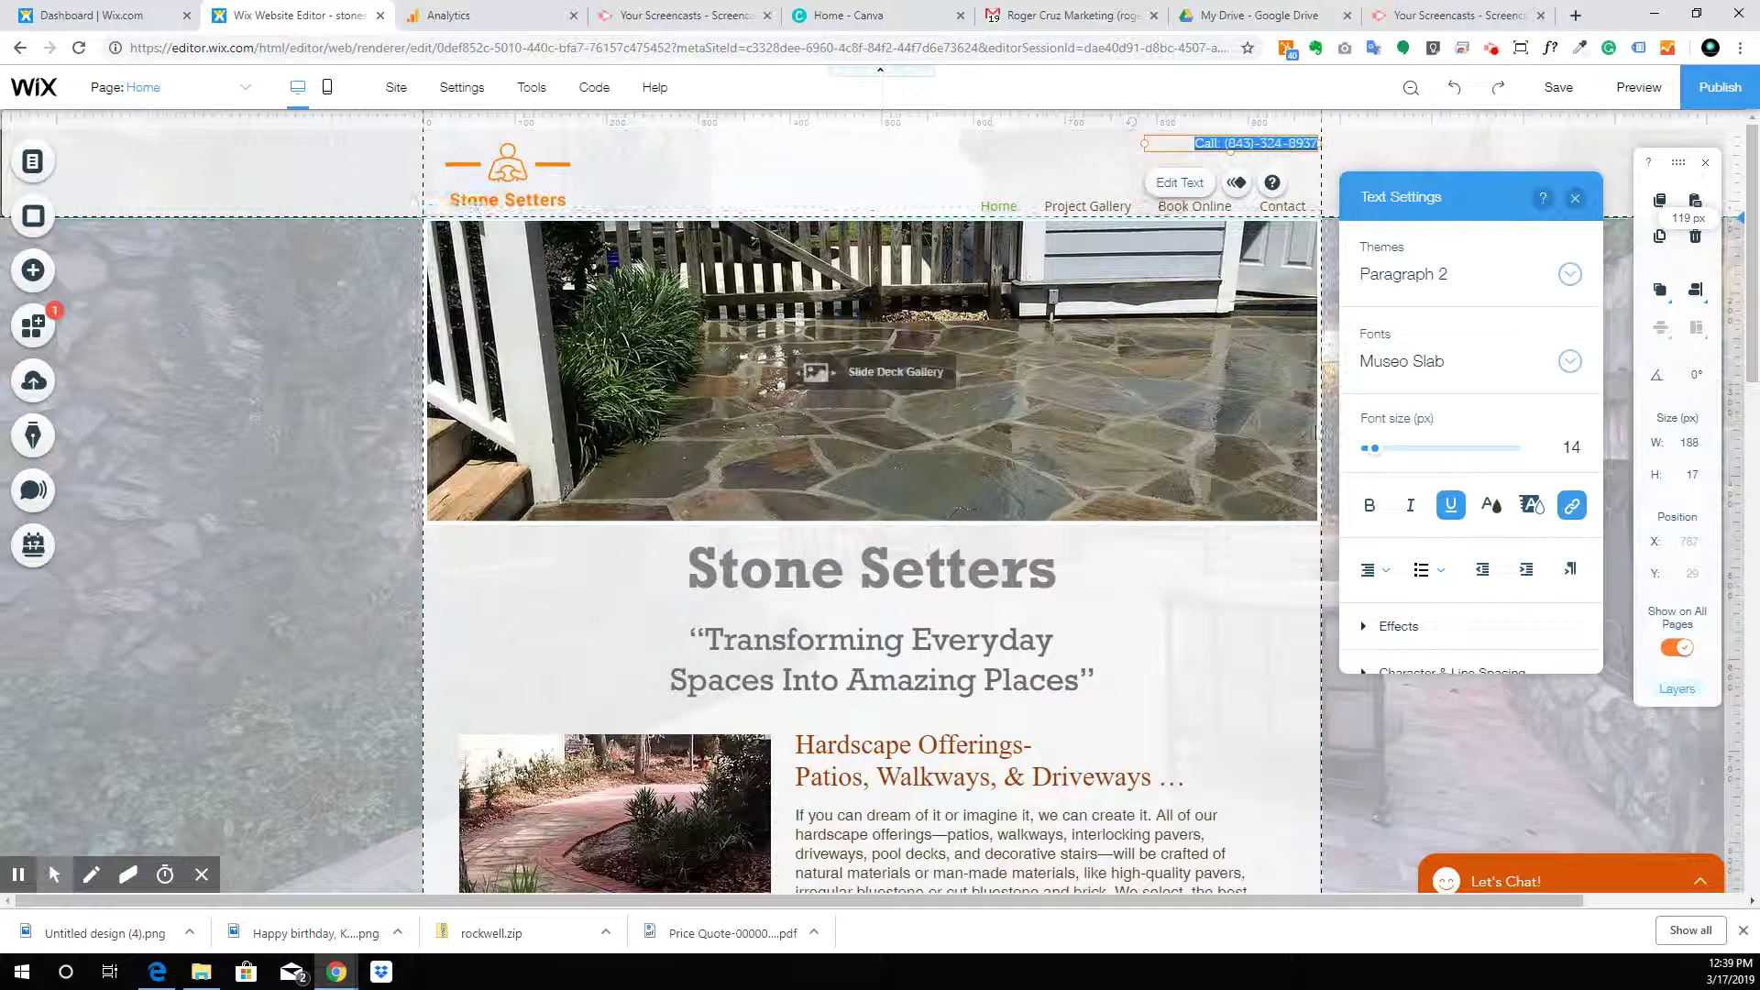
{"action": "left_click", "coordinate": [1569, 446]}
{"action": "type", "text": "24"}
{"action": "key", "text": "Return"}
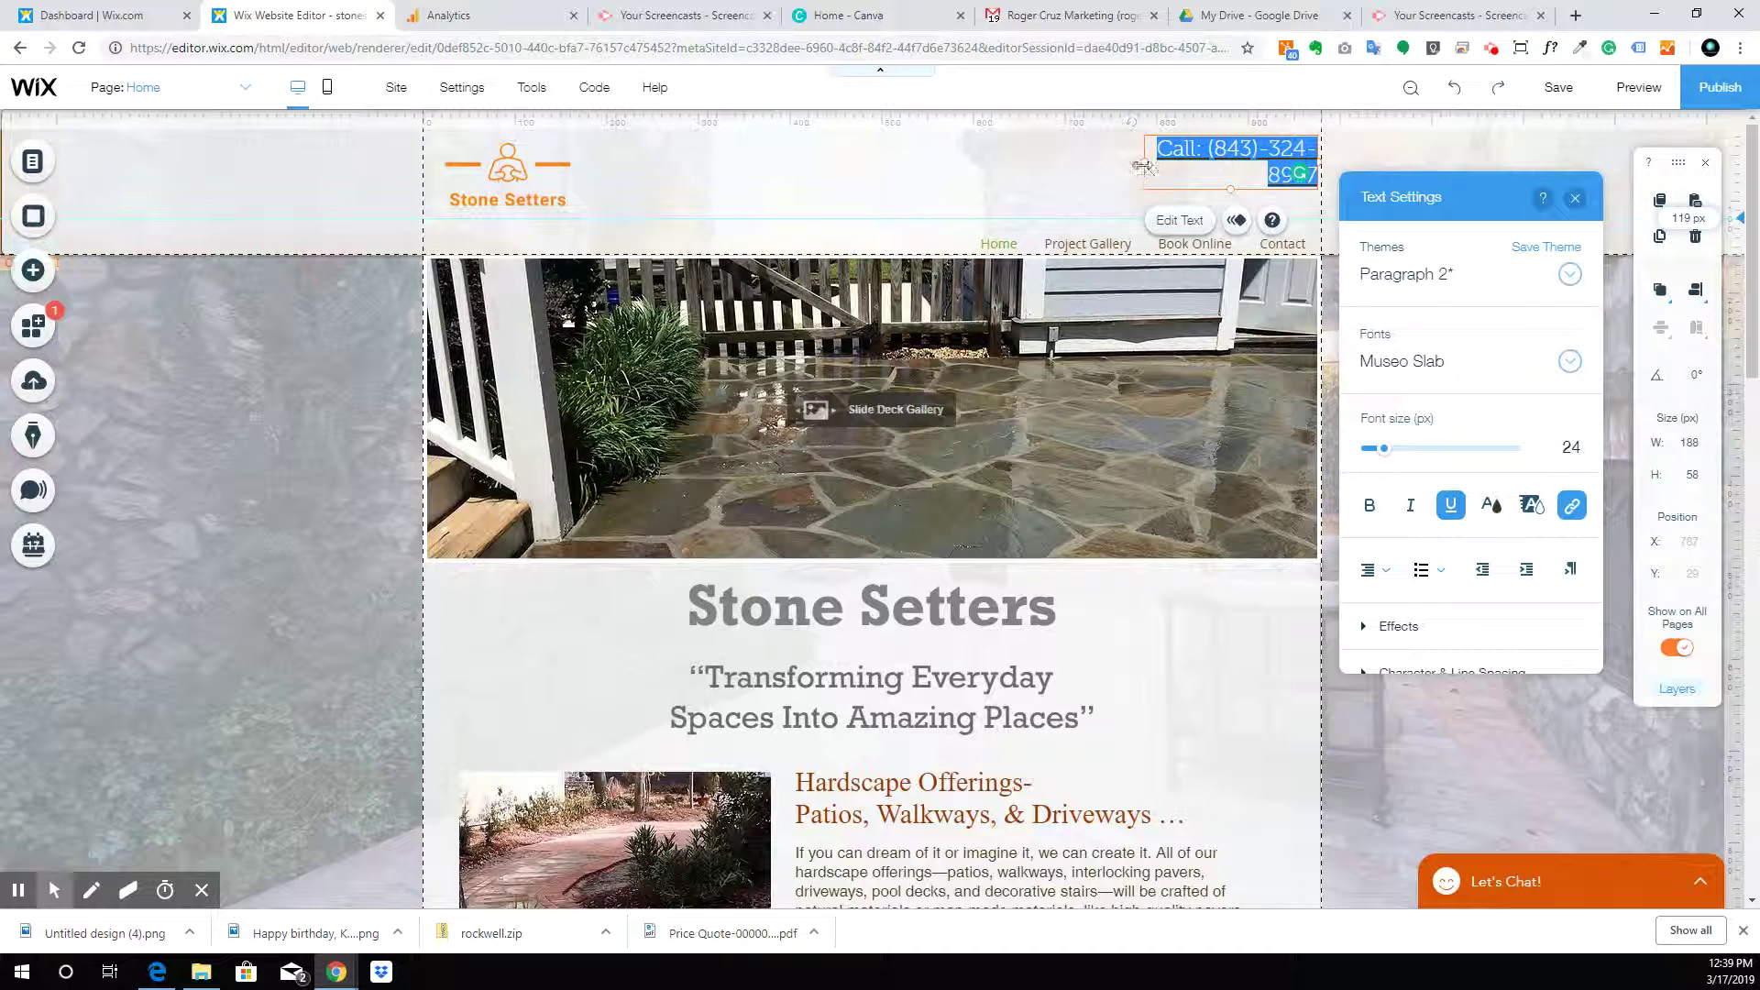
{"action": "left_click_drag", "start_coordinate": [1142, 164], "coordinate": [1080, 167]}
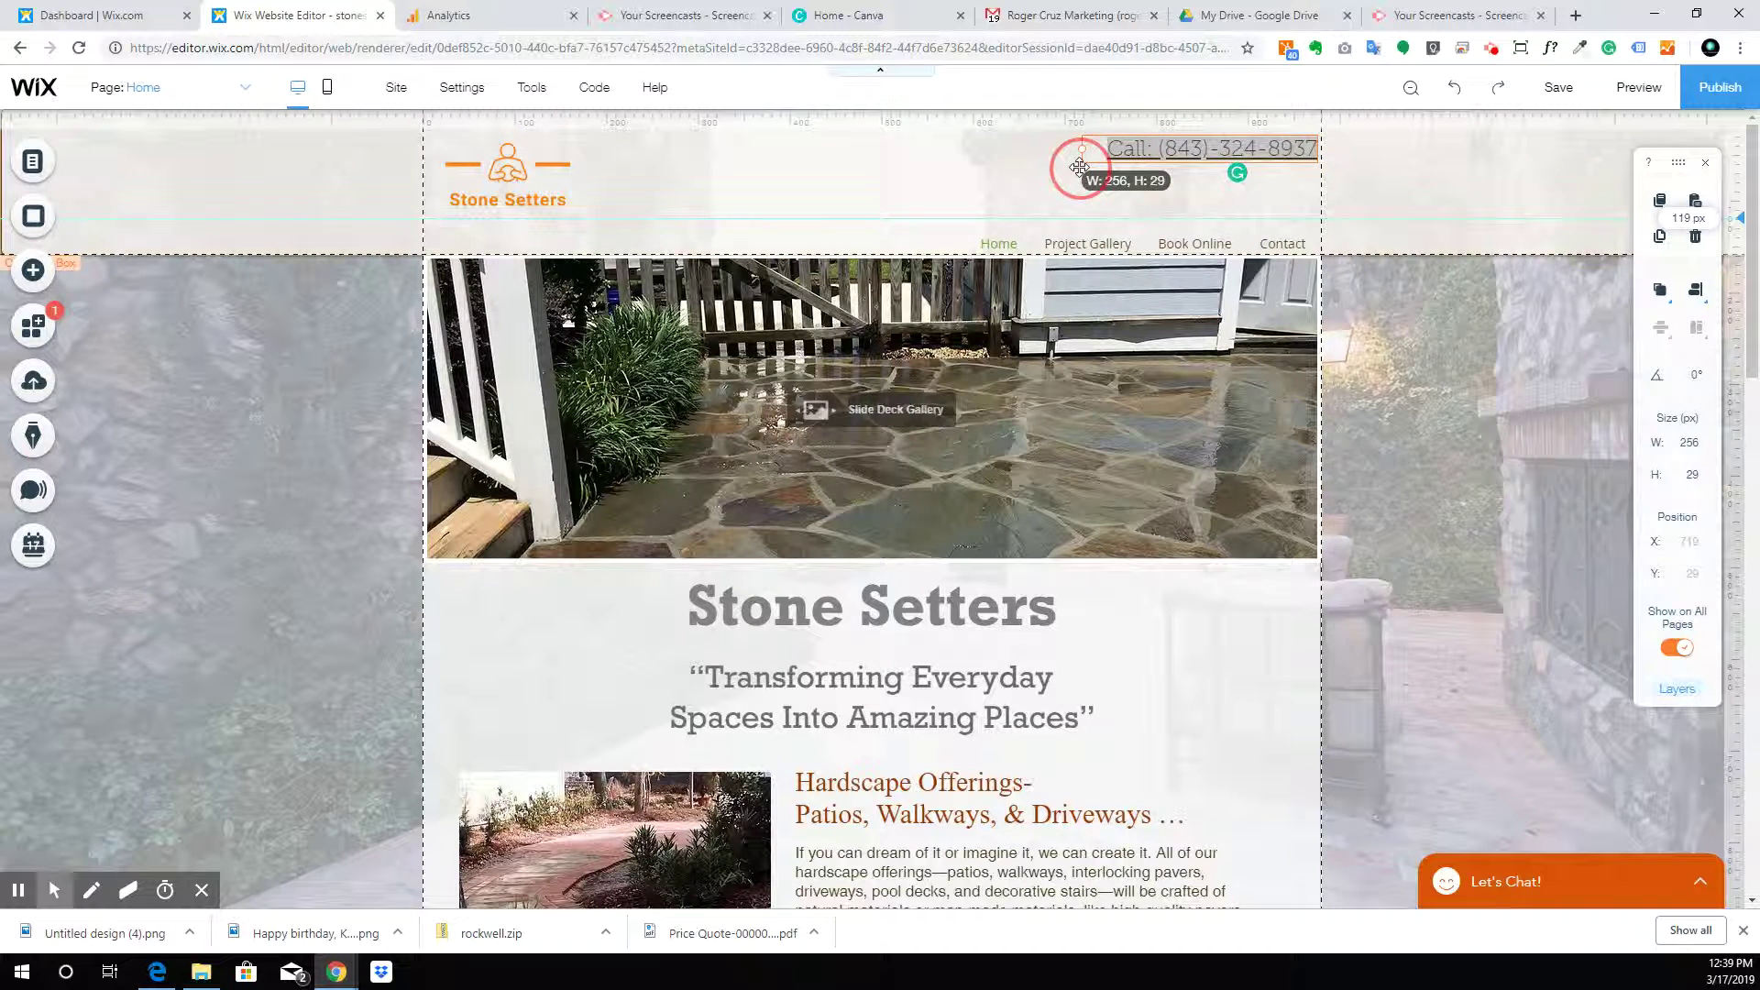
Position the phone text at x 723, y 45 and the menu at x 591, y 98
{"action": "left_click", "coordinate": [1236, 149]}
{"action": "left_click_drag", "start_coordinate": [1236, 148], "coordinate": [1236, 201]}
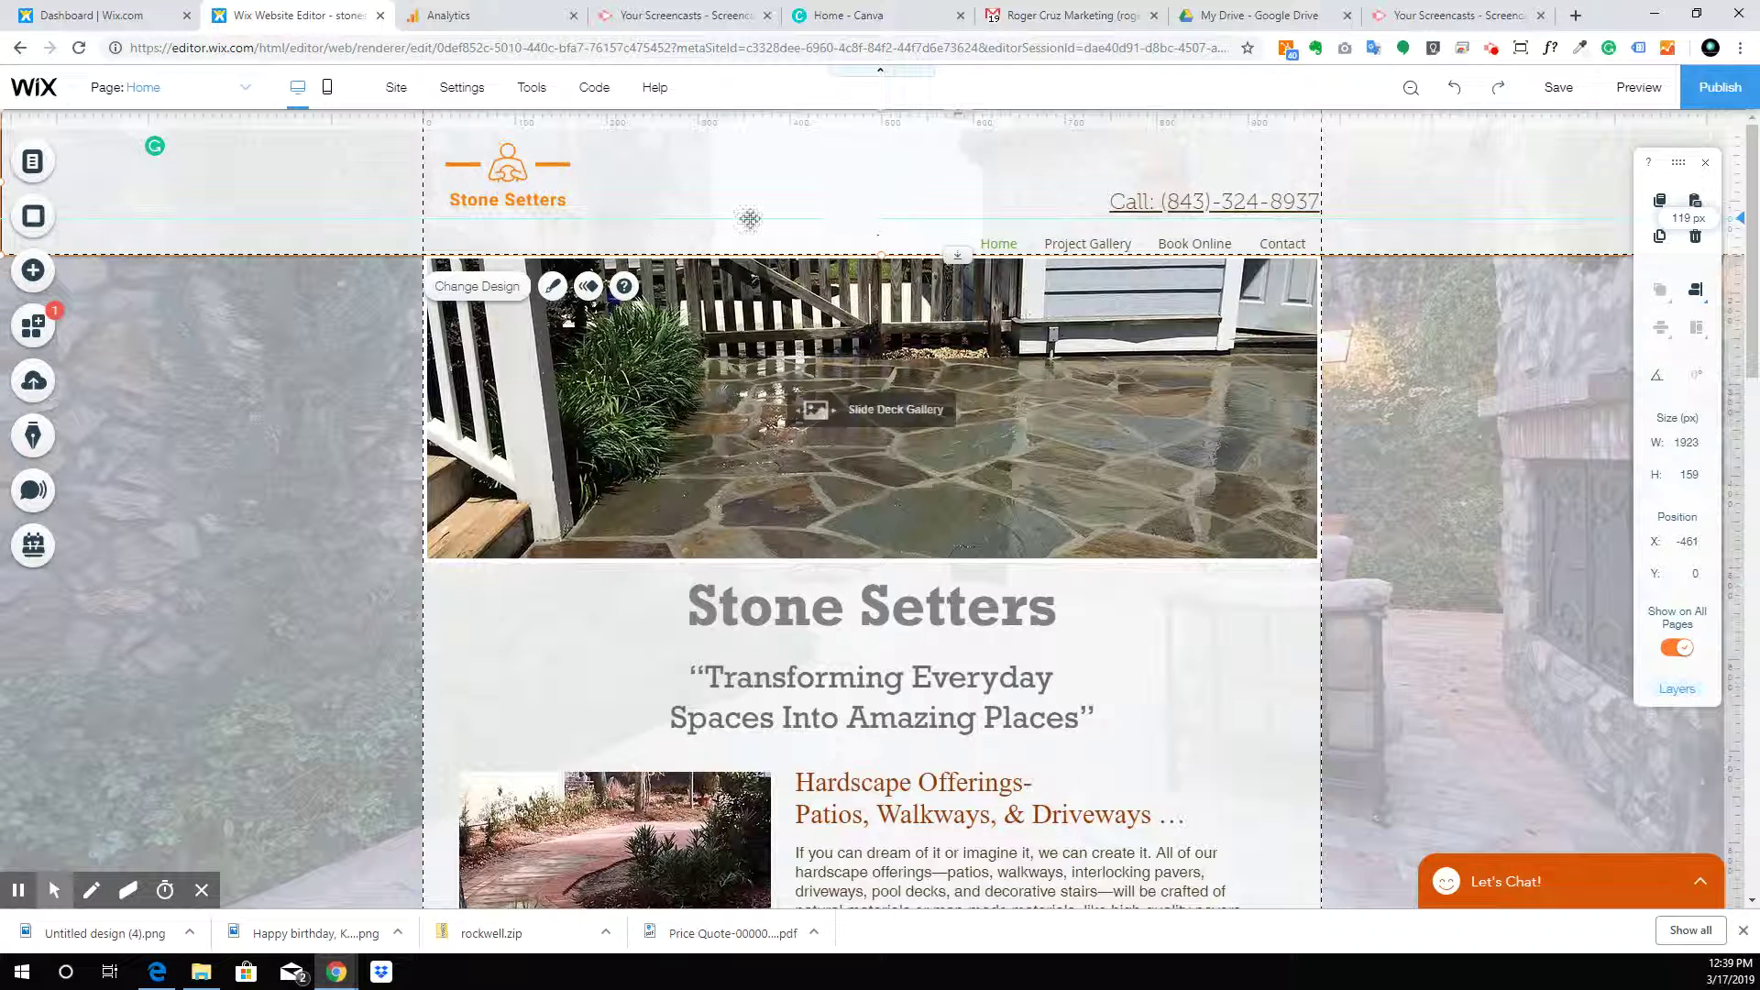
{"action": "left_click_drag", "start_coordinate": [1202, 187], "coordinate": [1204, 164]}
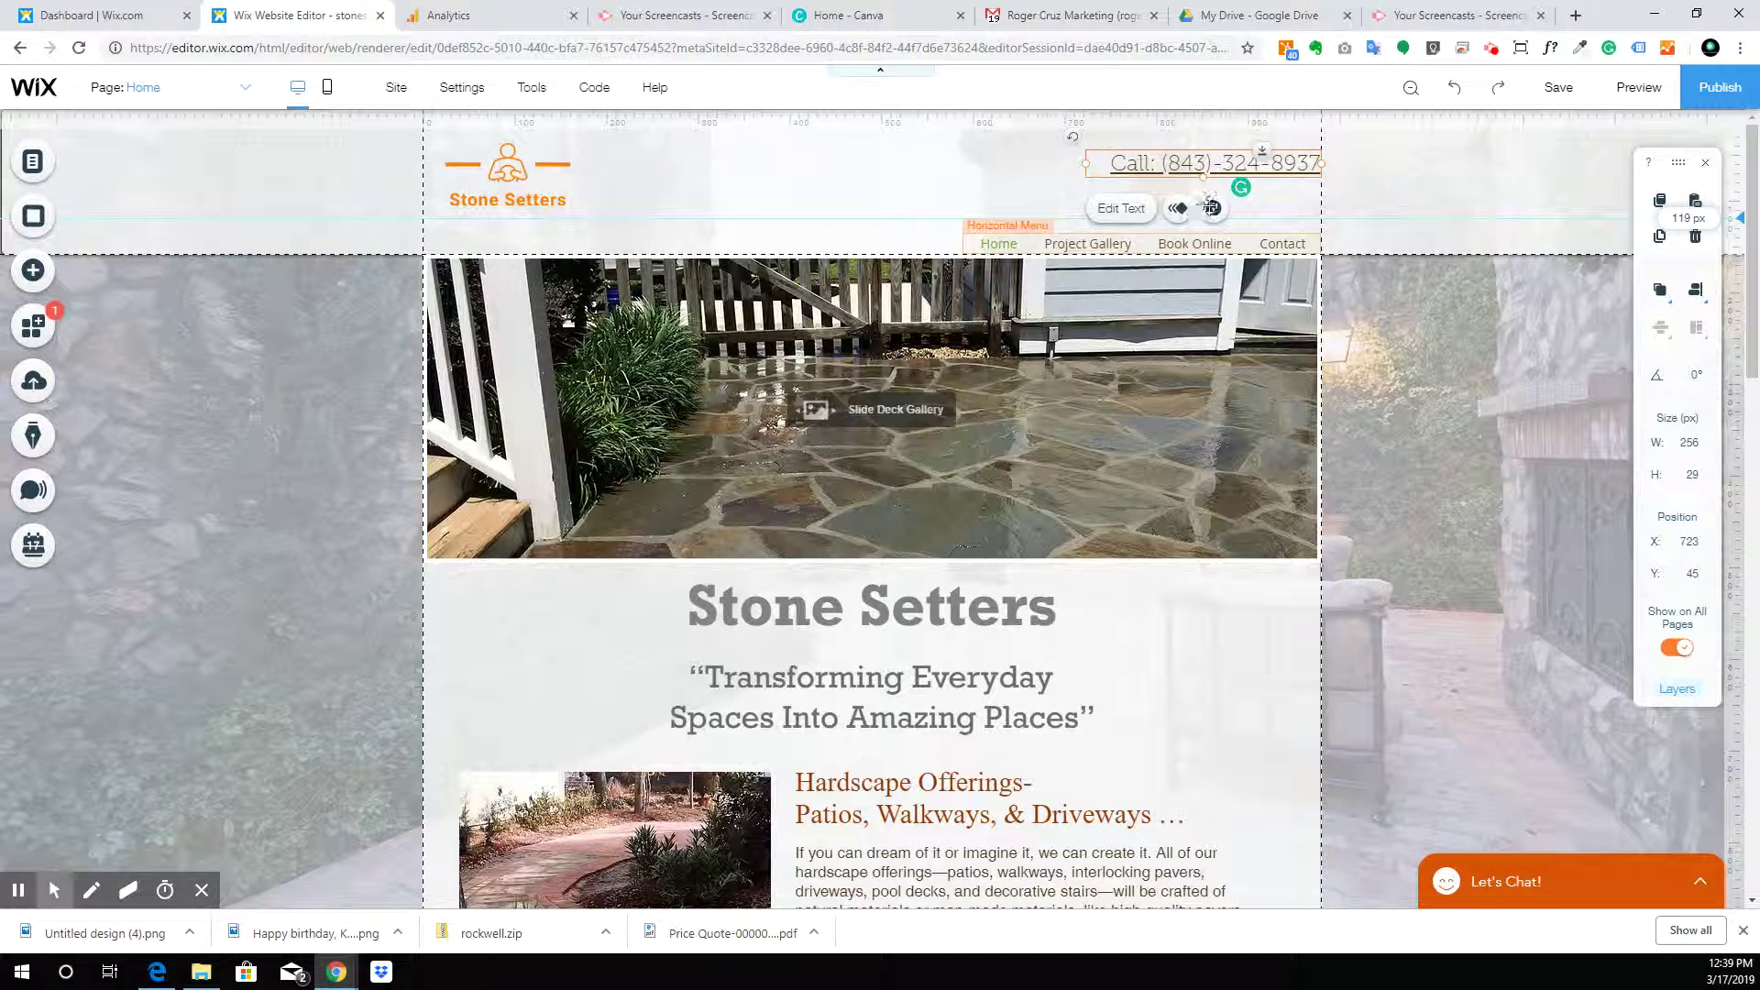
{"action": "left_click_drag", "start_coordinate": [1164, 255], "coordinate": [1190, 210]}
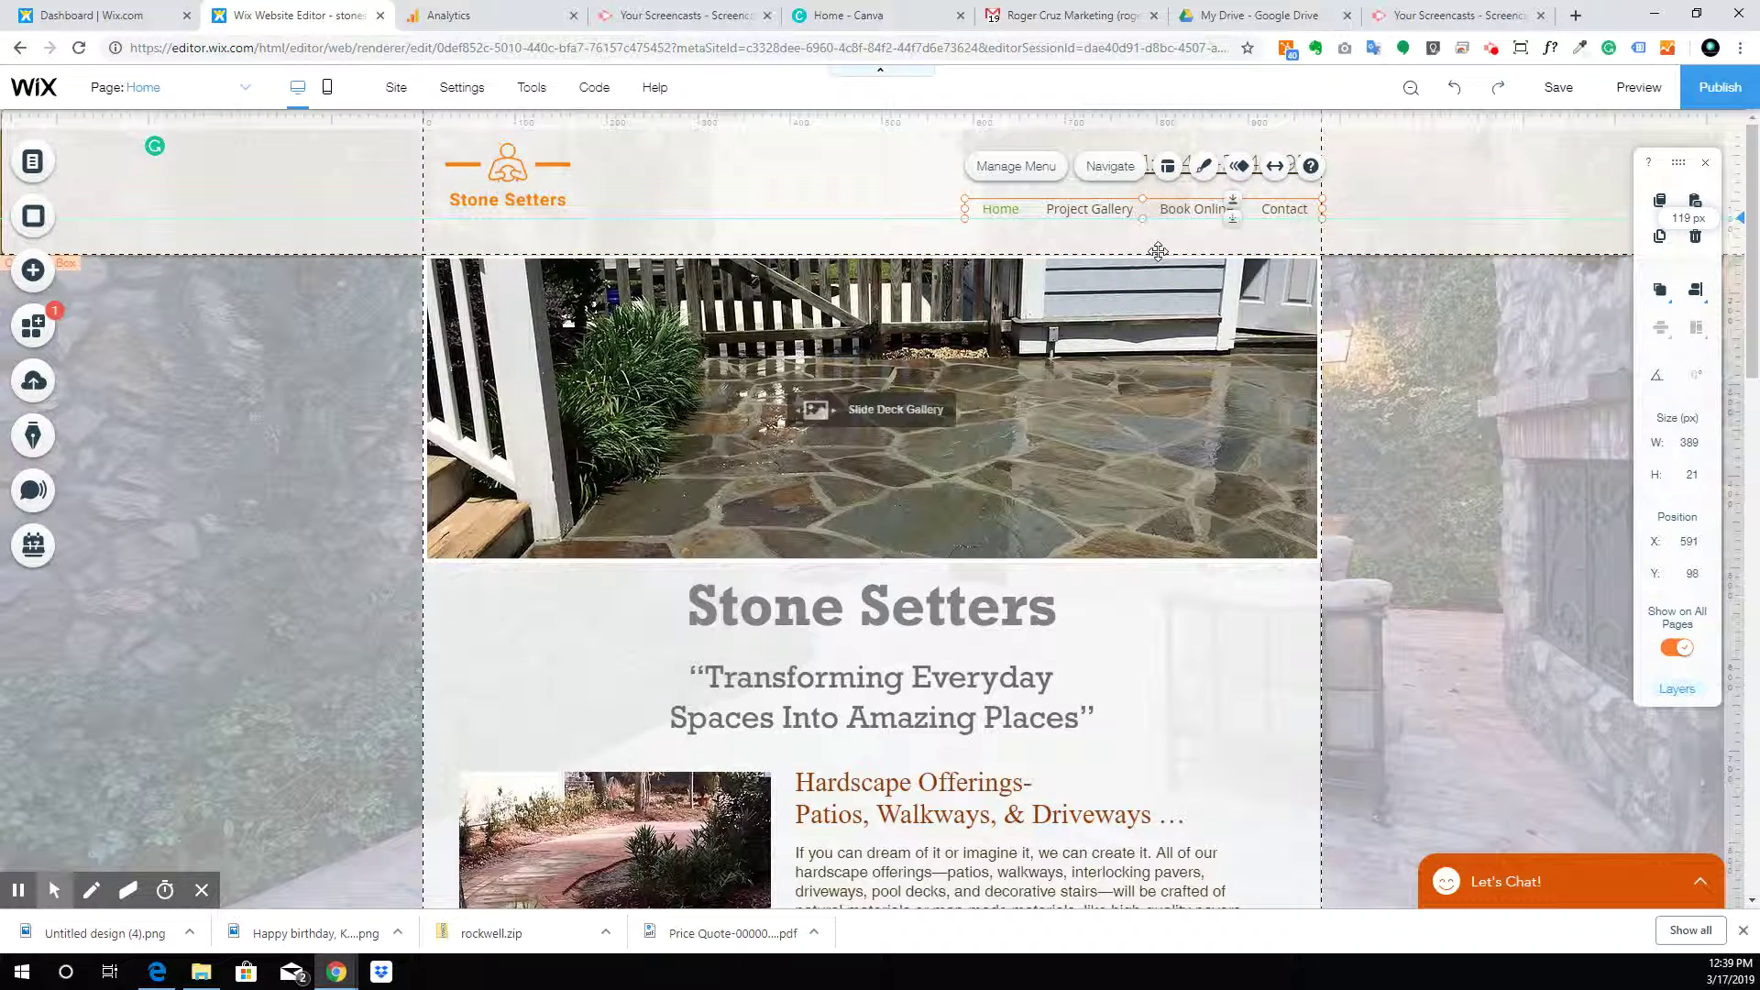
Shrink the header height from 159 to 119 and nudge the menu slightly up
{"action": "left_click", "coordinate": [945, 241]}
{"action": "left_click_drag", "start_coordinate": [953, 256], "coordinate": [963, 220]}
{"action": "left_click_drag", "start_coordinate": [1202, 204], "coordinate": [1195, 177]}
Enlarge the Stone Setters logo to 227 × 116 px at x 7, y 0
{"action": "left_click", "coordinate": [1201, 419]}
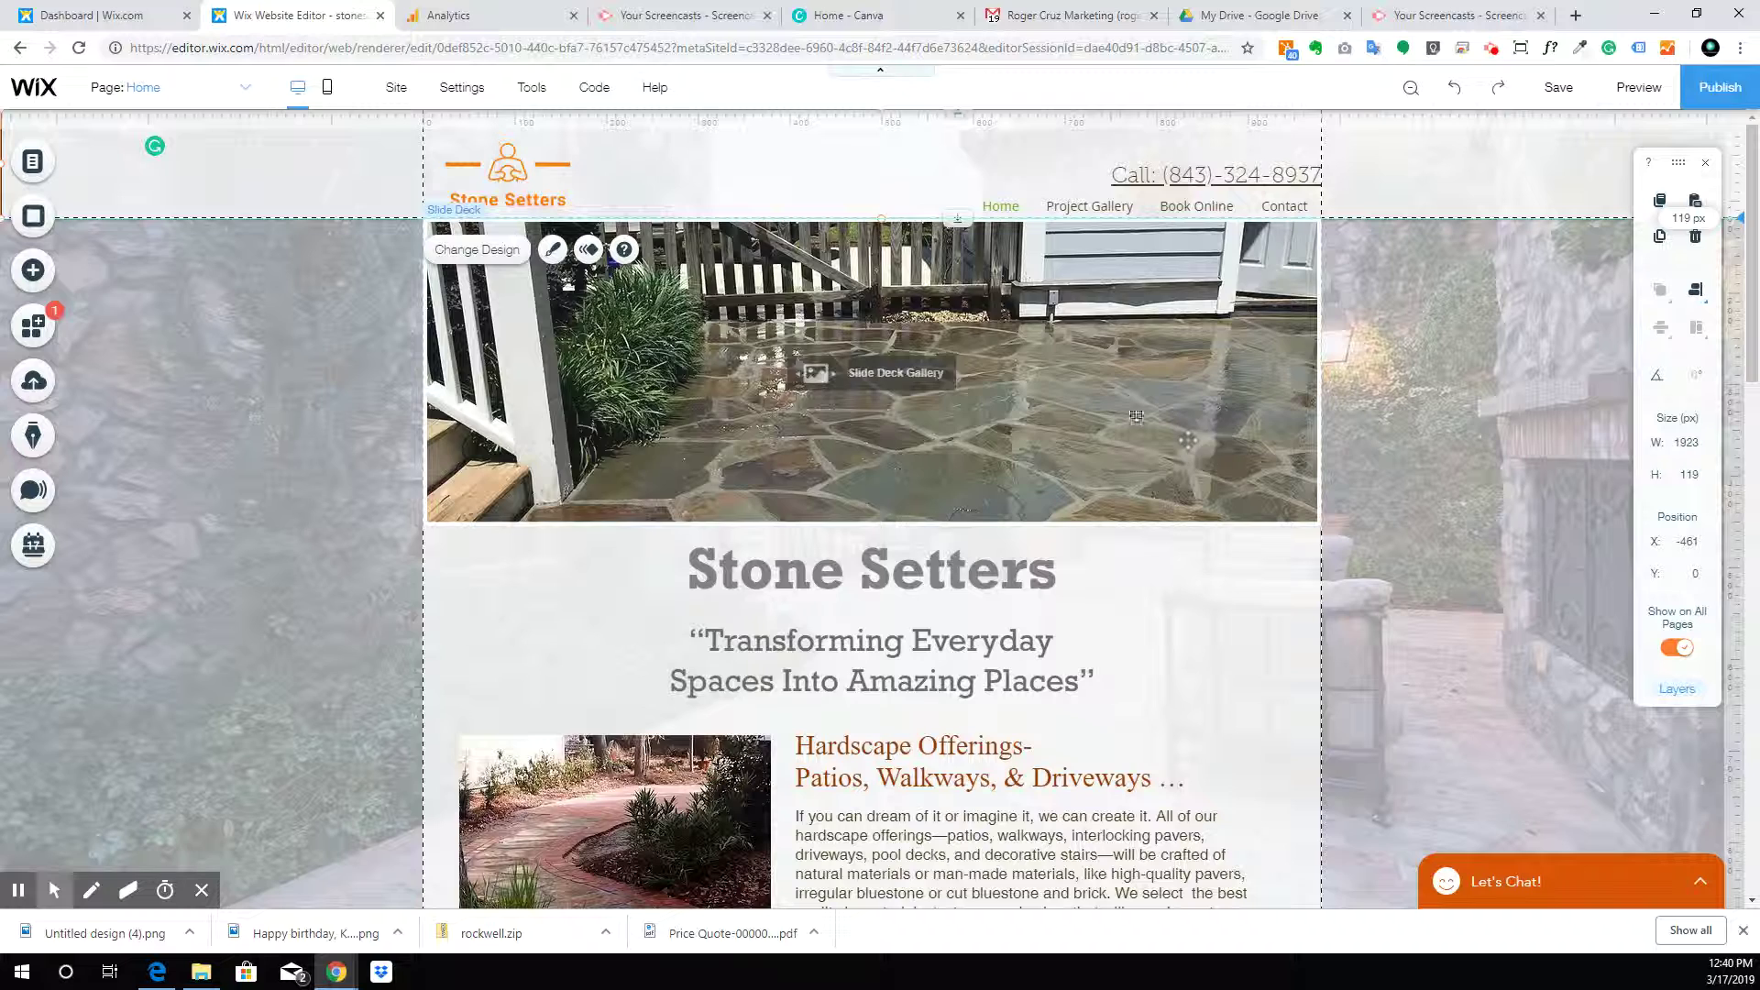
{"action": "left_click", "coordinate": [587, 149]}
{"action": "left_click_drag", "start_coordinate": [588, 137], "coordinate": [639, 118]}
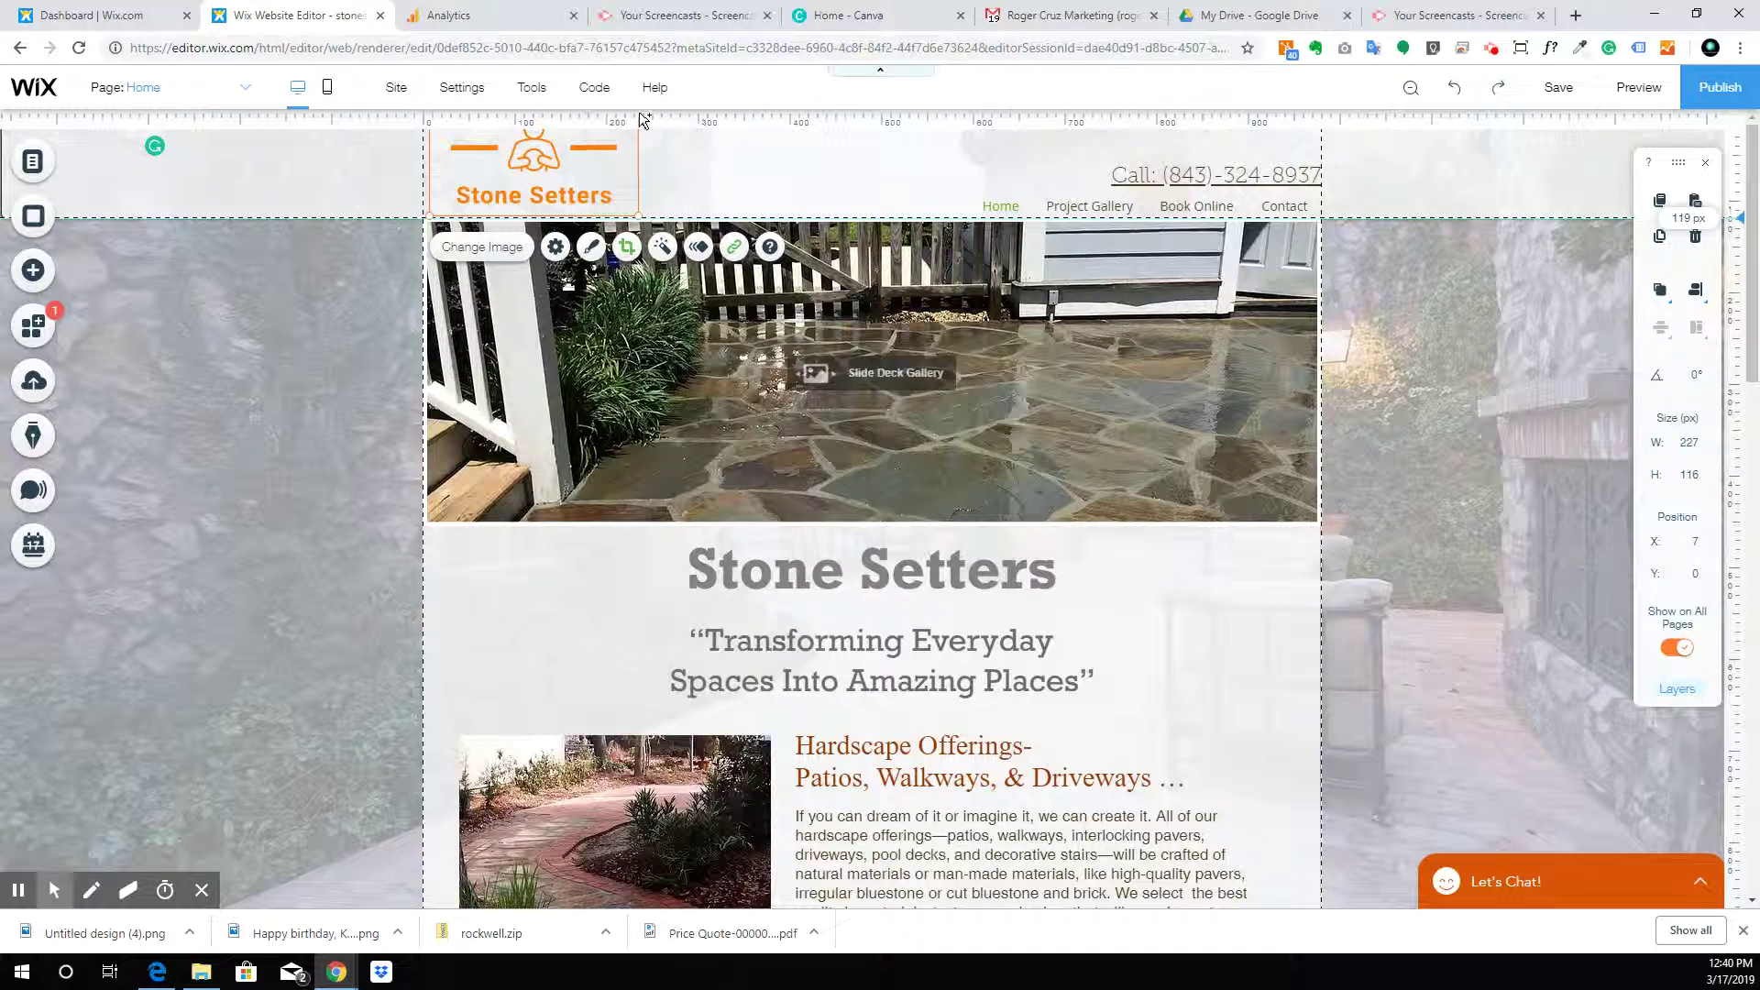
{"action": "left_click", "coordinate": [699, 177]}
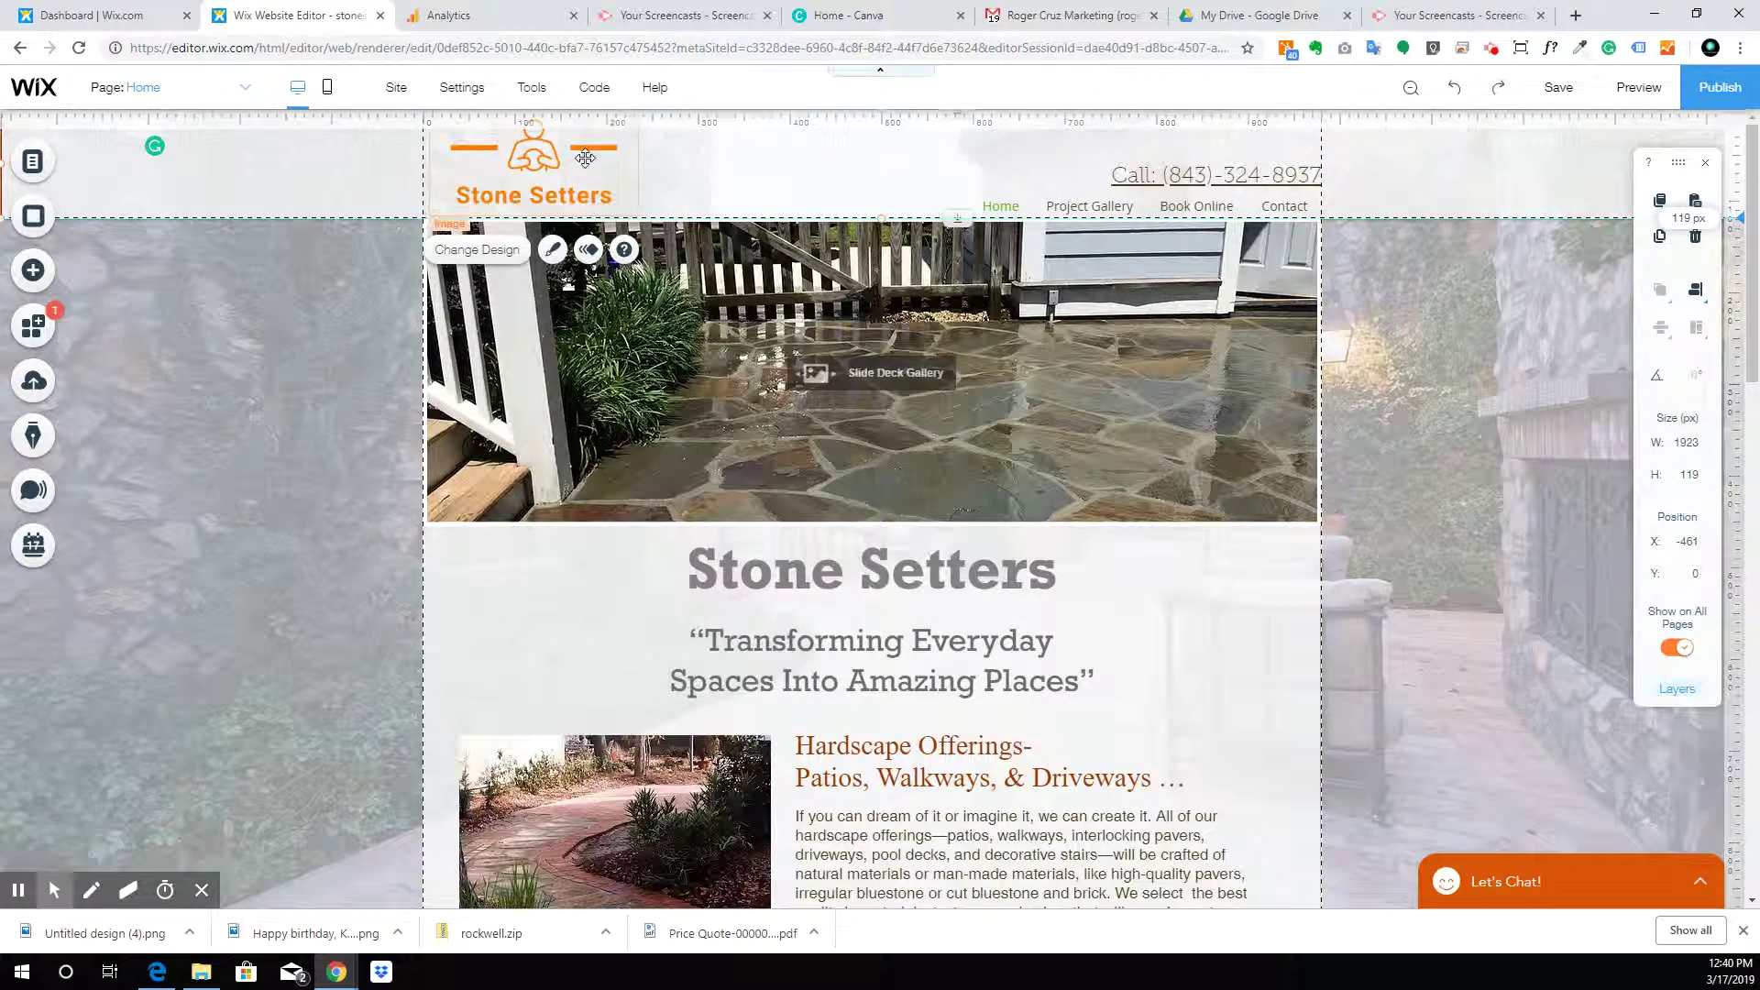
Preview the site, shift the logo left to x -22, and preview again before returning to editing
{"action": "left_click", "coordinate": [1638, 87]}
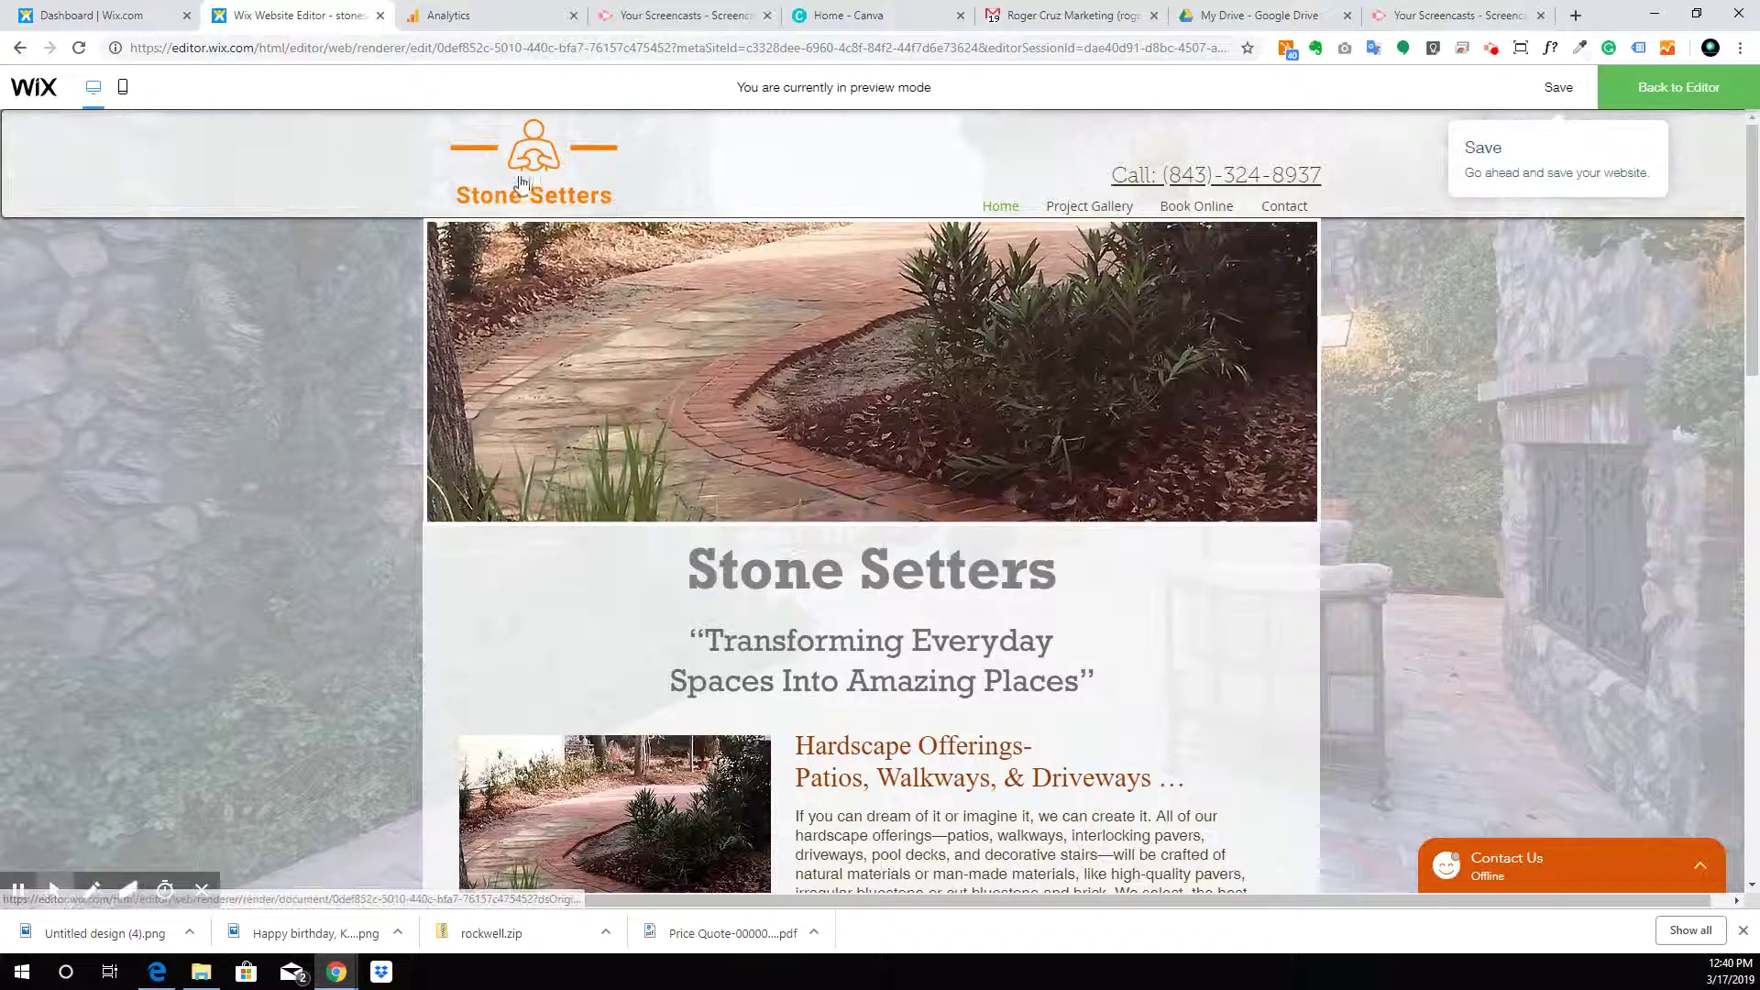
{"action": "left_click", "coordinate": [1686, 91]}
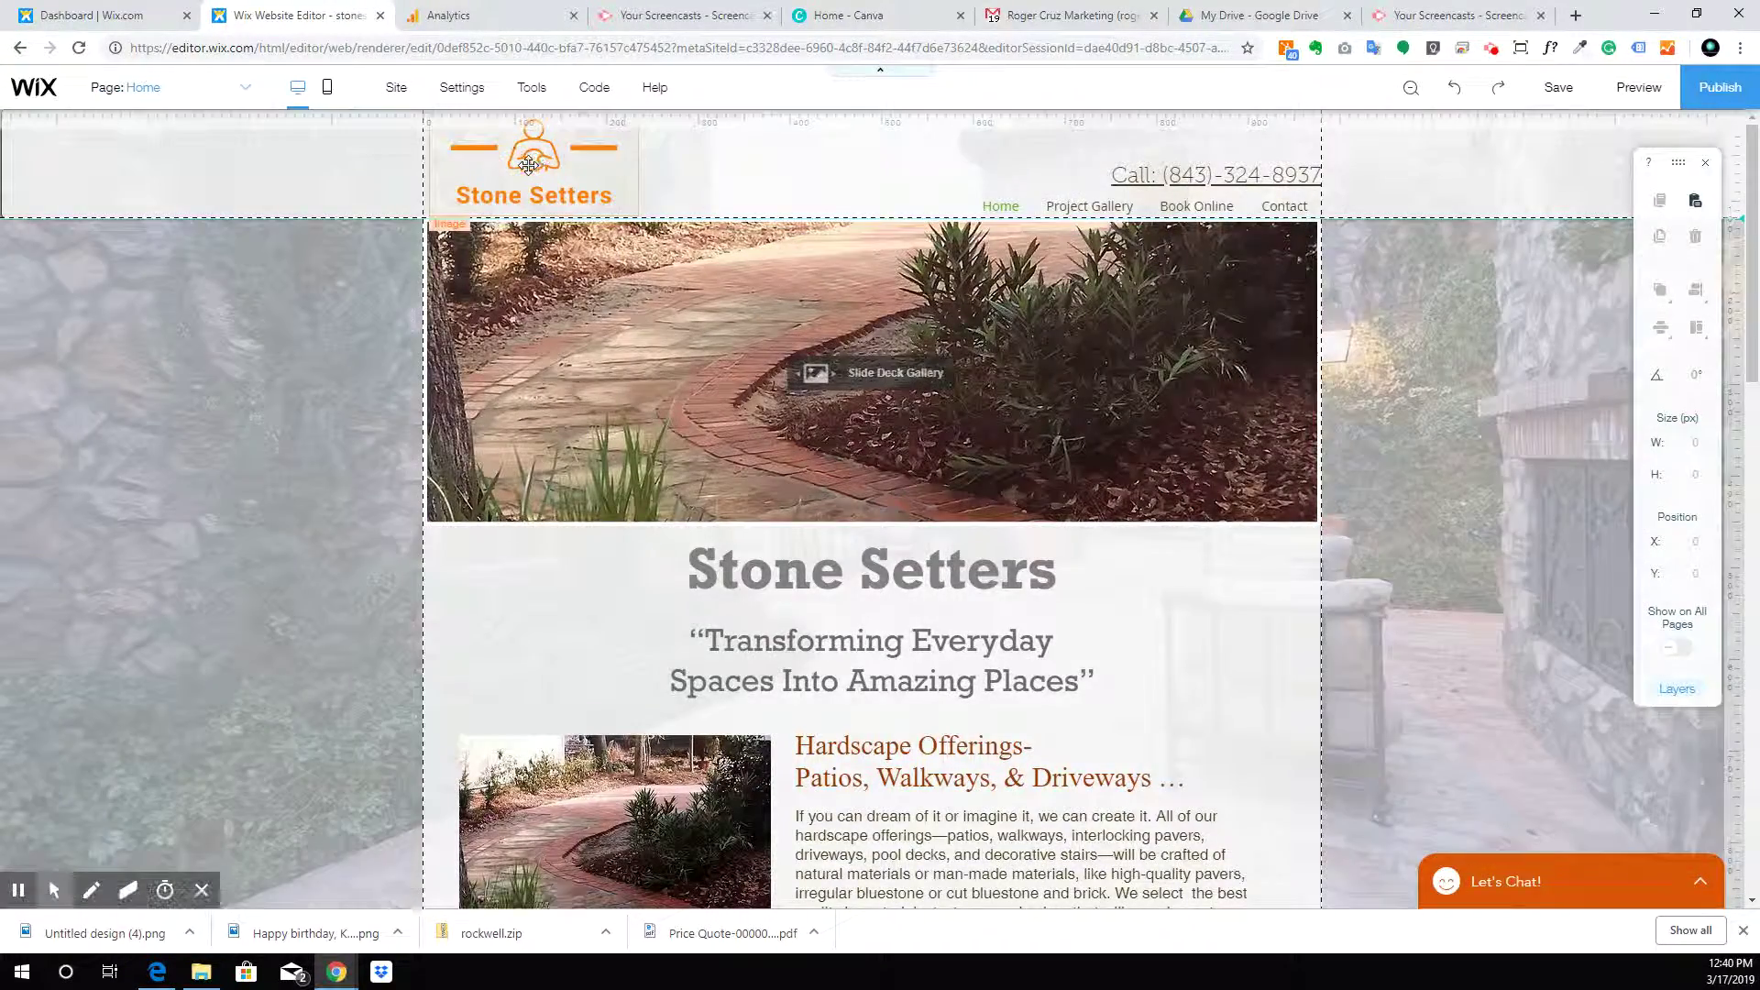
{"action": "left_click_drag", "start_coordinate": [529, 165], "coordinate": [500, 159]}
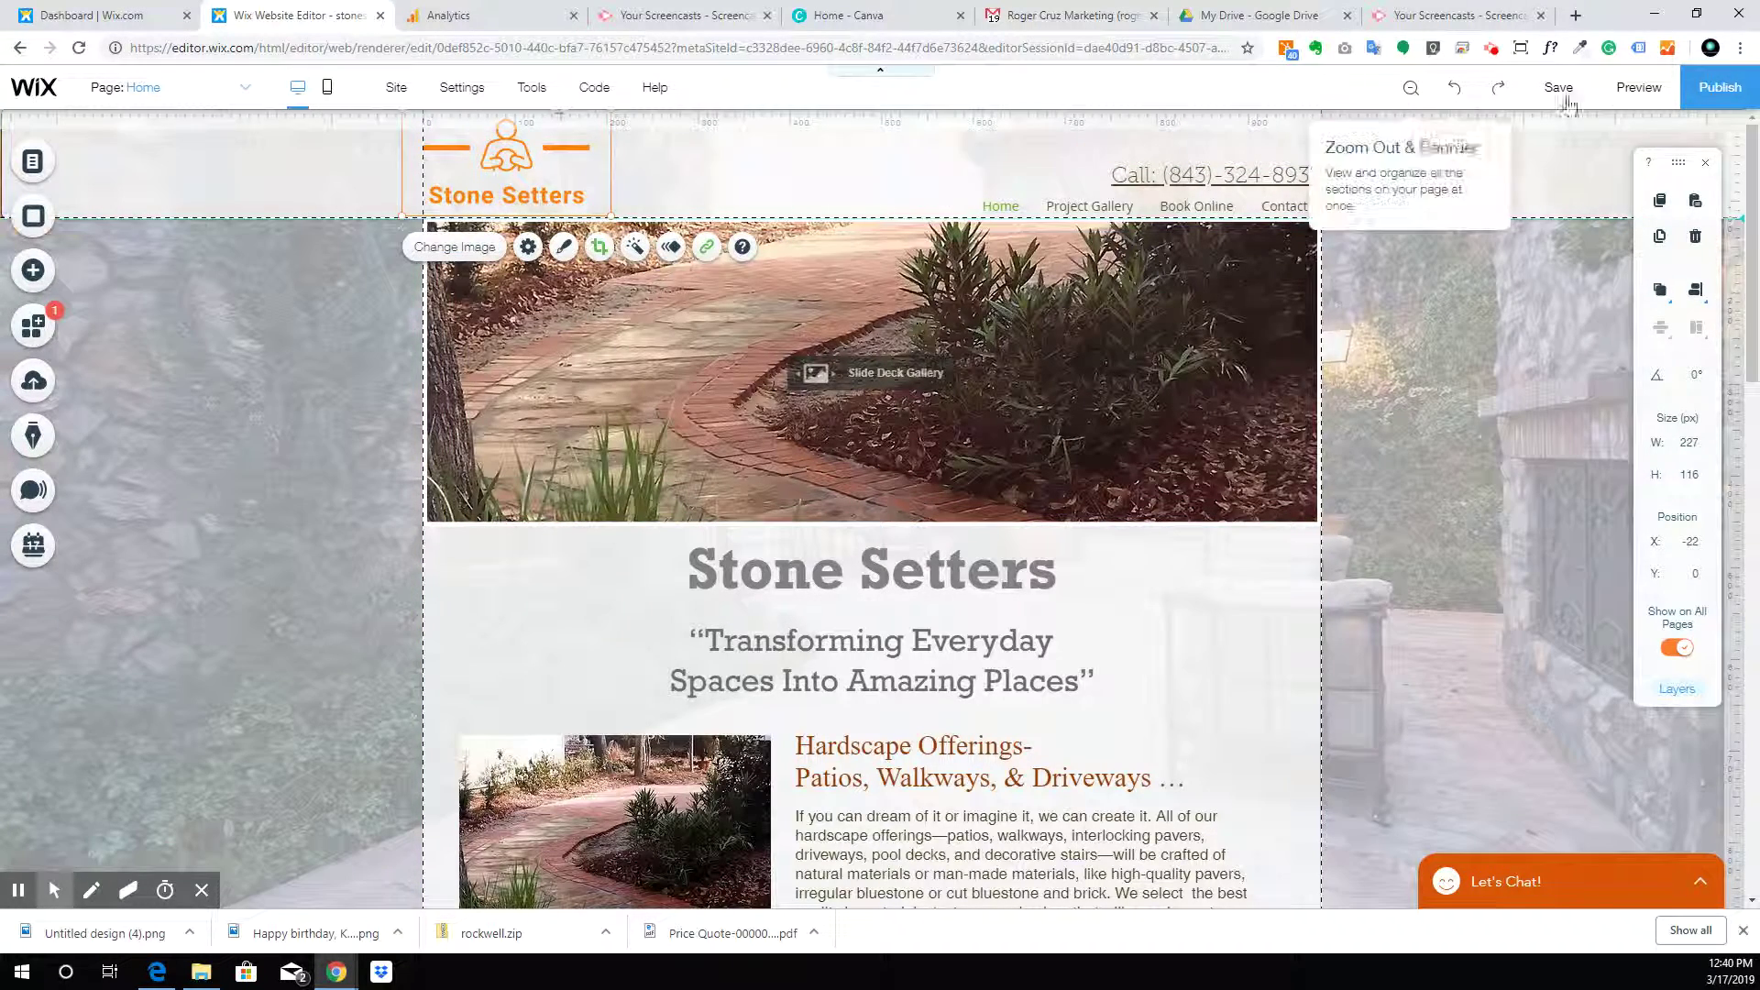
{"action": "left_click", "coordinate": [1628, 89]}
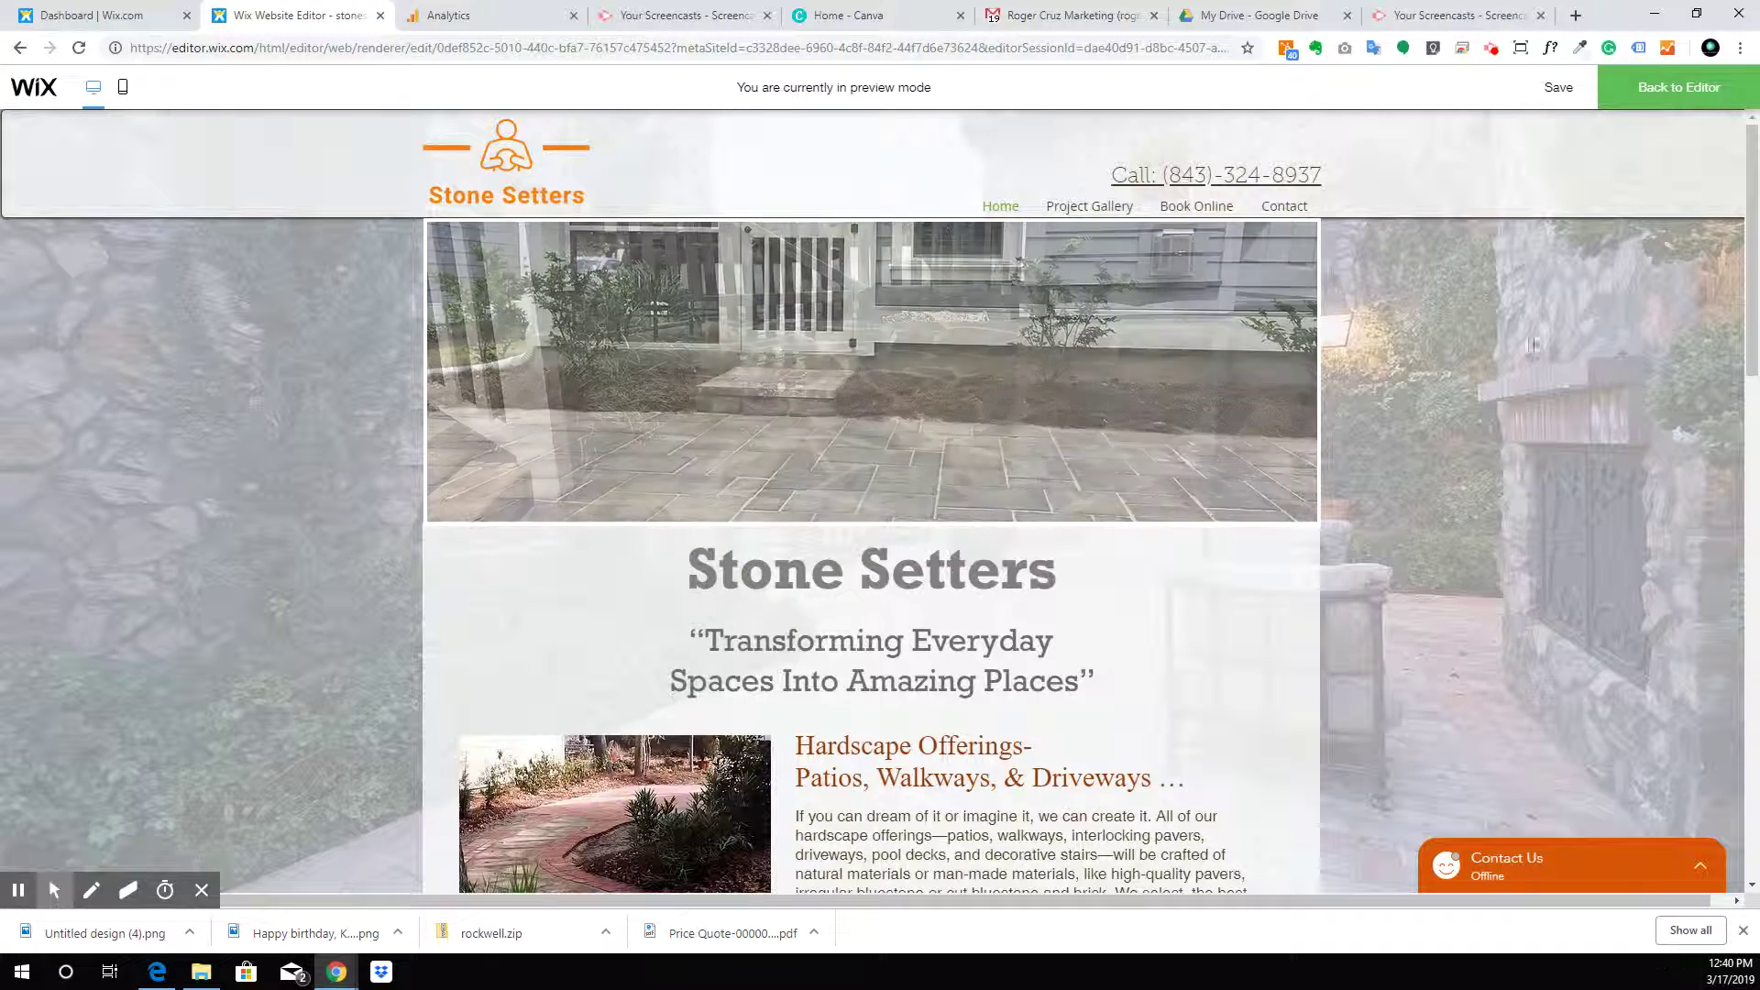
{"action": "left_click", "coordinate": [1655, 86]}
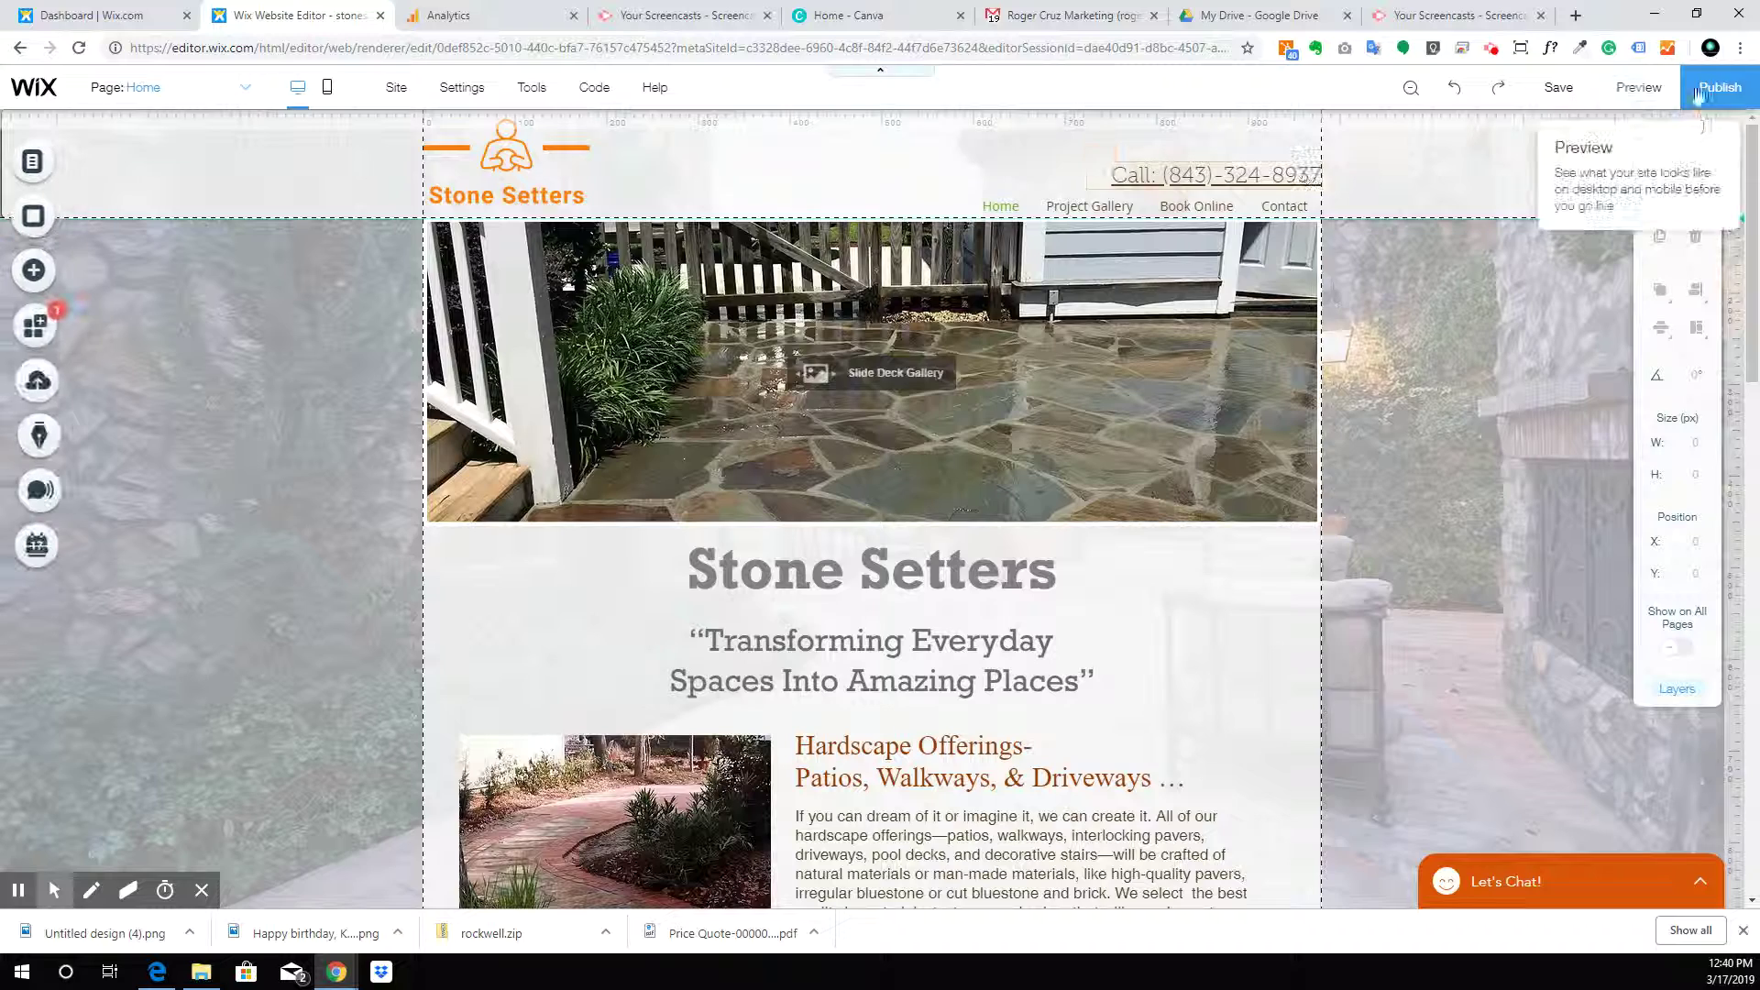
Move the phone number and menu higher, and shorten the header to H 116
{"action": "left_click", "coordinate": [1185, 175]}
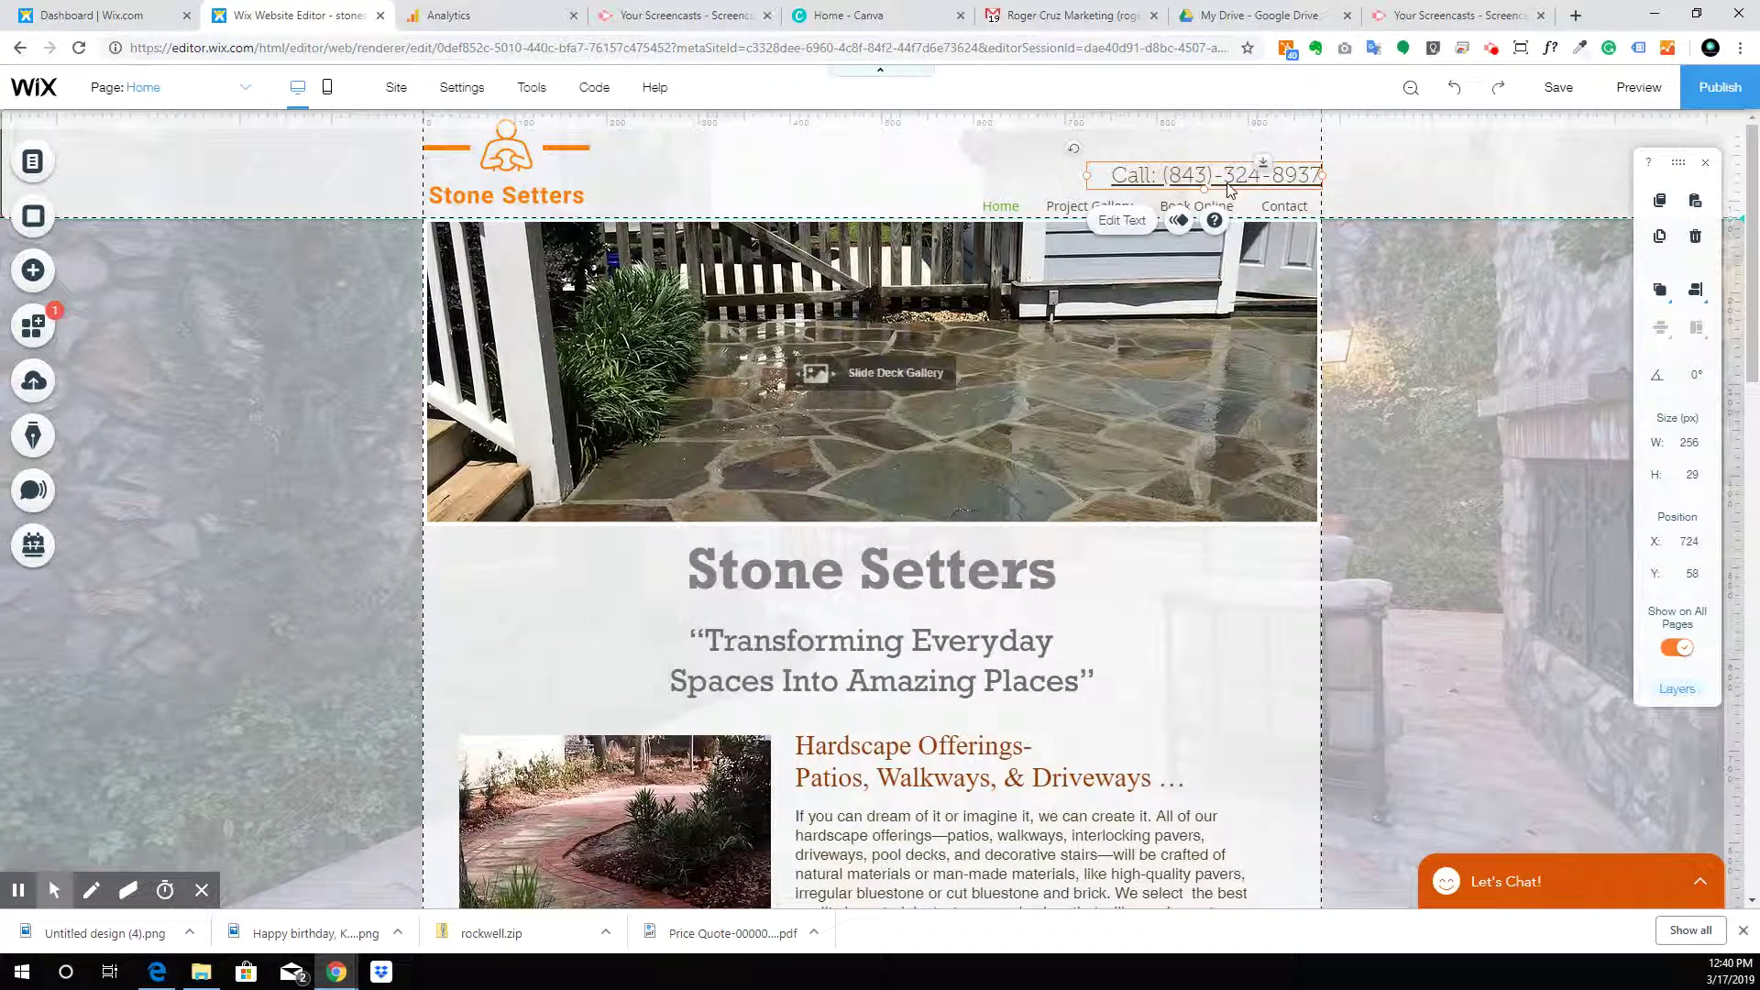
{"action": "left_click_drag", "start_coordinate": [1189, 174], "coordinate": [1186, 151]}
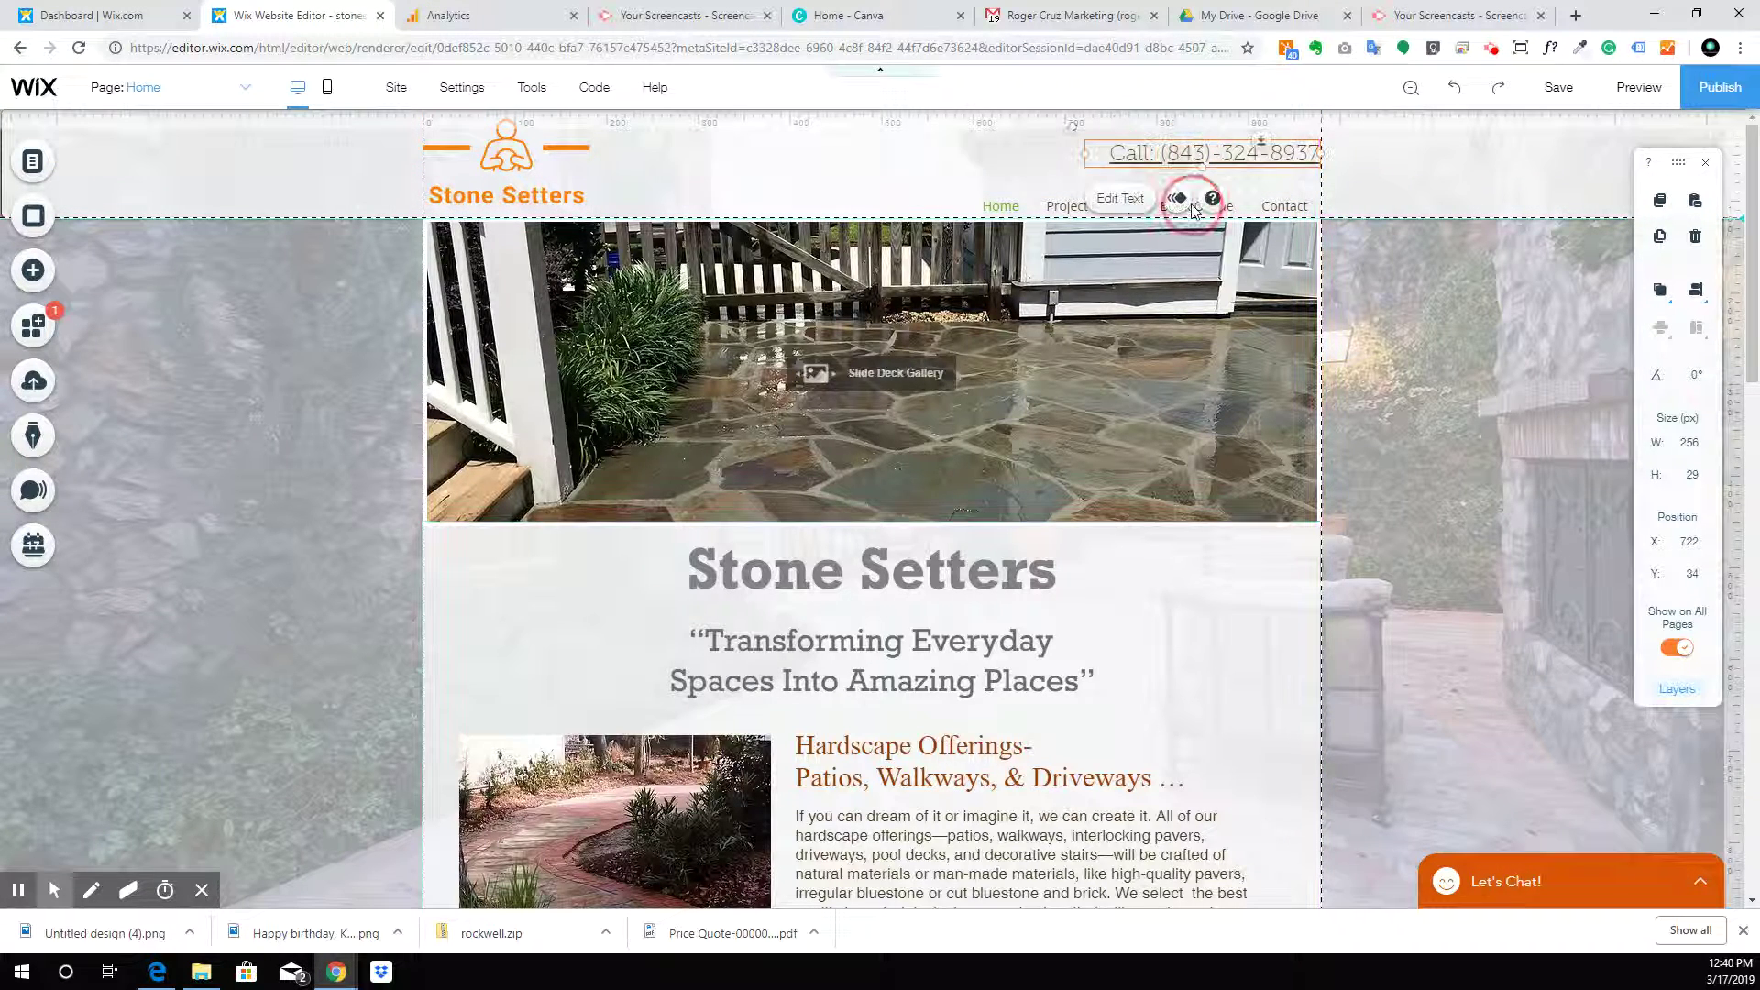
{"action": "left_click", "coordinate": [990, 207]}
{"action": "left_click_drag", "start_coordinate": [1116, 199], "coordinate": [1119, 194]}
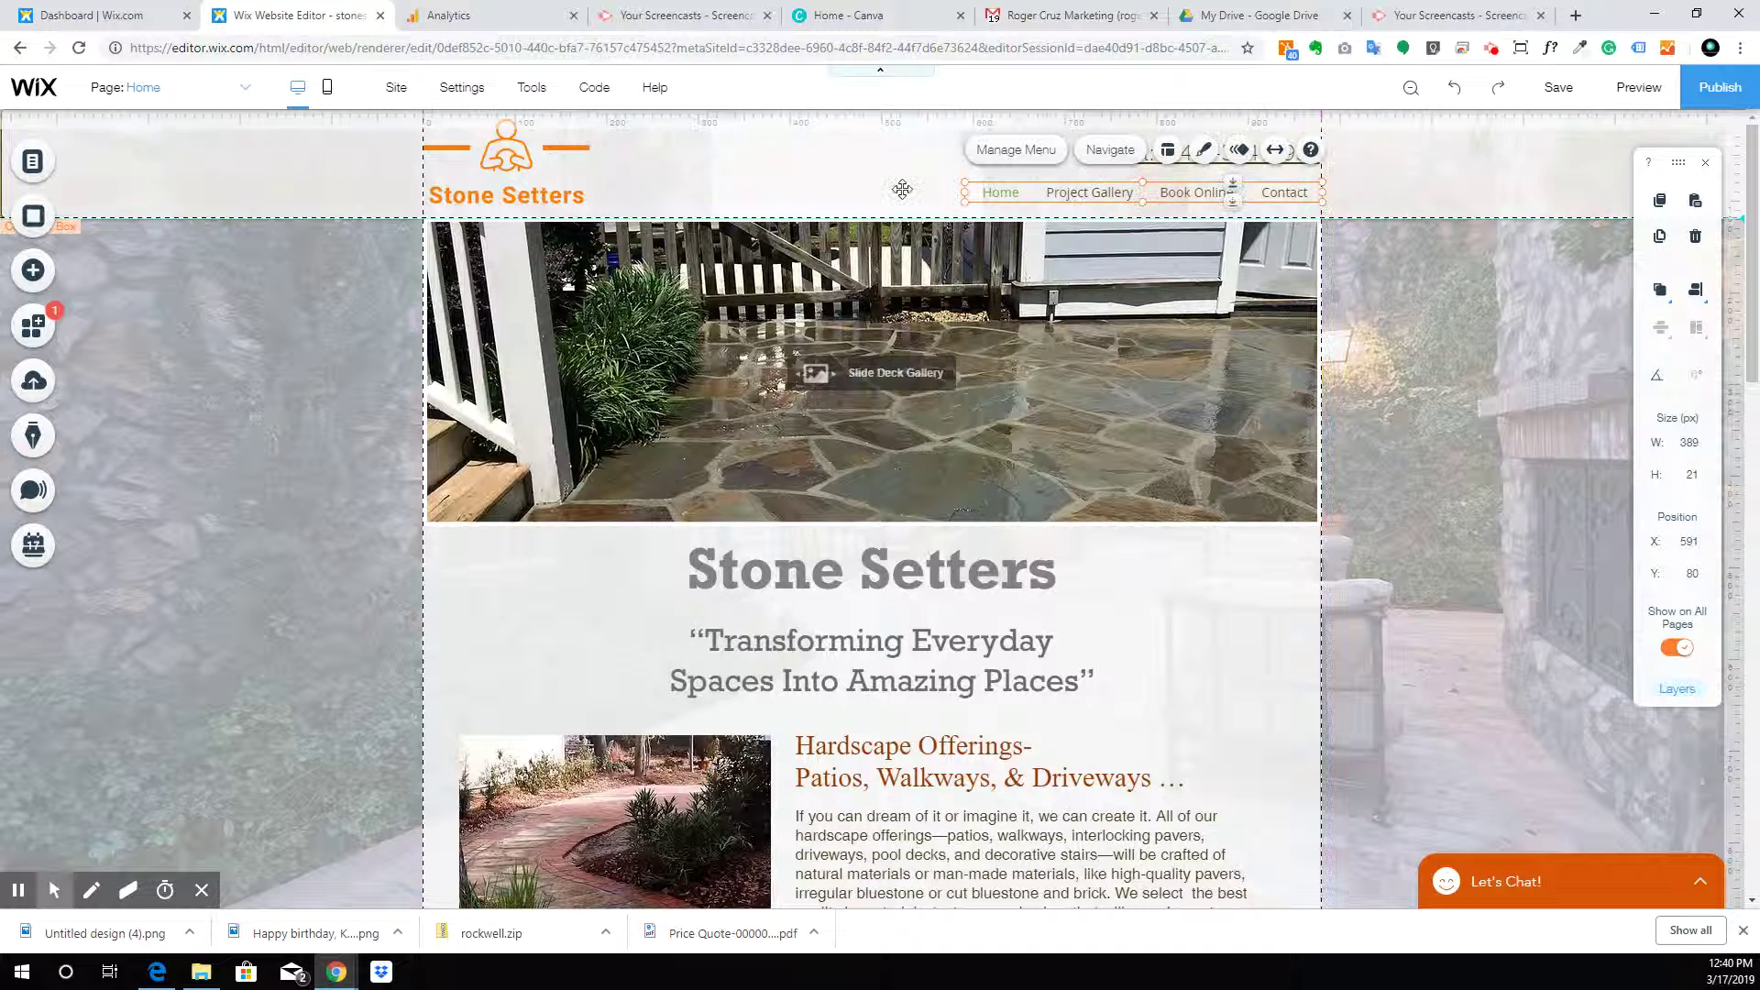
{"action": "left_click", "coordinate": [890, 210]}
{"action": "left_click_drag", "start_coordinate": [882, 220], "coordinate": [886, 198]}
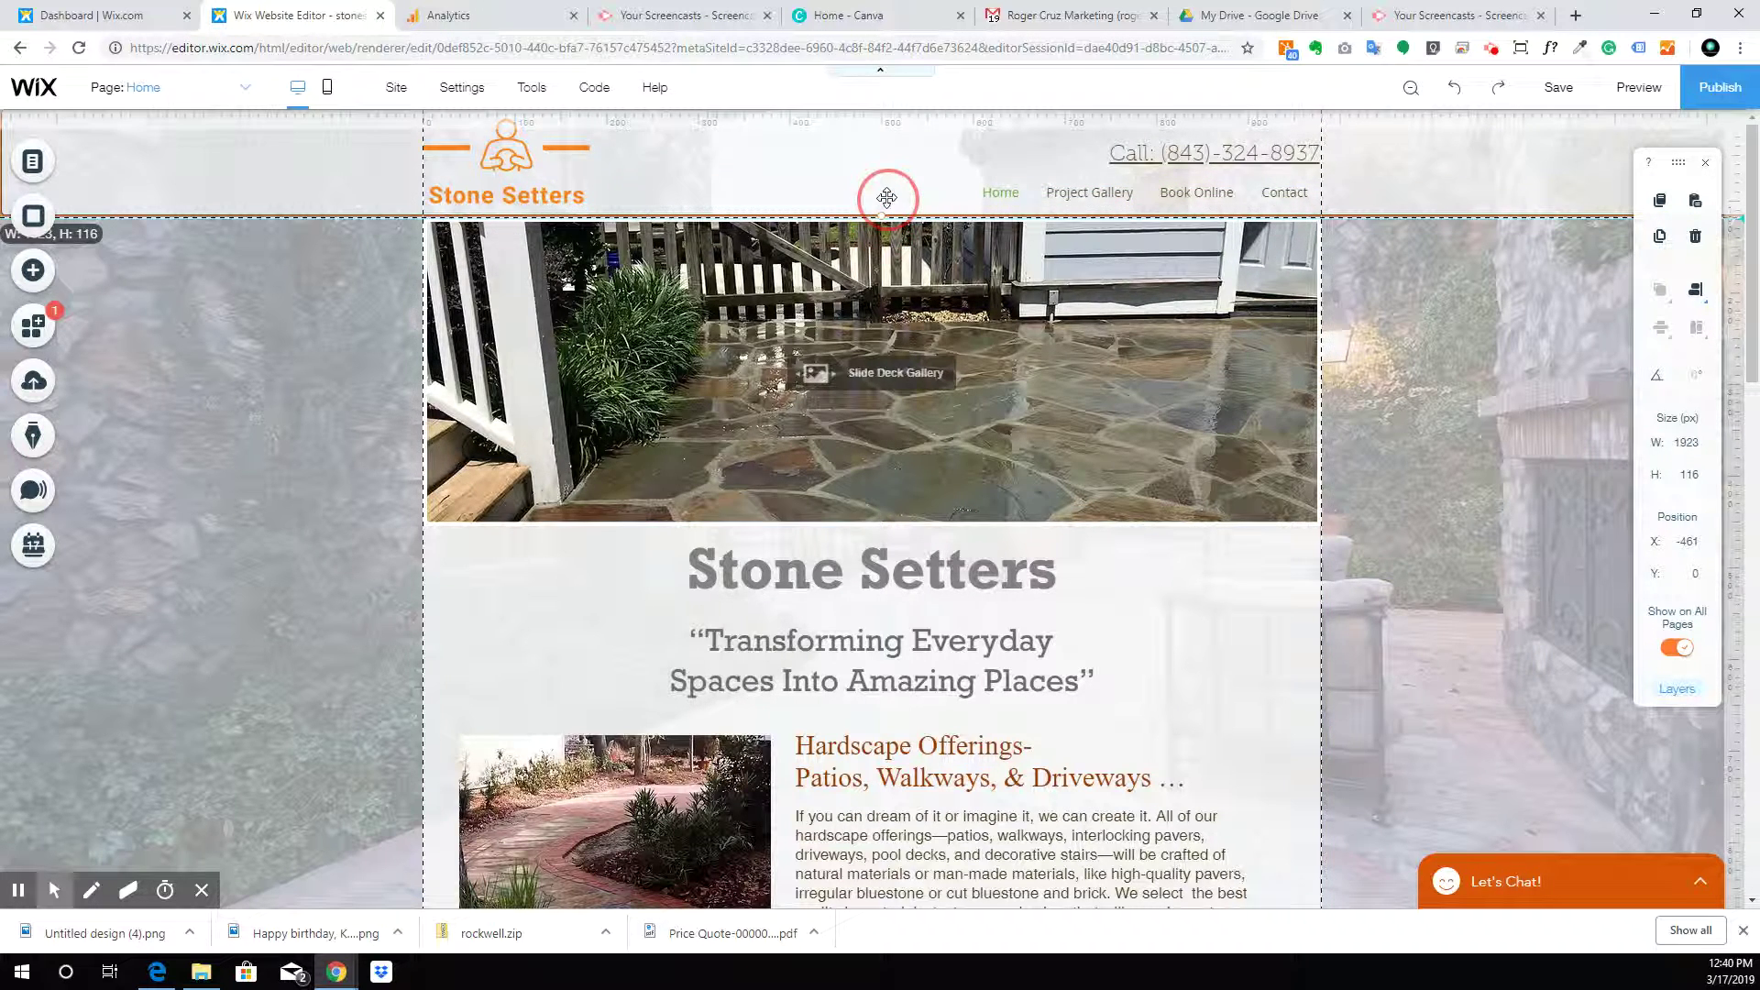
Crop the logo image and drag it back right into the header at x 0, y 10
{"action": "double_click", "coordinate": [506, 158]}
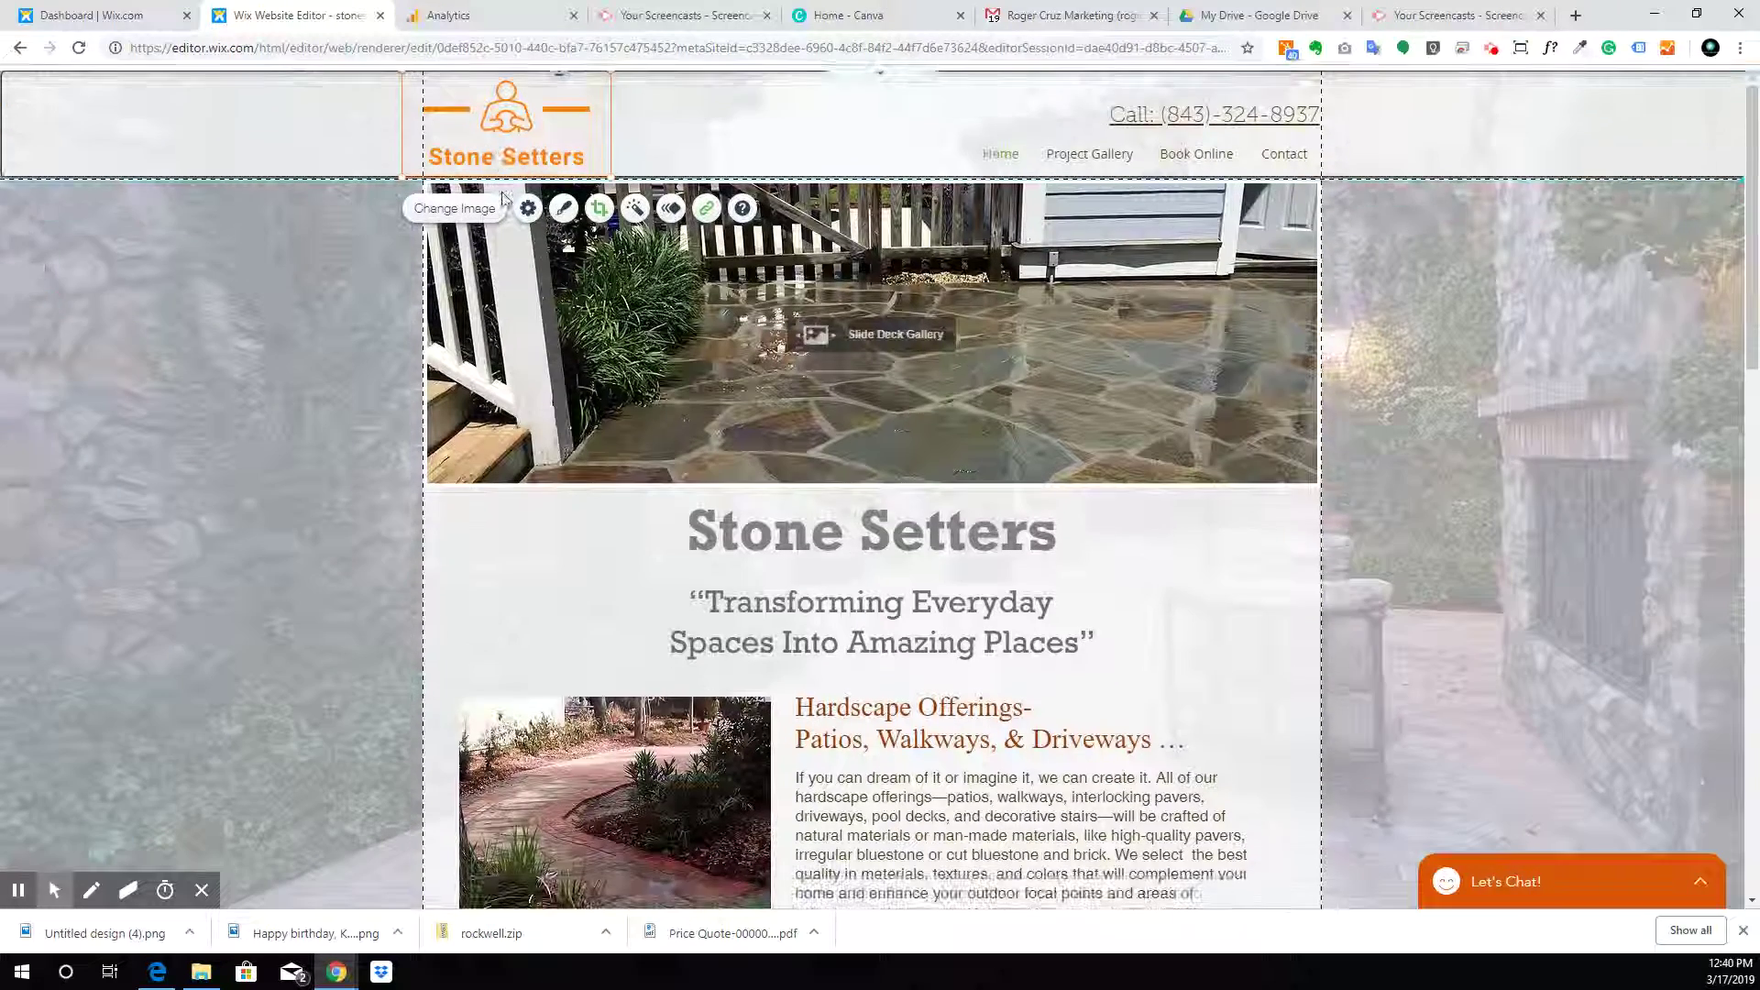
{"action": "left_click", "coordinate": [506, 165]}
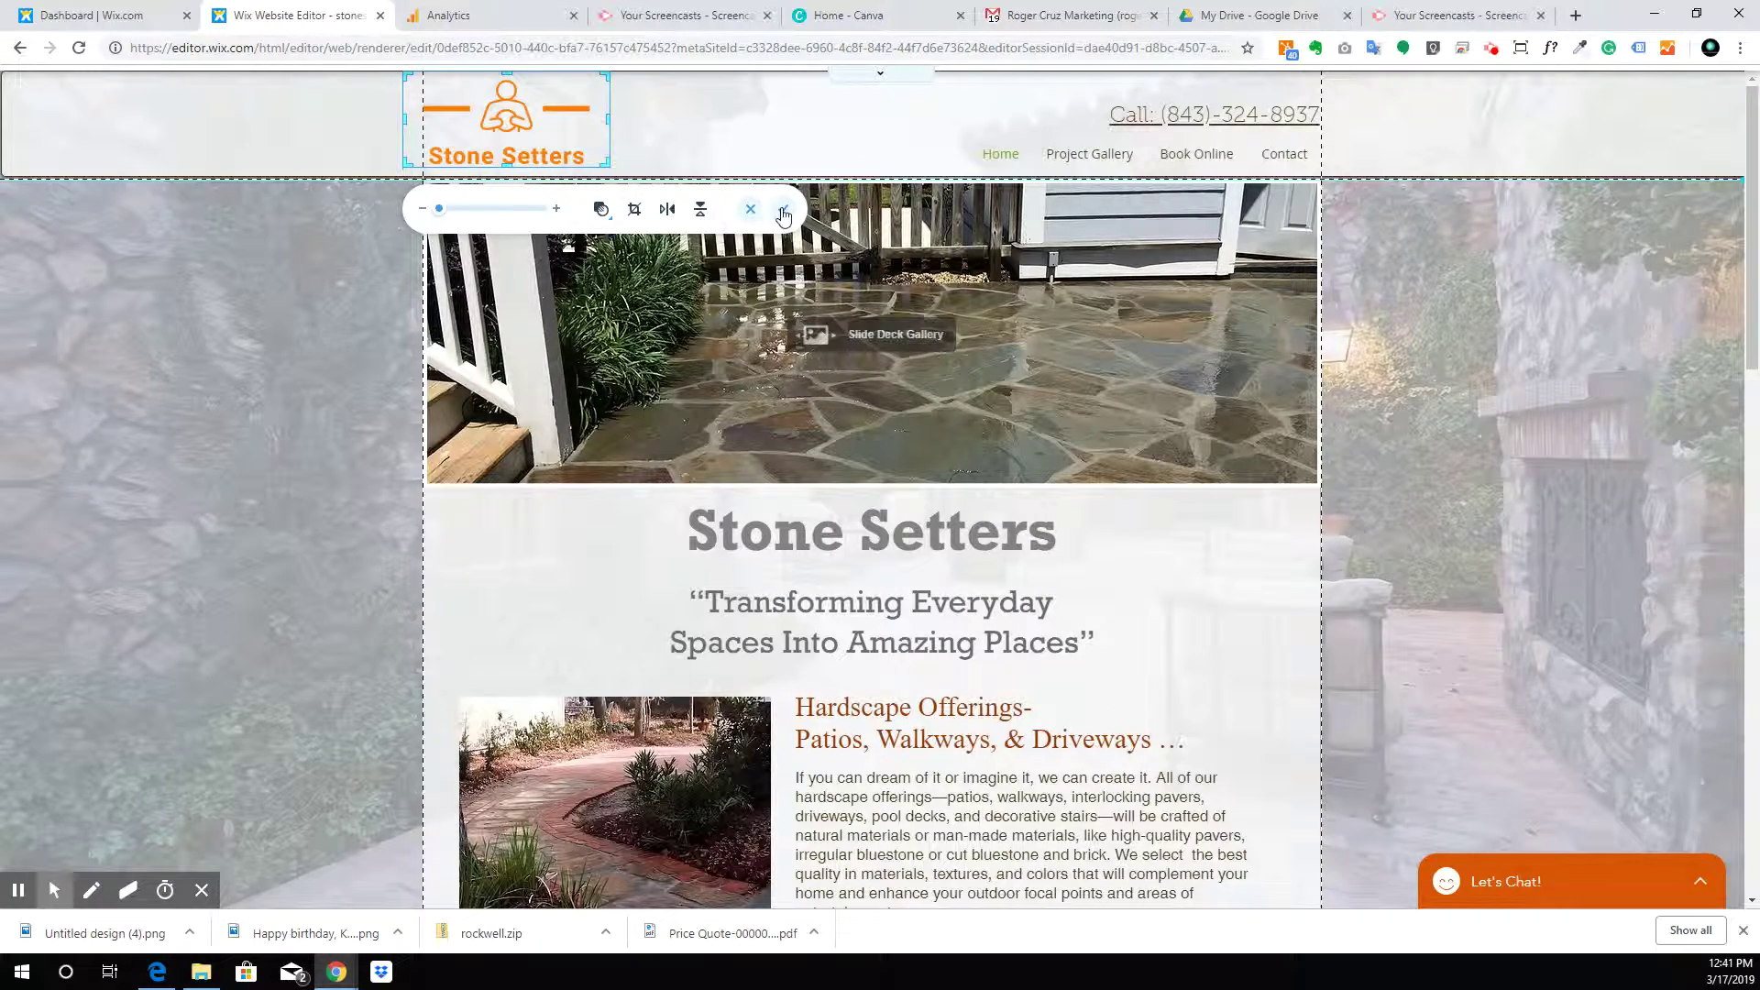
{"action": "left_click", "coordinate": [783, 212]}
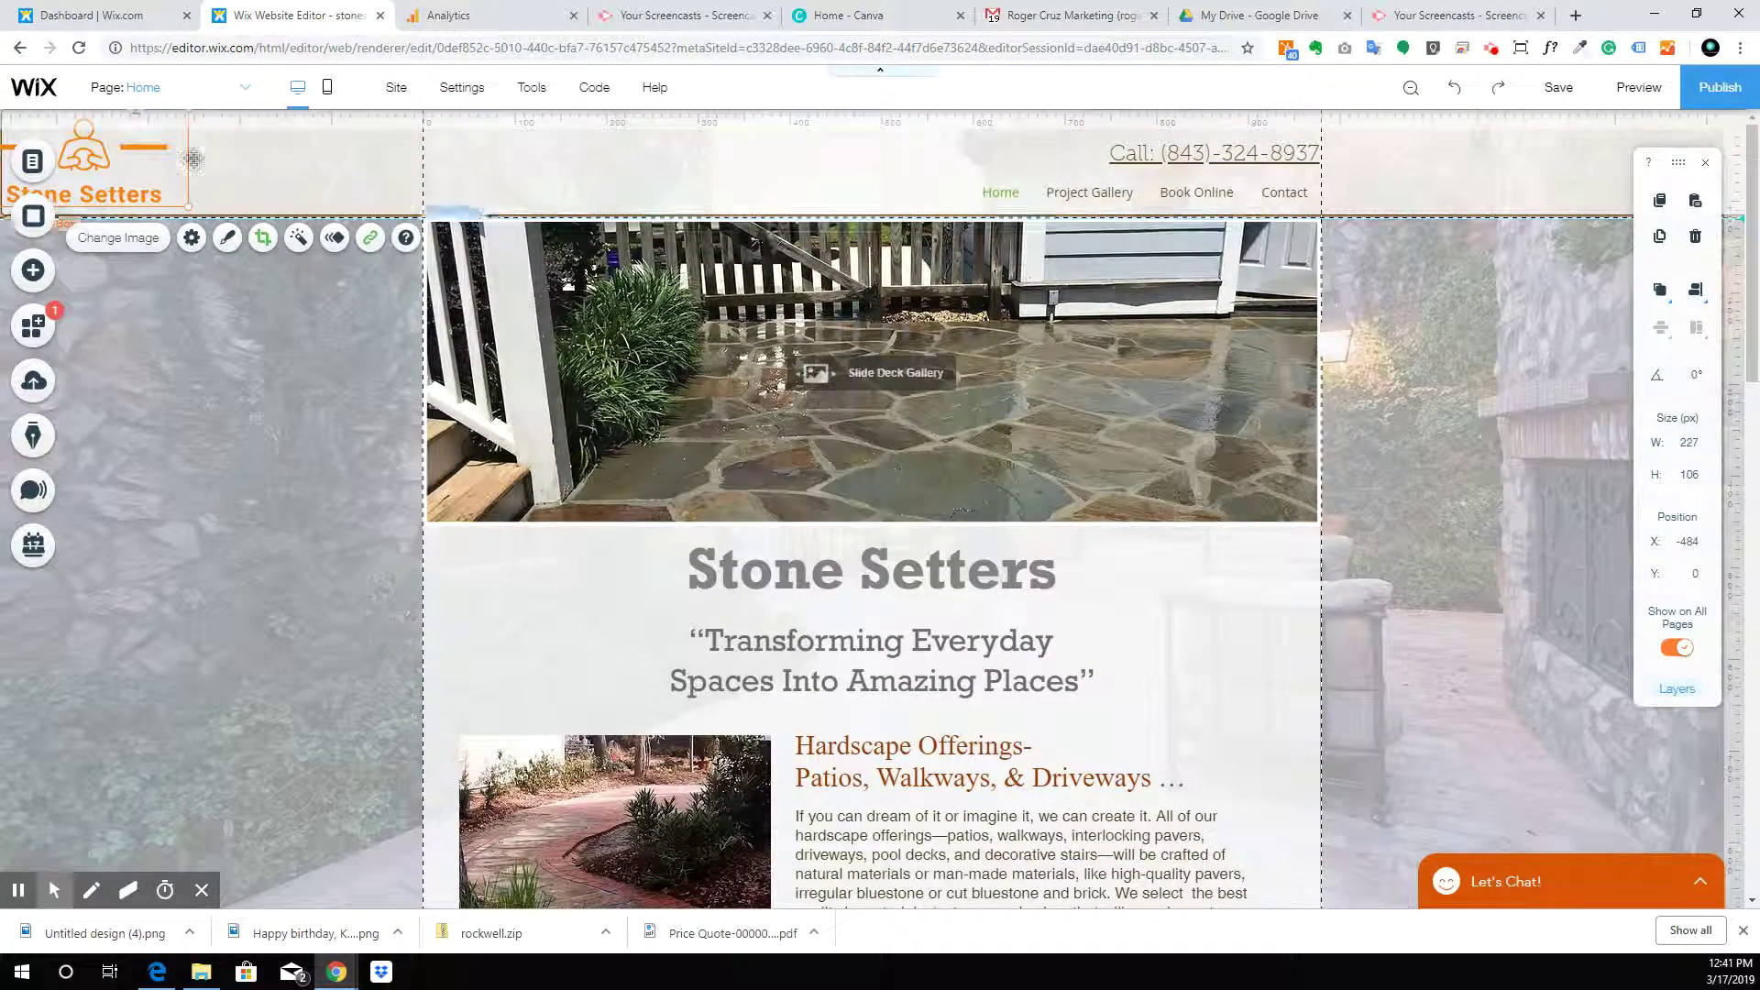
{"action": "left_click_drag", "start_coordinate": [144, 165], "coordinate": [558, 167]}
{"action": "left_click", "coordinate": [676, 172]}
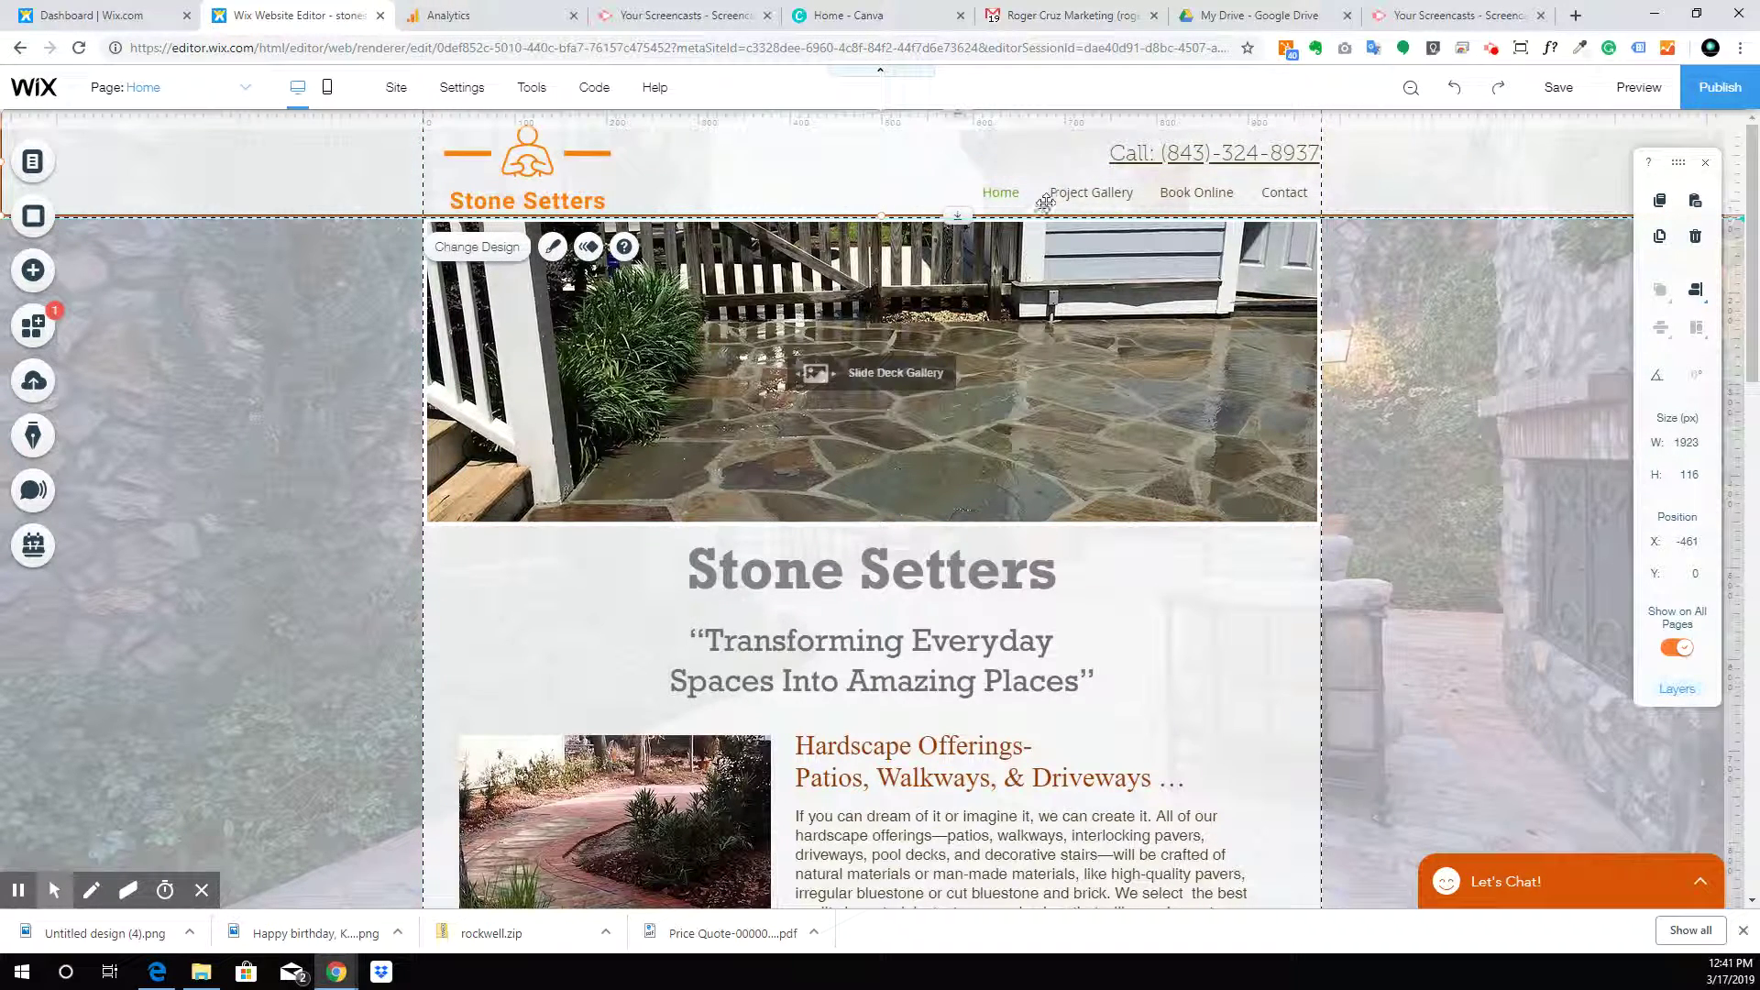
Reposition the menu to y 91 alongside the phone number, then review the header
{"action": "left_click_drag", "start_coordinate": [1125, 195], "coordinate": [1187, 162]}
{"action": "left_click", "coordinate": [1455, 165]}
{"action": "left_click", "coordinate": [1430, 156]}
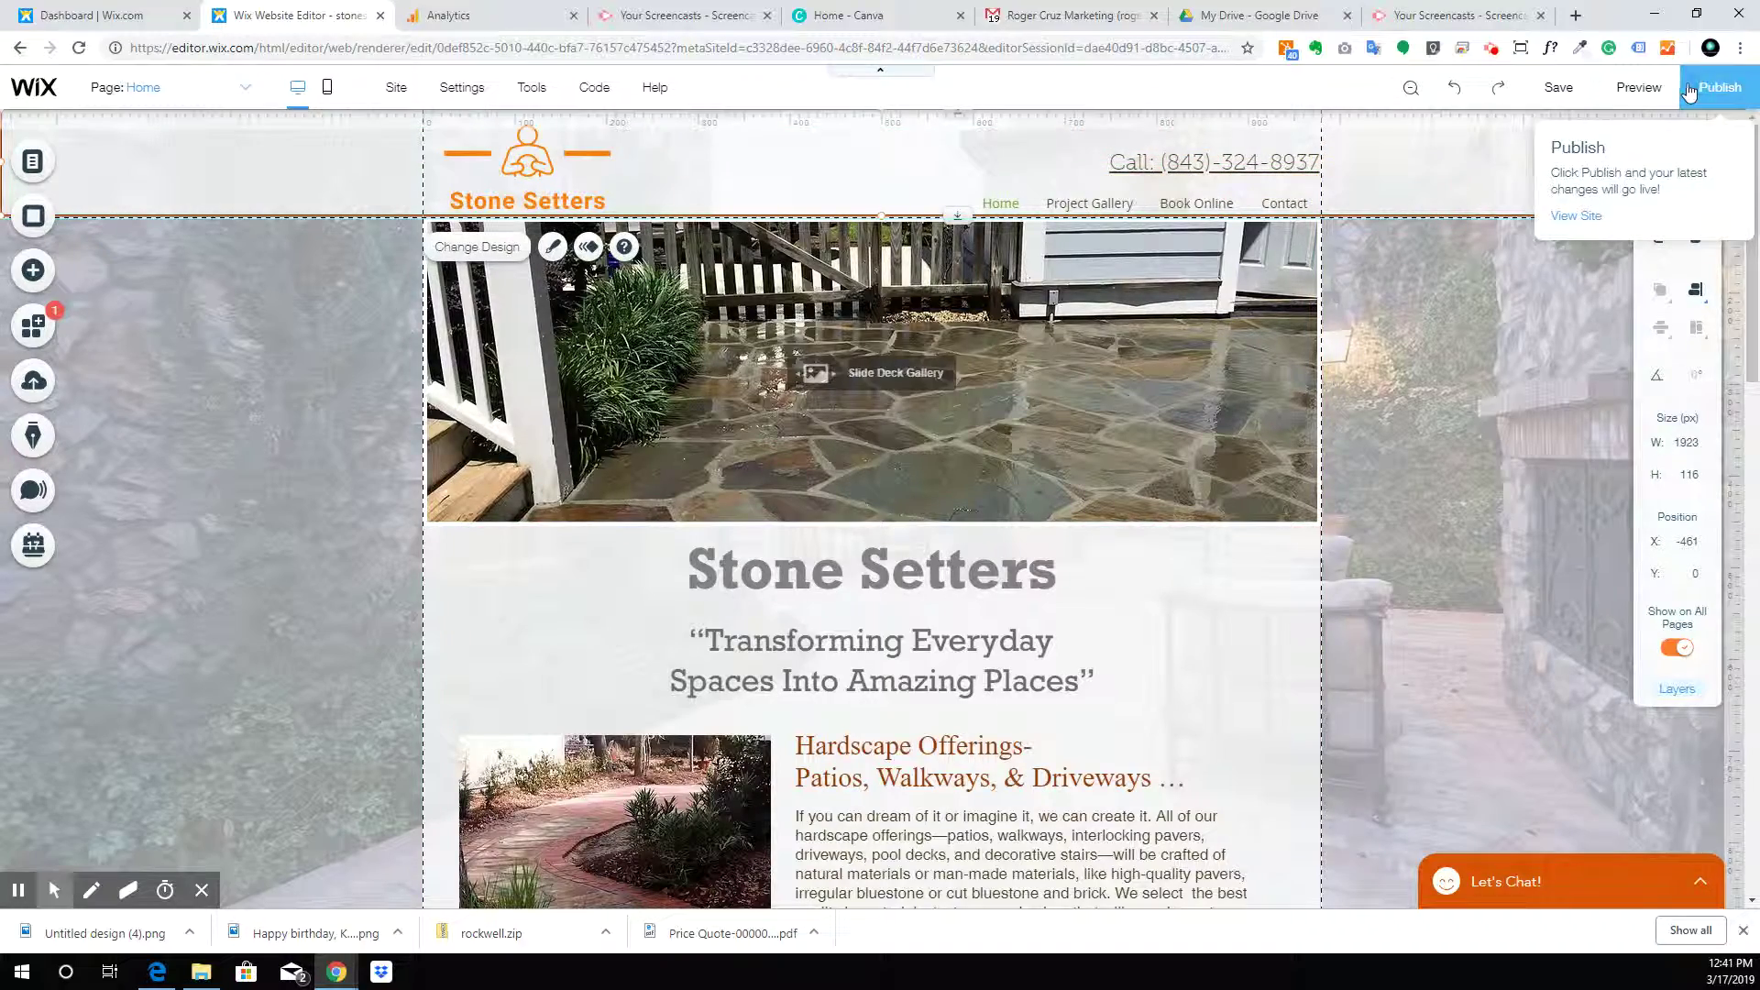
{"action": "scroll", "coordinate": [808, 503], "scroll_direction": "down", "scroll_amount": 15}
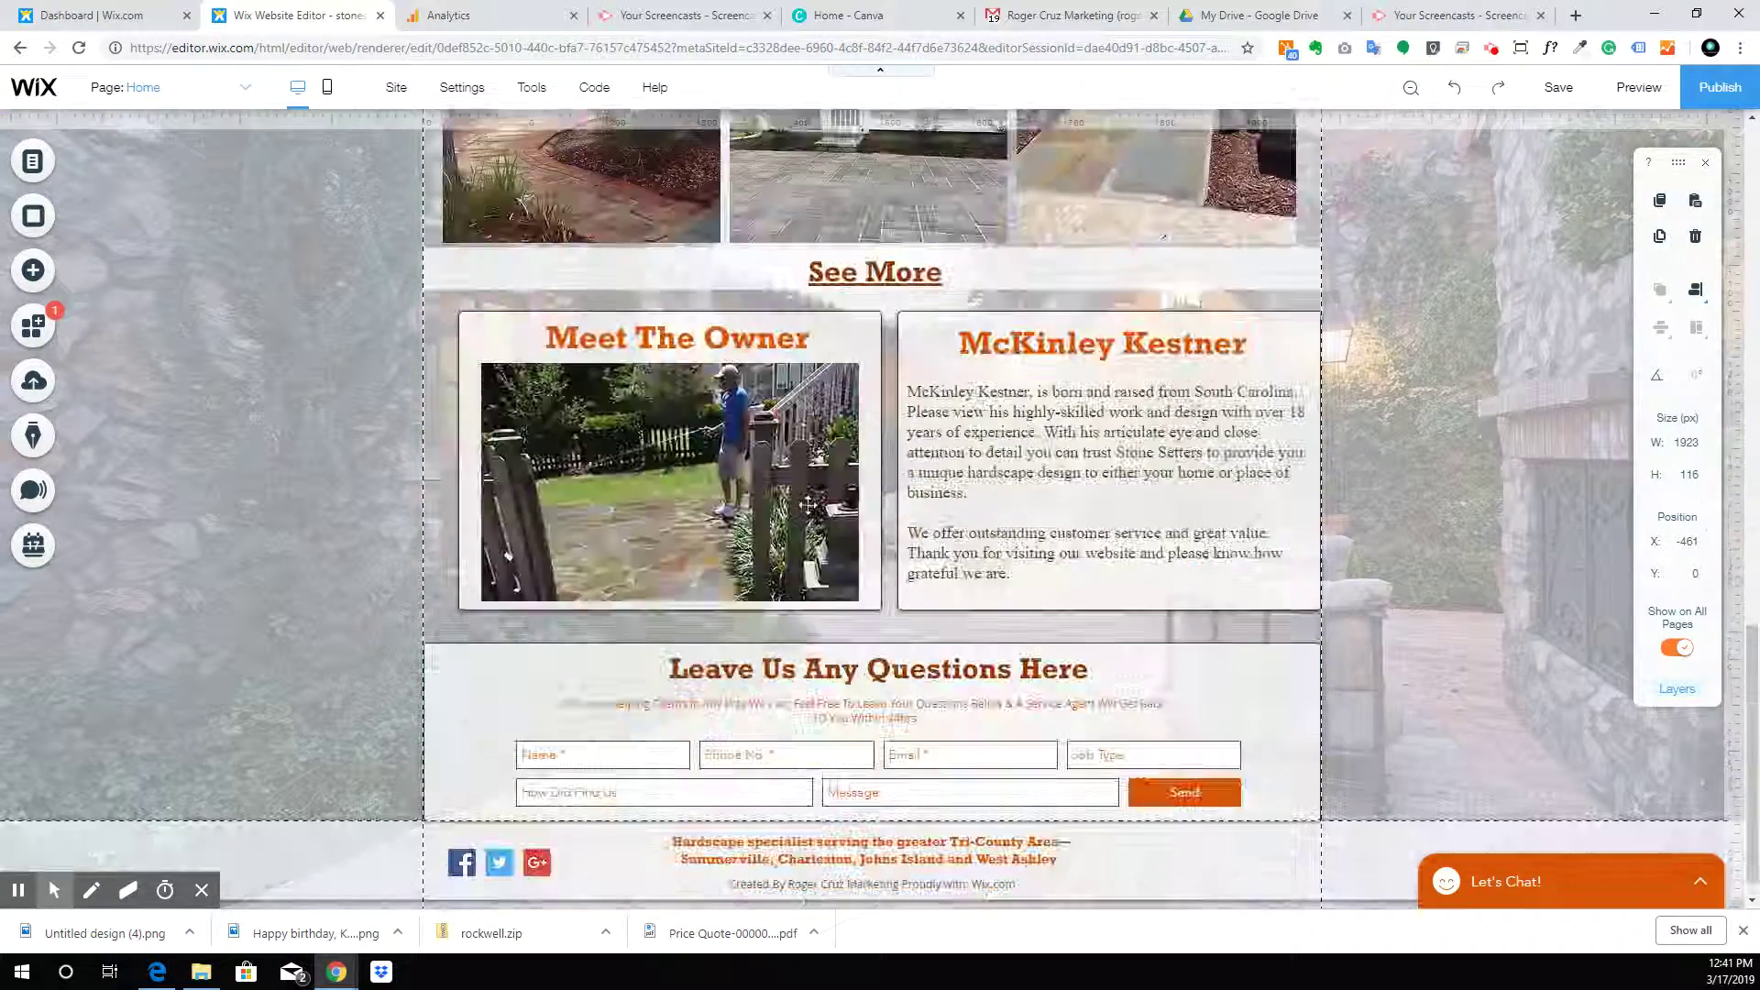
{"action": "scroll", "coordinate": [807, 503], "scroll_direction": "up", "scroll_amount": 15}
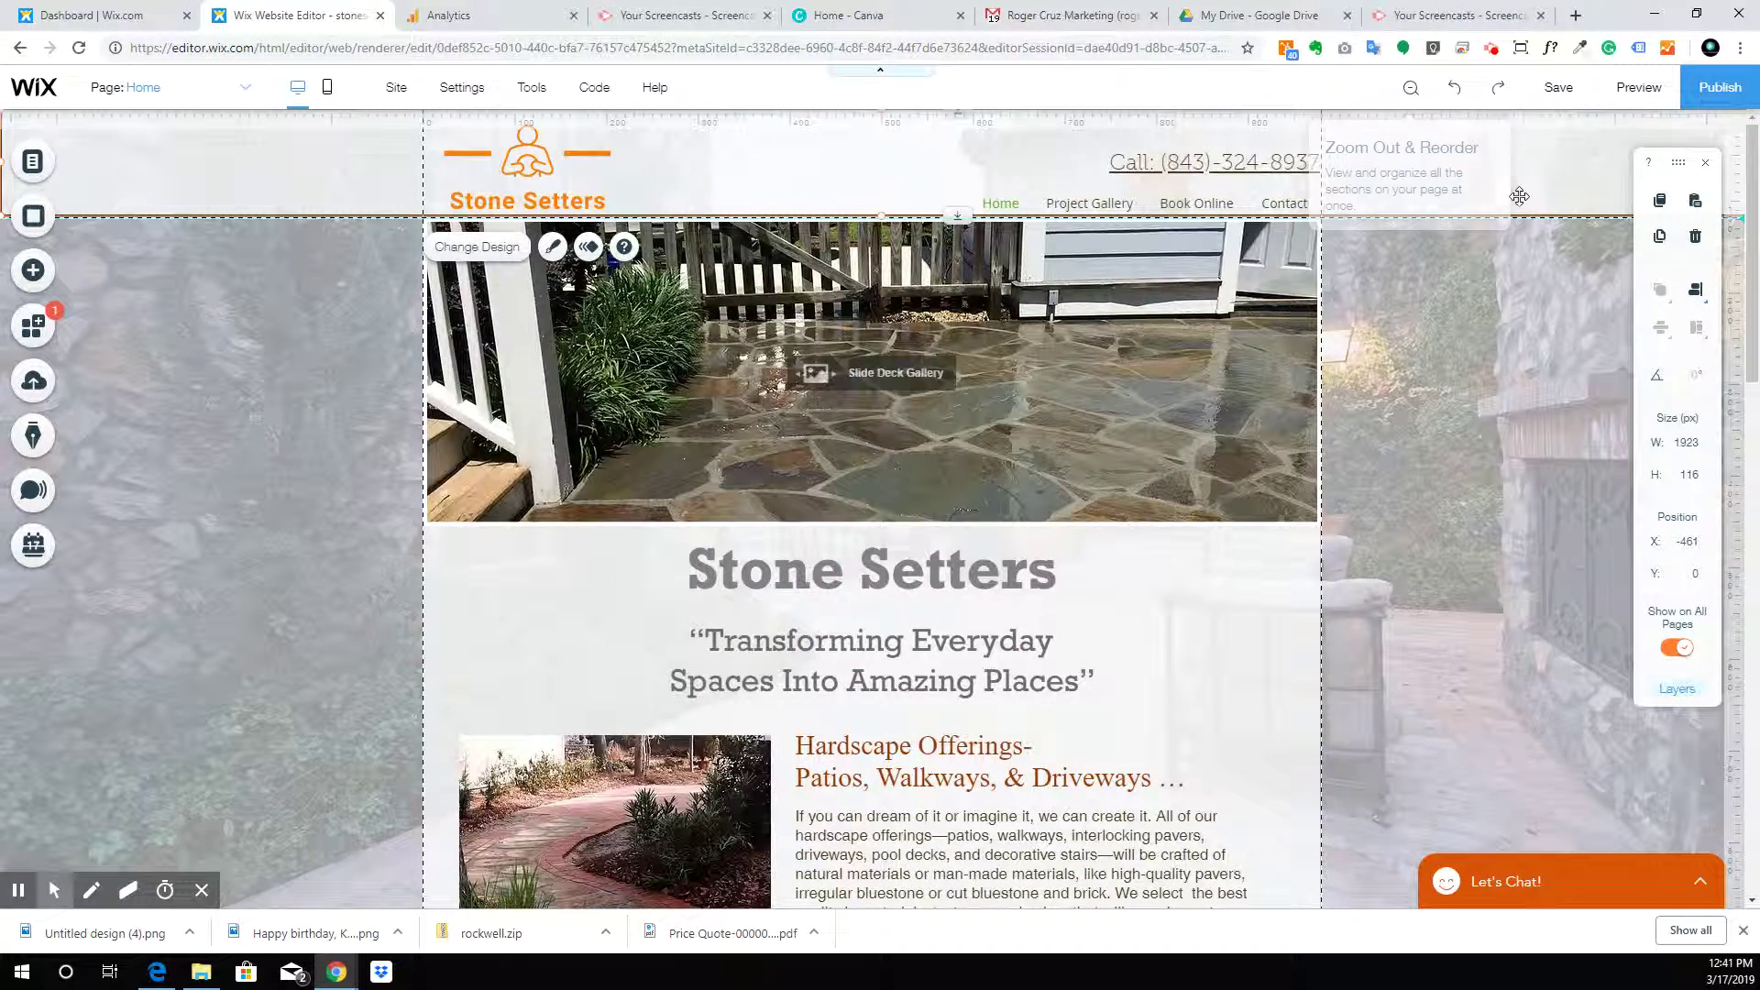